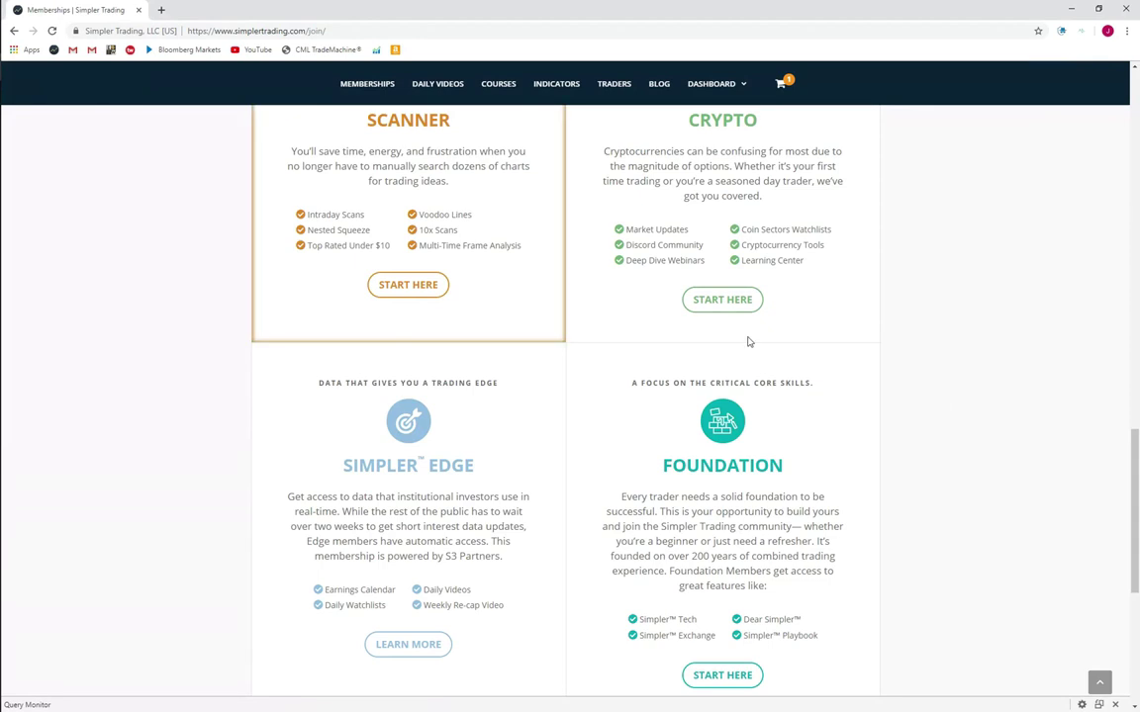
- Go from the memberships page to My Memberships and open the Fibonacci dashboard
scroll(749, 341, up, 6)
scroll(861, 318, up, 3)
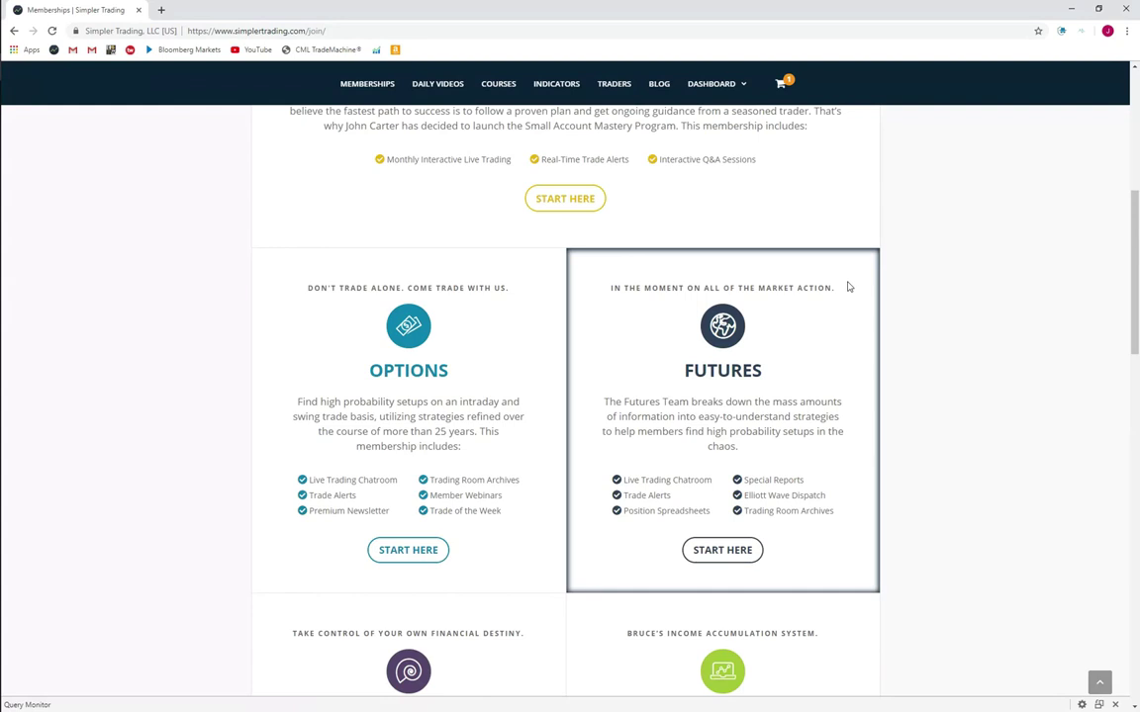
scroll(848, 287, up, 2)
click(710, 109)
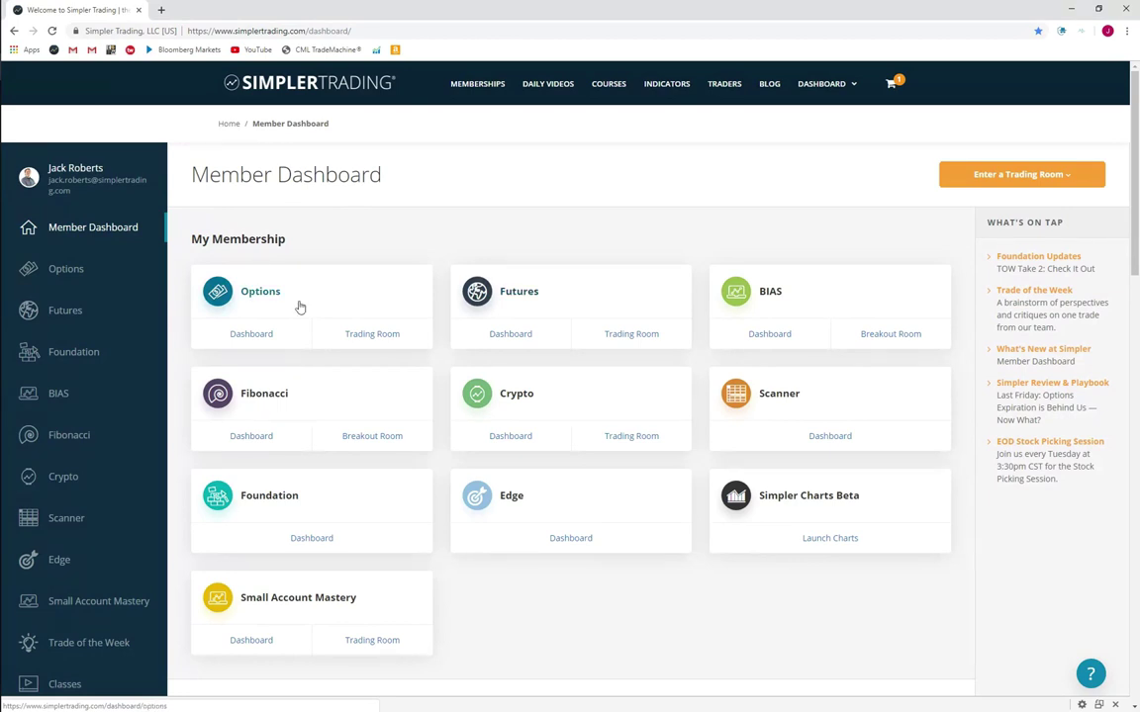
click(264, 439)
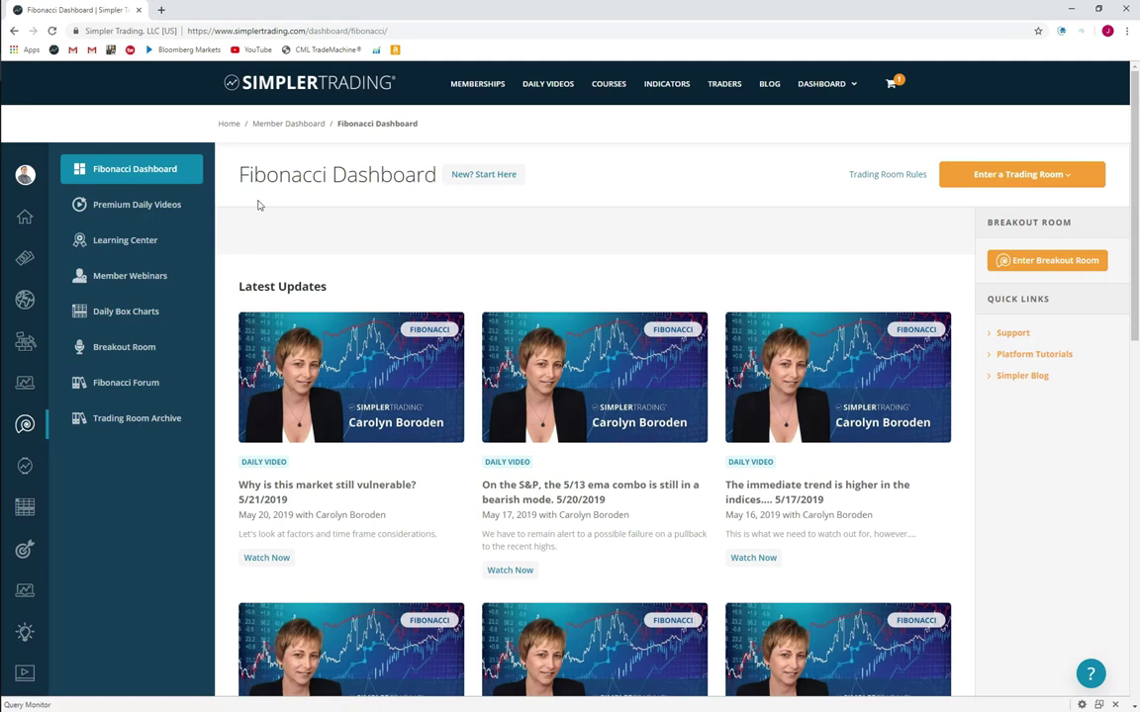
- Return to the member dashboard by way of the home page and open the Scanner dashboard
click(231, 126)
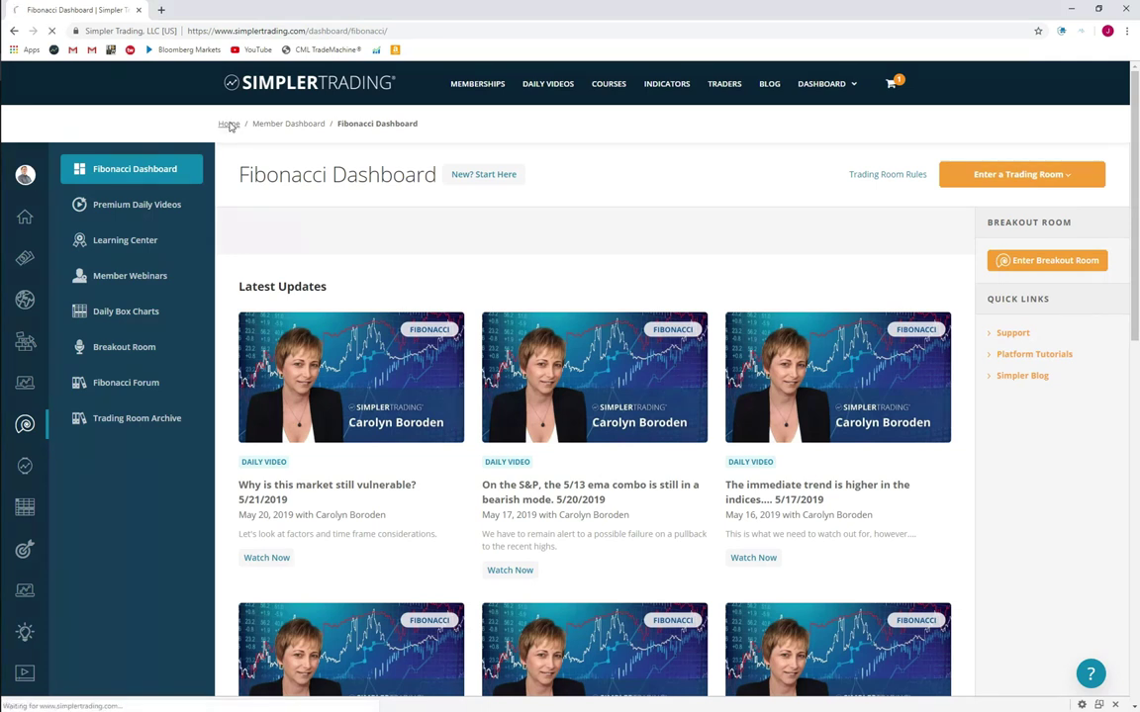
mouse_move(834, 106)
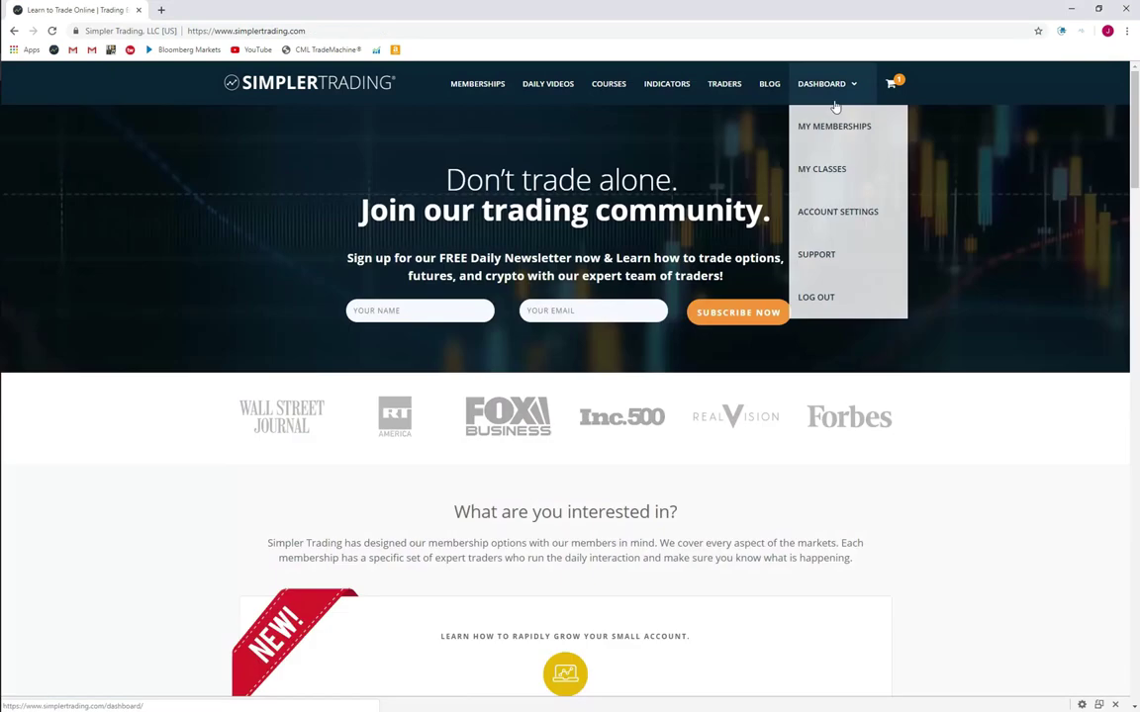
click(825, 128)
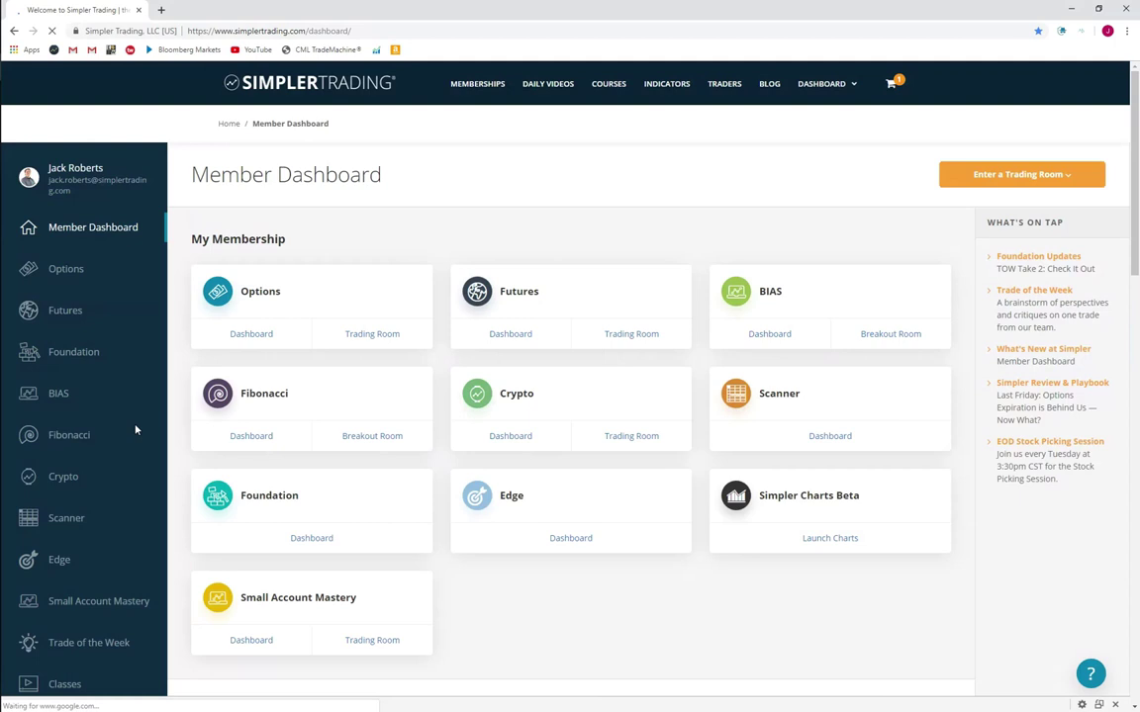
scroll(81, 366, down, 3)
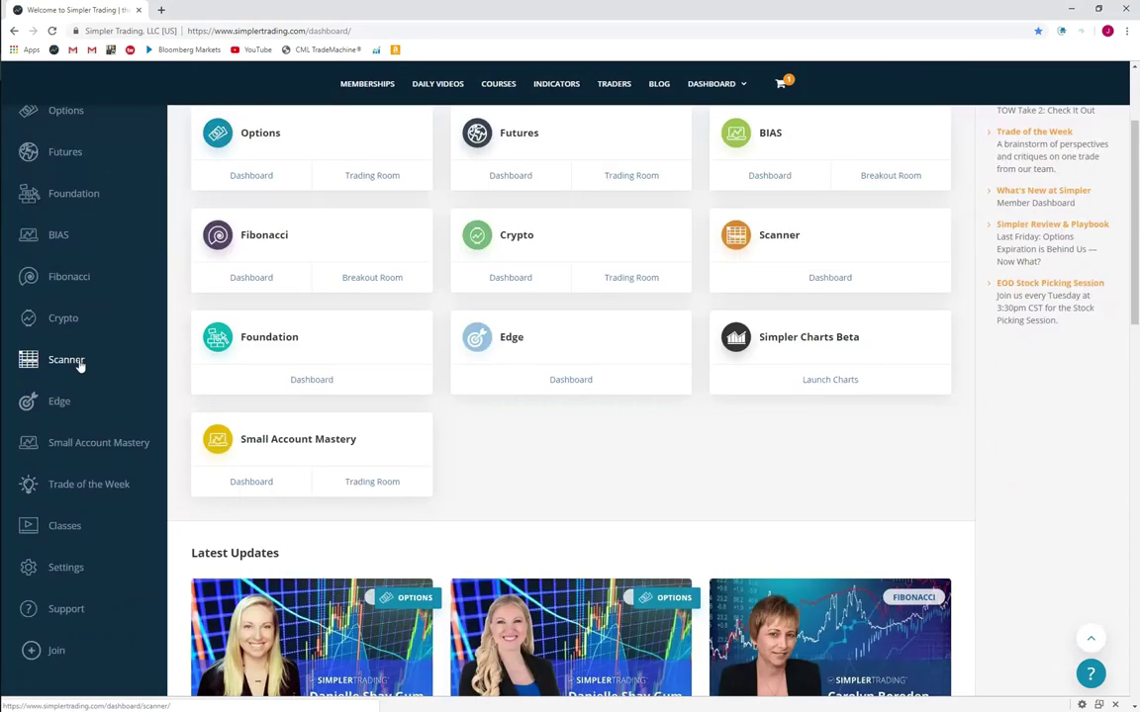
click(81, 364)
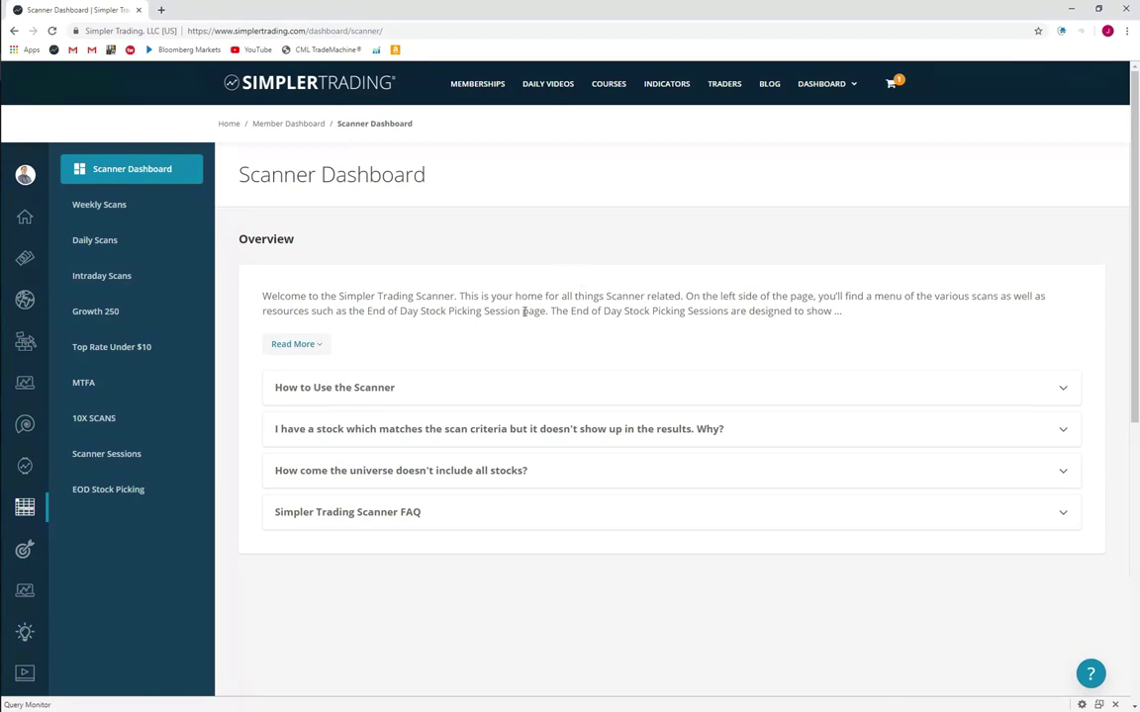
- Review the scans offered under Daily Scans, Intraday Scans and Growth 250
mouse_move(139, 244)
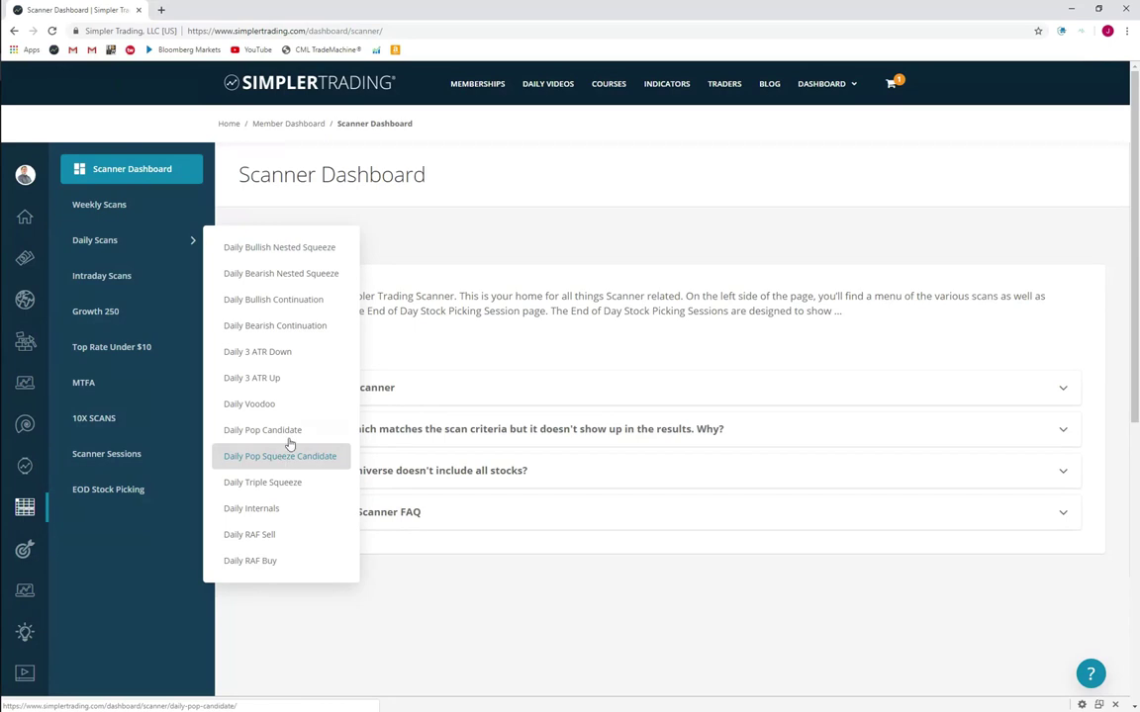
mouse_move(137, 278)
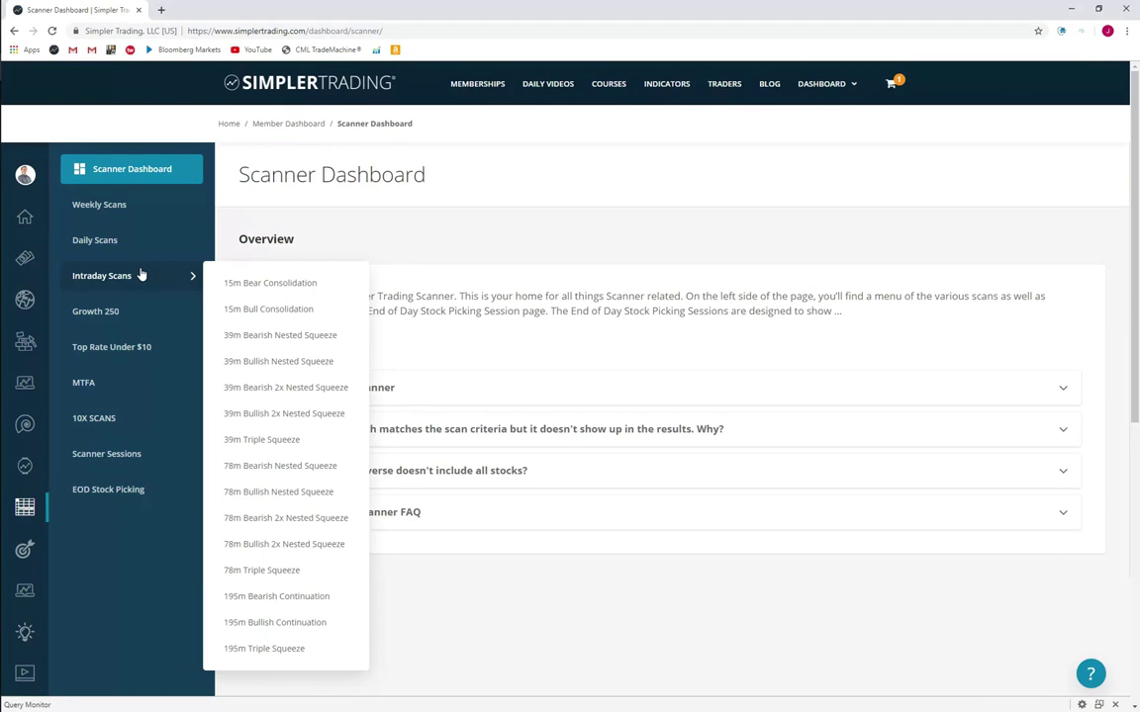
mouse_move(144, 311)
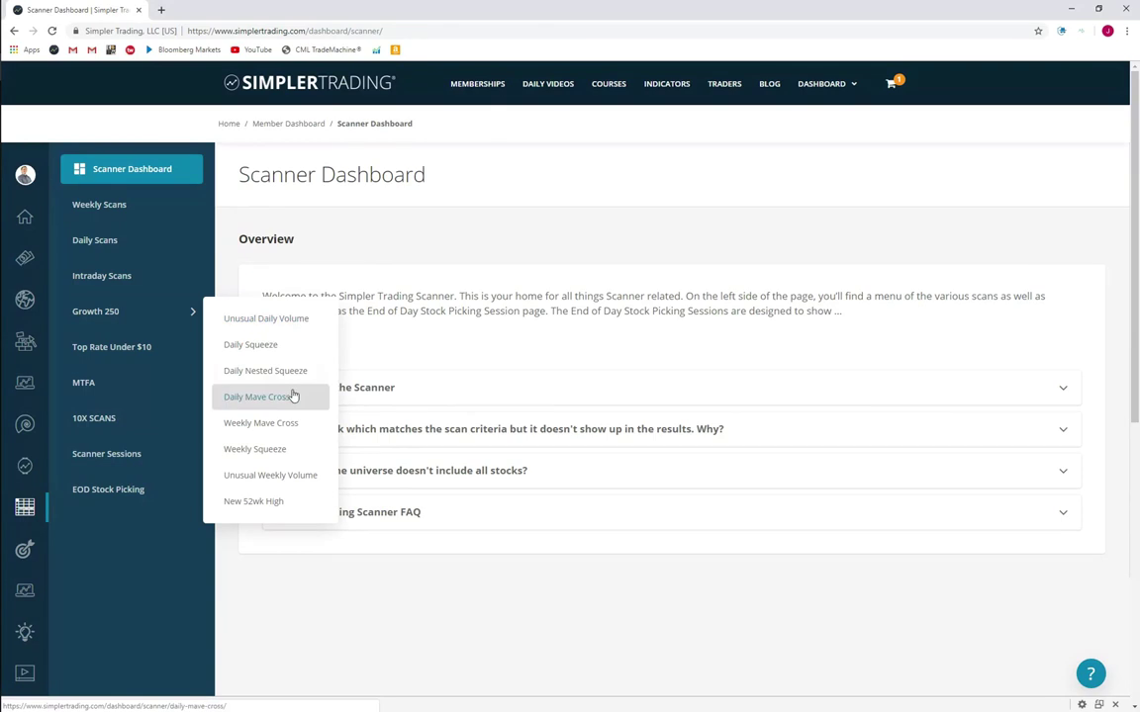
- Open the MTFA scan page and examine its symbol legend and the Futures table
click(104, 385)
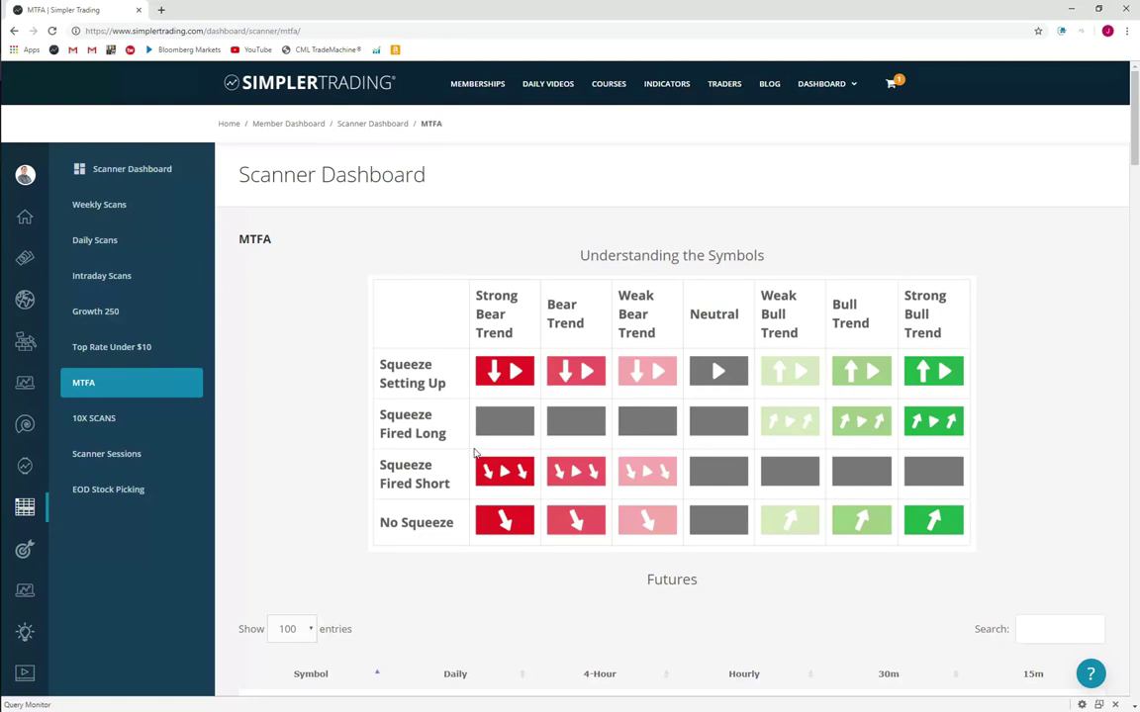
scroll(625, 529, down, 3)
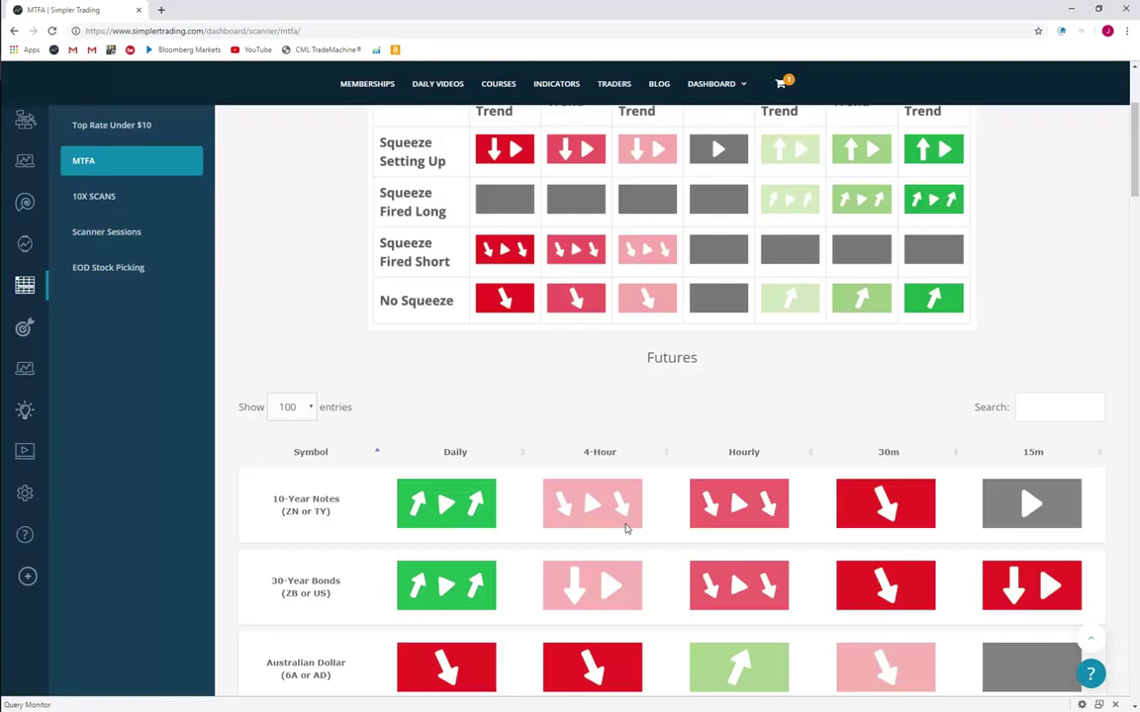
scroll(275, 300, up, 3)
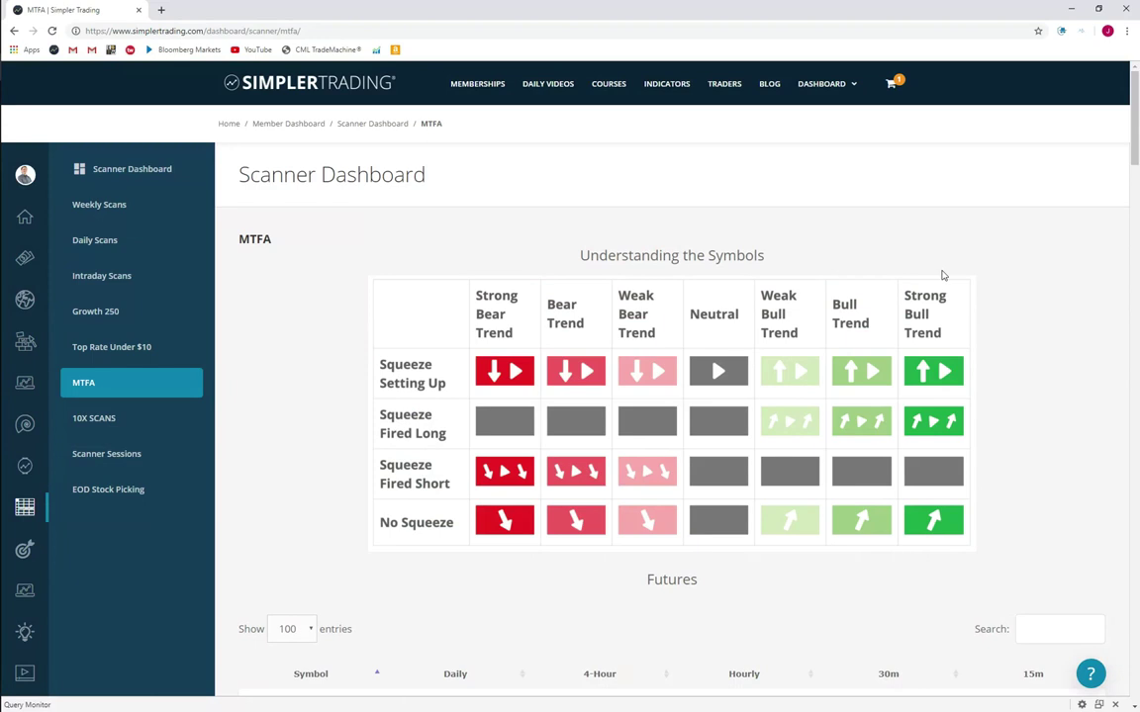
- Review the scans offered under 10X Scans, Intraday Scans and Top Rate Under $10
mouse_move(165, 430)
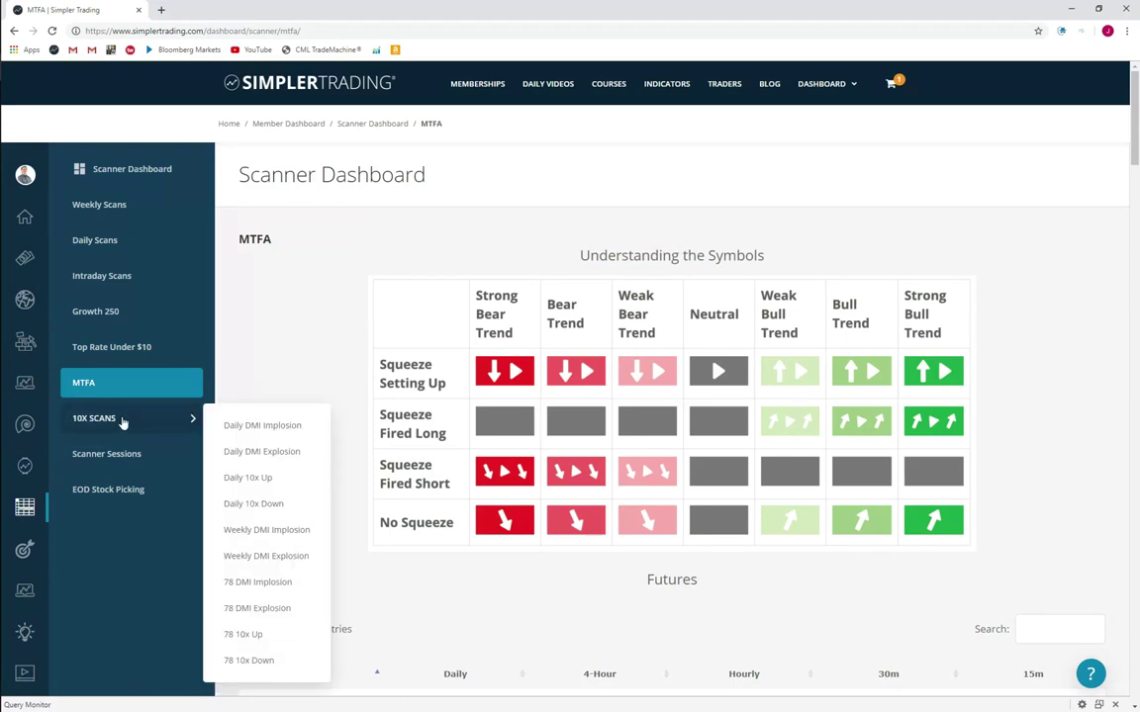
mouse_move(141, 357)
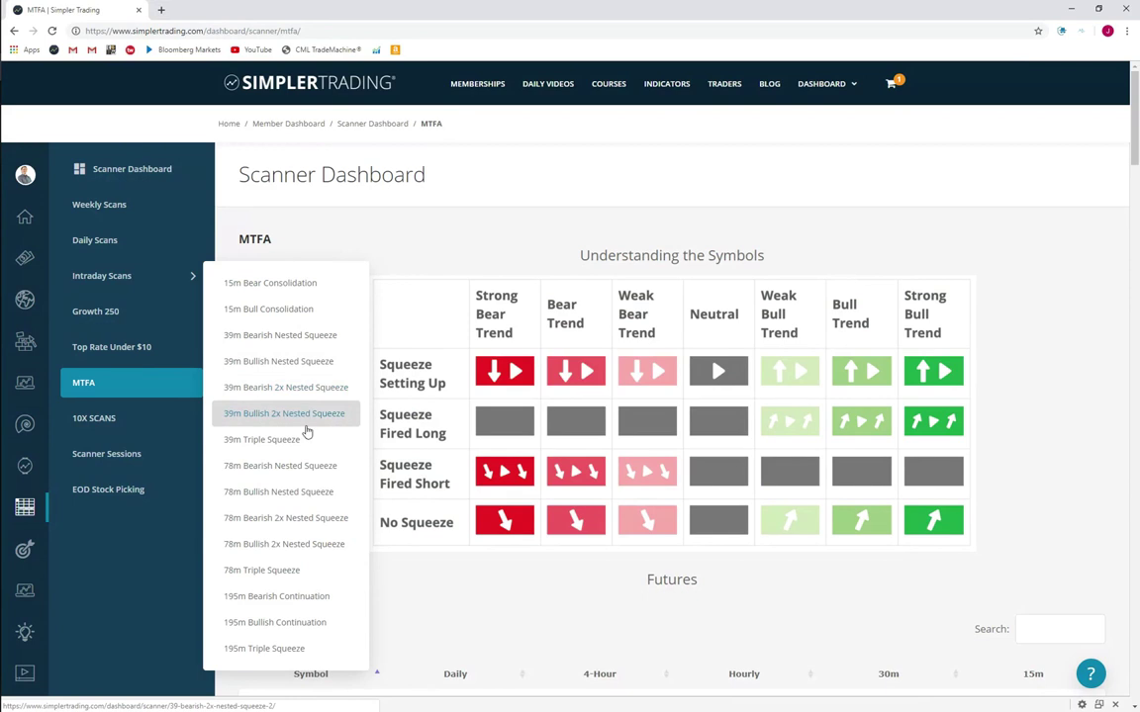
mouse_move(106, 357)
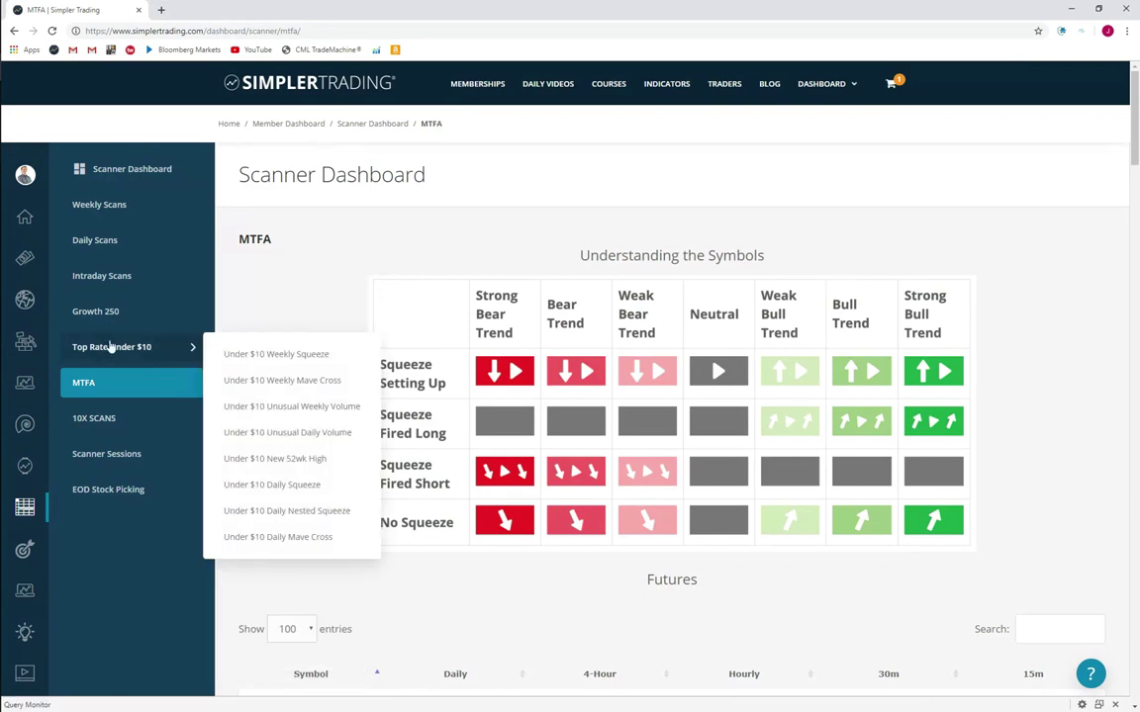
mouse_move(111, 227)
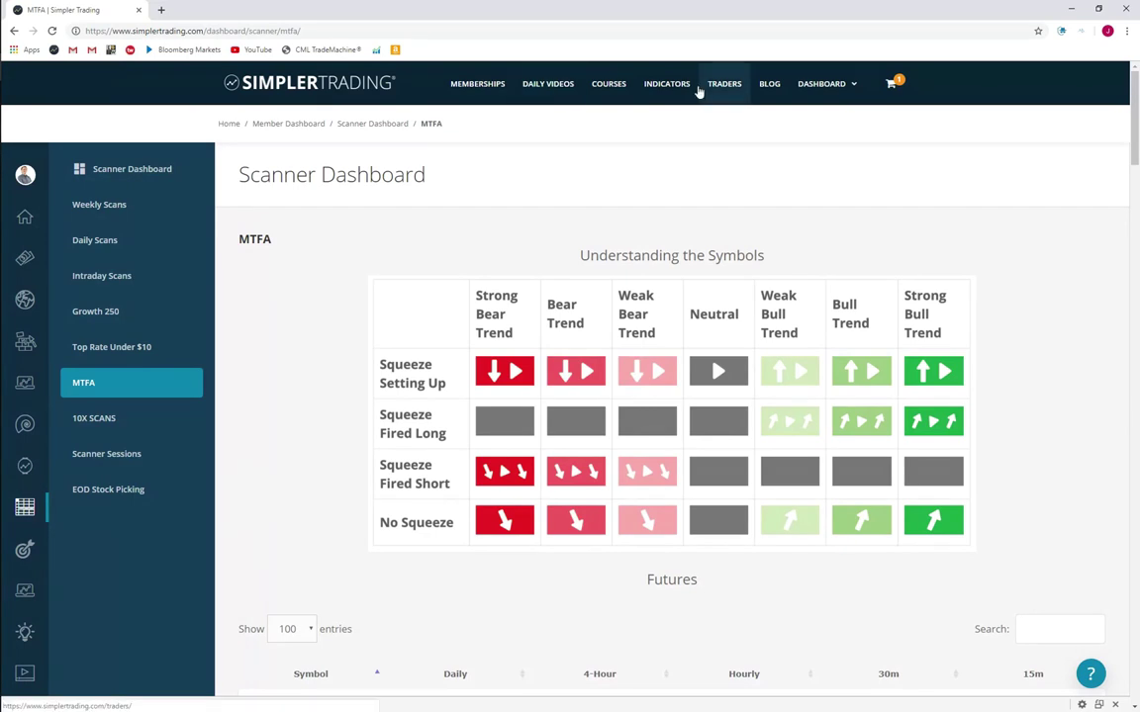
- Open the Traders page and browse the profile cards for each trader's role and specialty
mouse_move(862, 86)
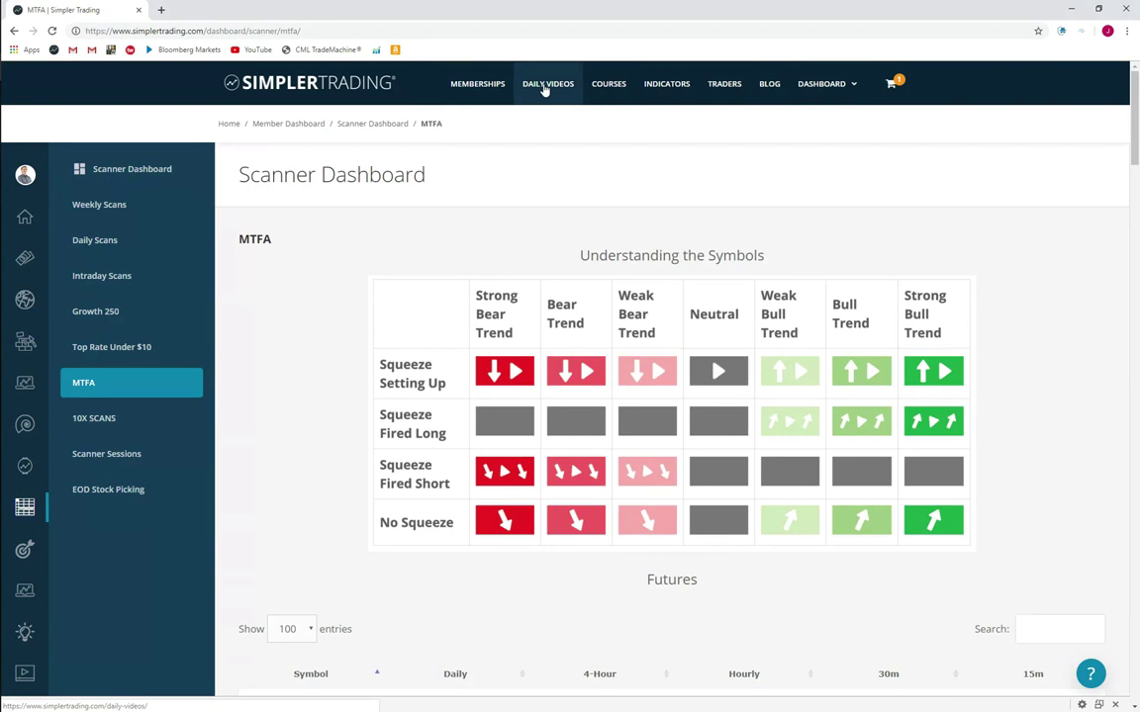
click(728, 87)
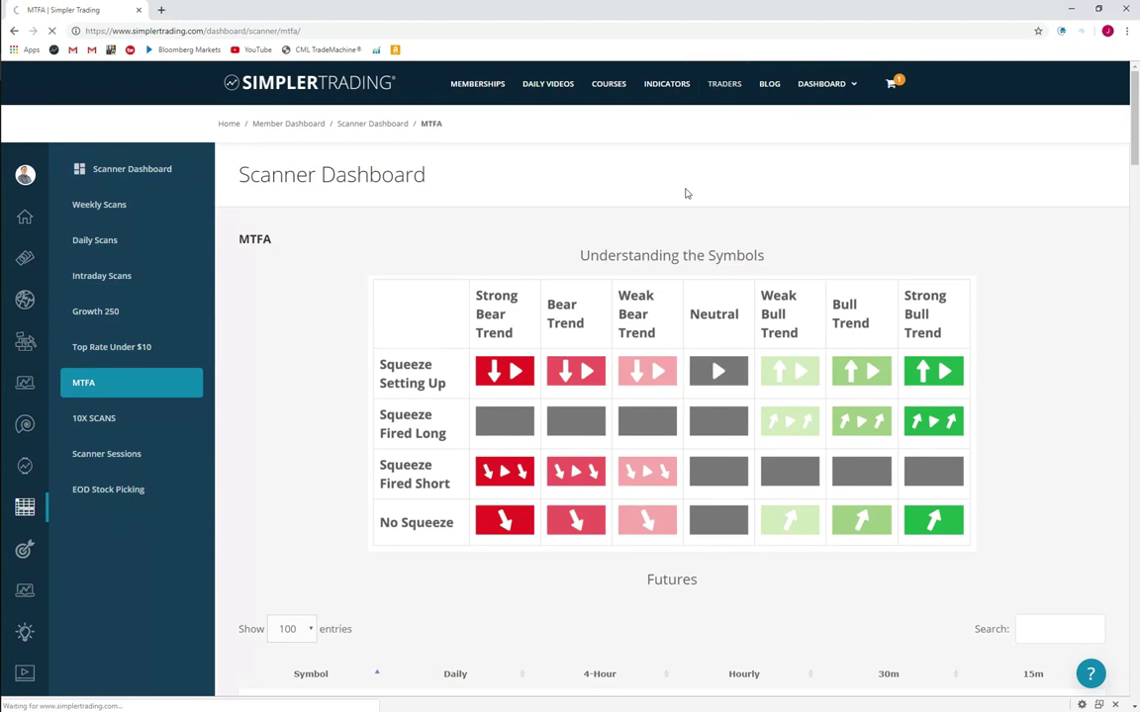
scroll(705, 437, down, 3)
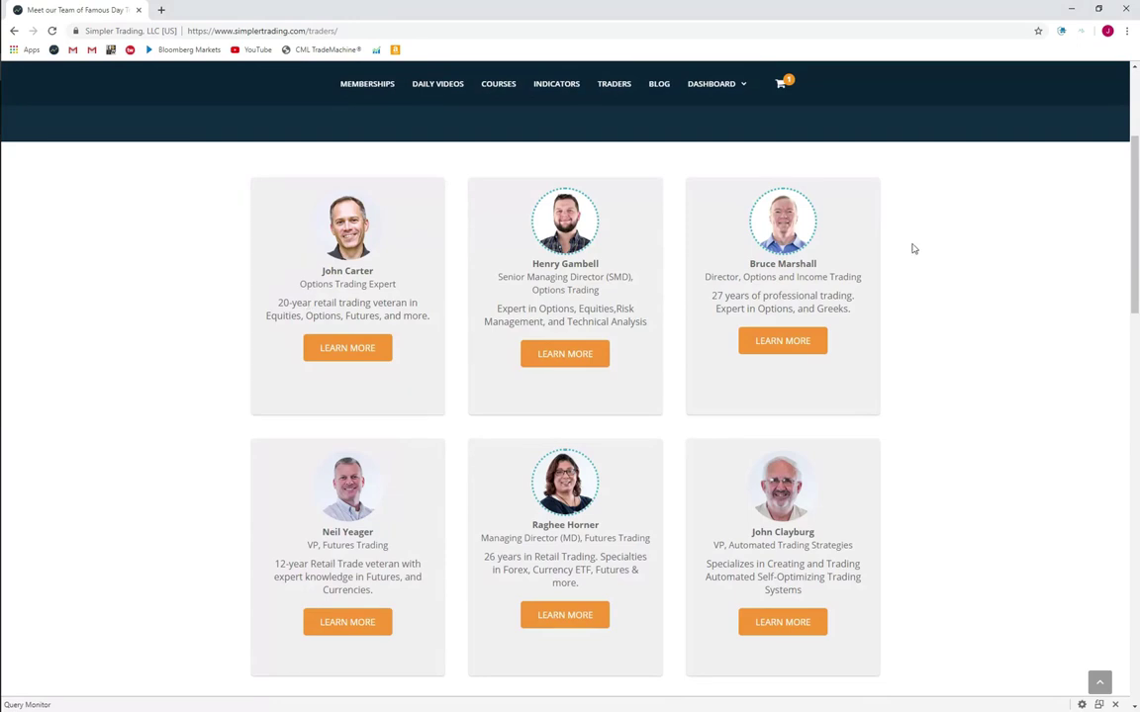
scroll(913, 248, down, 1)
scroll(915, 272, down, 3)
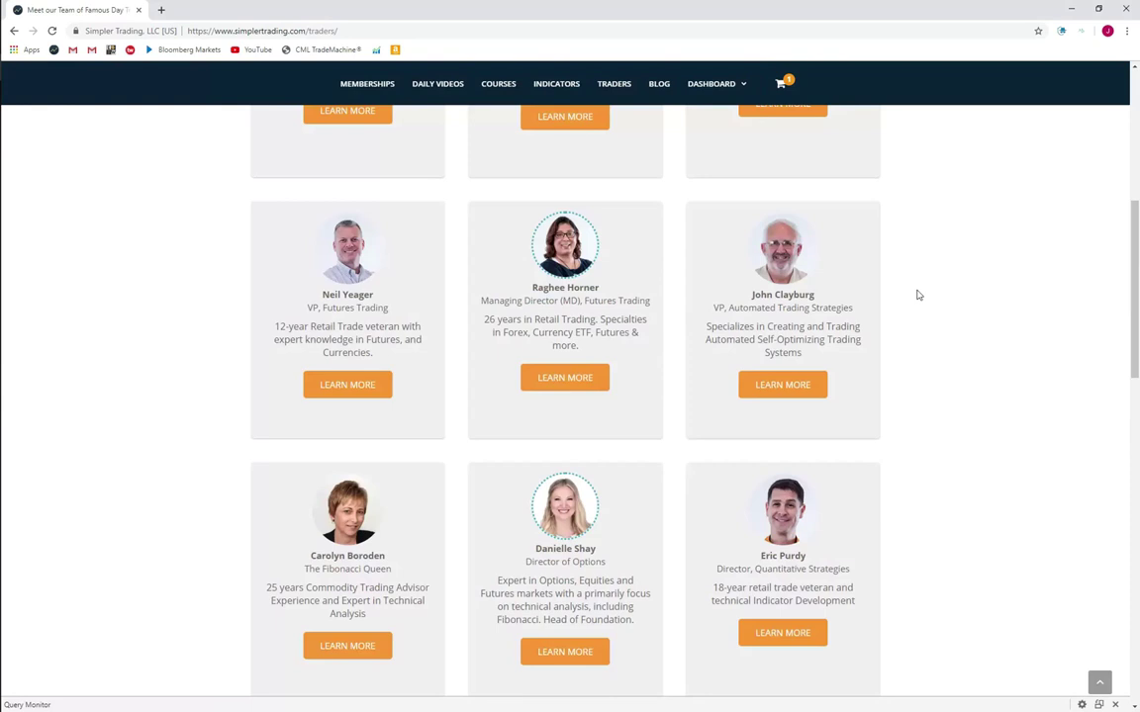
scroll(875, 325, down, 4)
scroll(910, 326, down, 3)
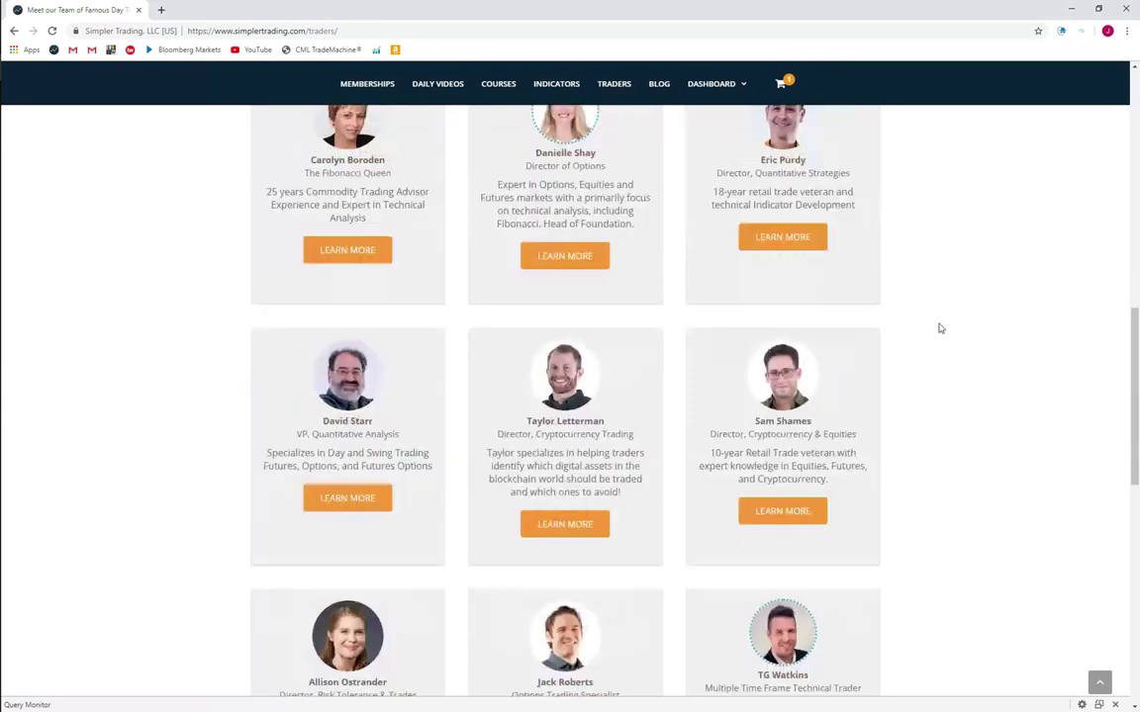
scroll(941, 328, up, 1)
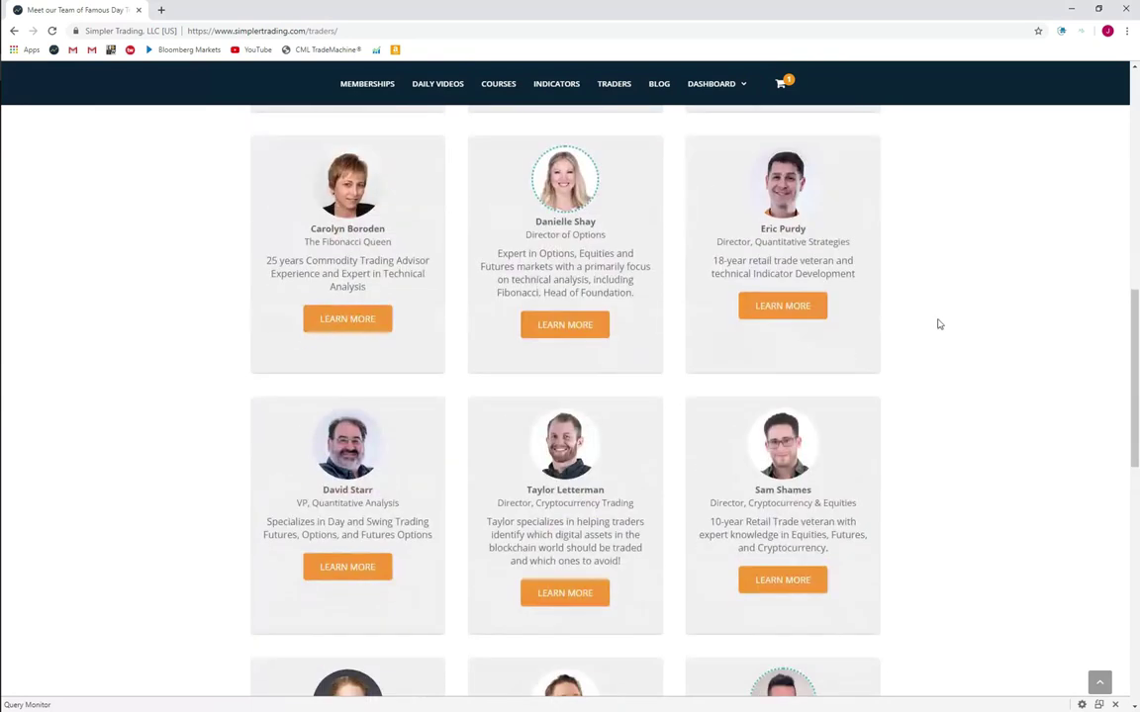
scroll(939, 323, down, 5)
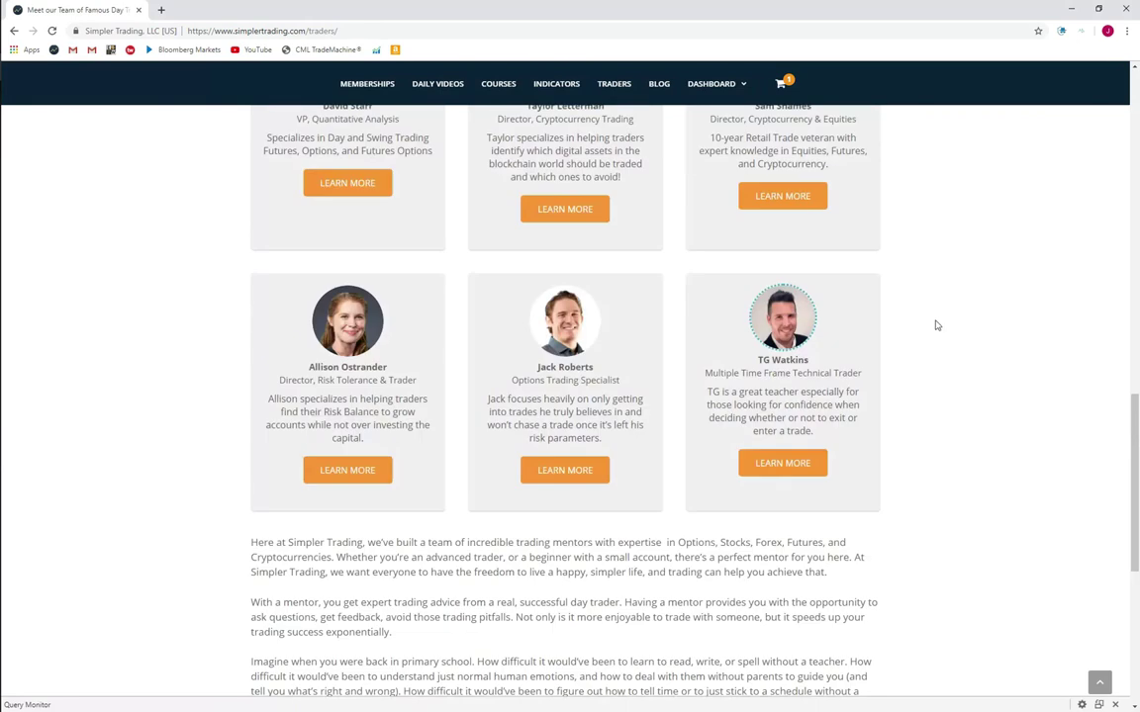
scroll(937, 324, up, 5)
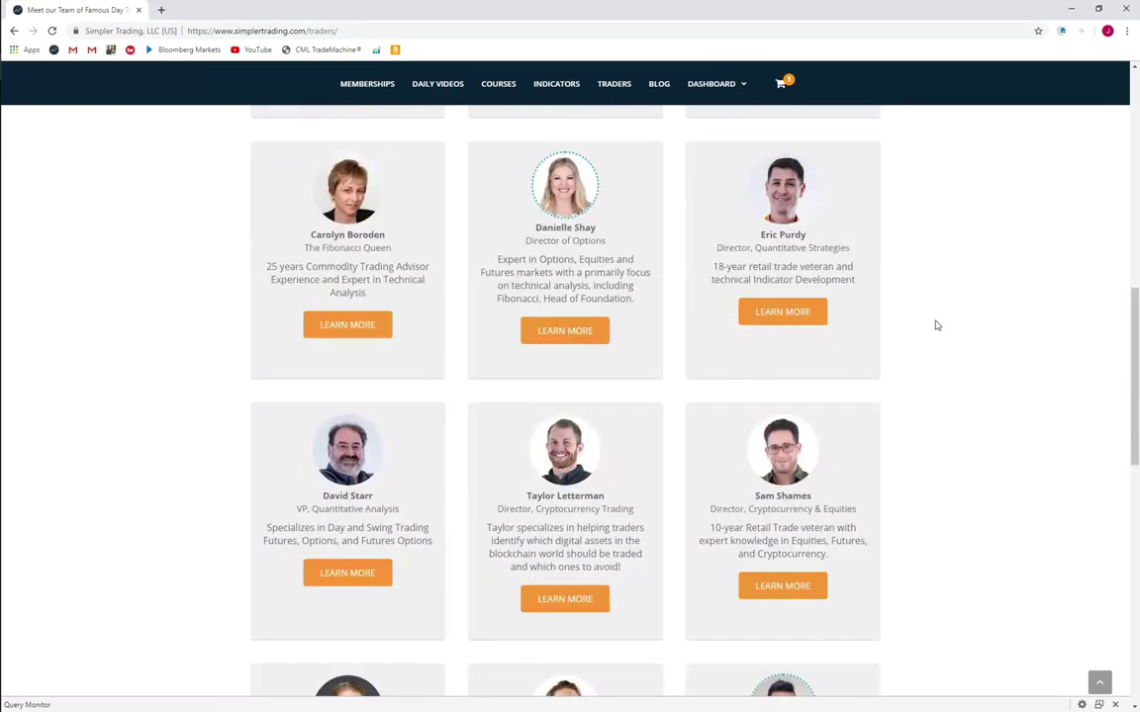
scroll(937, 324, down, 1)
scroll(910, 307, up, 7)
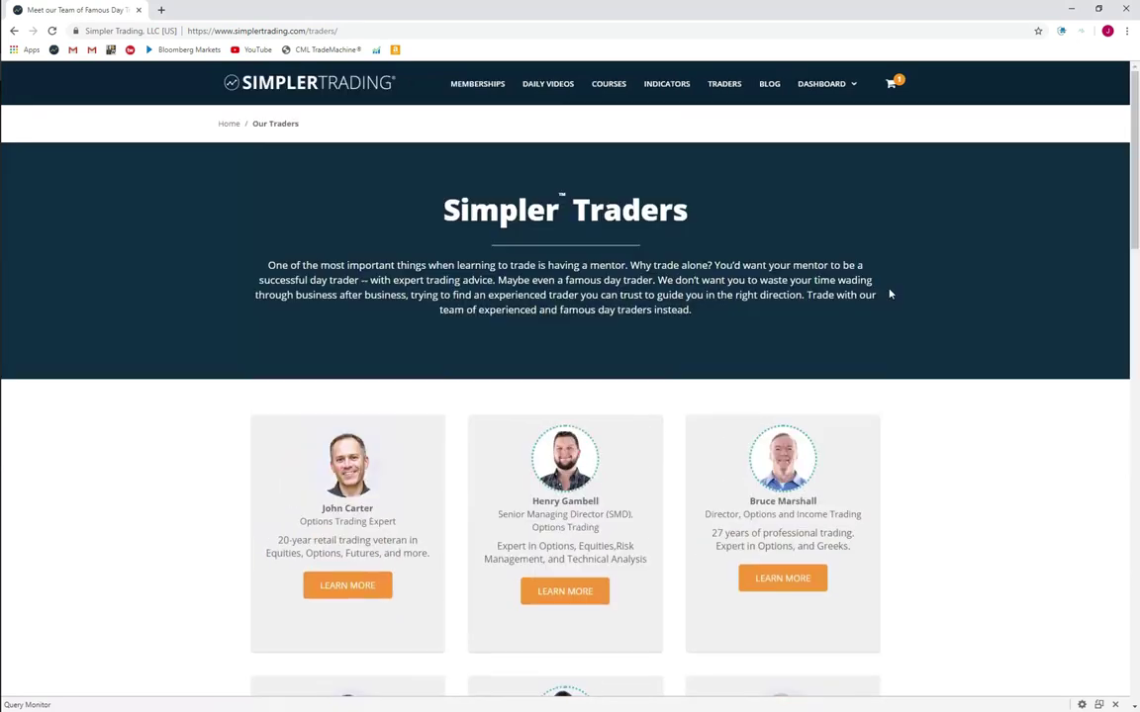
- Open the Indicators product page and browse the available indicators with their descriptions and prices
click(672, 88)
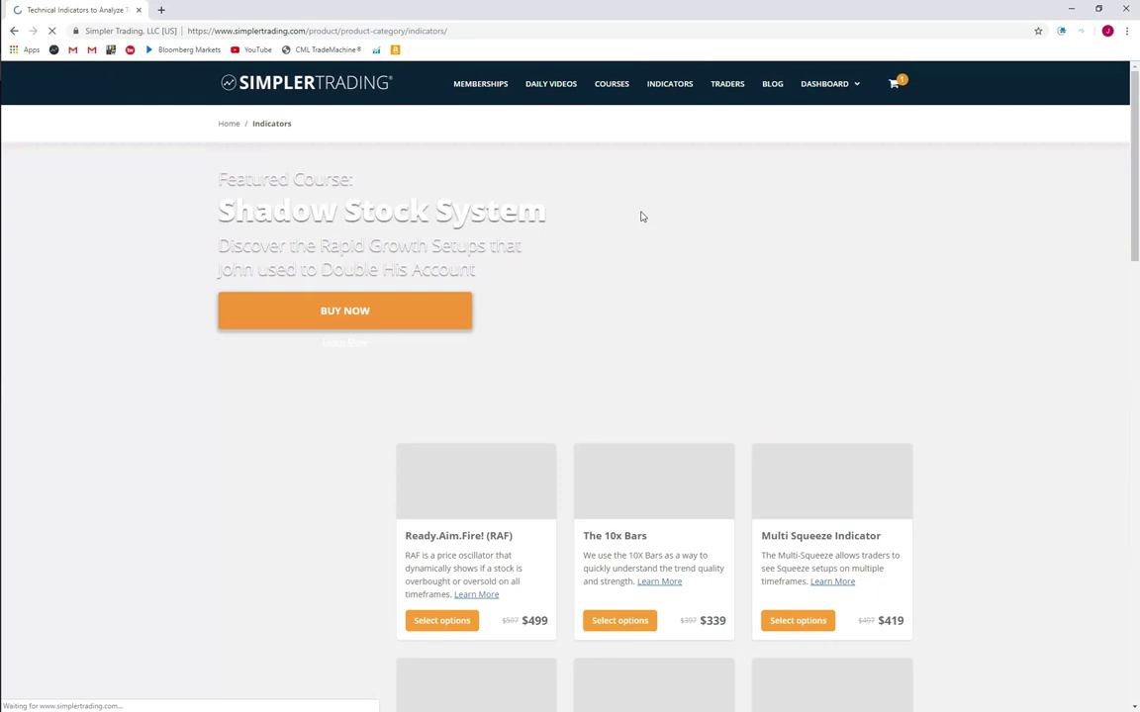
scroll(1020, 423, down, 3)
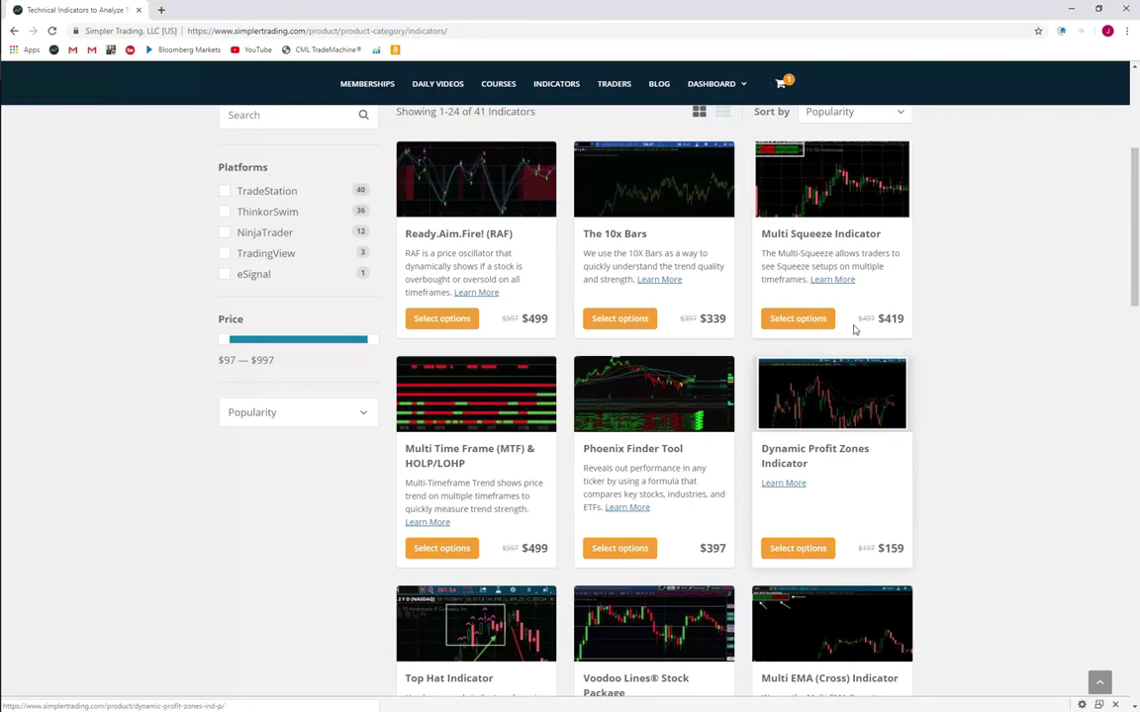
scroll(979, 273, up, 1)
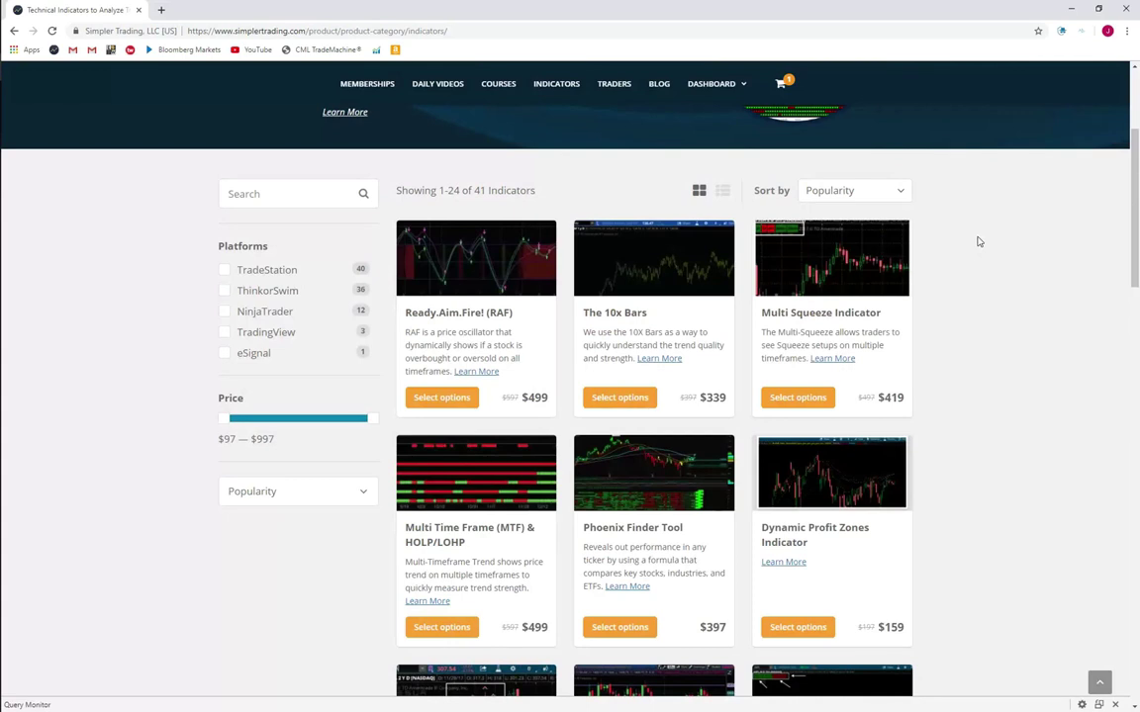
scroll(977, 241, down, 2)
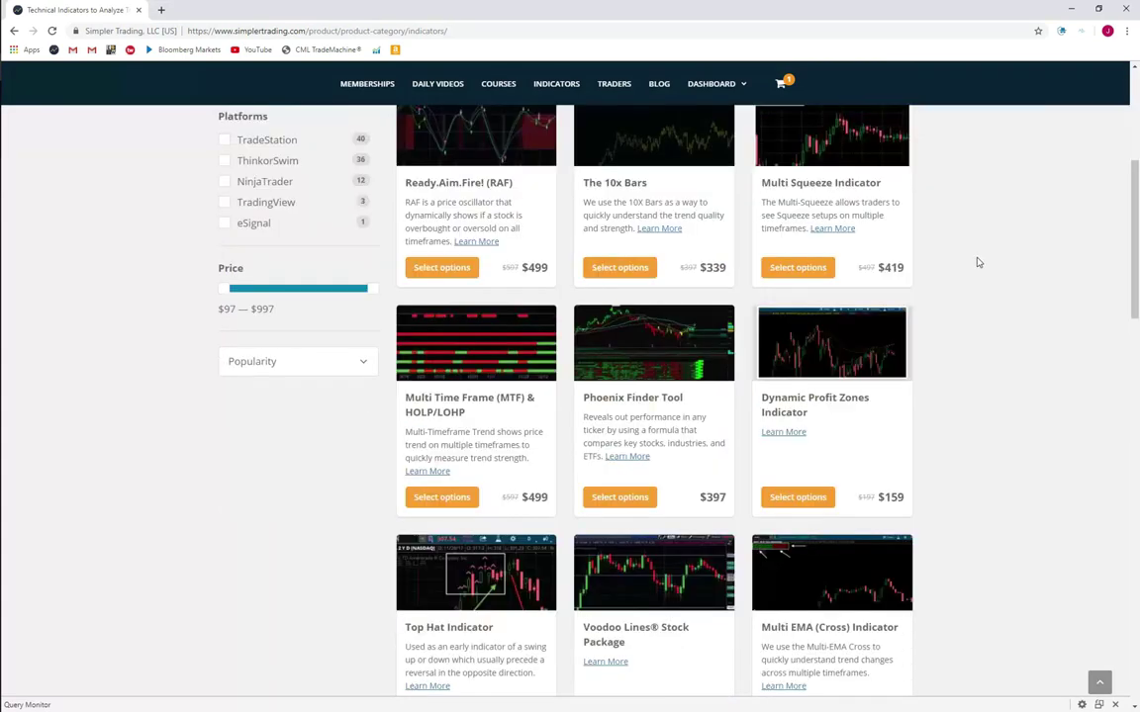
scroll(977, 262, down, 1)
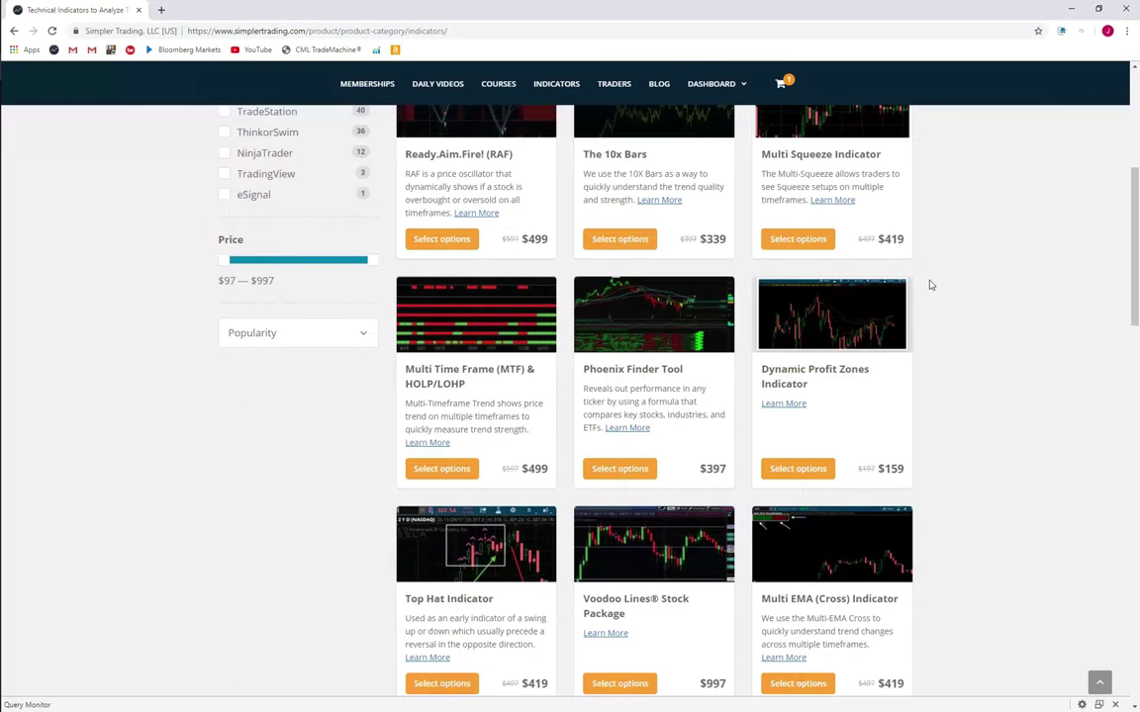
scroll(927, 287, down, 4)
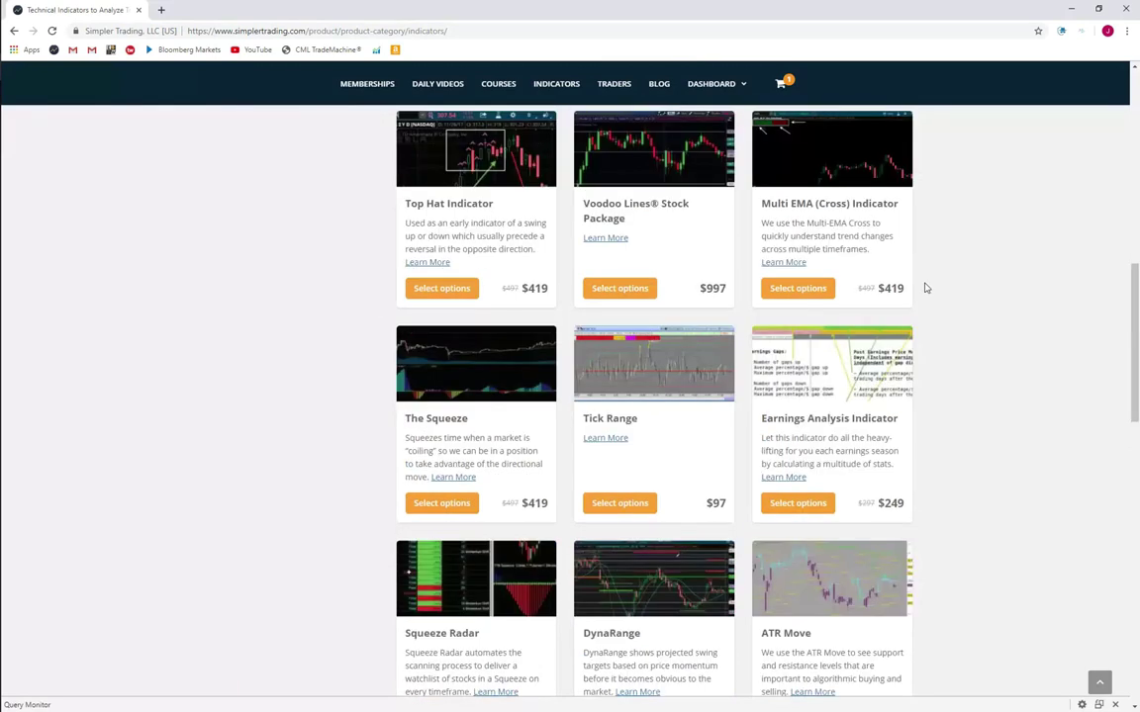
scroll(937, 316, down, 1)
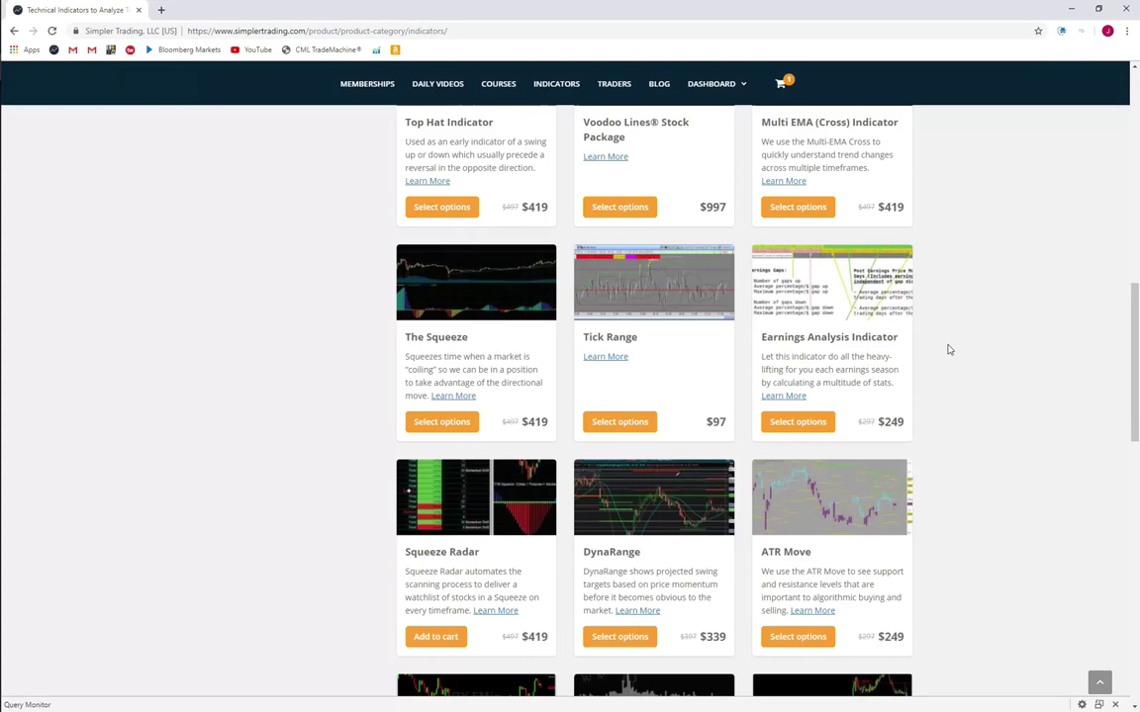
scroll(947, 346, down, 4)
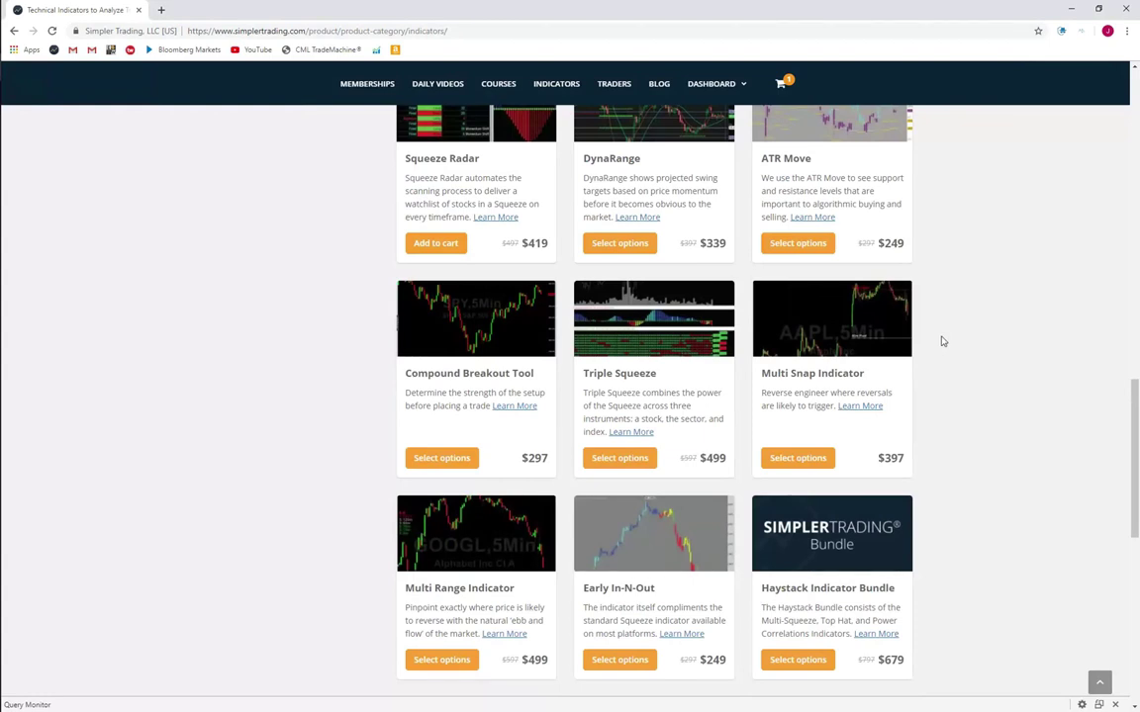
- Examine the indicator cards on the first results page, comparing their descriptions and prices through to the final row
scroll(943, 342, up, 2)
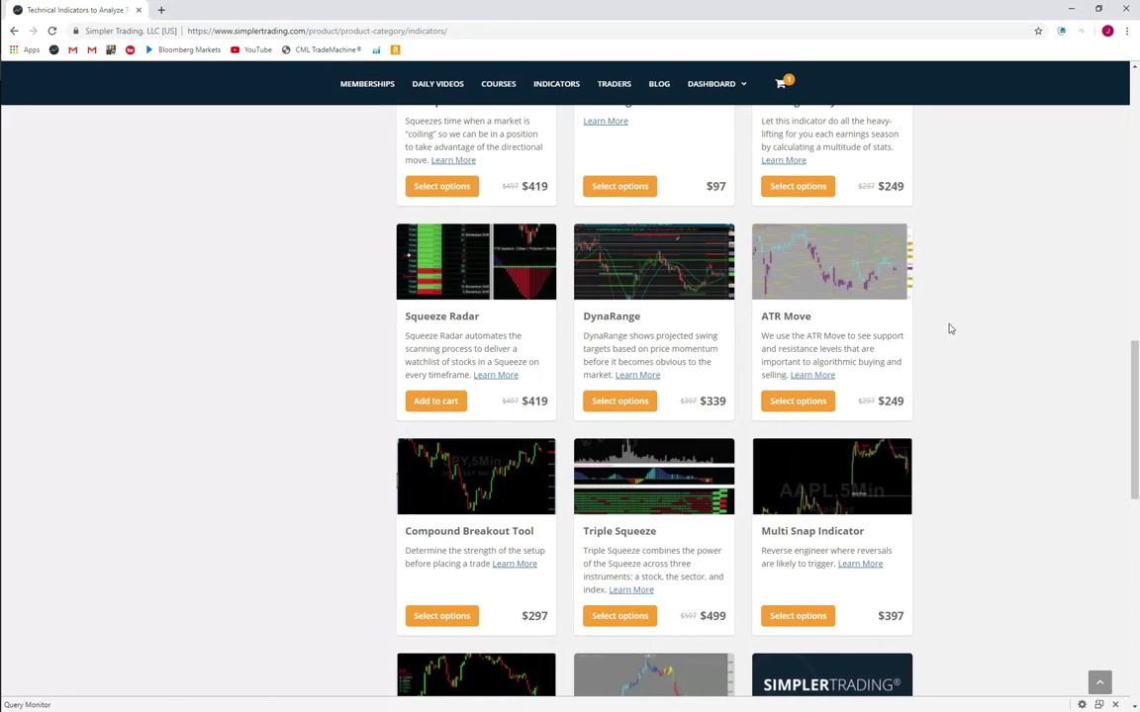
scroll(949, 328, down, 1)
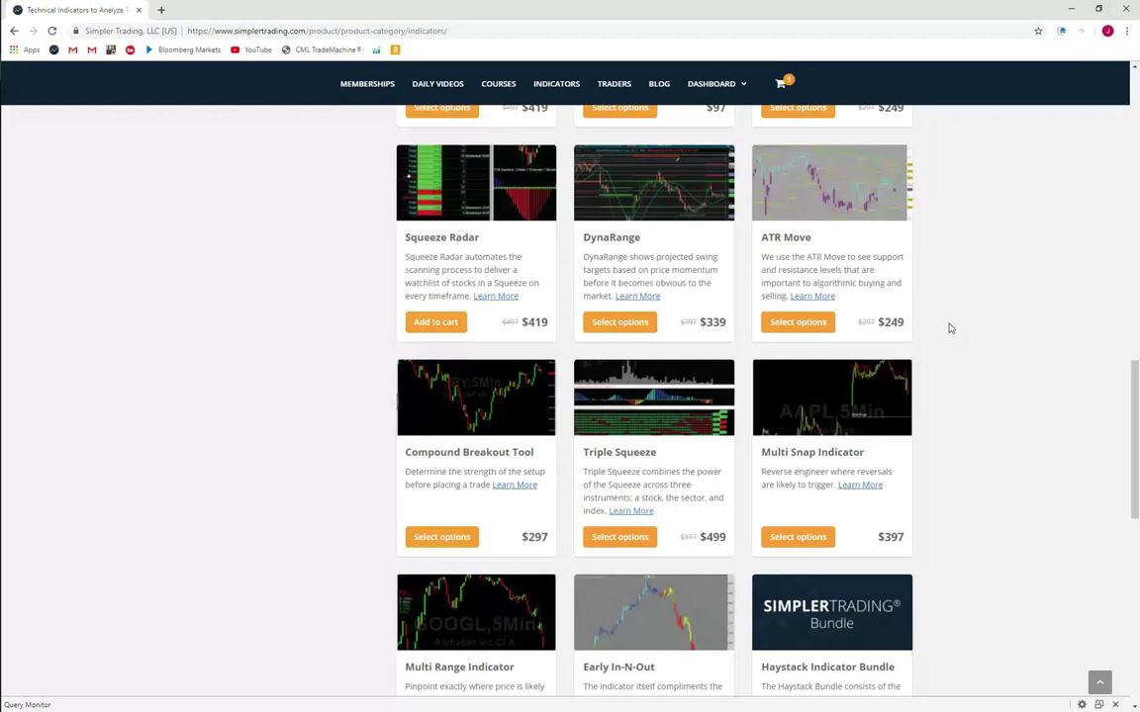
scroll(945, 328, up, 8)
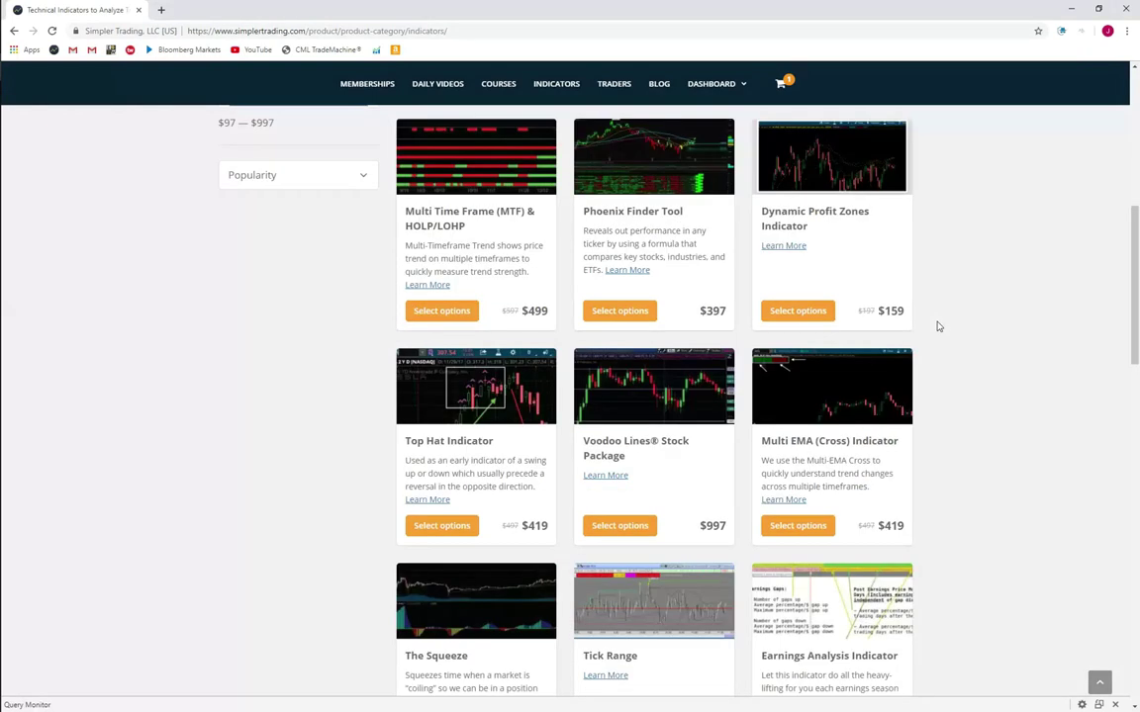
scroll(941, 324, up, 3)
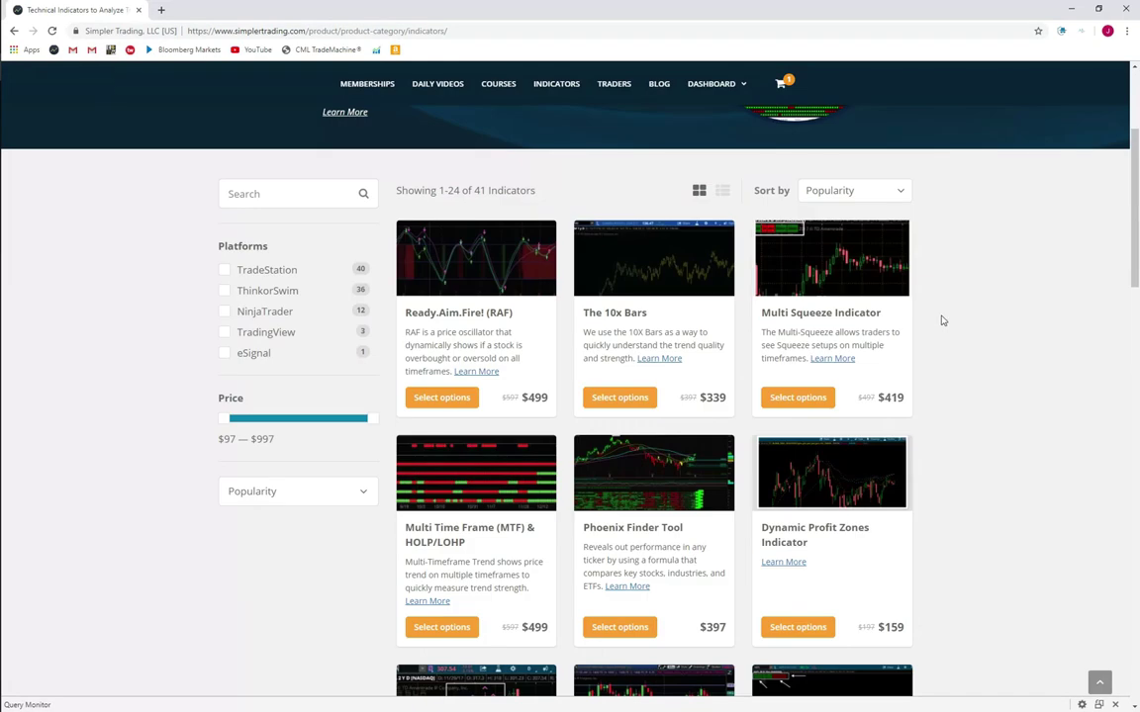
scroll(942, 319, down, 5)
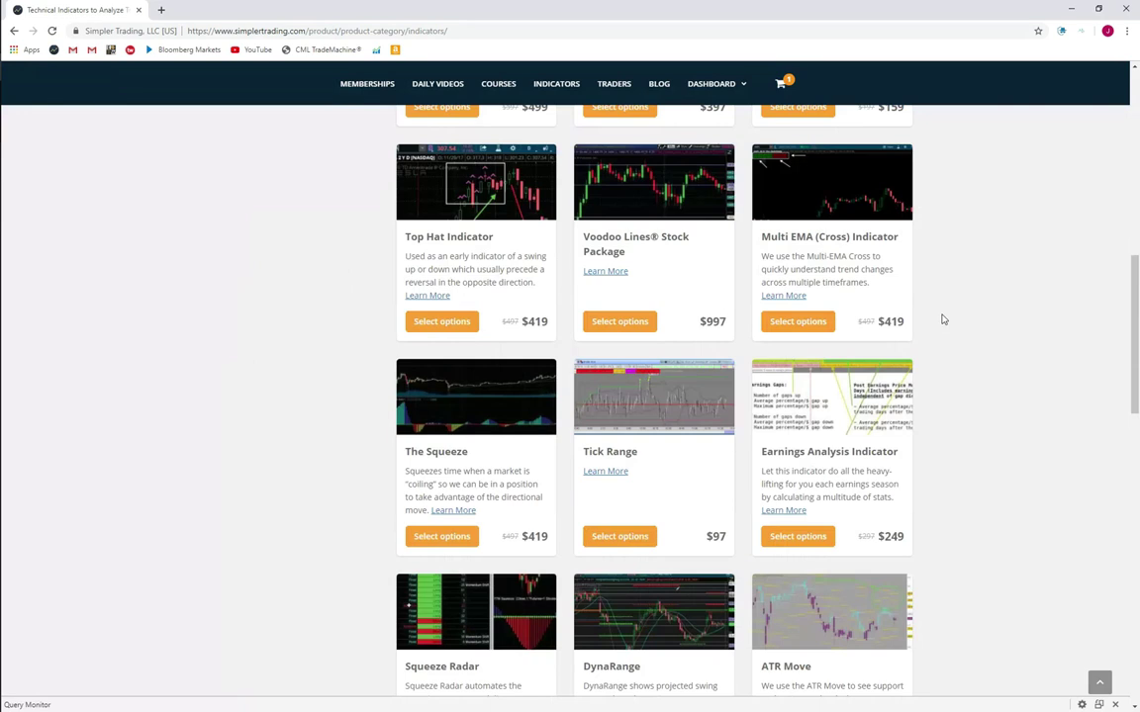
scroll(943, 319, down, 2)
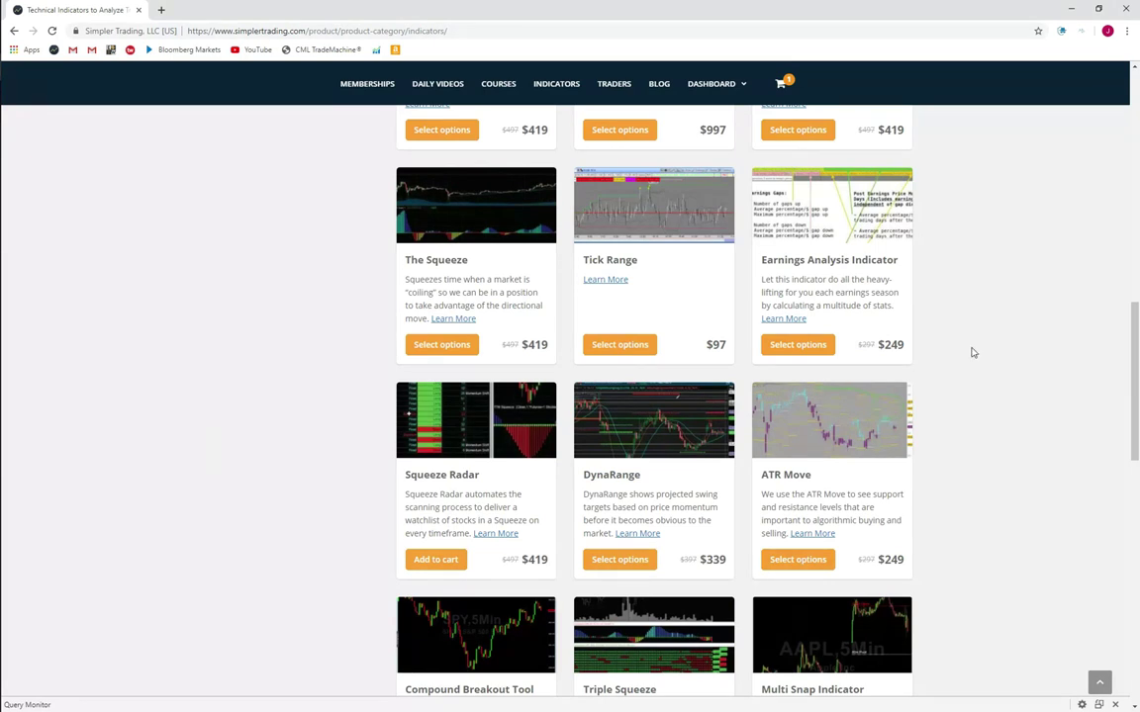
scroll(972, 352, down, 4)
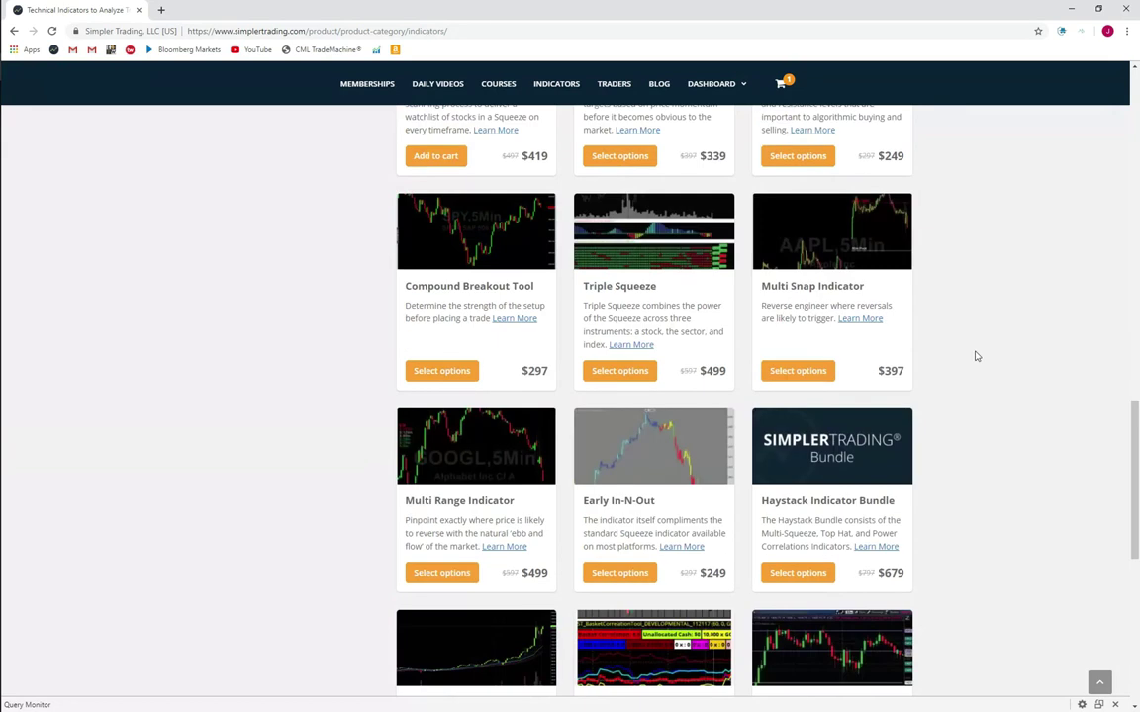
scroll(975, 356, down, 3)
scroll(930, 352, up, 1)
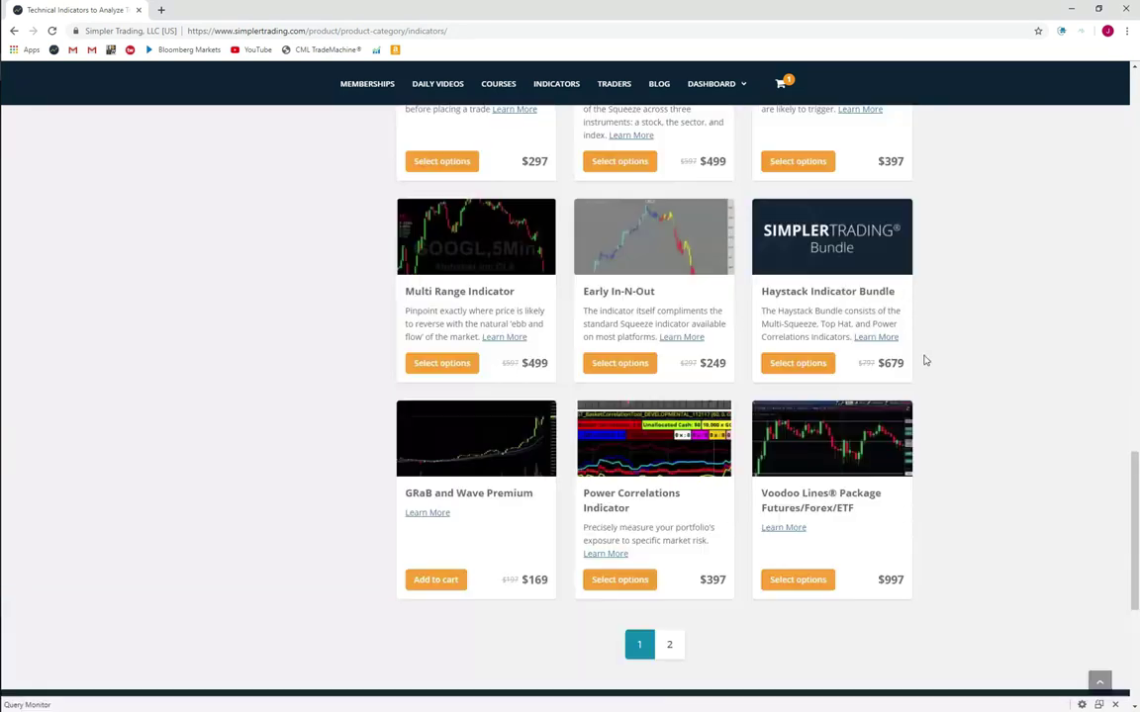
- Look back over the first page of indicators up to the platform and price filters
scroll(925, 361, up, 1)
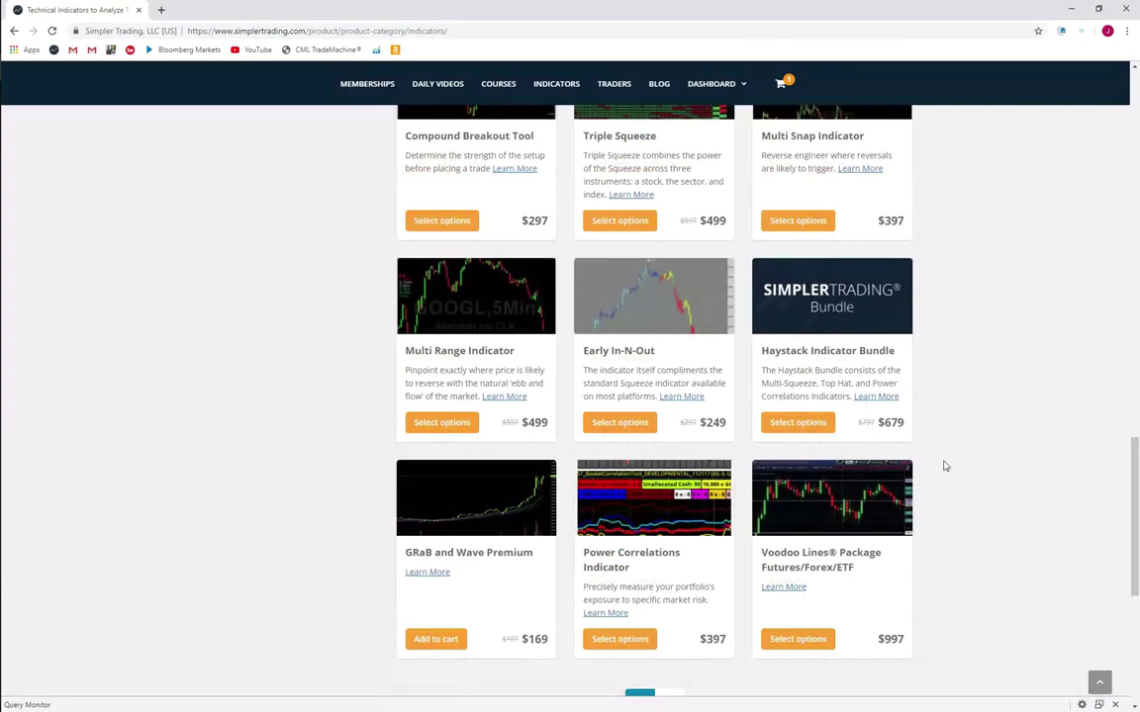
scroll(945, 466, up, 2)
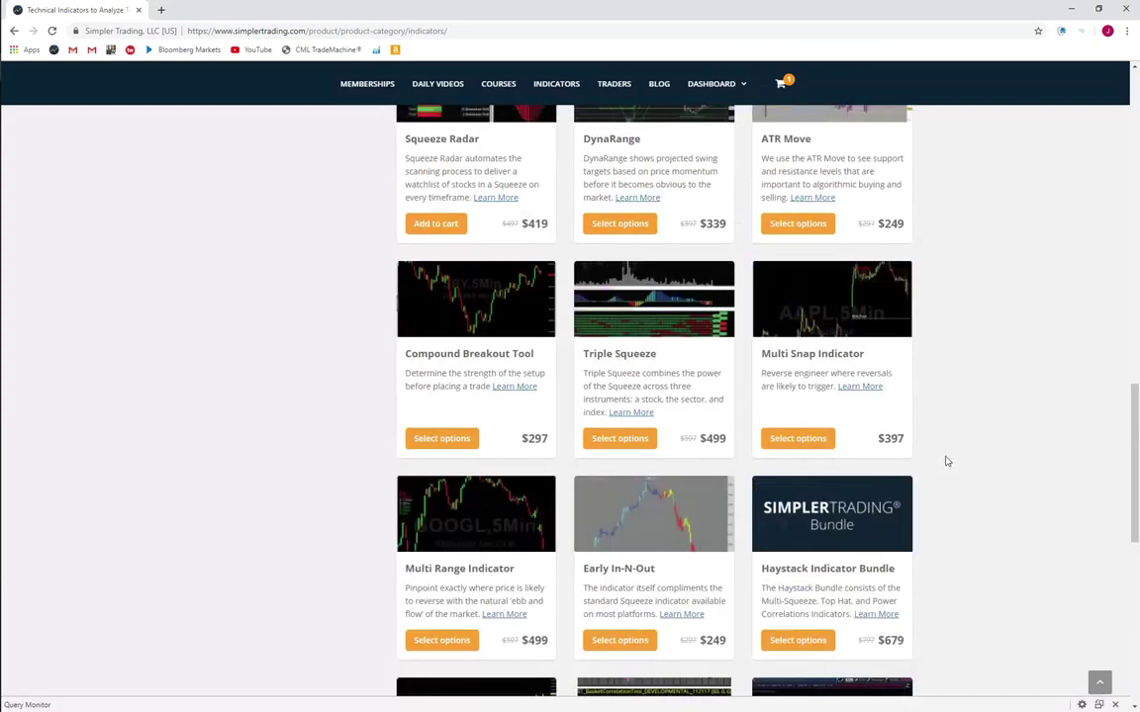
scroll(944, 461, up, 2)
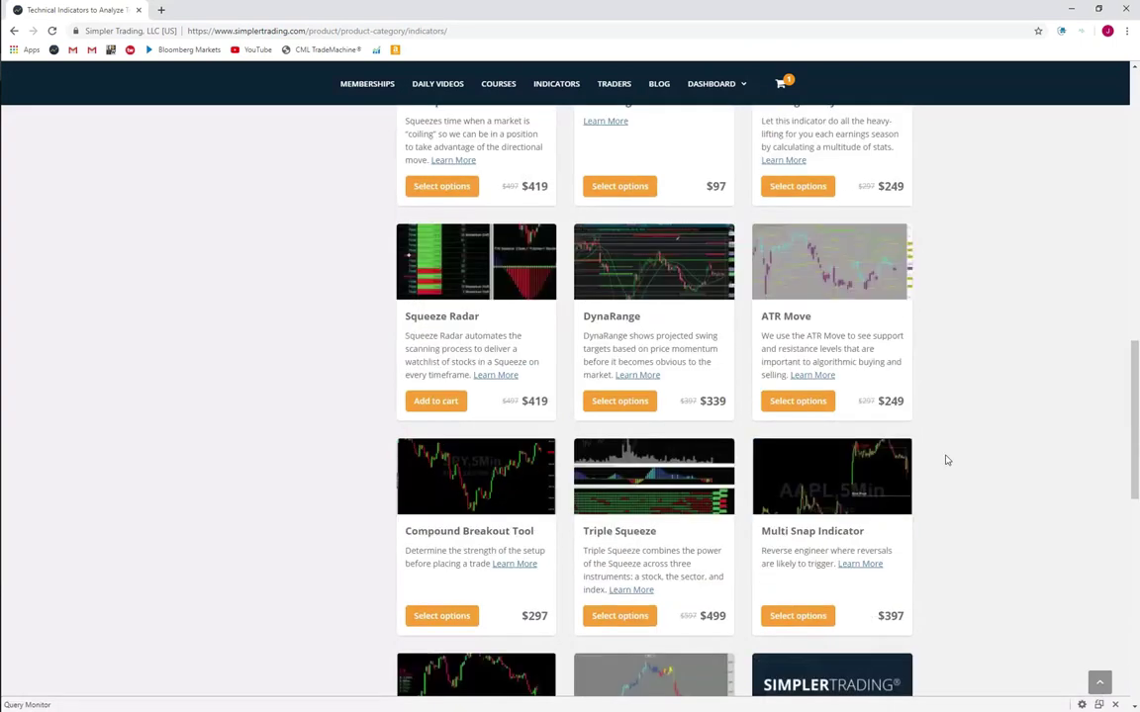
scroll(945, 460, up, 3)
scroll(947, 455, up, 3)
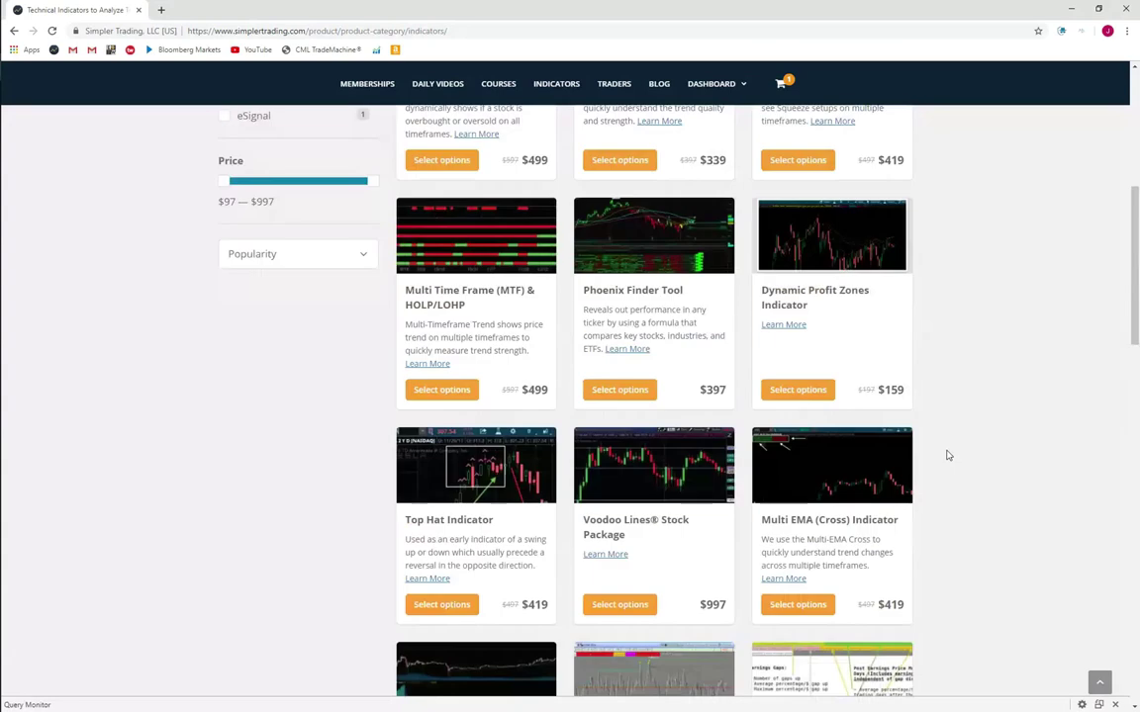
scroll(946, 455, up, 3)
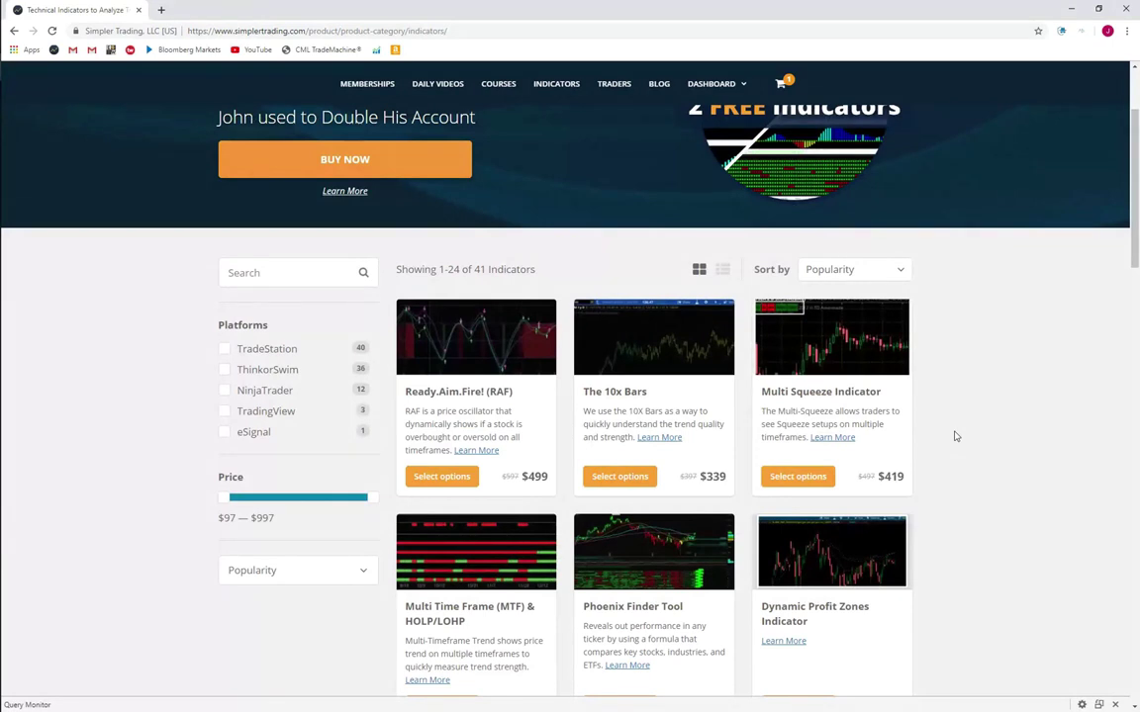
- Open page 2 of the indicator catalogue and browse the remaining indicators and bundles
scroll(993, 307, down, 1)
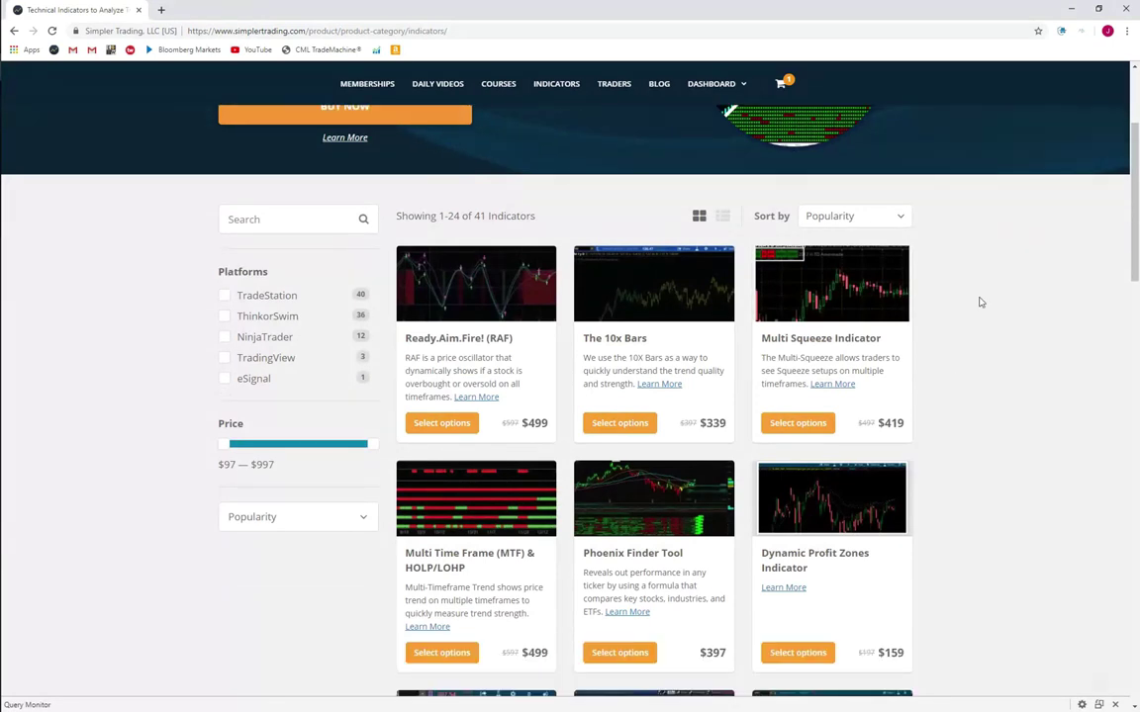
scroll(978, 308, down, 3)
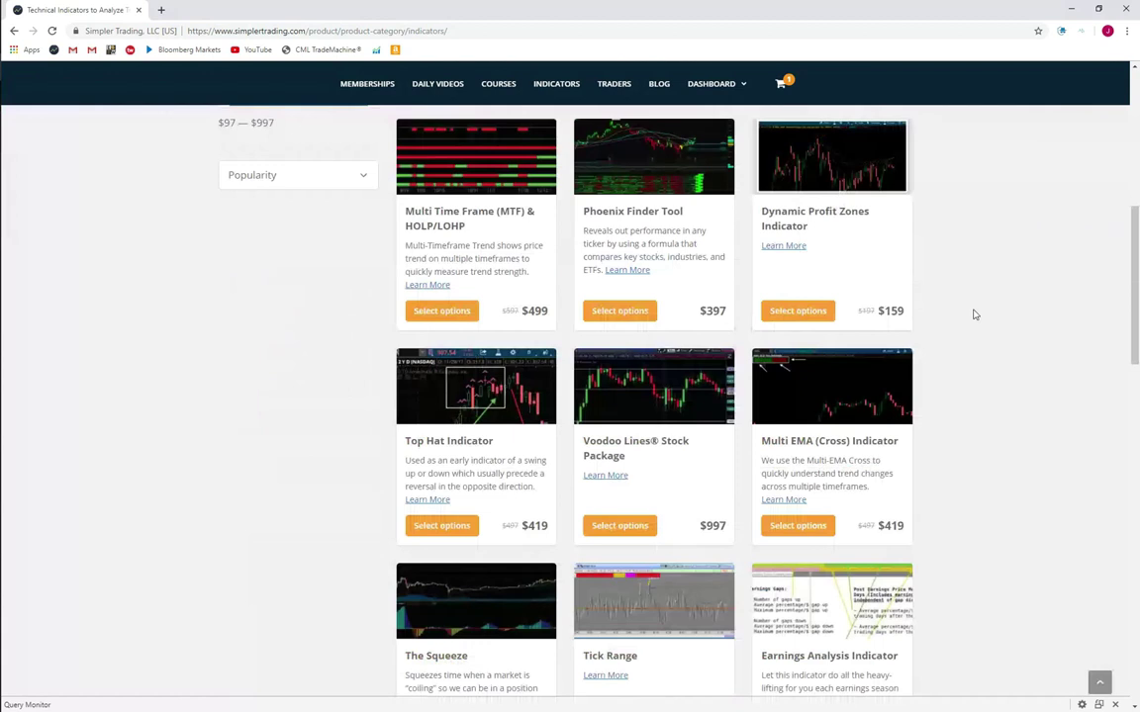
scroll(960, 376, down, 2)
scroll(948, 434, down, 3)
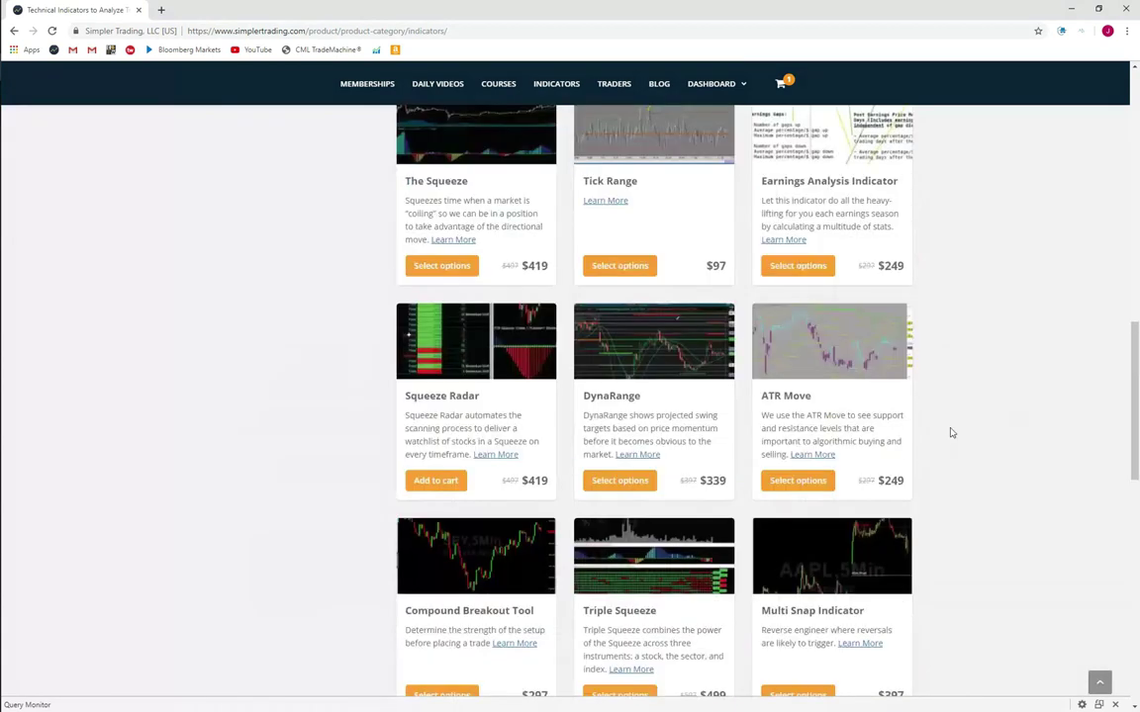
scroll(952, 433, down, 4)
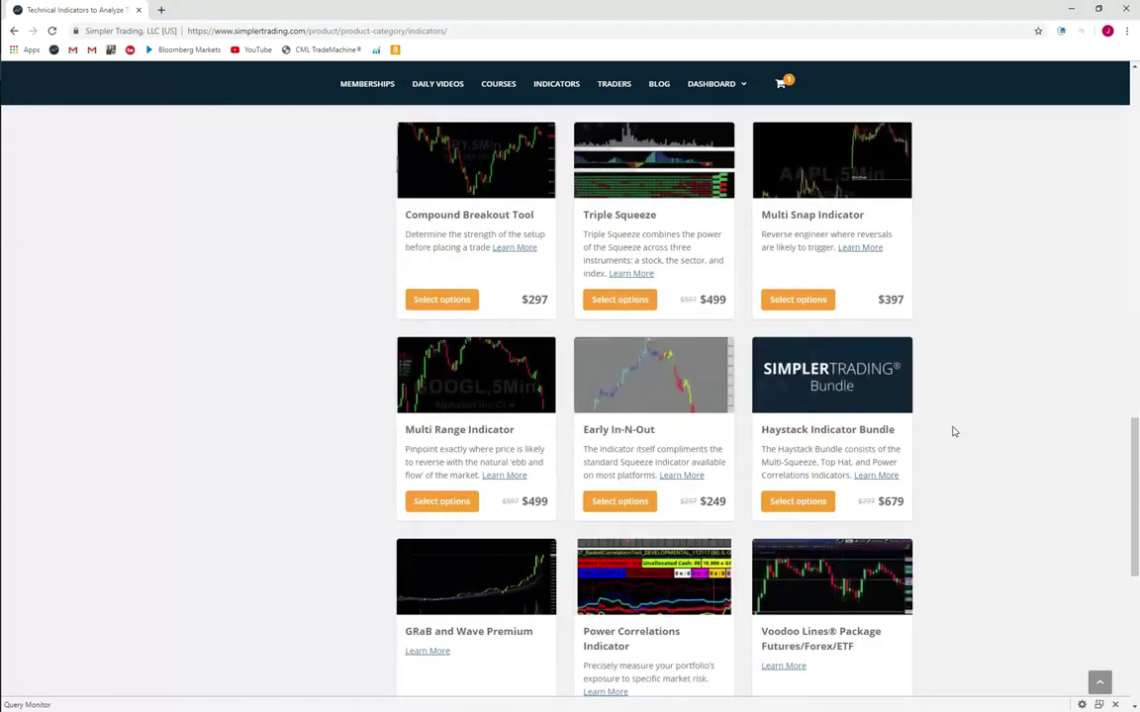
scroll(954, 432, down, 3)
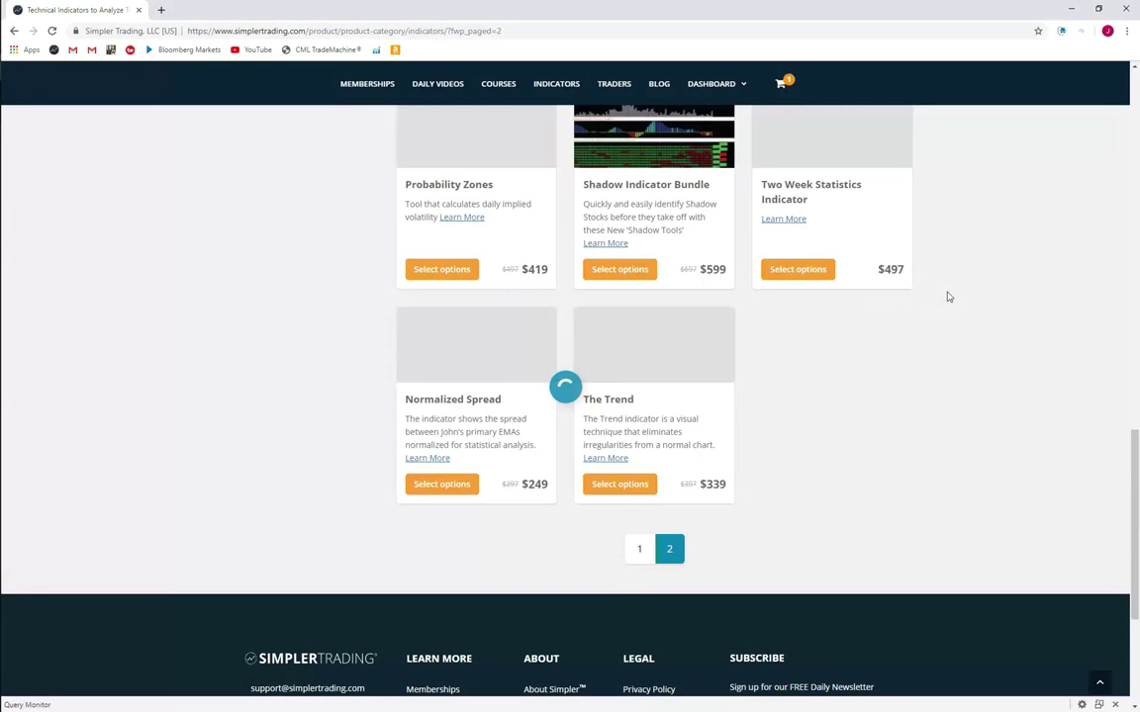
scroll(950, 287, up, 10)
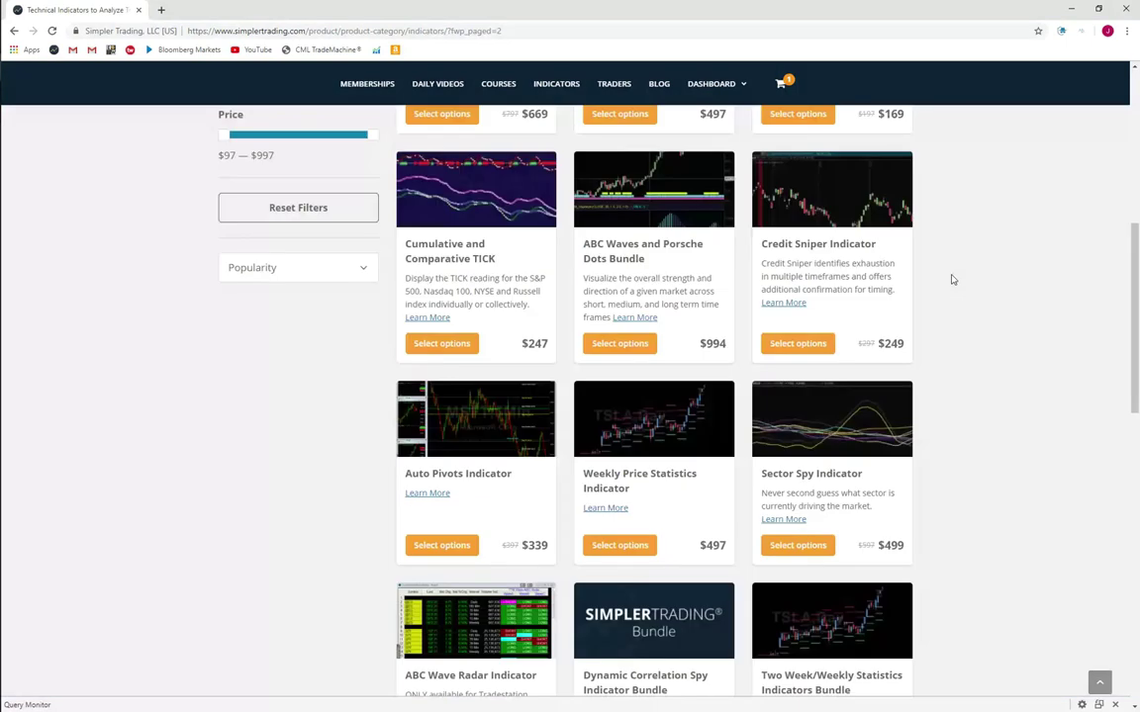
scroll(952, 280, up, 3)
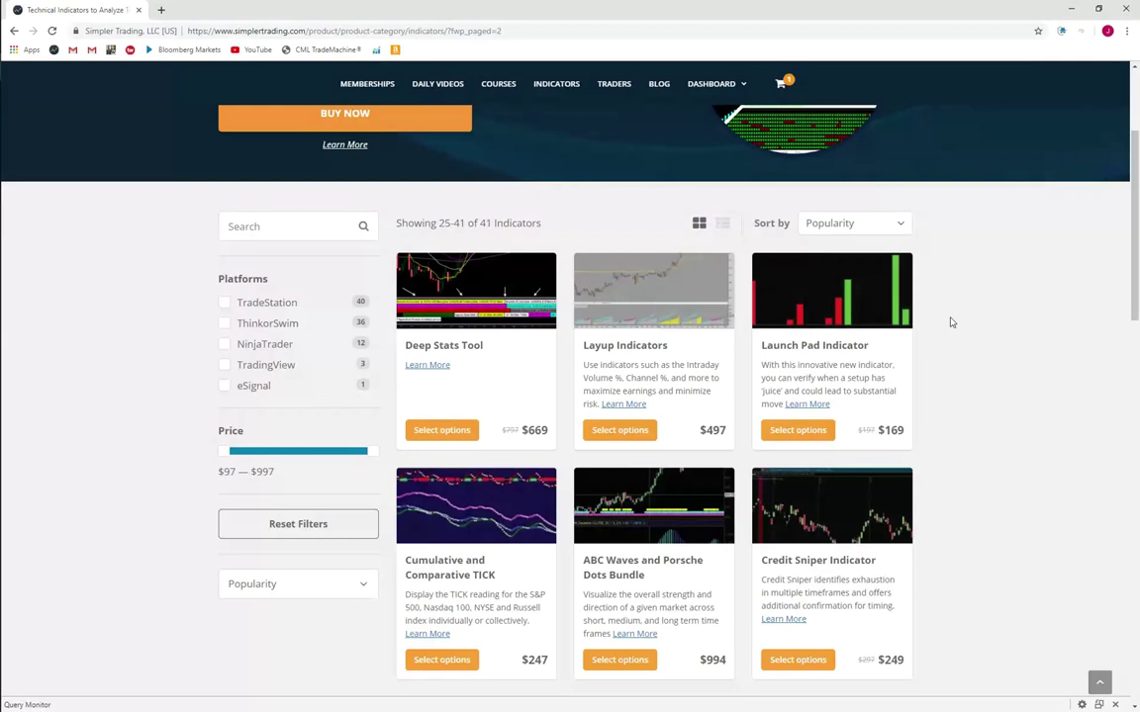
scroll(894, 424, down, 10)
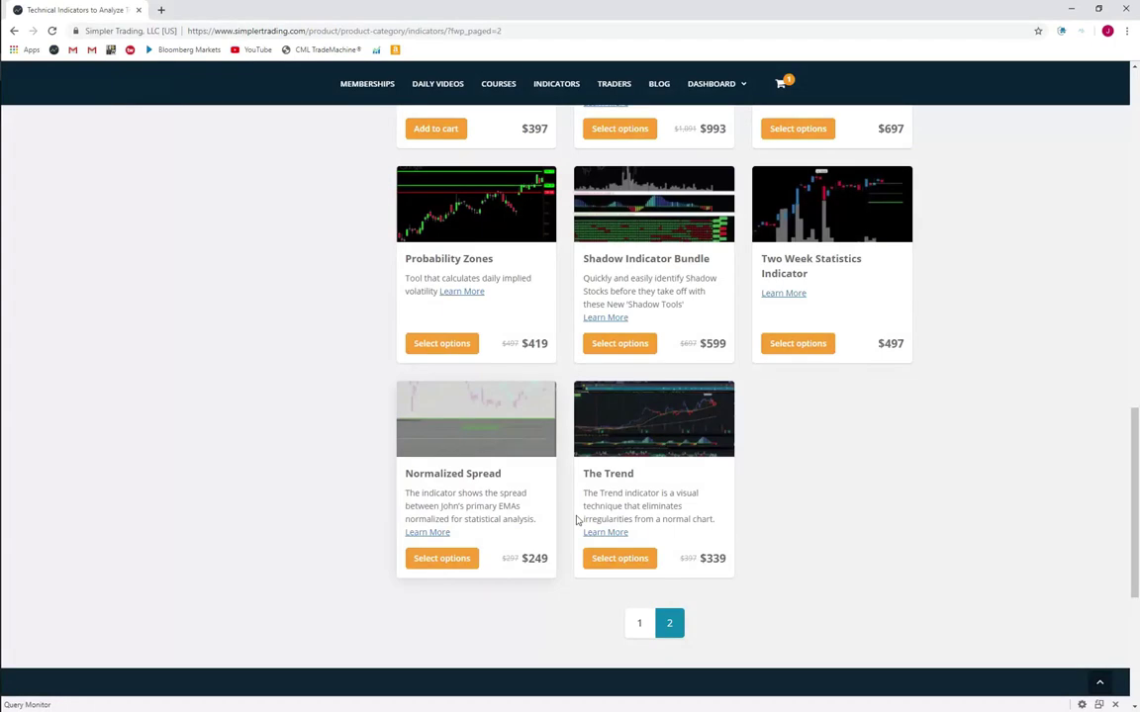
scroll(648, 470, up, 5)
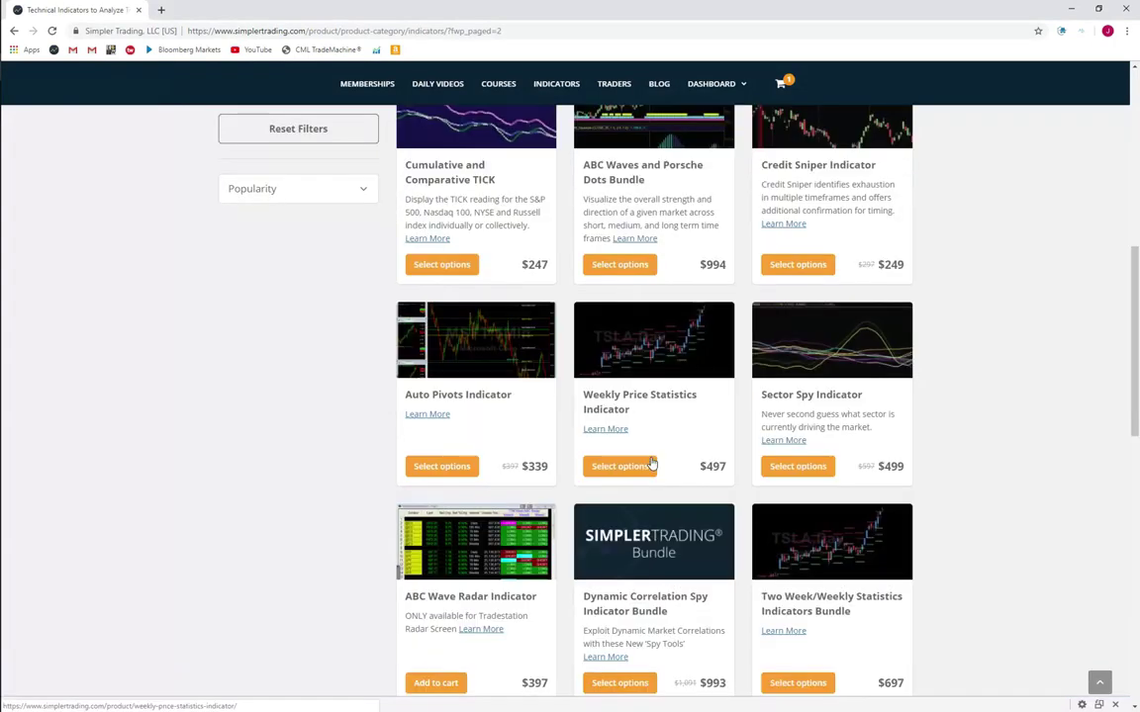
scroll(651, 464, up, 5)
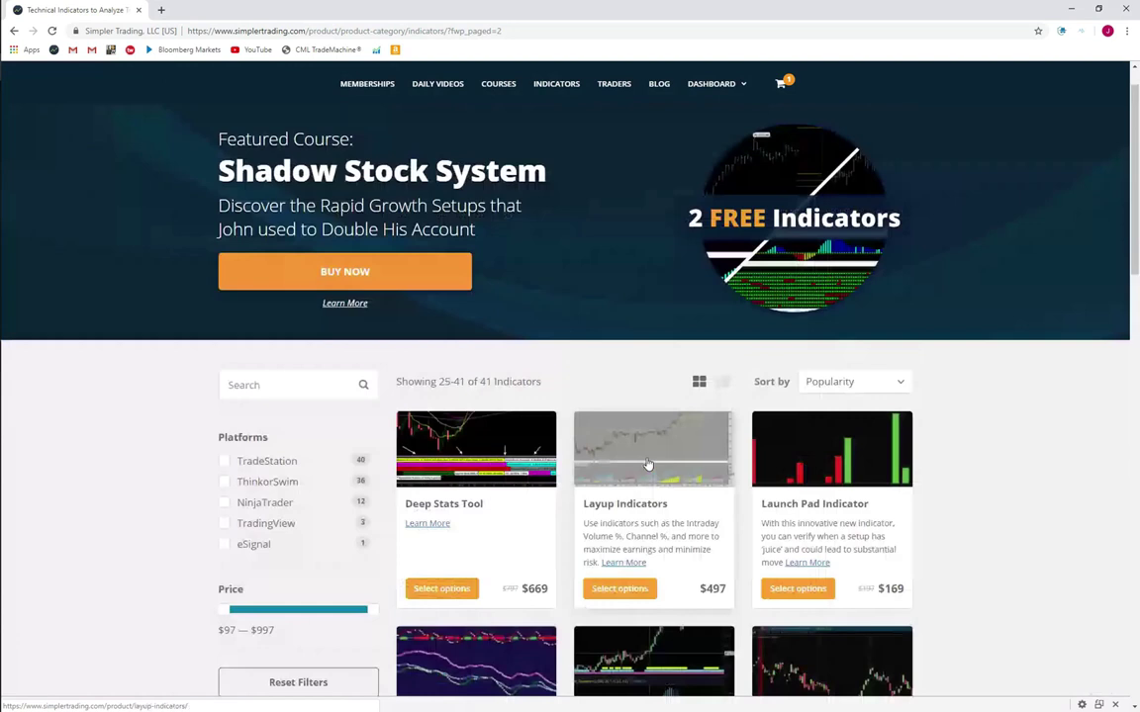
- Go to My Memberships and open the Scanner Dashboard
mouse_move(701, 89)
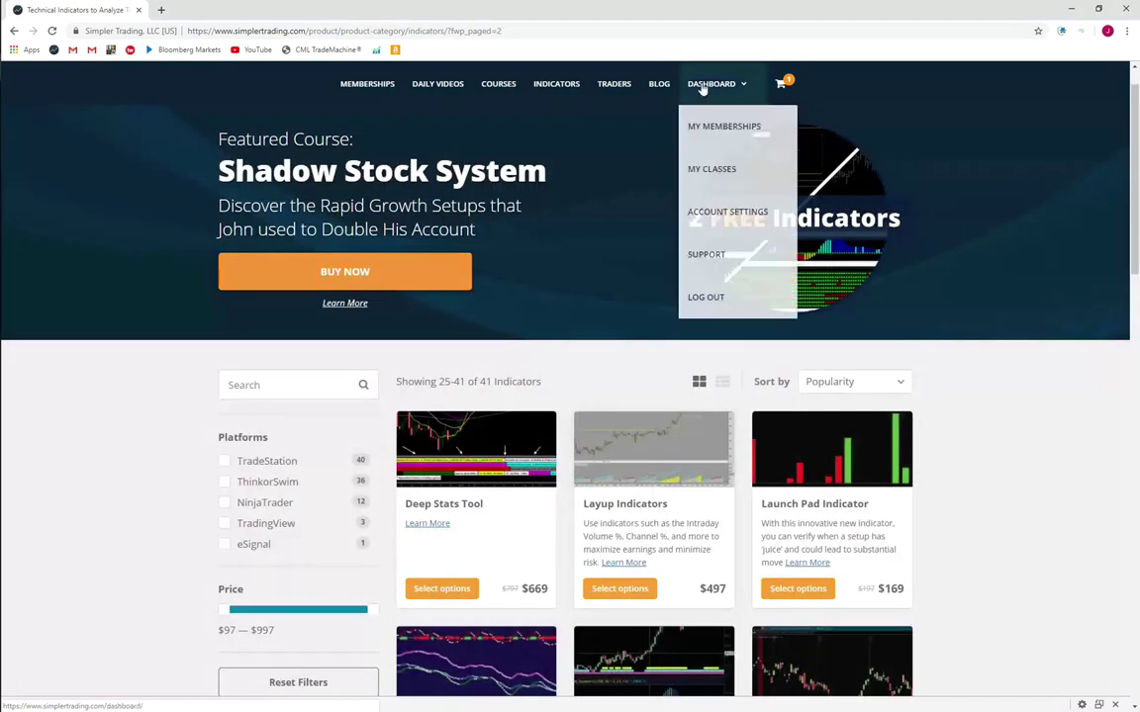
click(727, 131)
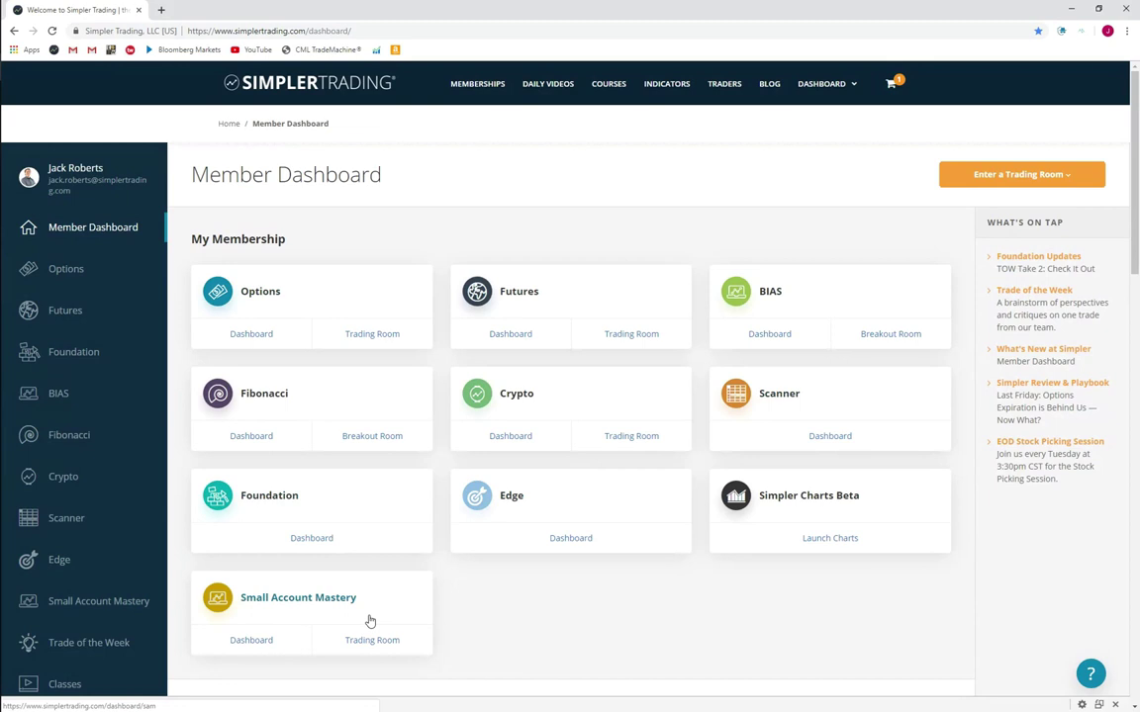
scroll(366, 594, down, 3)
click(401, 274)
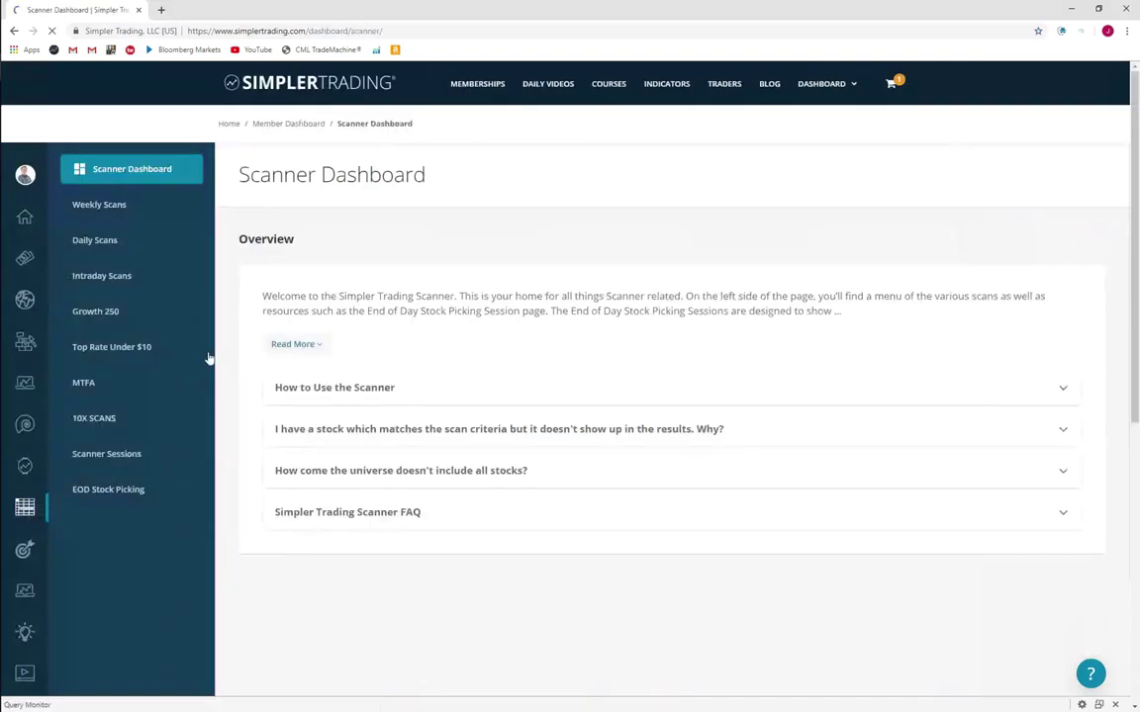
- Open the Under $10 Weekly Squeeze scan from the Top Rate Under $10 group and examine its results table
mouse_move(137, 351)
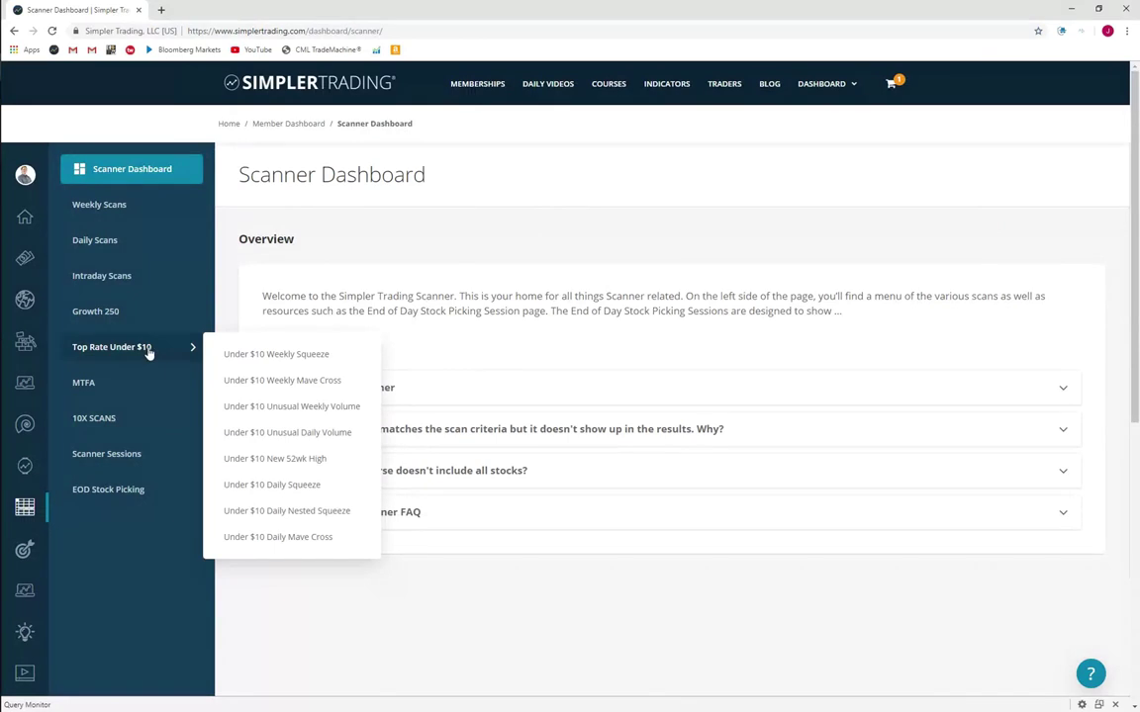
click(292, 358)
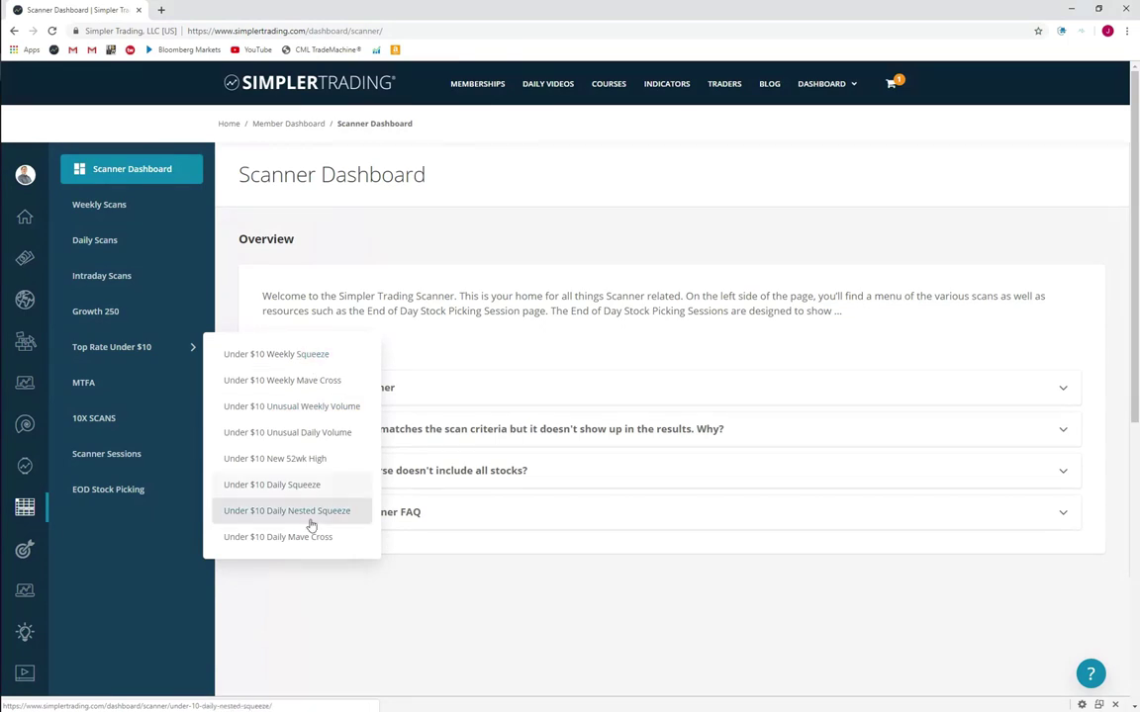
click(295, 366)
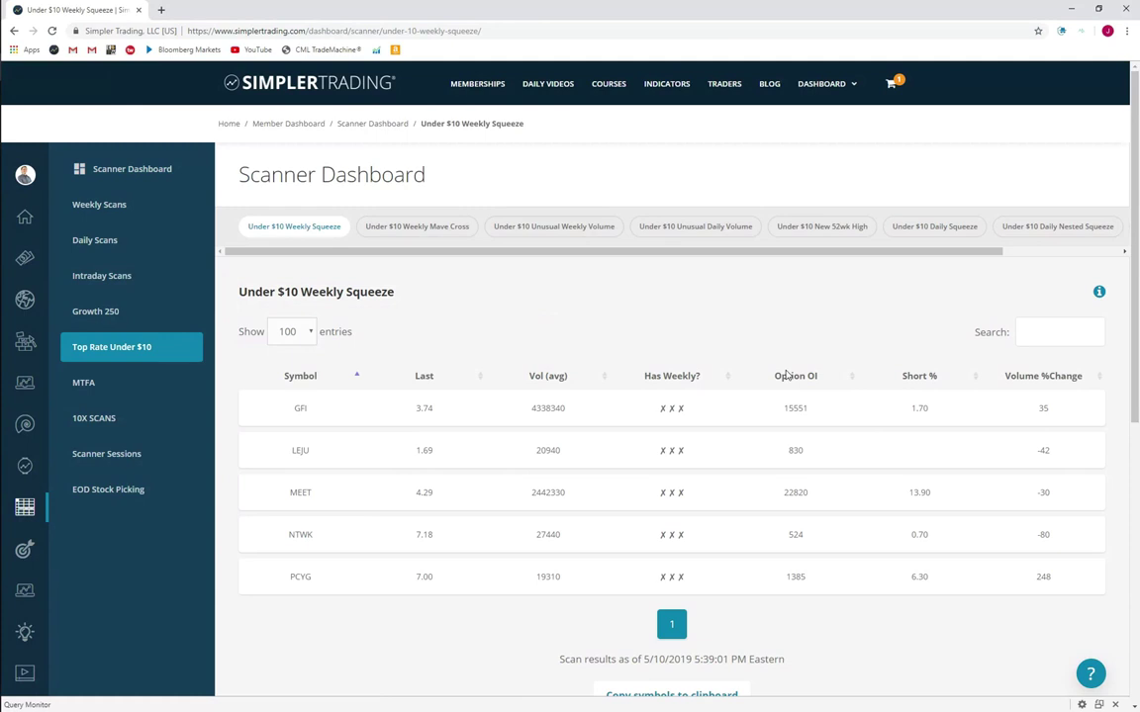
scroll(650, 414, down, 1)
scroll(731, 276, down, 2)
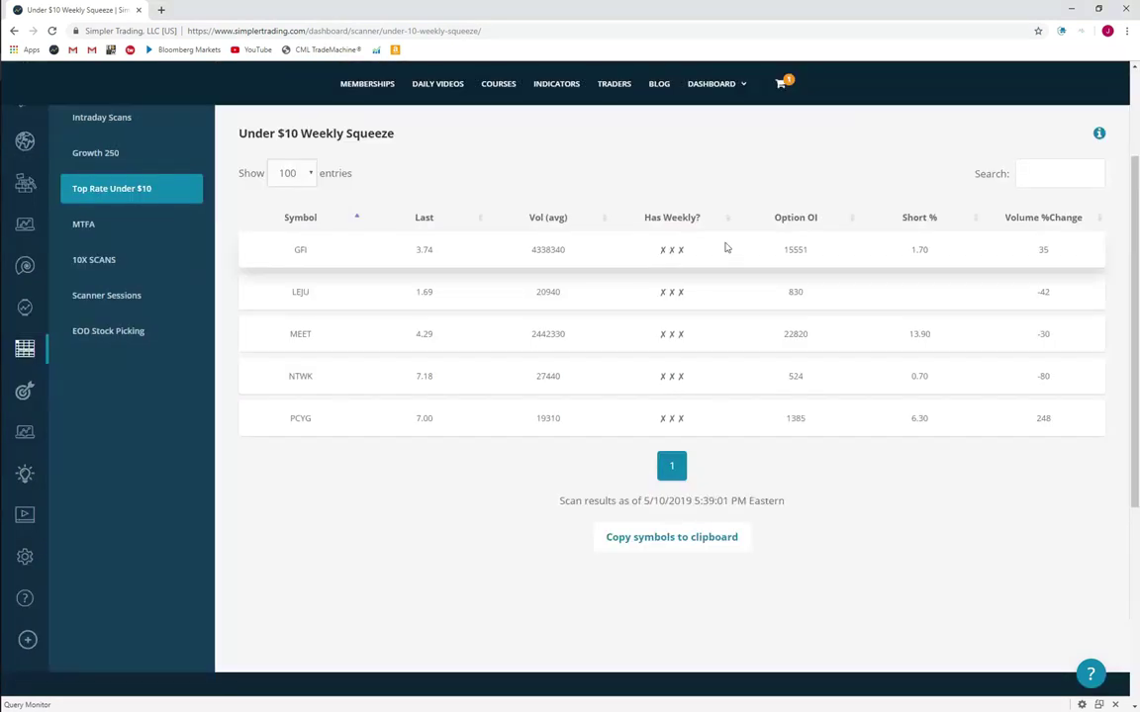
scroll(763, 206, up, 2)
scroll(692, 228, up, 1)
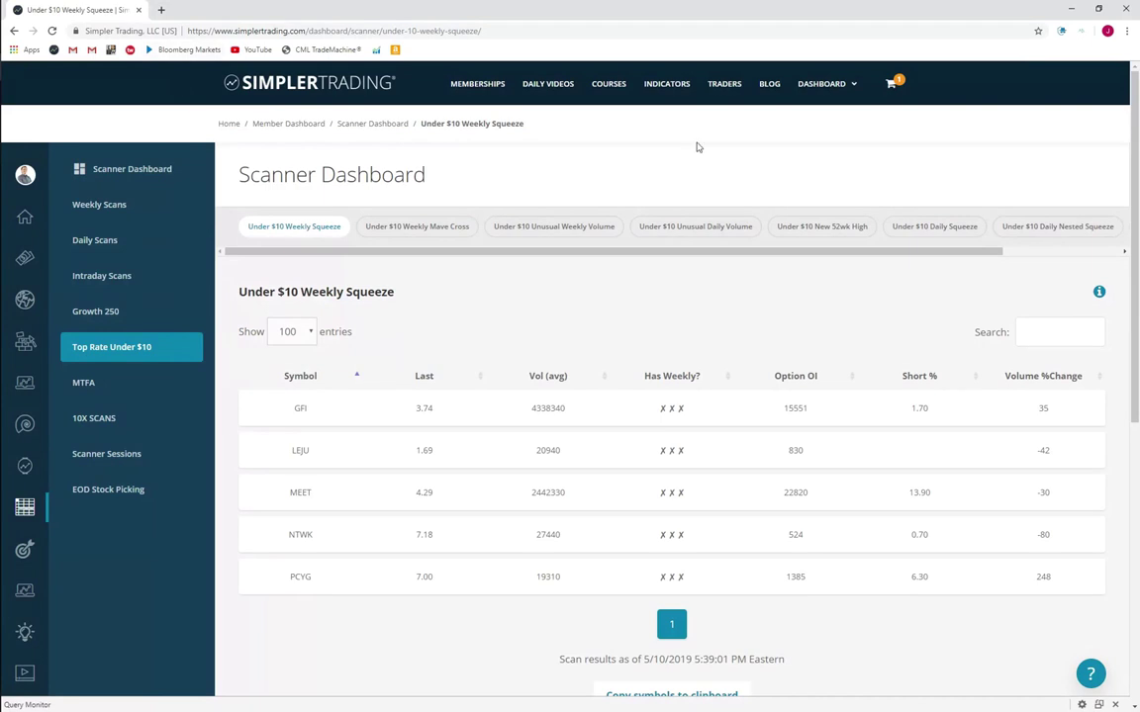
- Open the Blog page and browse the published market articles
click(769, 84)
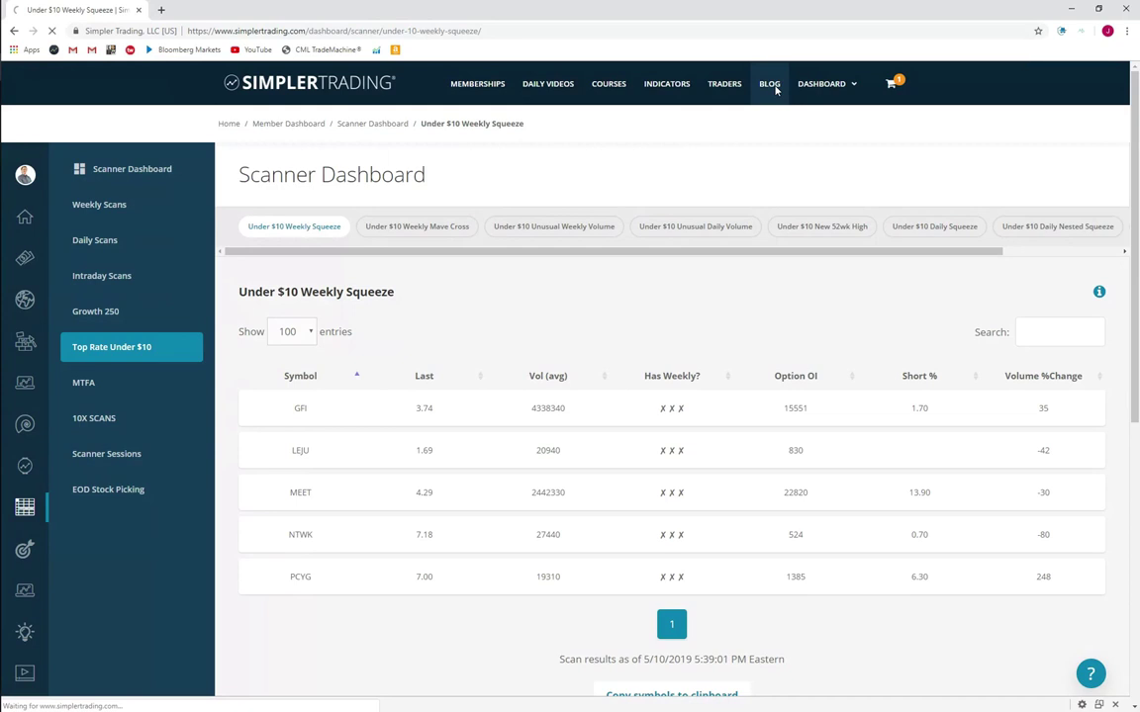
scroll(790, 318, down, 10)
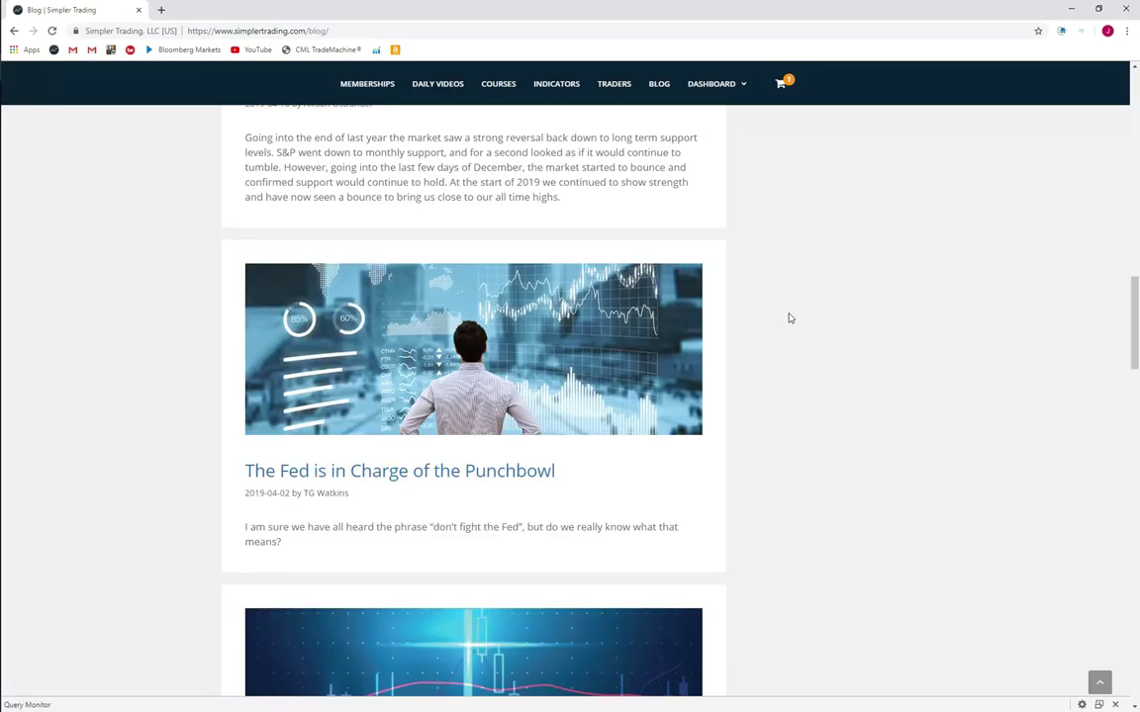
scroll(782, 341, up, 10)
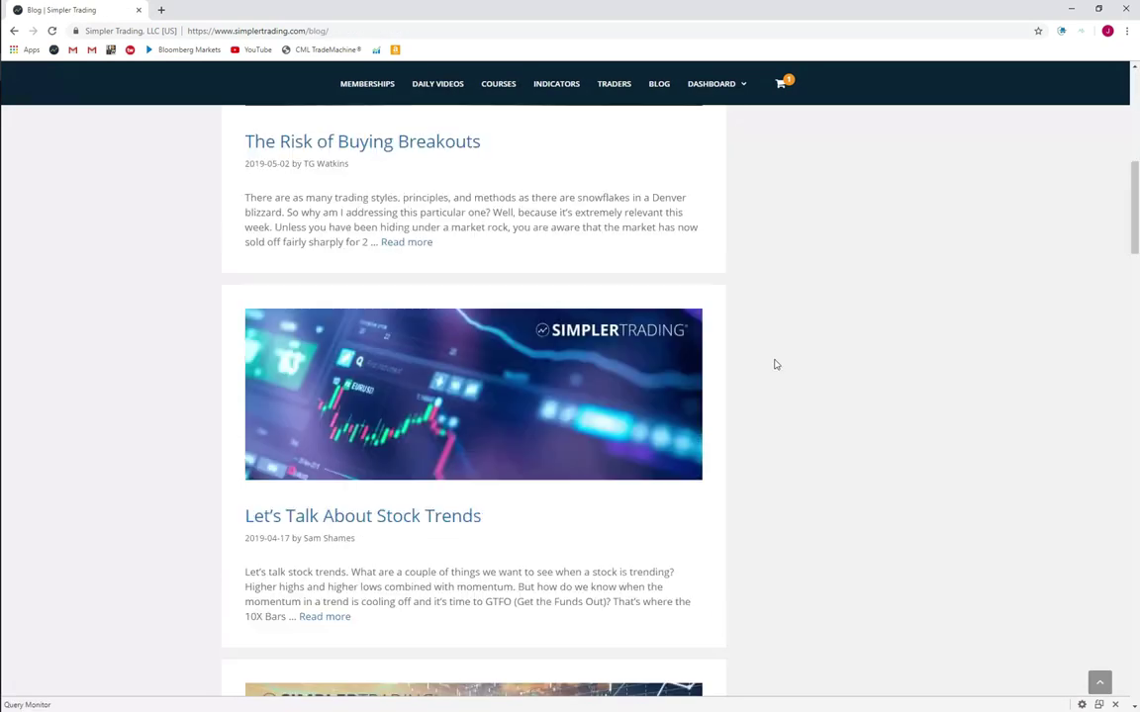
scroll(776, 365, down, 8)
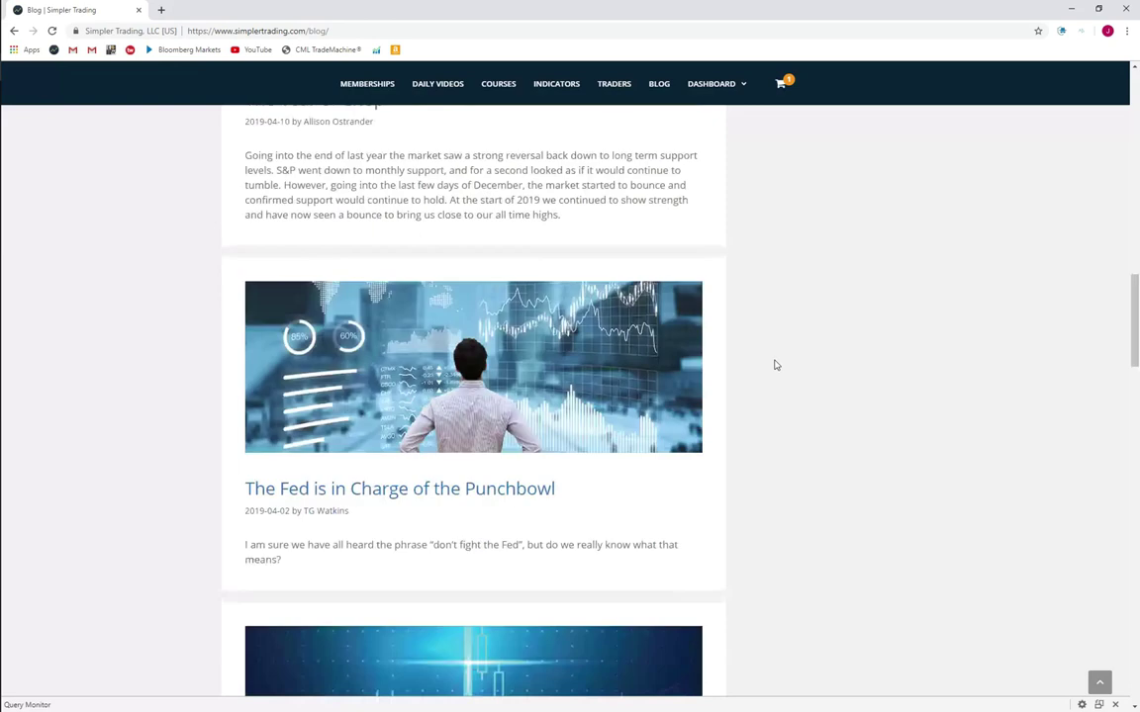
- Skim the older blog articles and return to the newest posts
scroll(775, 365, down, 3)
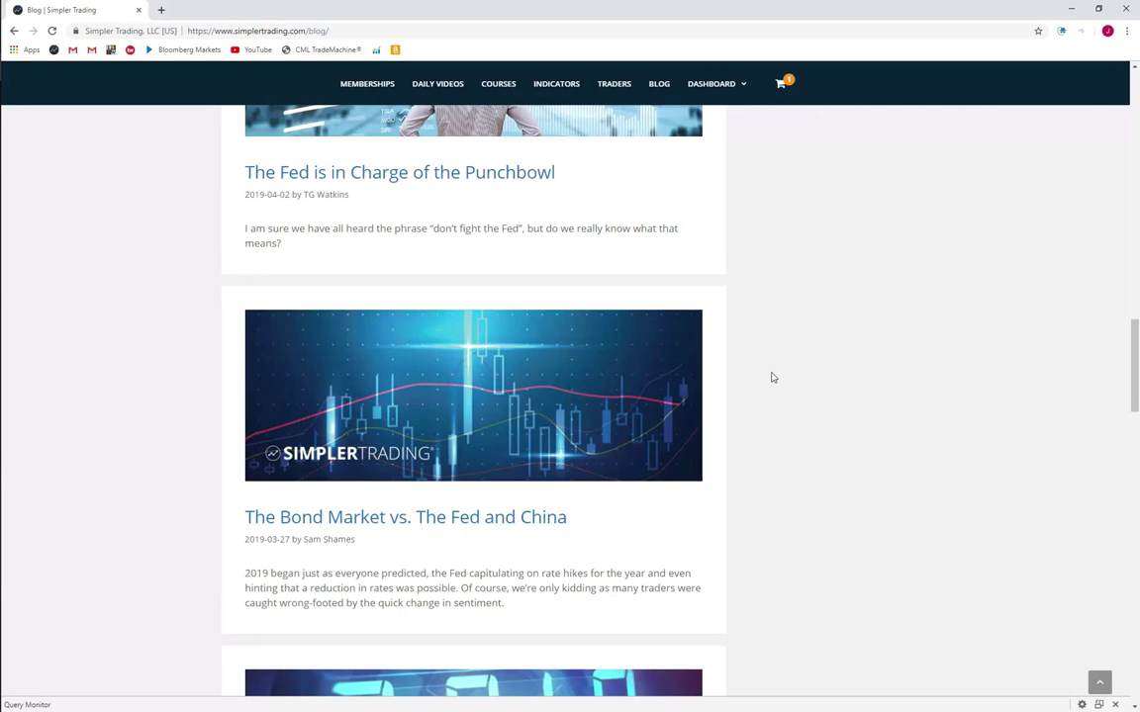
scroll(775, 377, up, 10)
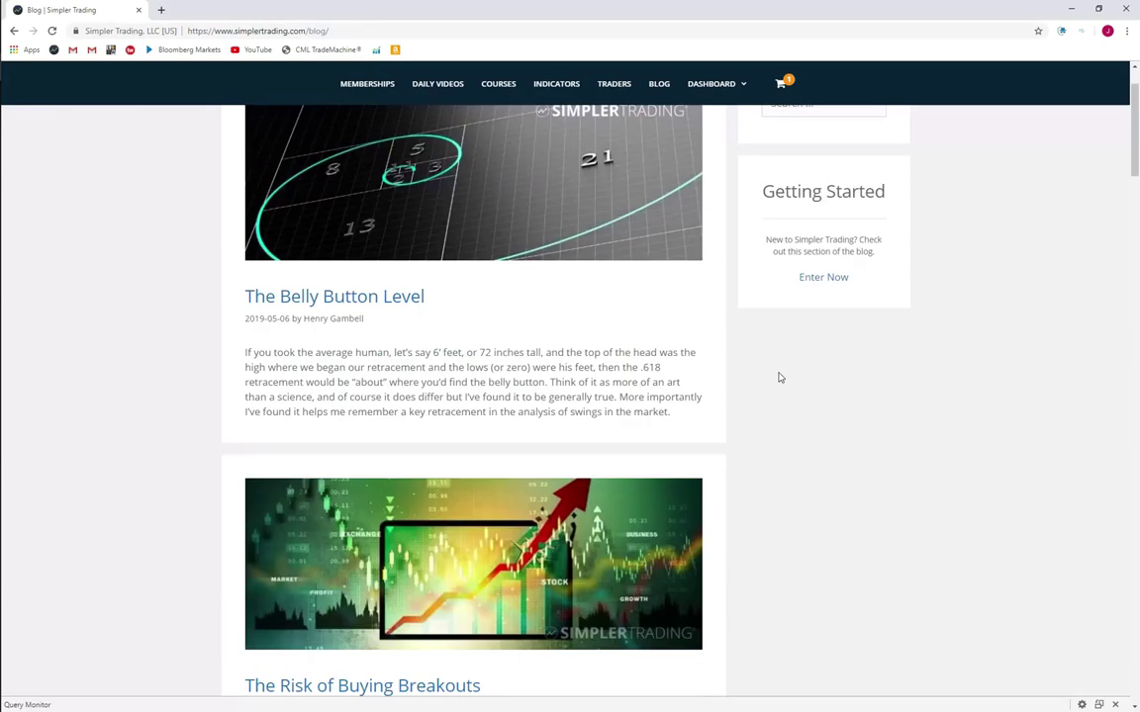
scroll(779, 377, up, 1)
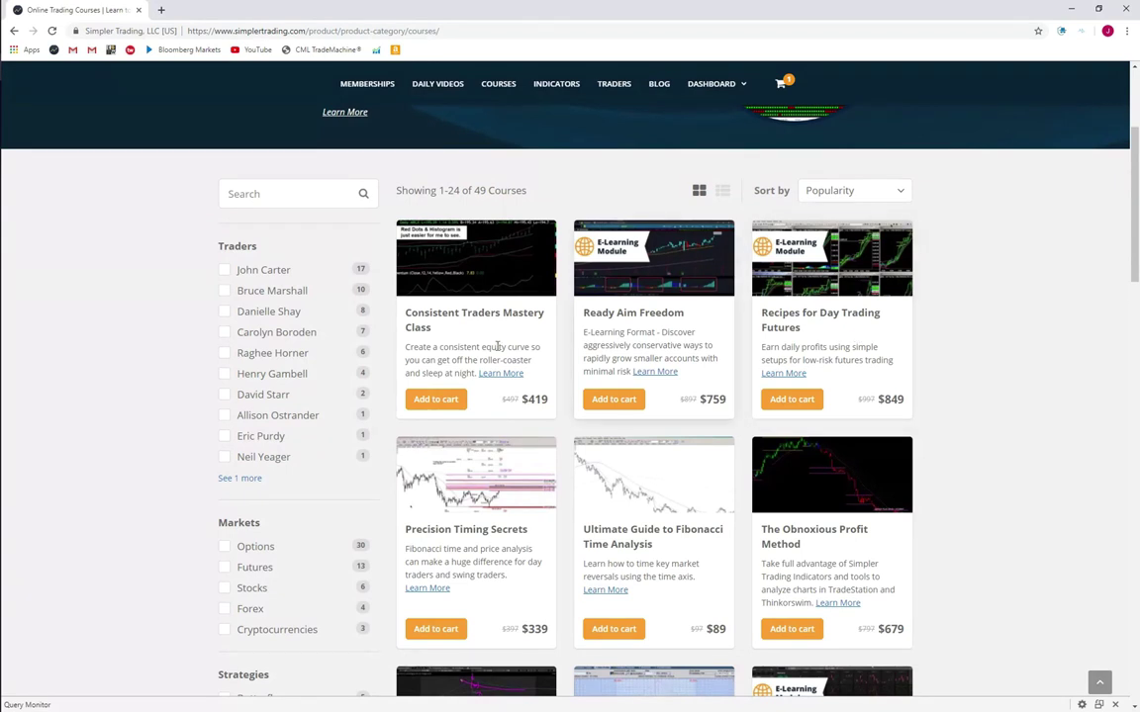
- Open the Courses page and browse the course catalogue with its trader, market, strategy and skill level filters
scroll(963, 302, down, 3)
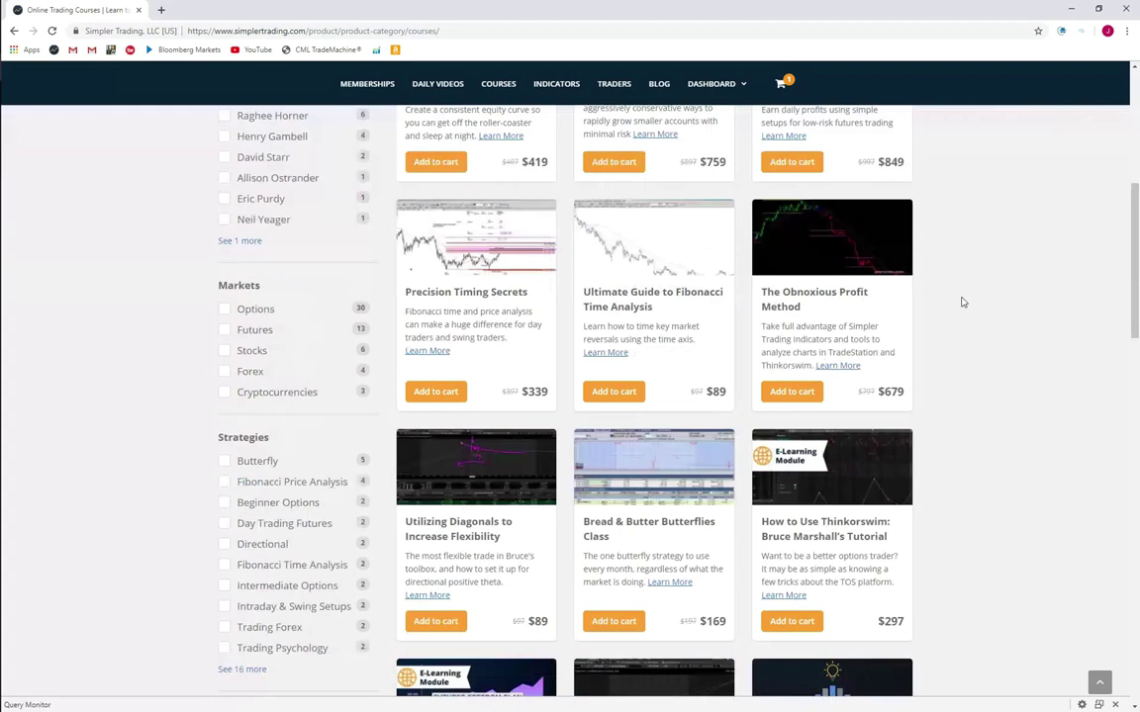
scroll(963, 302, down, 3)
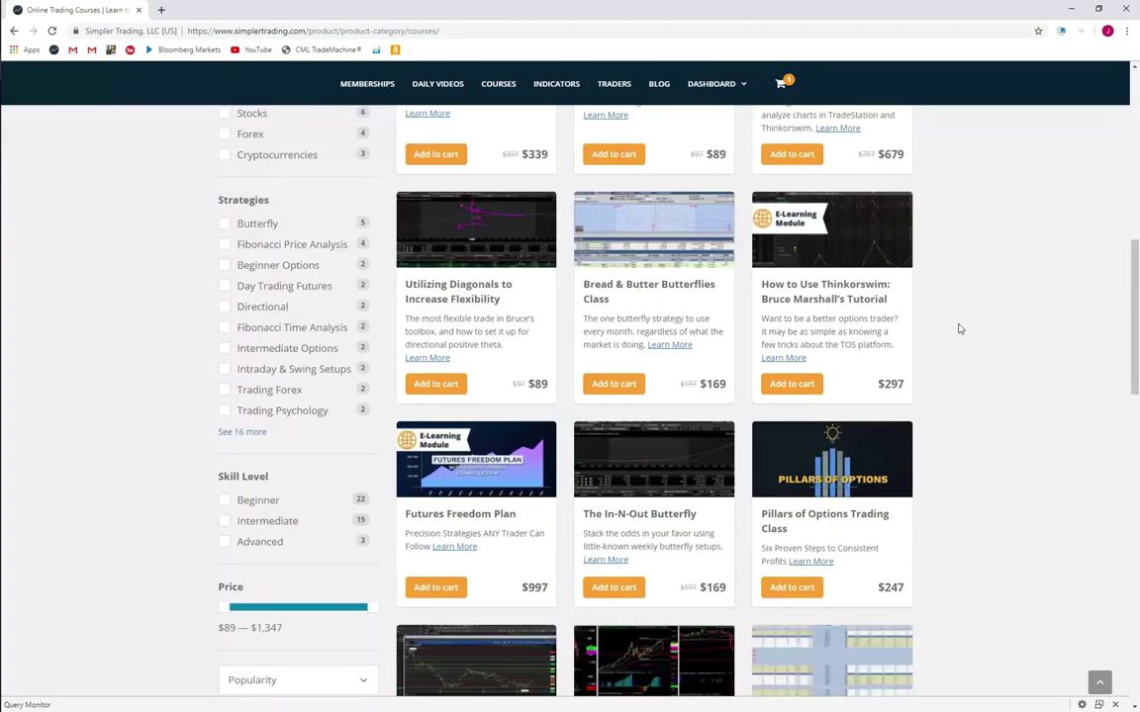
scroll(956, 329, down, 4)
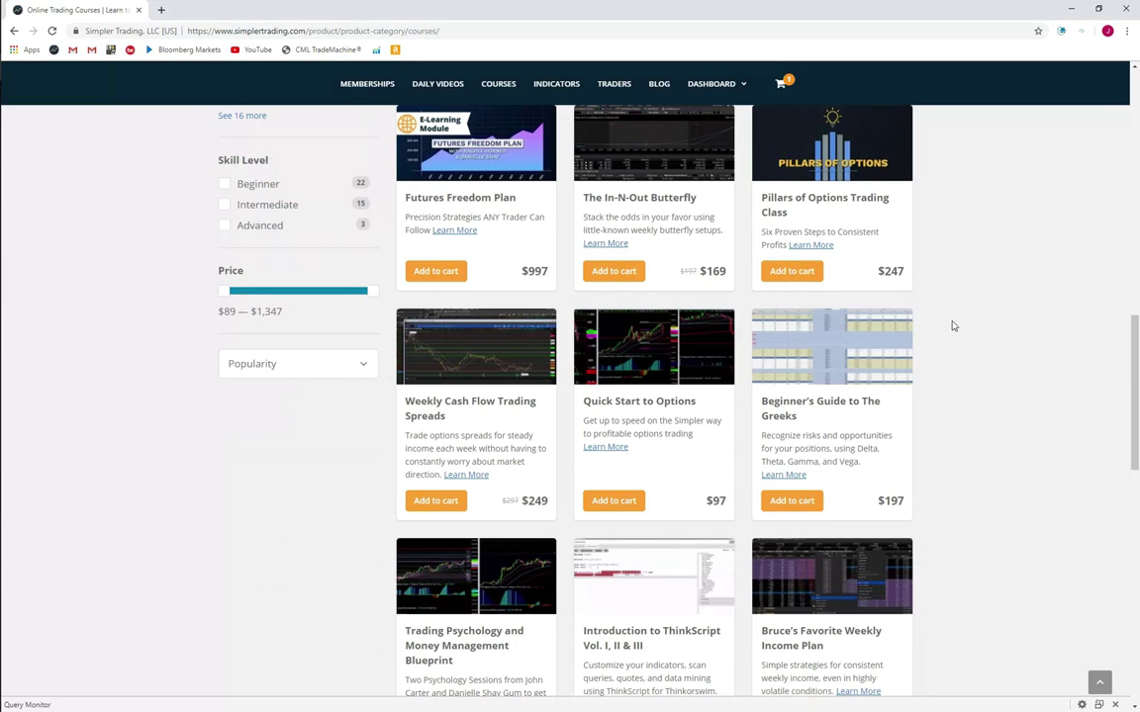
scroll(950, 325, down, 2)
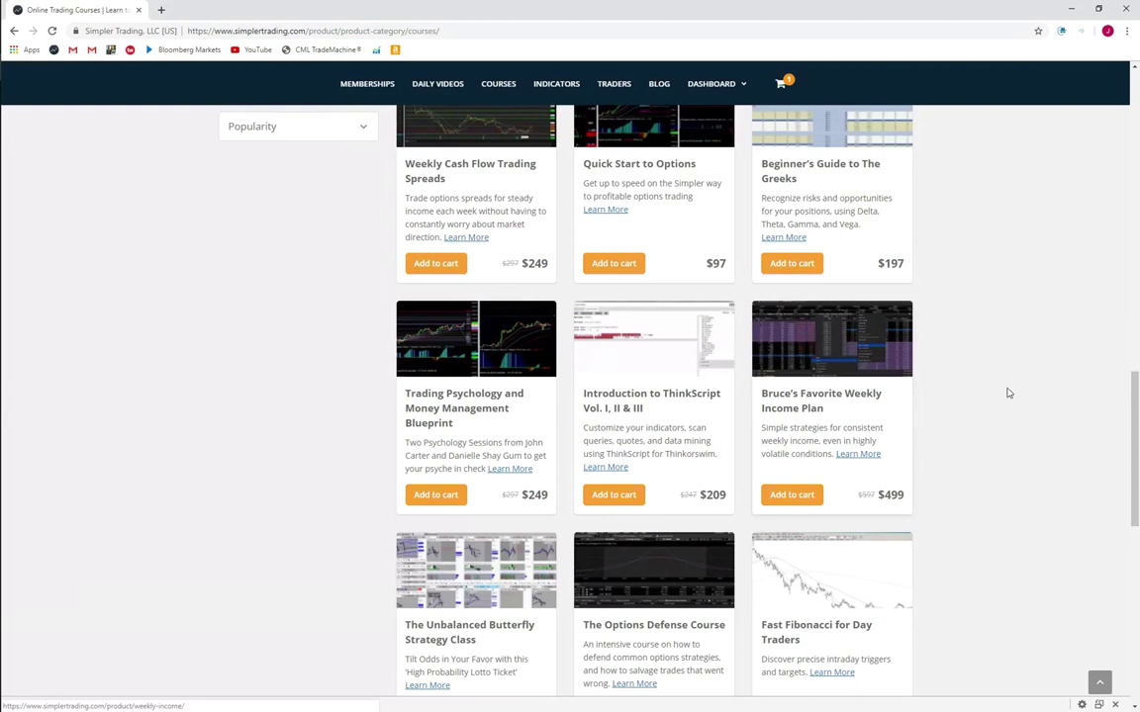
scroll(1009, 393, up, 5)
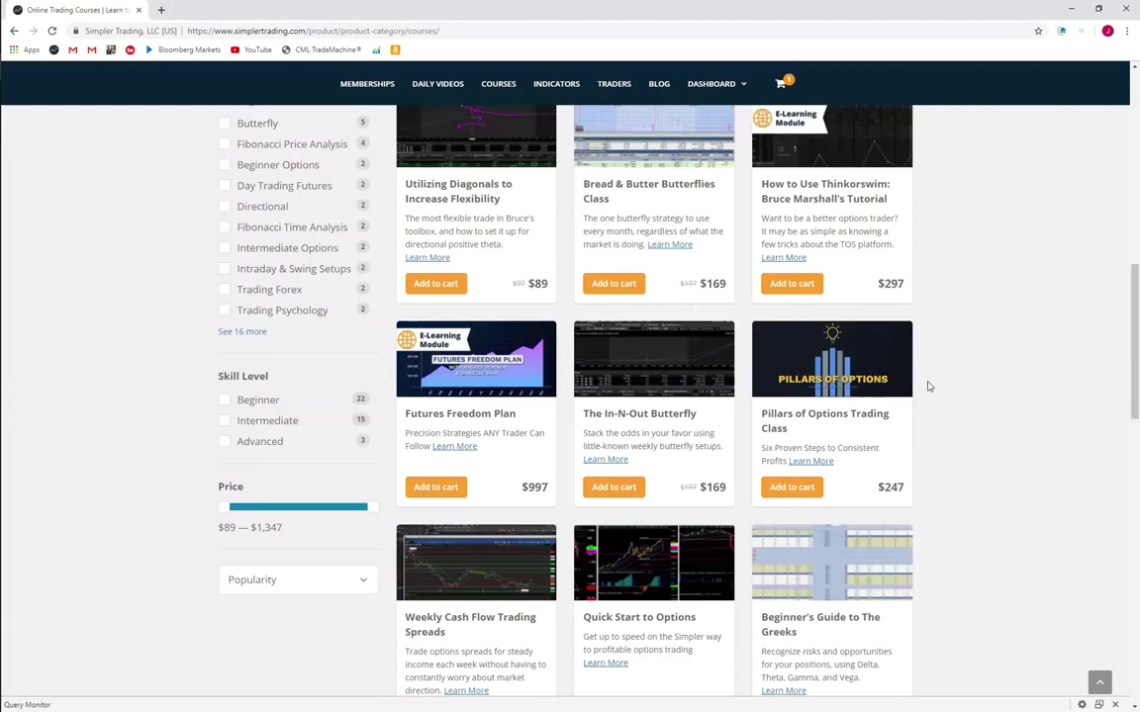
scroll(928, 385, up, 5)
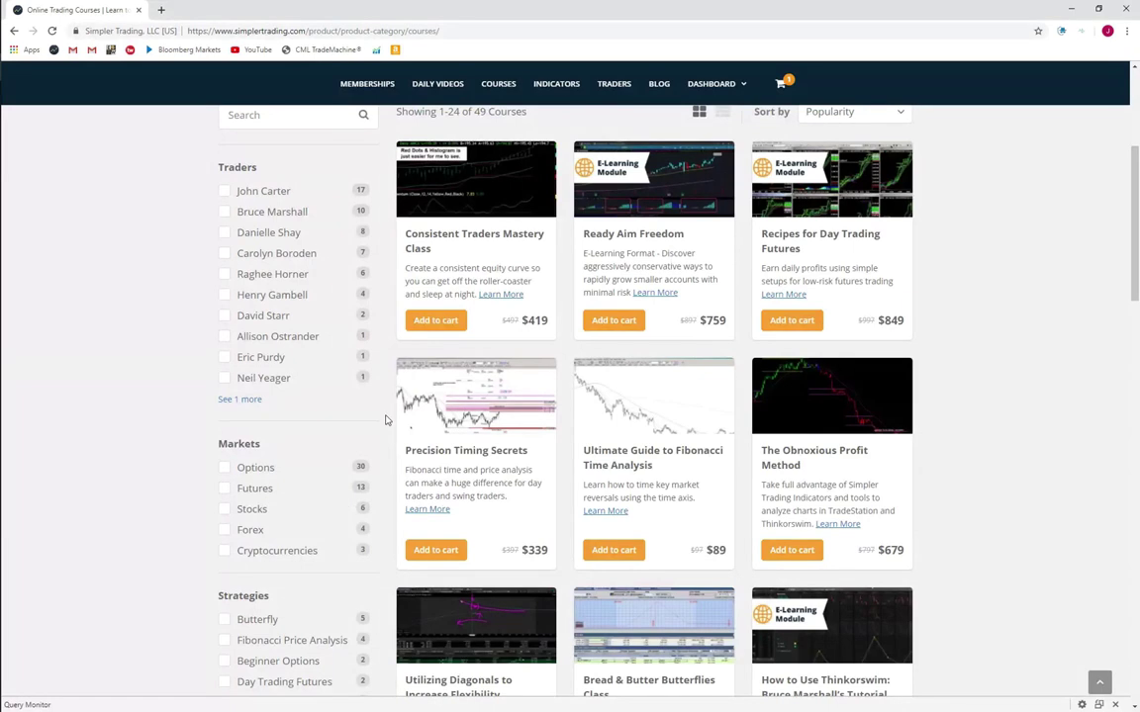
scroll(386, 419, up, 3)
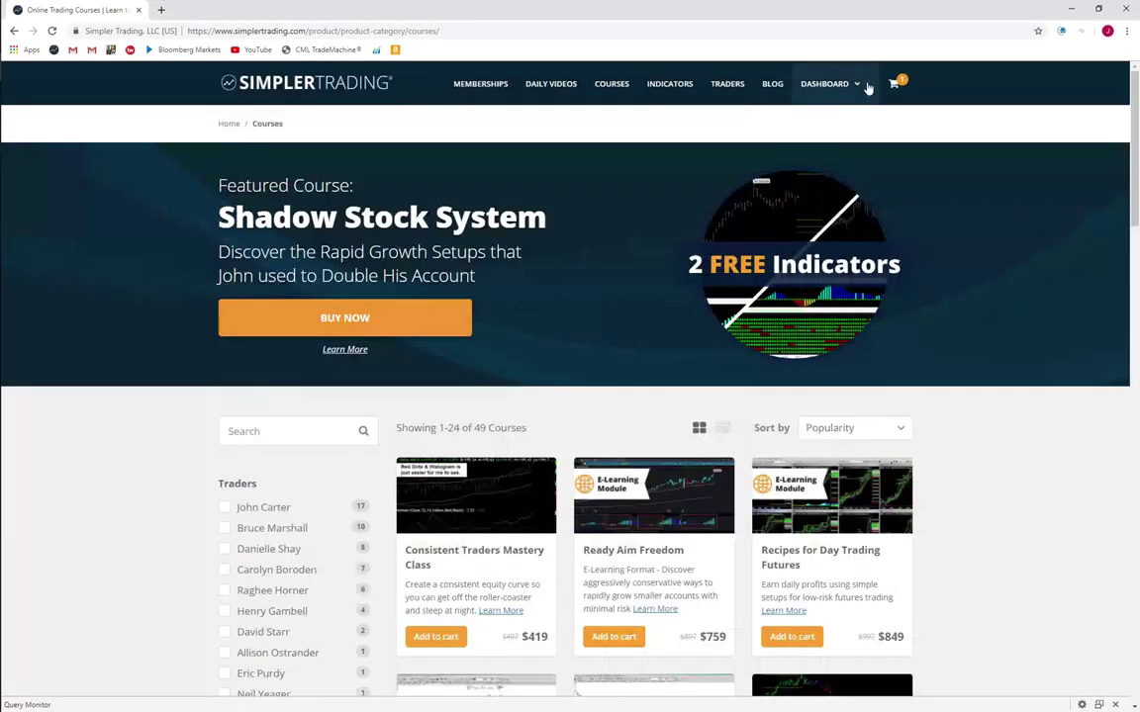
- Open the Memberships page and review the Small Account Mastery, Options and Futures plans
mouse_move(854, 90)
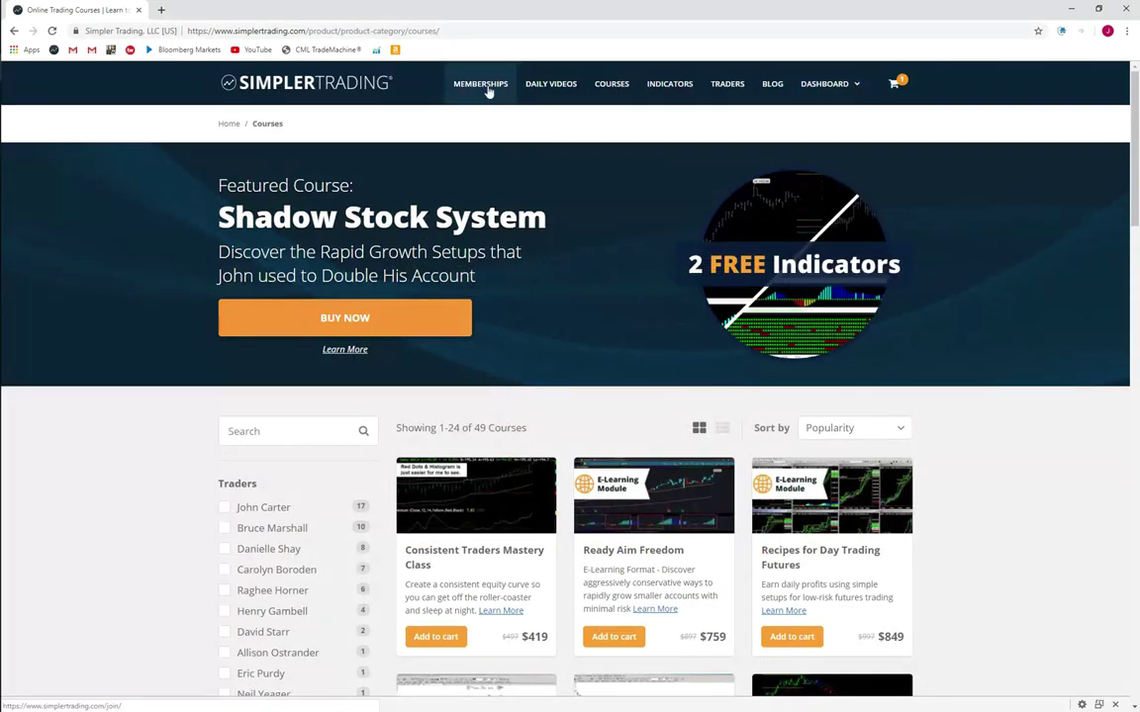
click(717, 485)
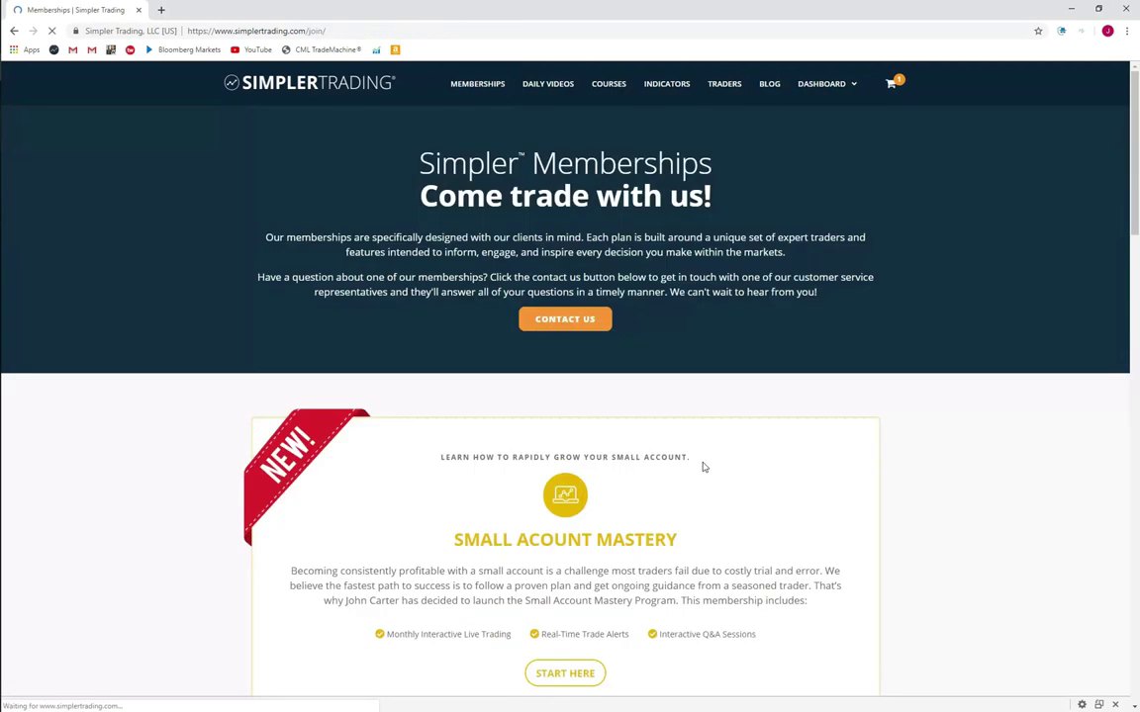
scroll(626, 403, down, 4)
scroll(626, 402, up, 1)
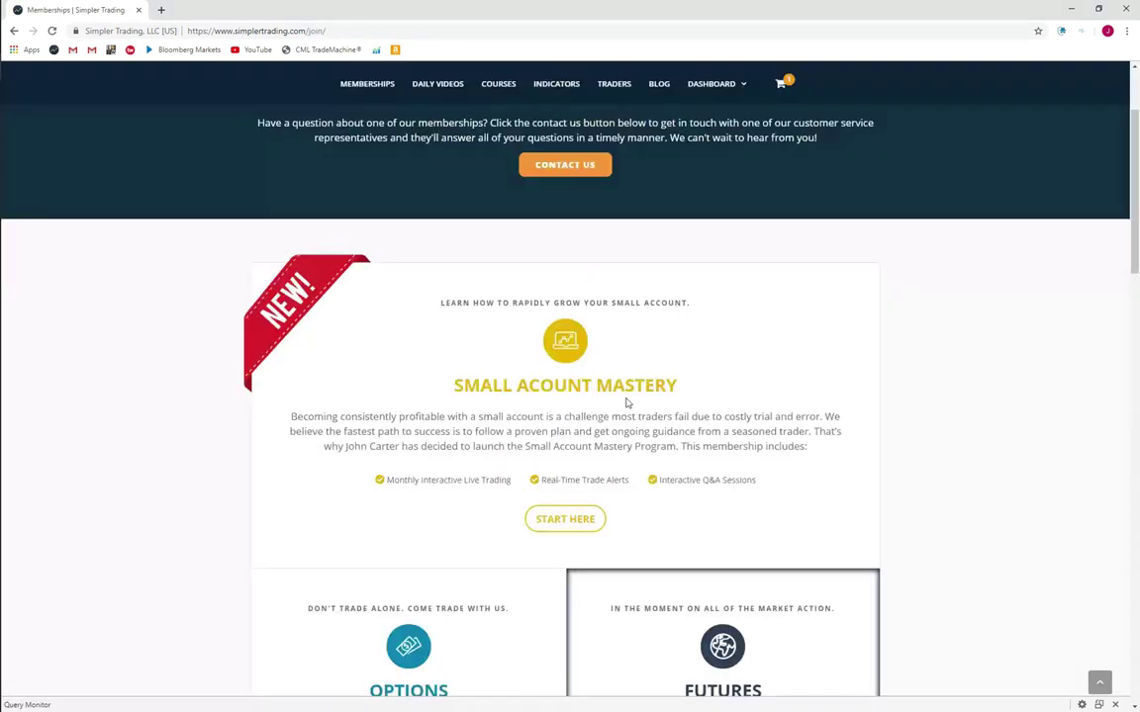
scroll(626, 403, up, 1)
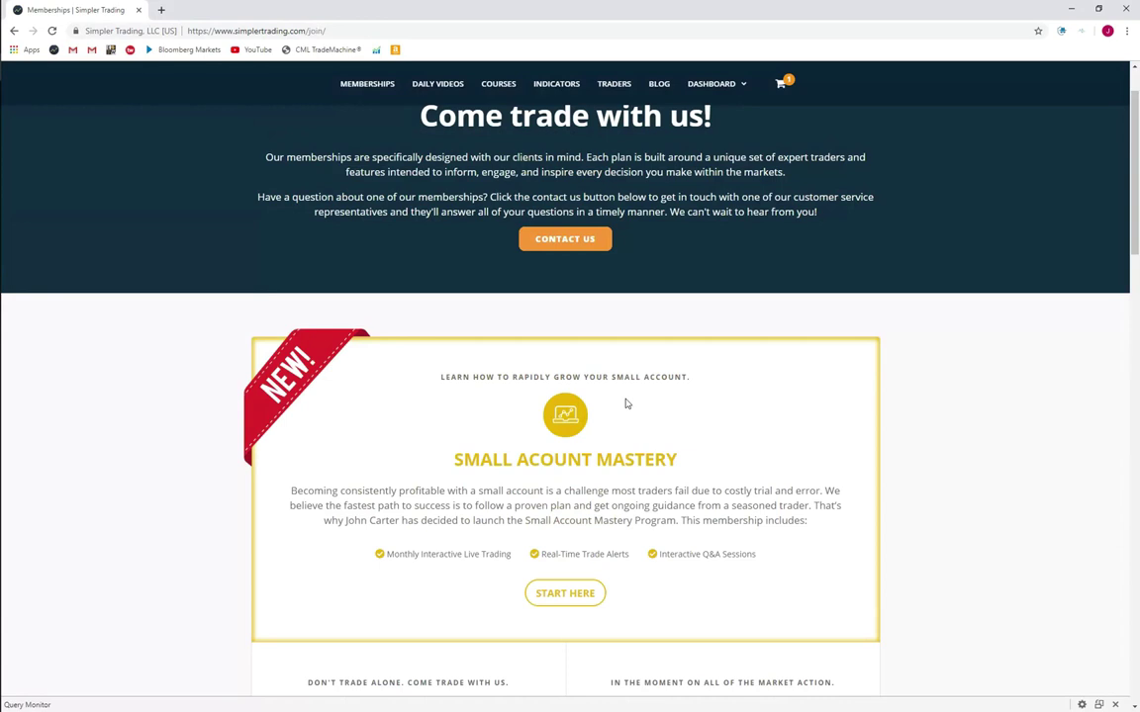
scroll(626, 403, down, 4)
scroll(625, 404, down, 3)
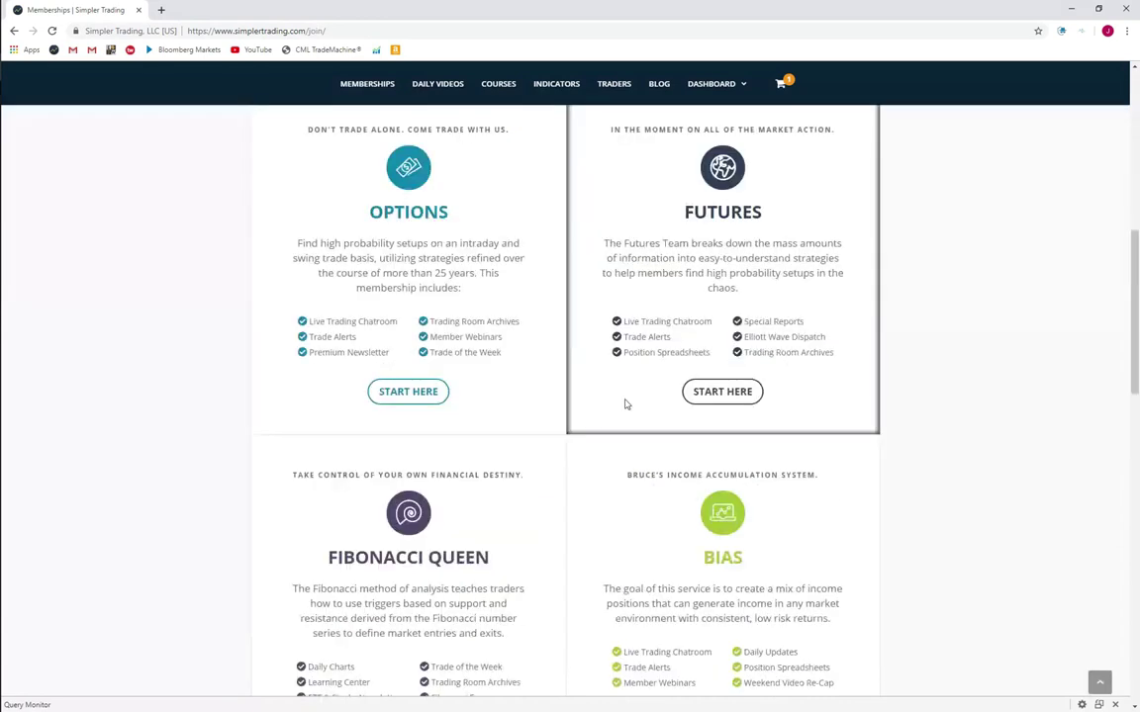
- Open the Futures membership offer and read its highlights, member testimonials, included tools, trial offer and reasons to join
click(723, 393)
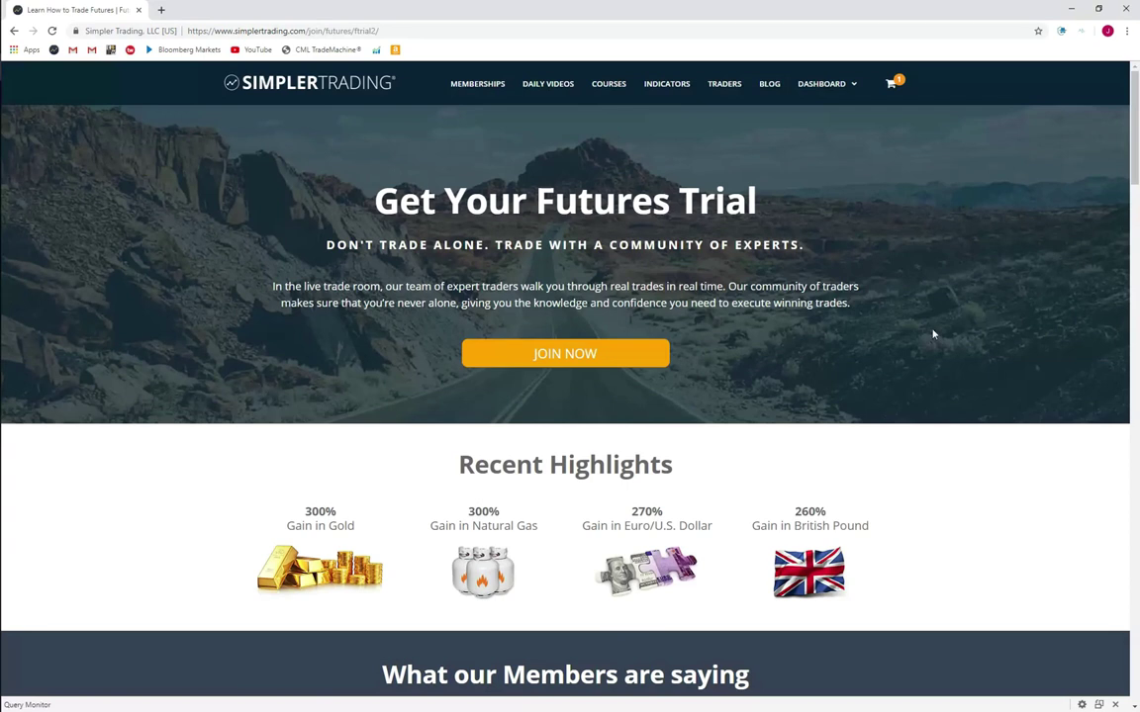
scroll(932, 334, down, 3)
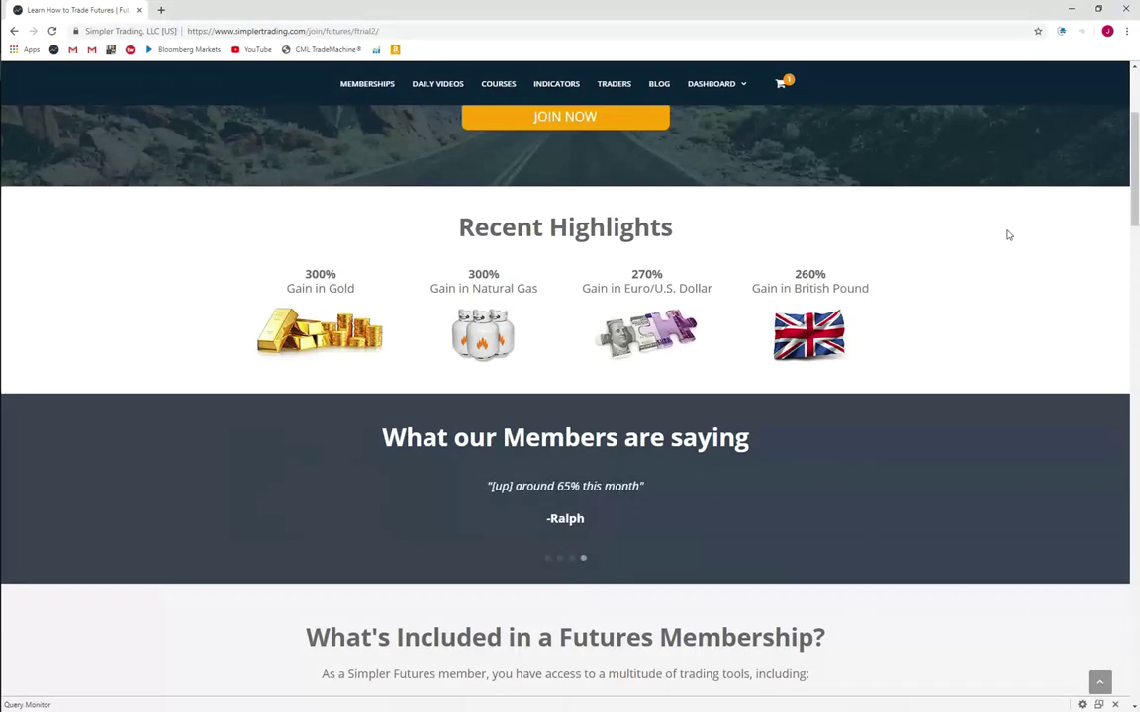
scroll(974, 247, down, 2)
scroll(940, 260, up, 2)
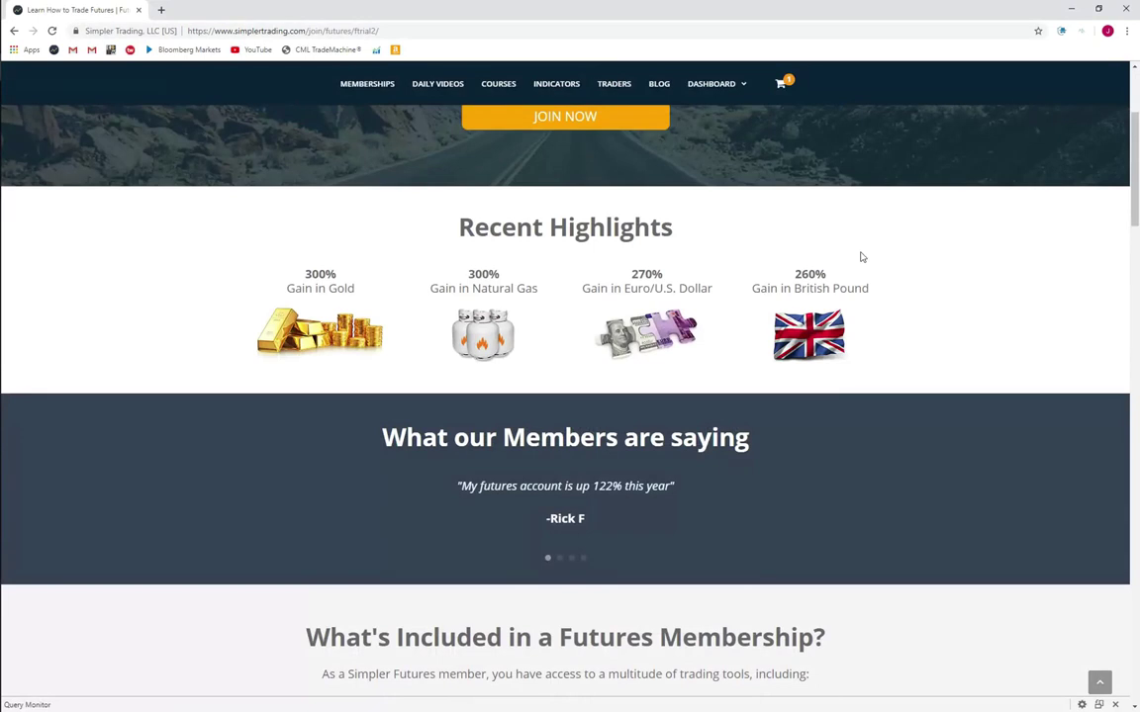
scroll(878, 266, down, 3)
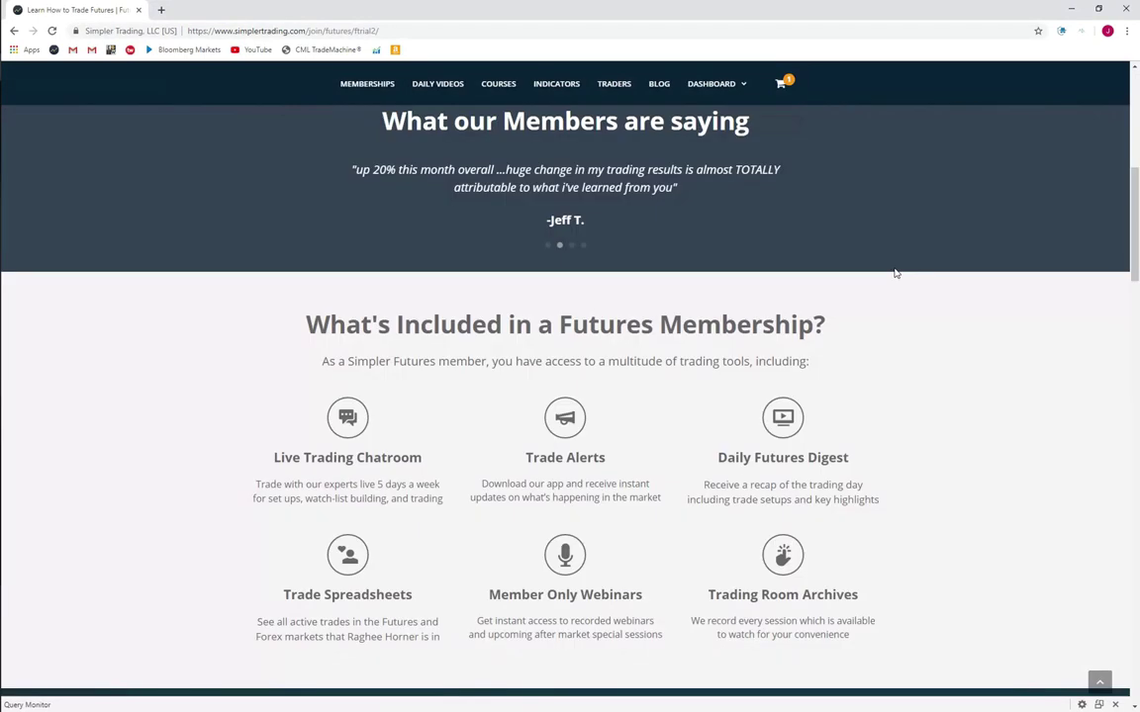
scroll(540, 519, down, 1)
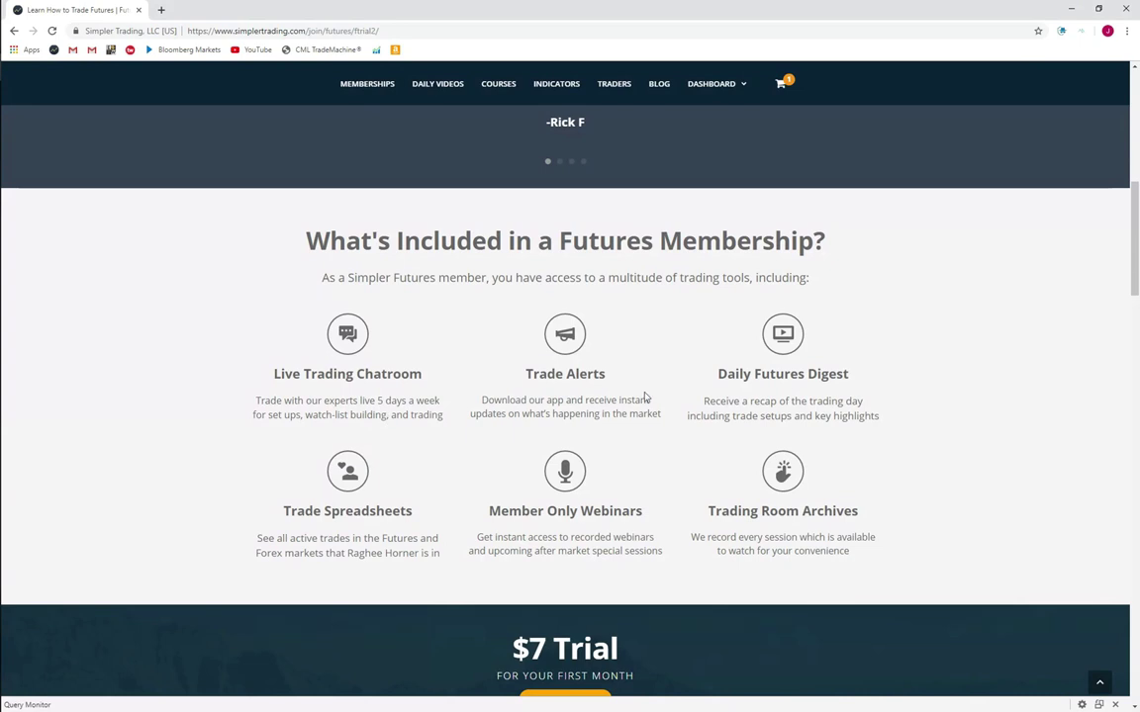
scroll(912, 348, down, 2)
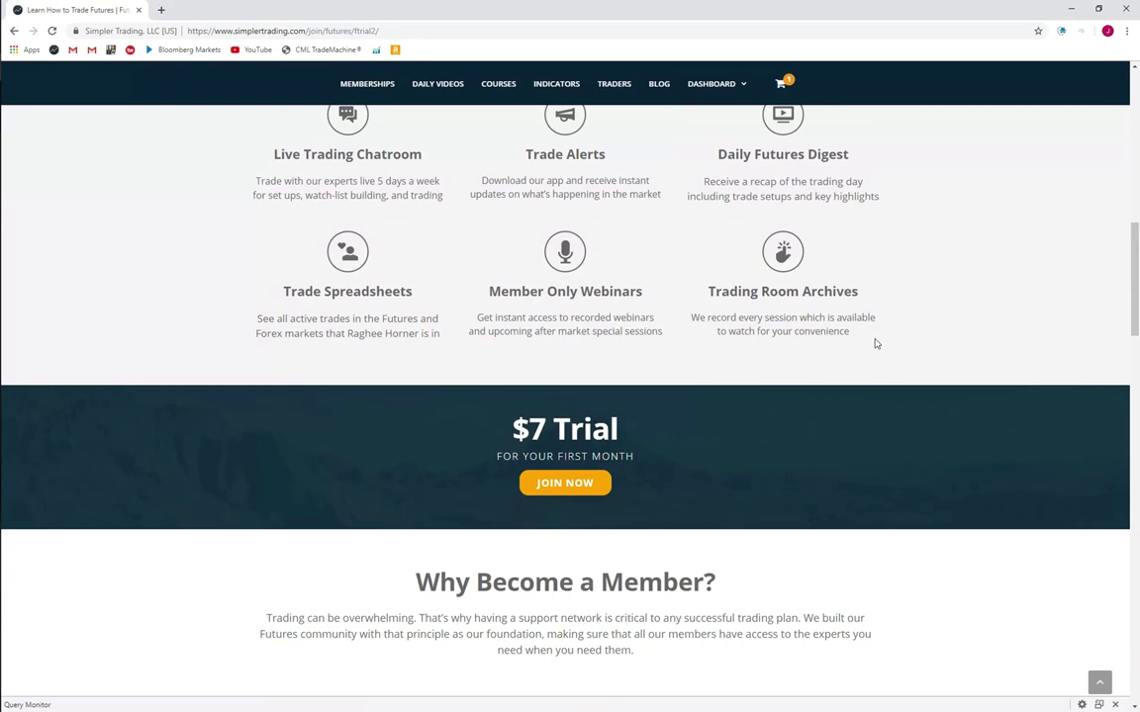
scroll(866, 369, down, 3)
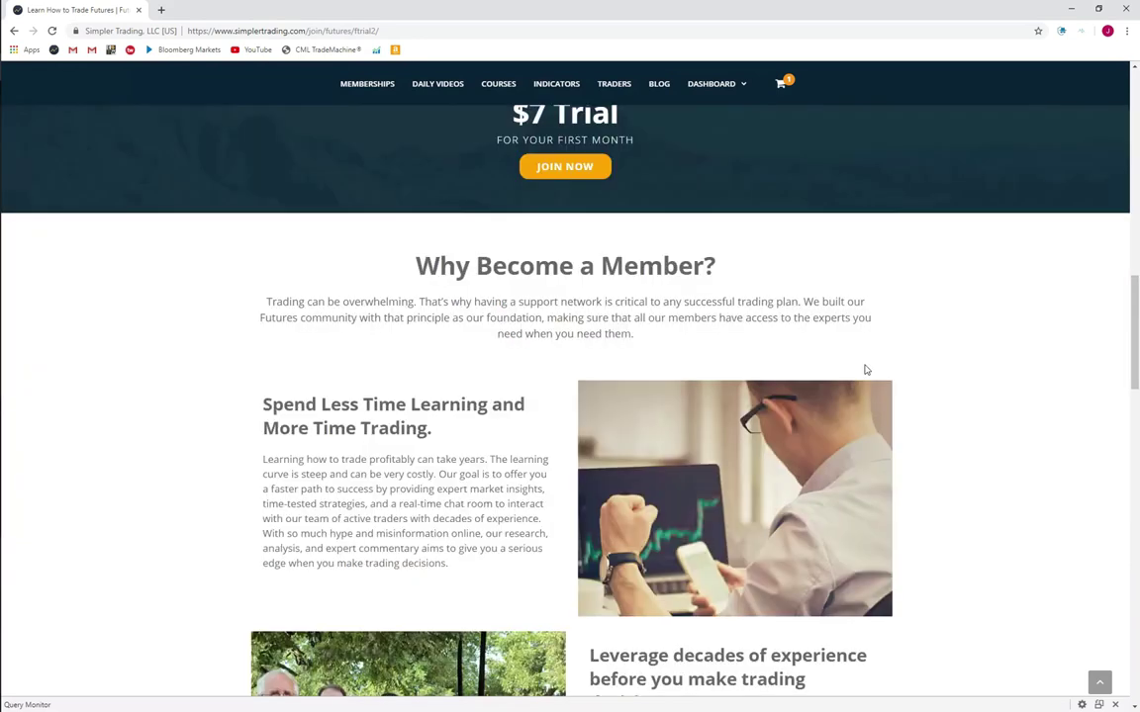
scroll(865, 369, down, 3)
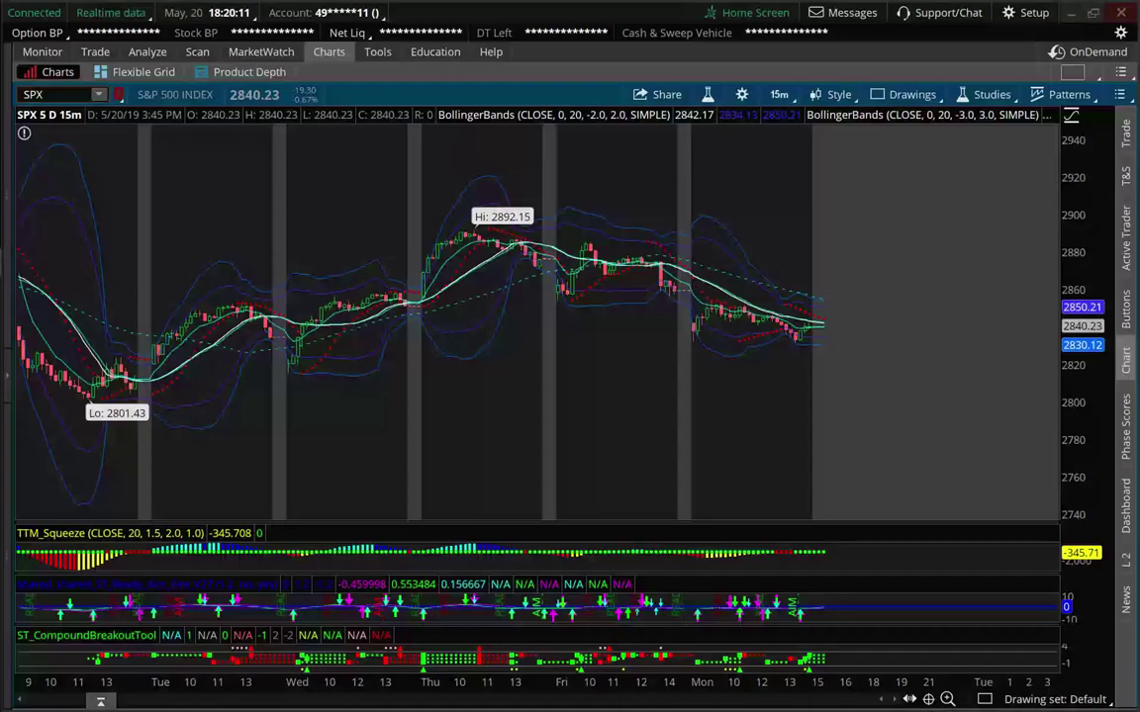
- Switch back to the browser, return to the Memberships page and review the remaining plans from Fibonacci Queen to Foundation
key(alt+Tab)
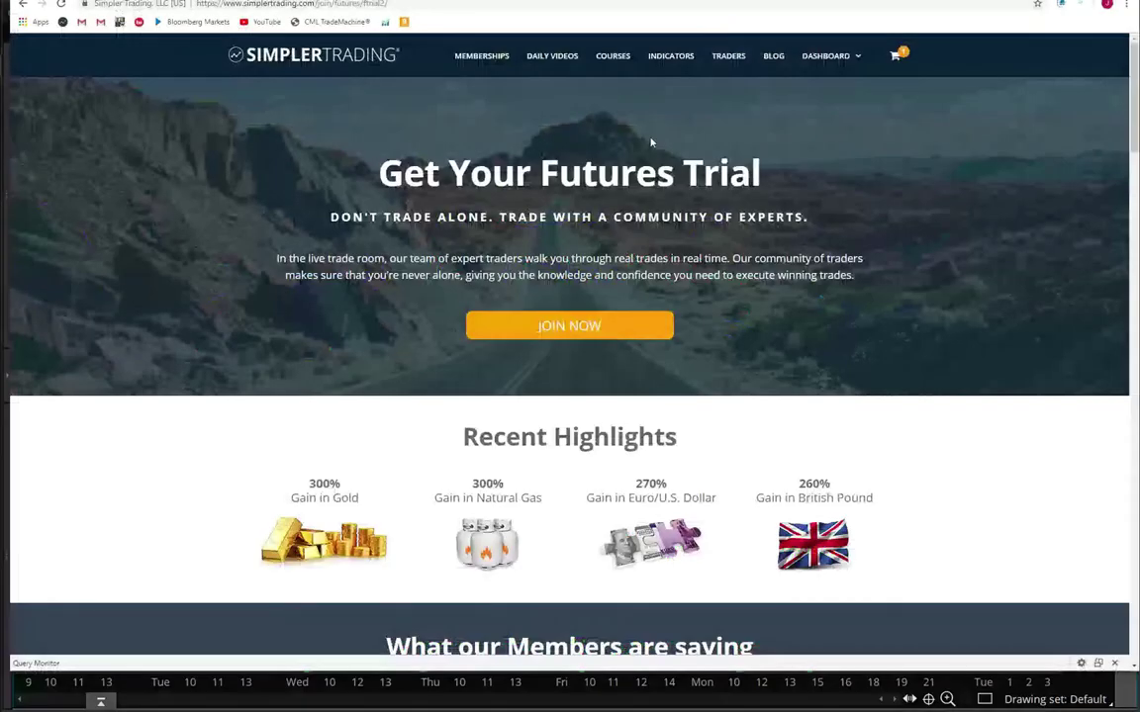
scroll(587, 238, down, 5)
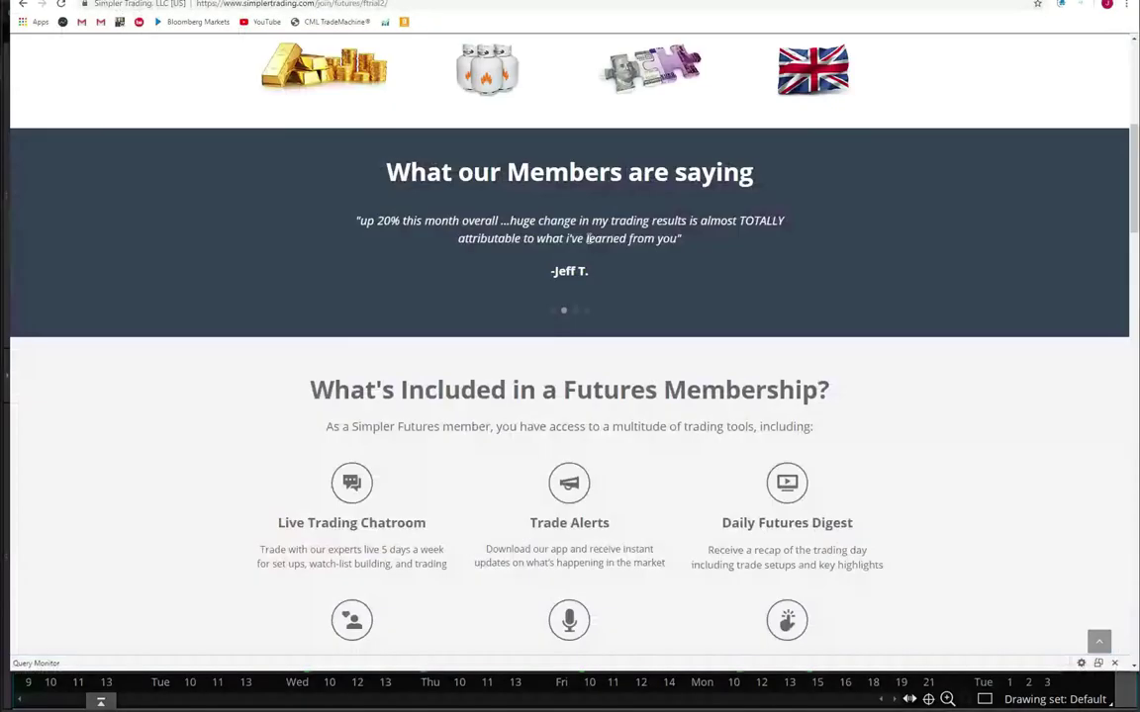
key(alt+Left)
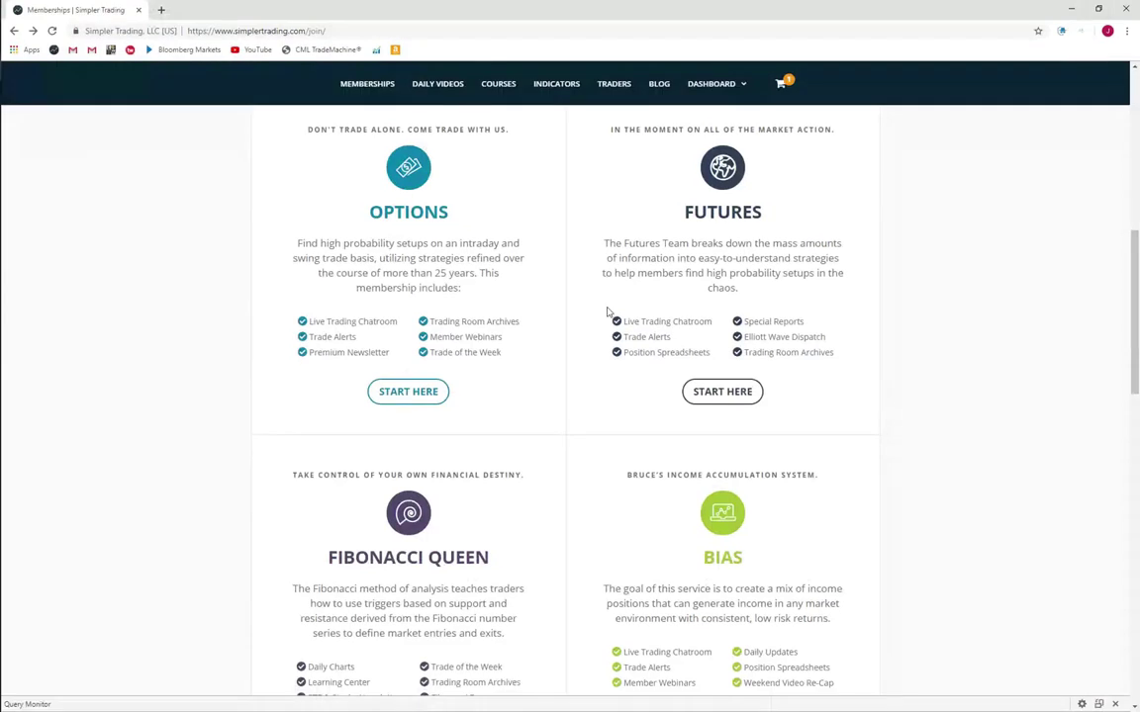
scroll(735, 318, down, 4)
scroll(735, 318, down, 4)
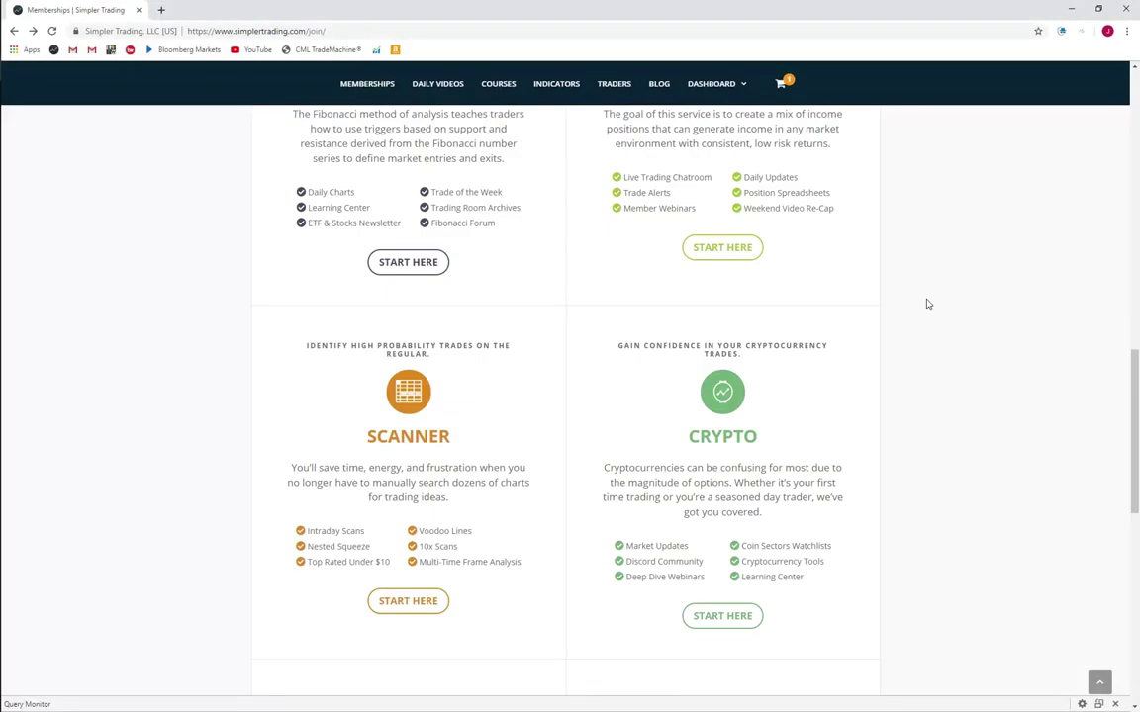
scroll(709, 140, up, 1)
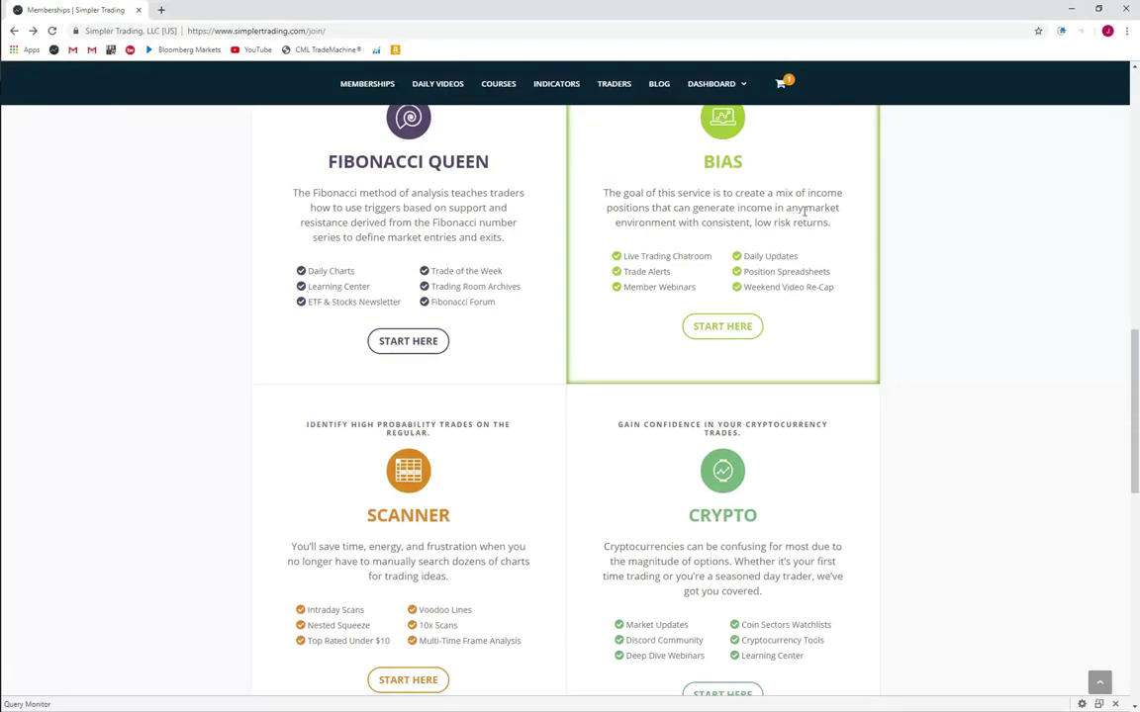
scroll(804, 228, up, 1)
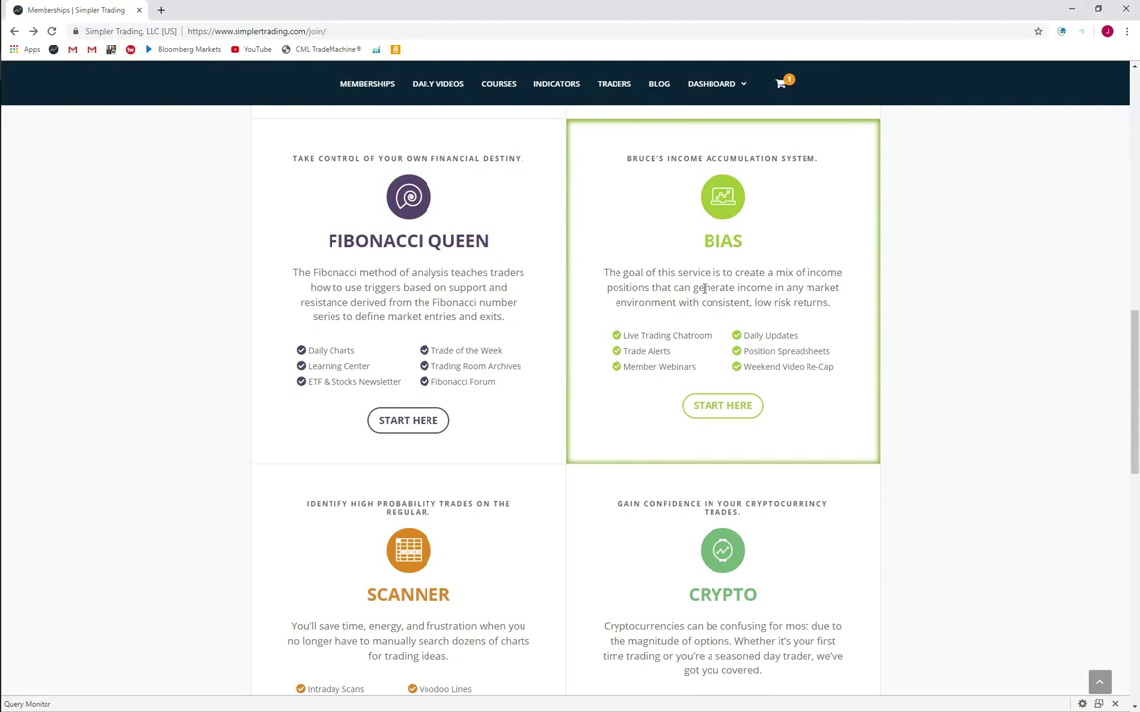
scroll(638, 458, down, 2)
scroll(639, 458, down, 1)
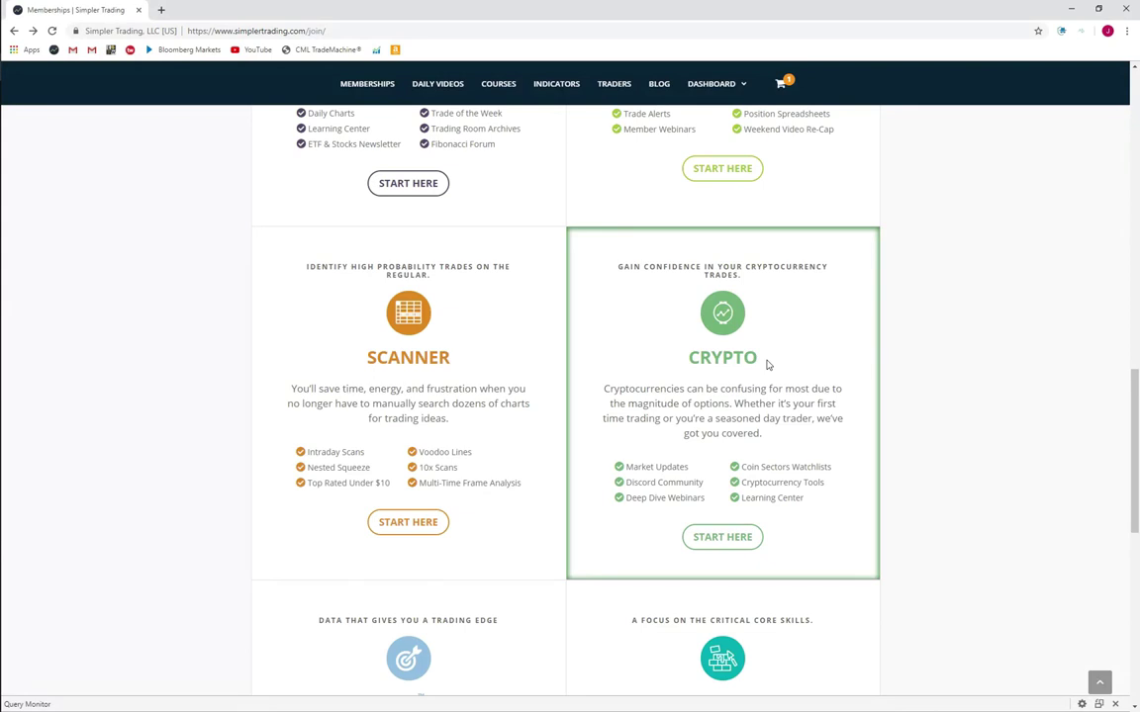
scroll(931, 367, down, 2)
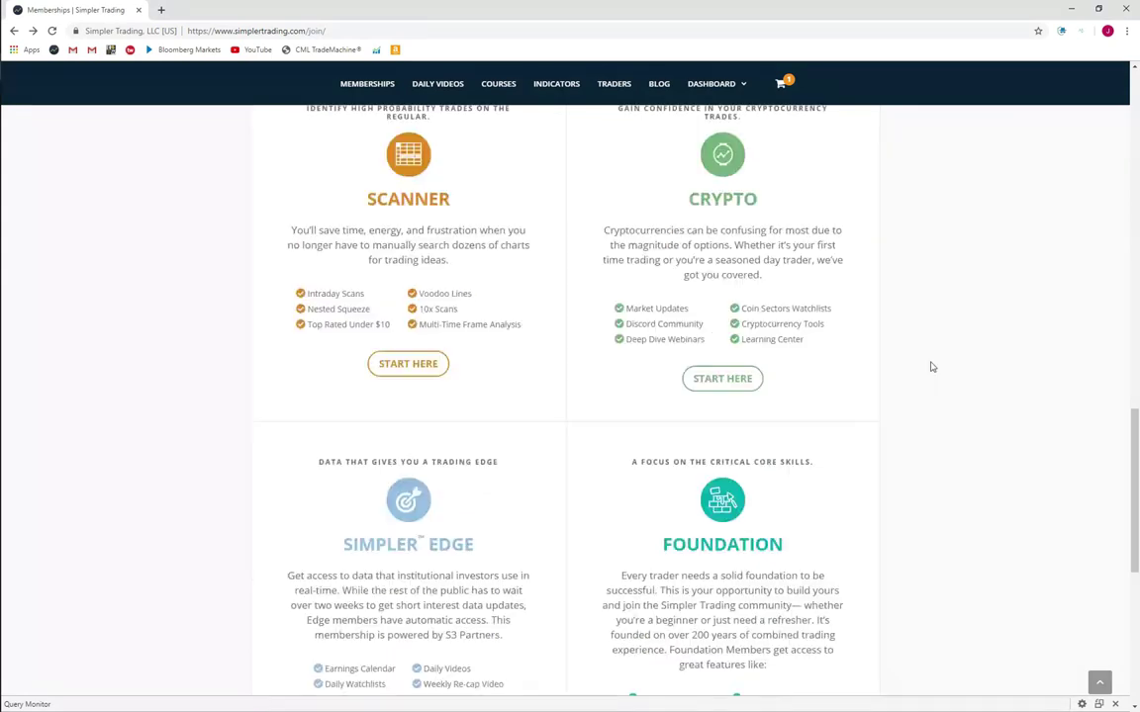
scroll(931, 367, down, 4)
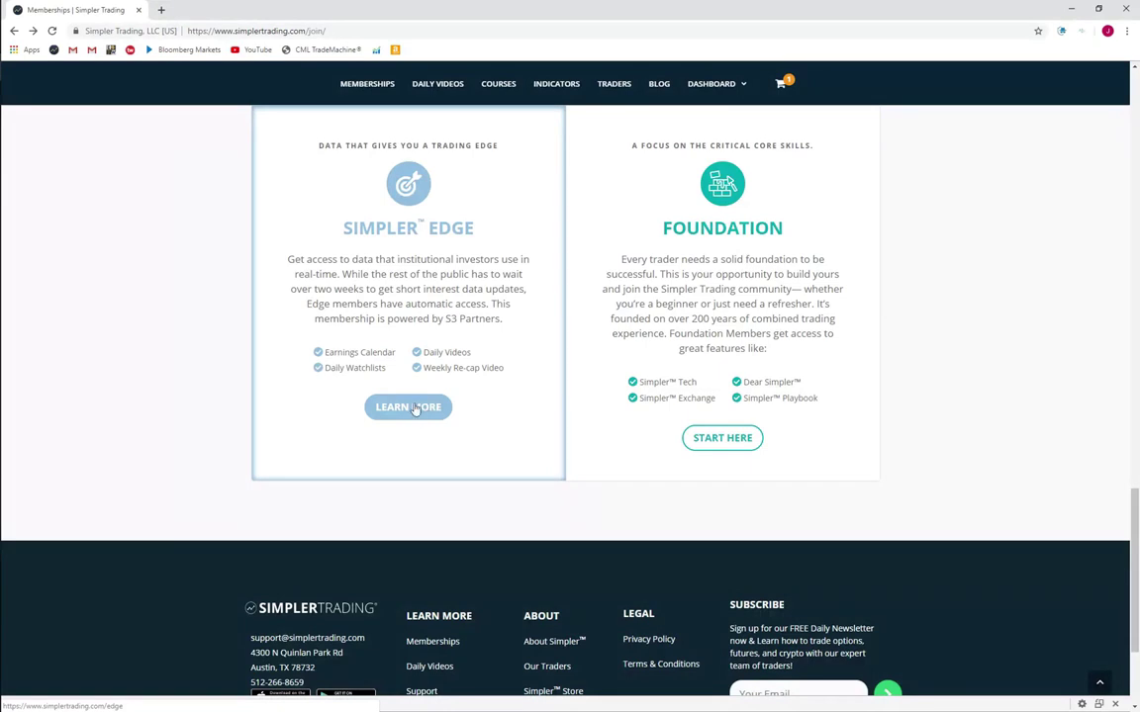
- Open the Simpler Edge membership details and read about S3 Partners, the weekly updates, headlines and watch list
click(415, 410)
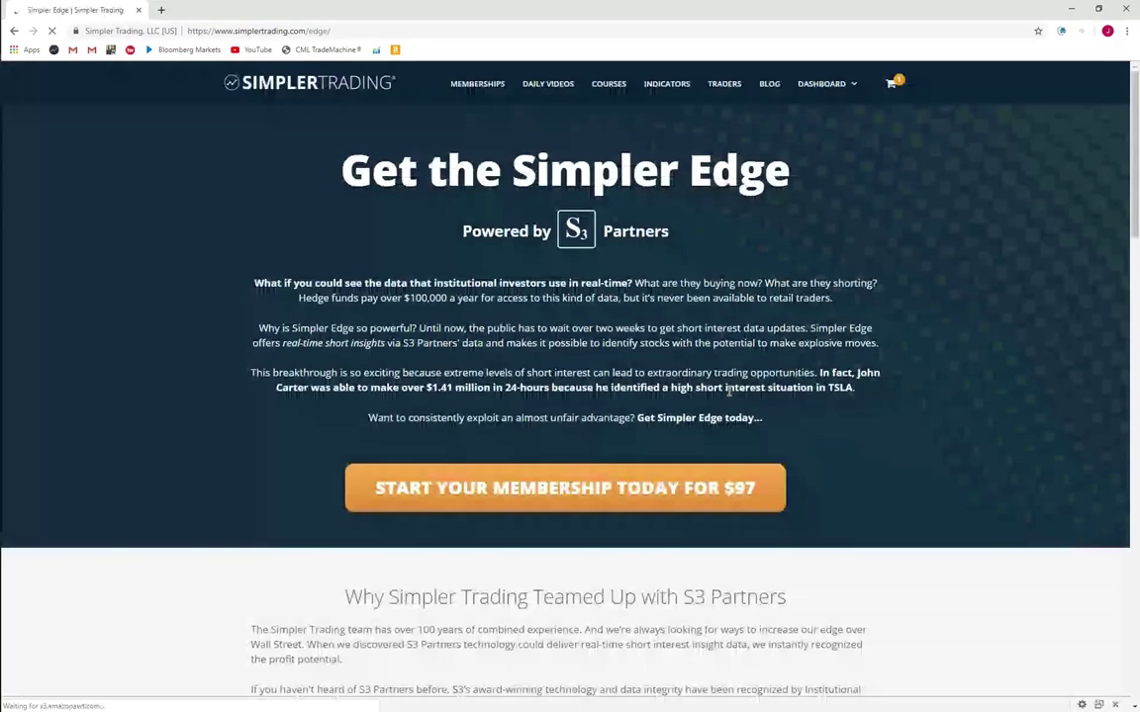
scroll(742, 383, down, 3)
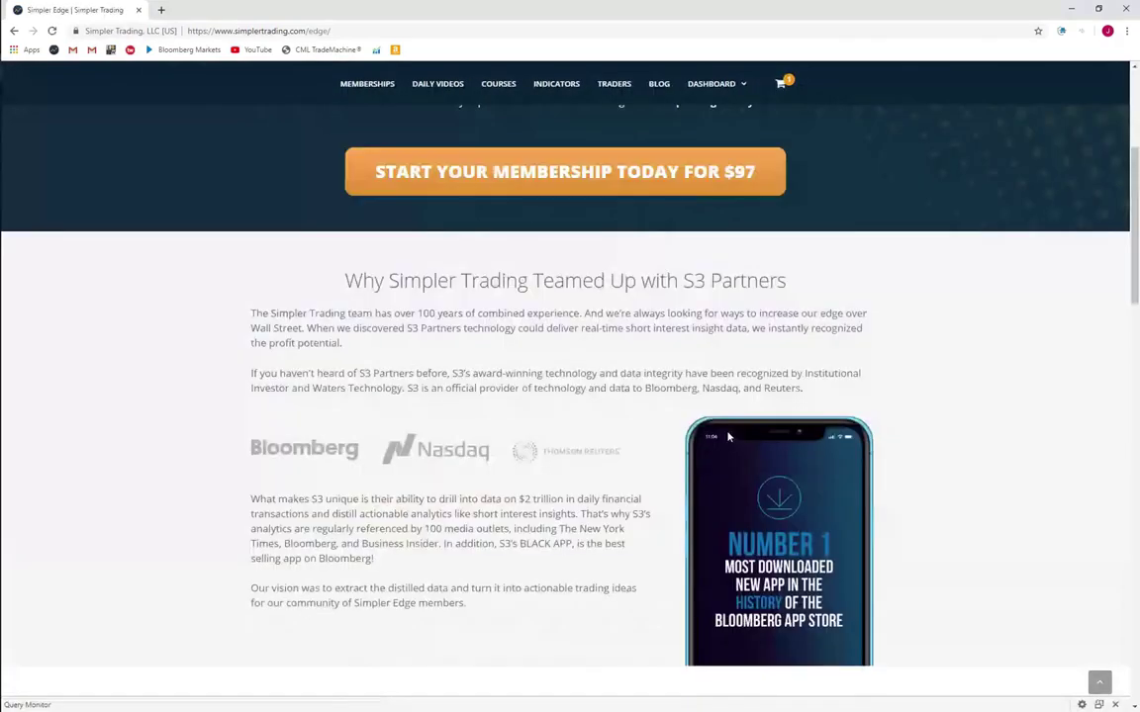
scroll(727, 435, down, 5)
scroll(725, 433, down, 3)
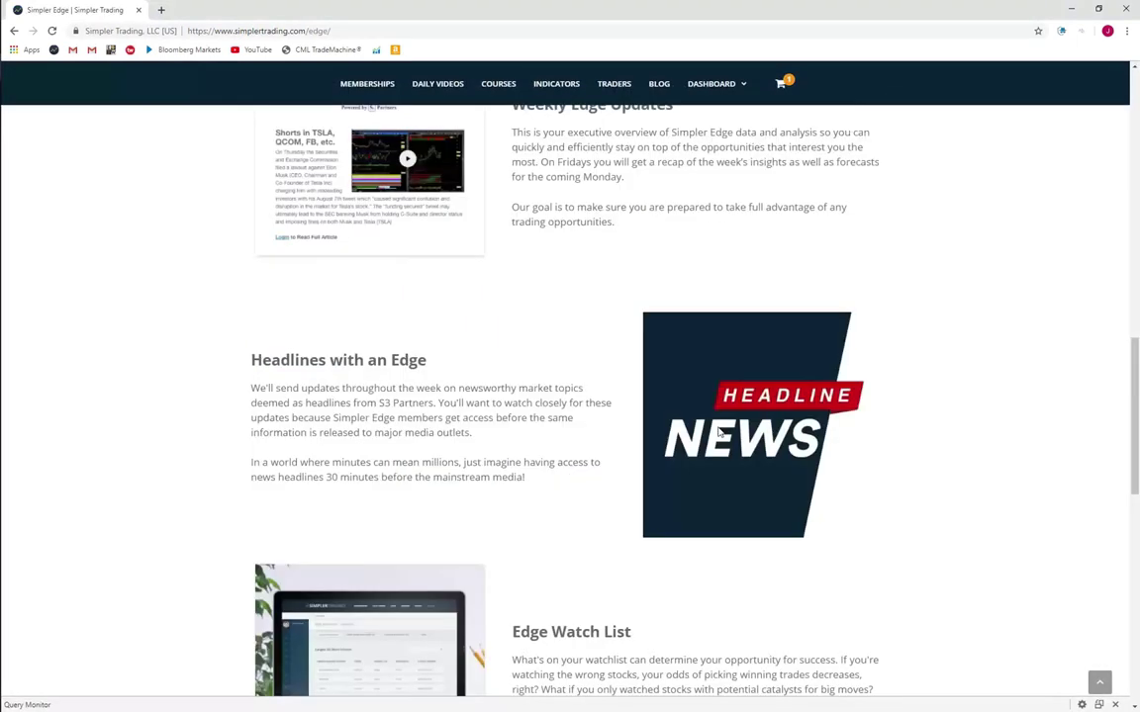
- Read the Edge Watch List section and the 30-day membership offer, and return to the start of the Simpler Edge page
scroll(719, 432, down, 2)
scroll(715, 426, down, 1)
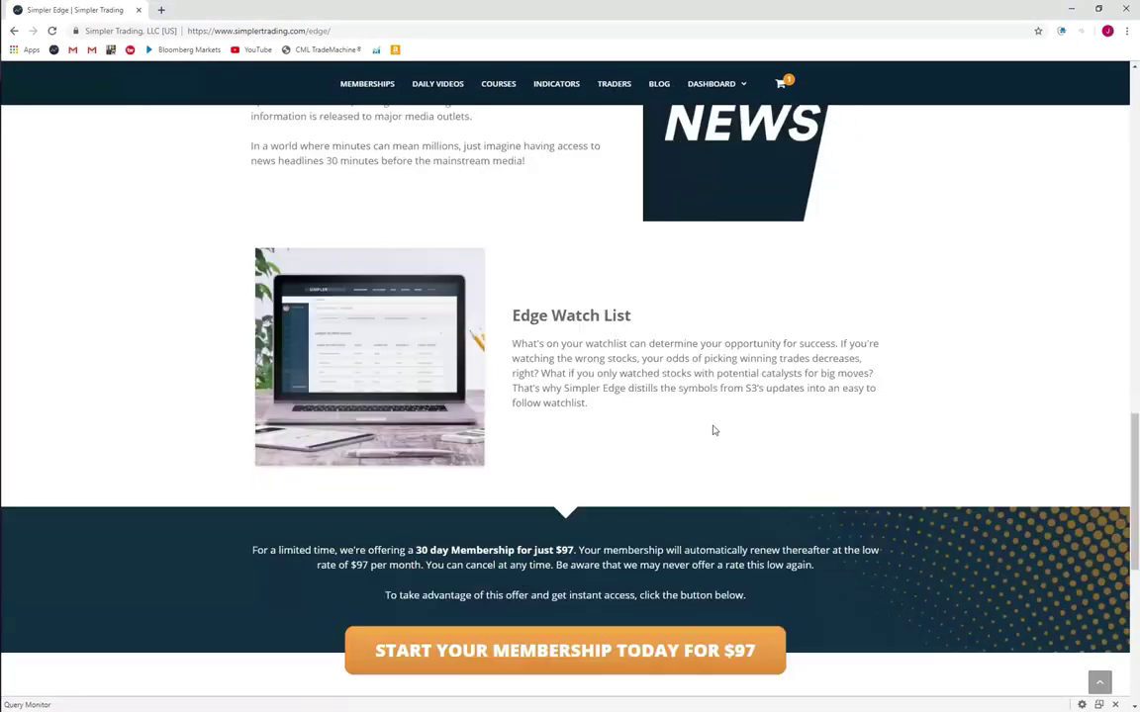
key(Home)
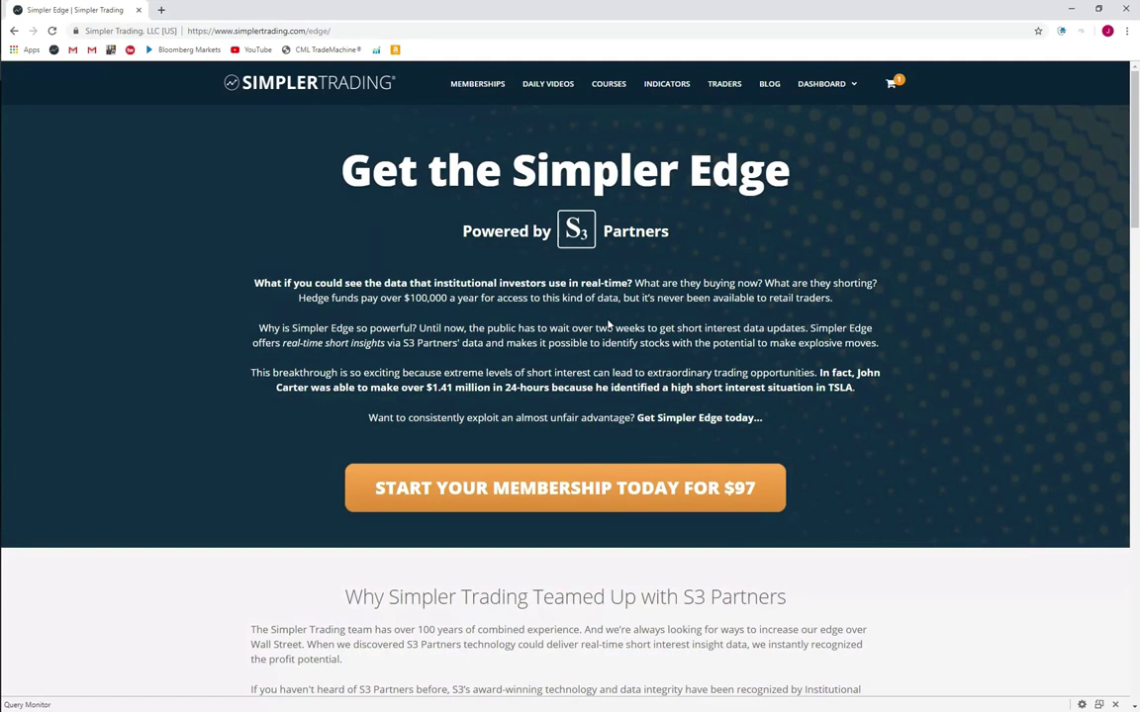
- Open the Daily Videos page and look through the newsletter sign-up and the options, Fibonacci and futures videos
mouse_move(818, 100)
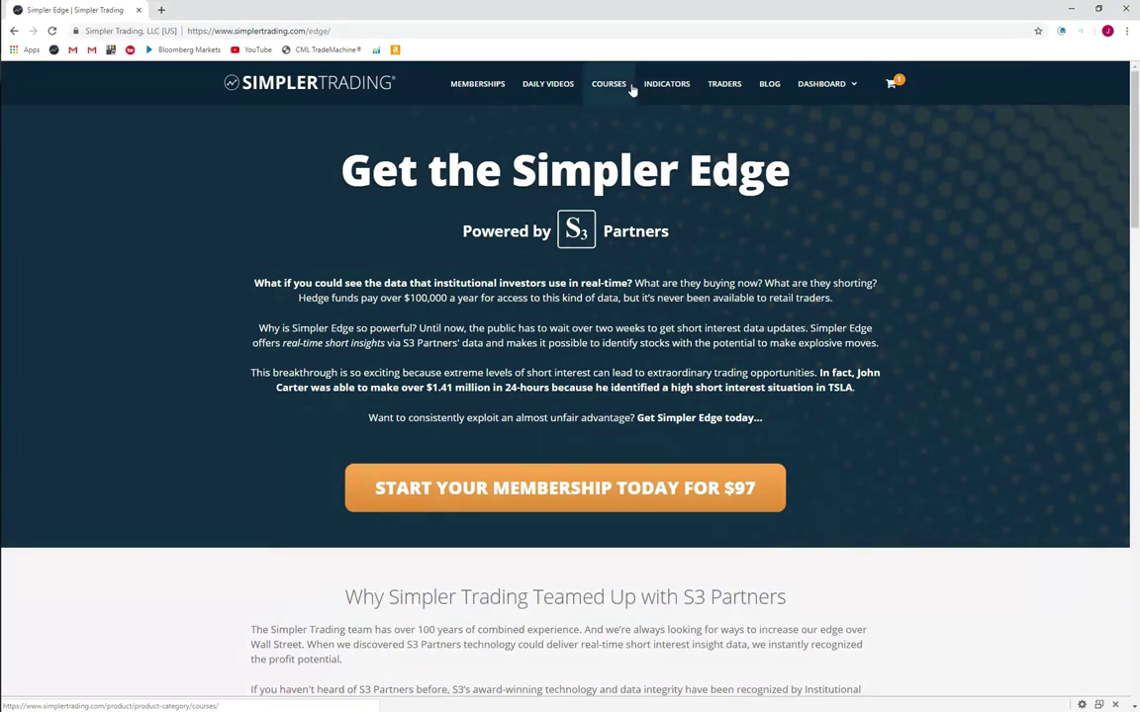
click(530, 87)
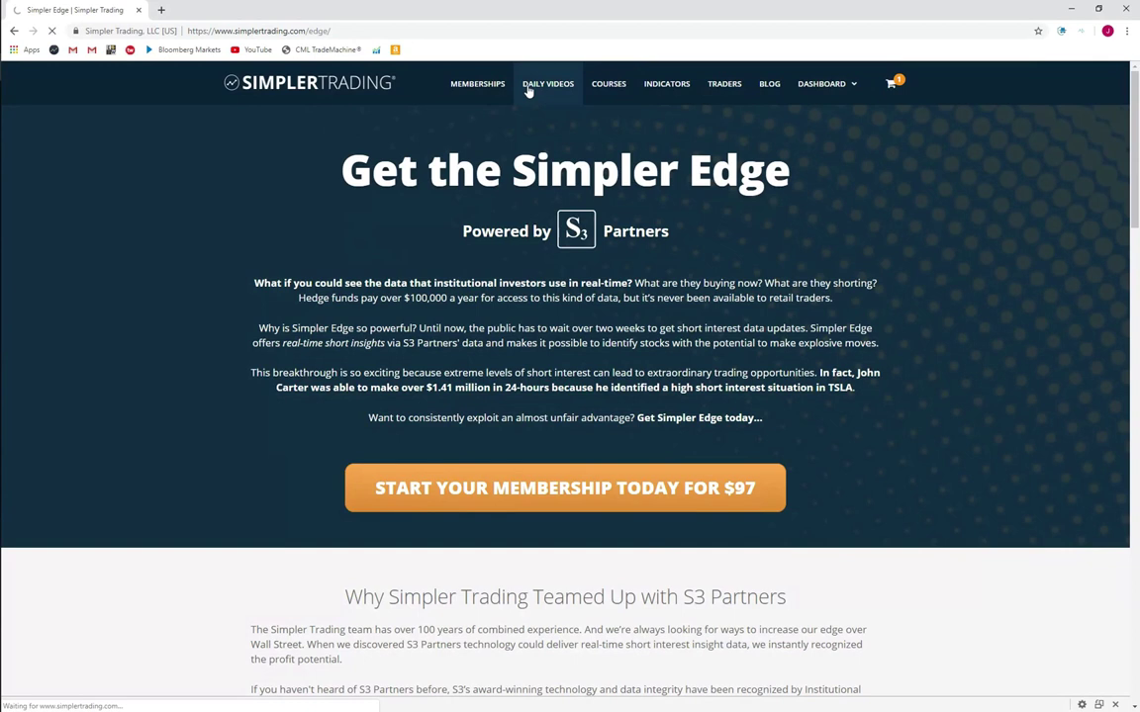
scroll(836, 259, down, 5)
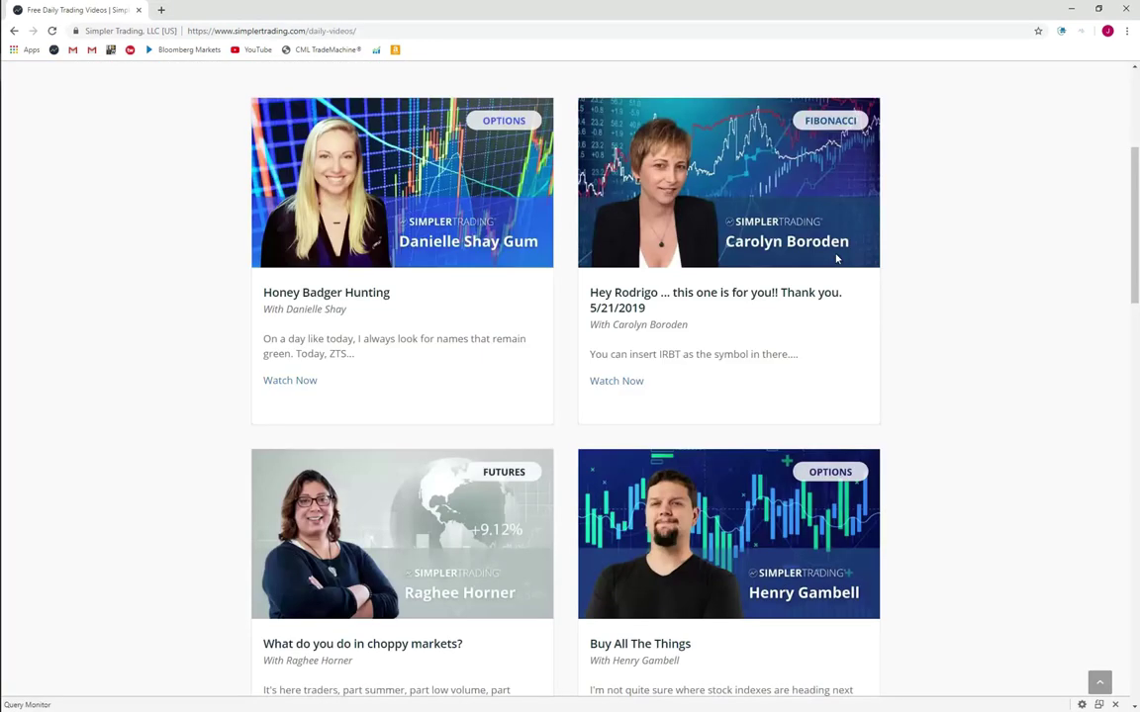
scroll(836, 259, up, 3)
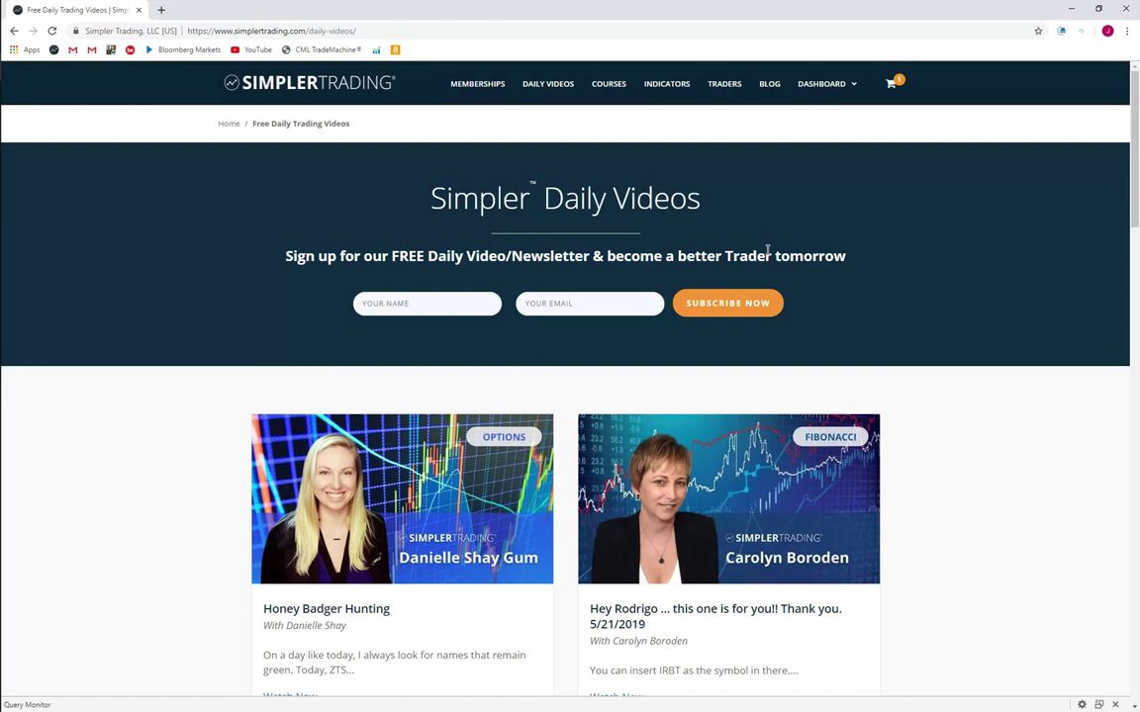
scroll(531, 390, down, 3)
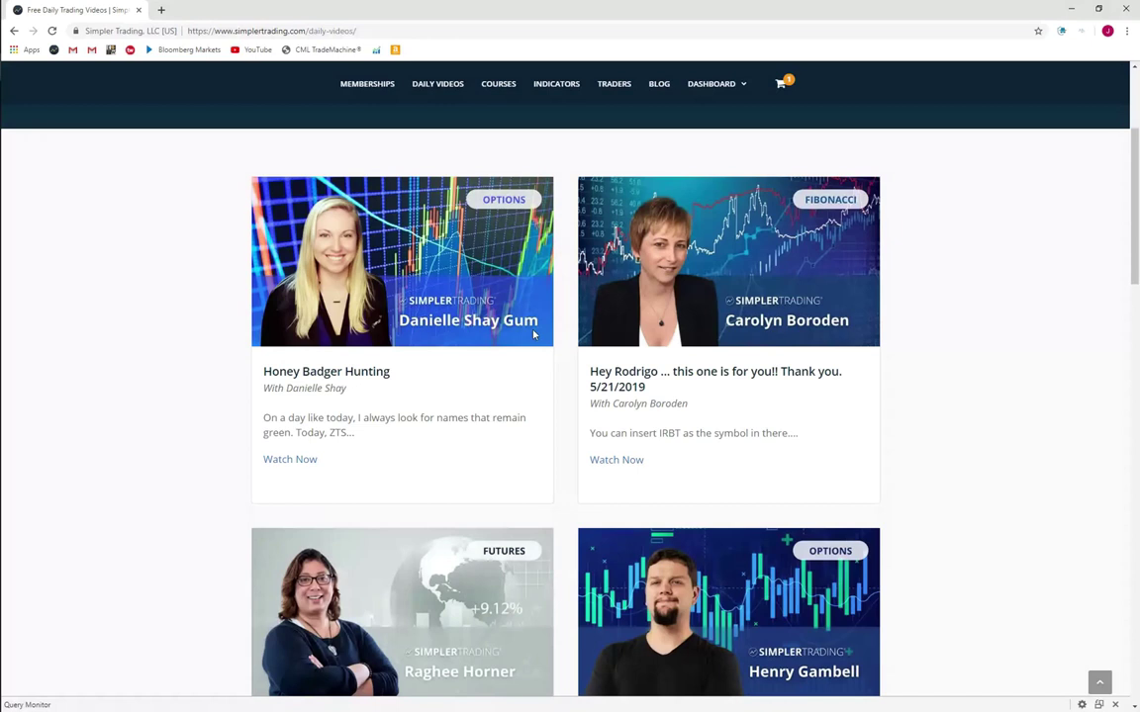
scroll(533, 335, down, 5)
scroll(704, 296, up, 2)
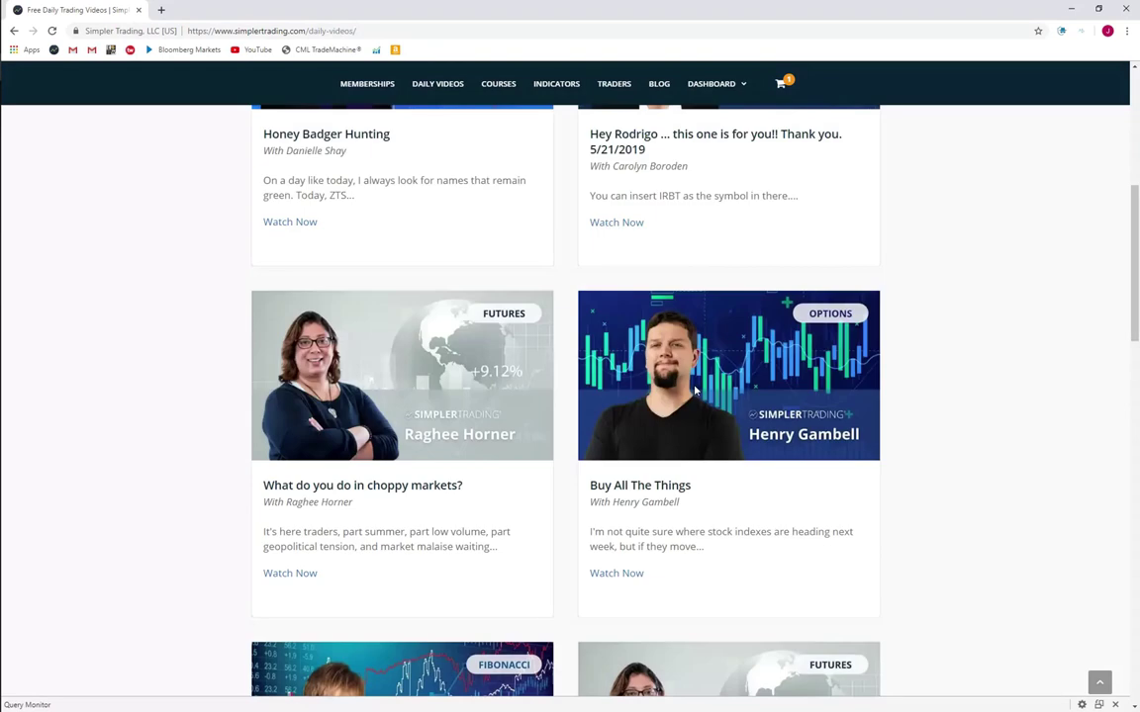
scroll(970, 374, down, 3)
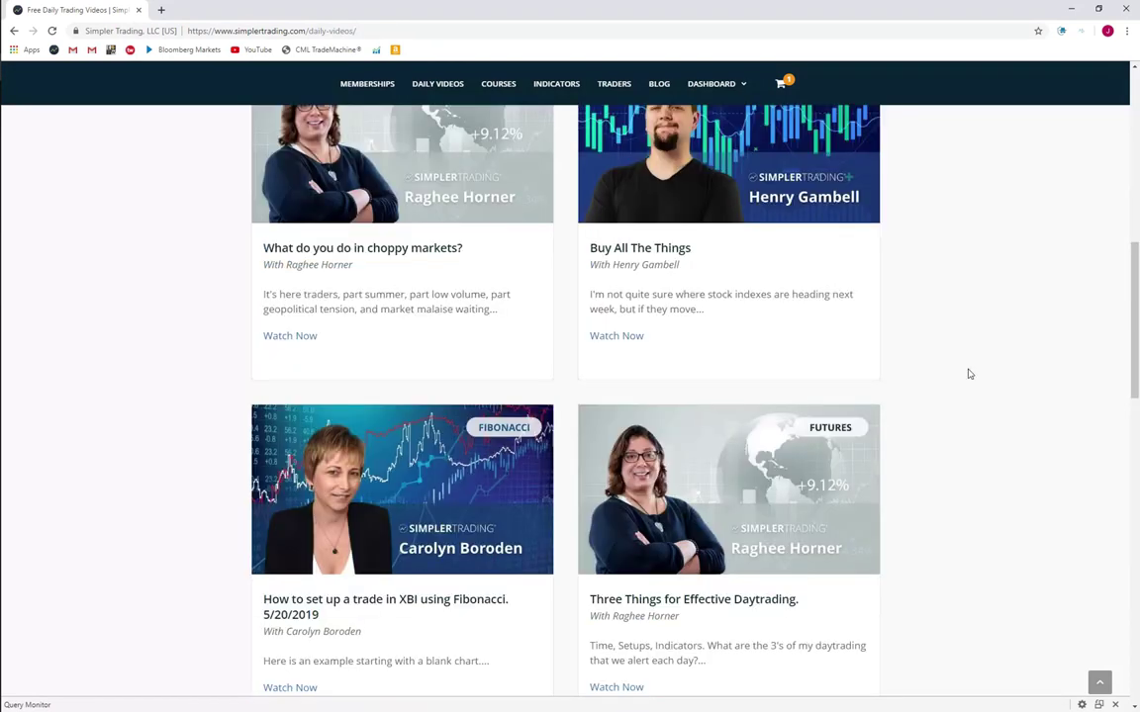
scroll(970, 374, down, 5)
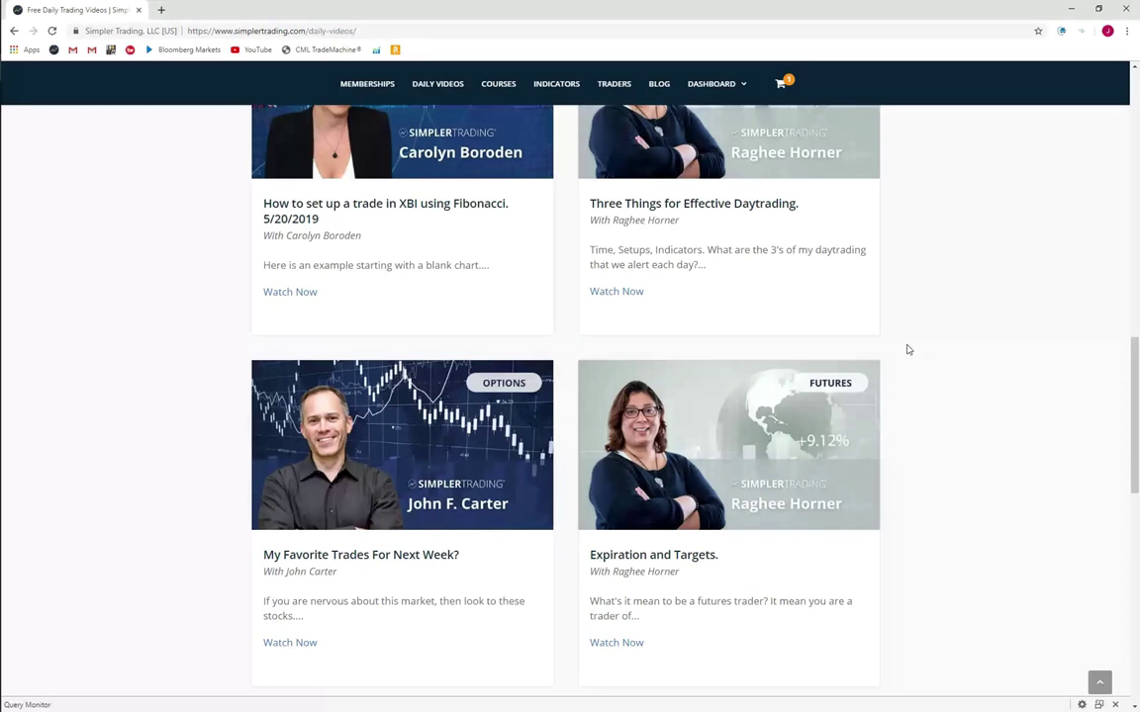
- Open the Courses page and review the course catalog and its trader, market, strategy and skill level filters
click(608, 84)
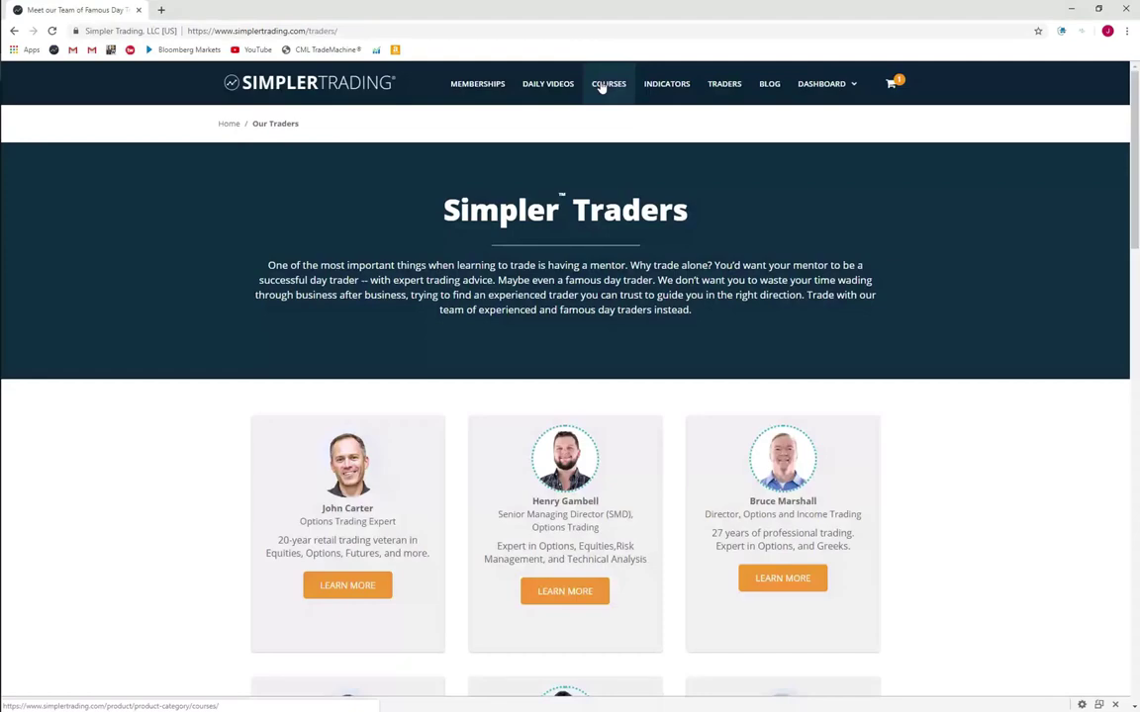
click(606, 87)
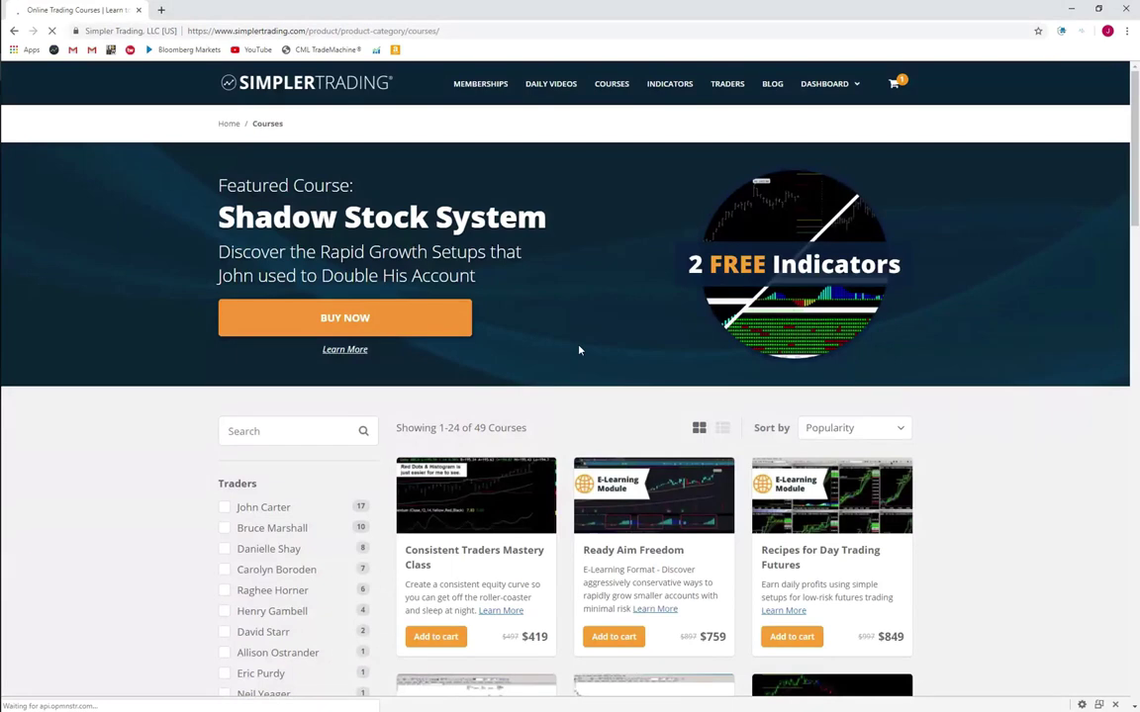
scroll(580, 350, down, 3)
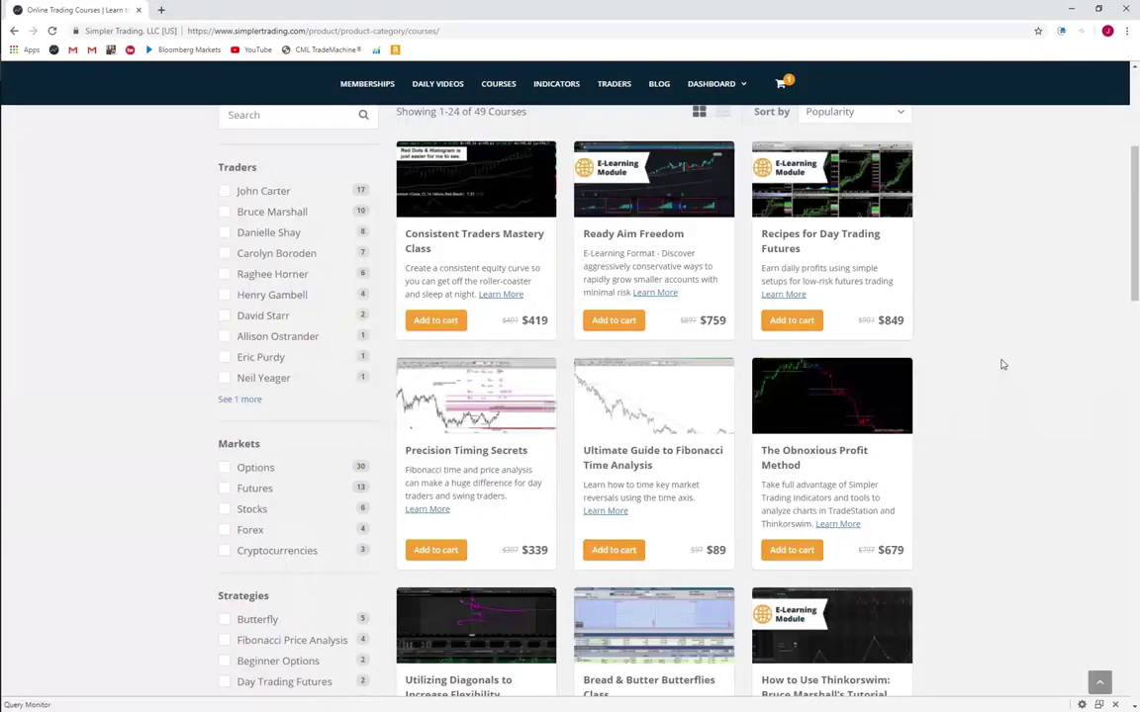
scroll(466, 160, up, 3)
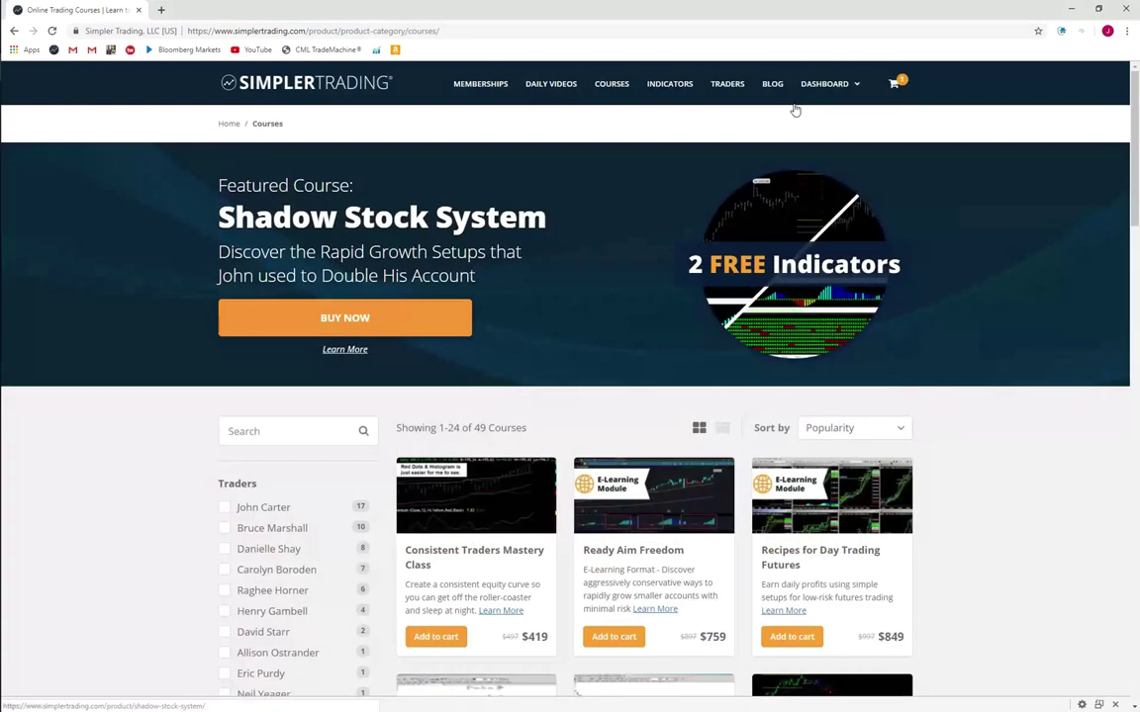
scroll(794, 110, down, 7)
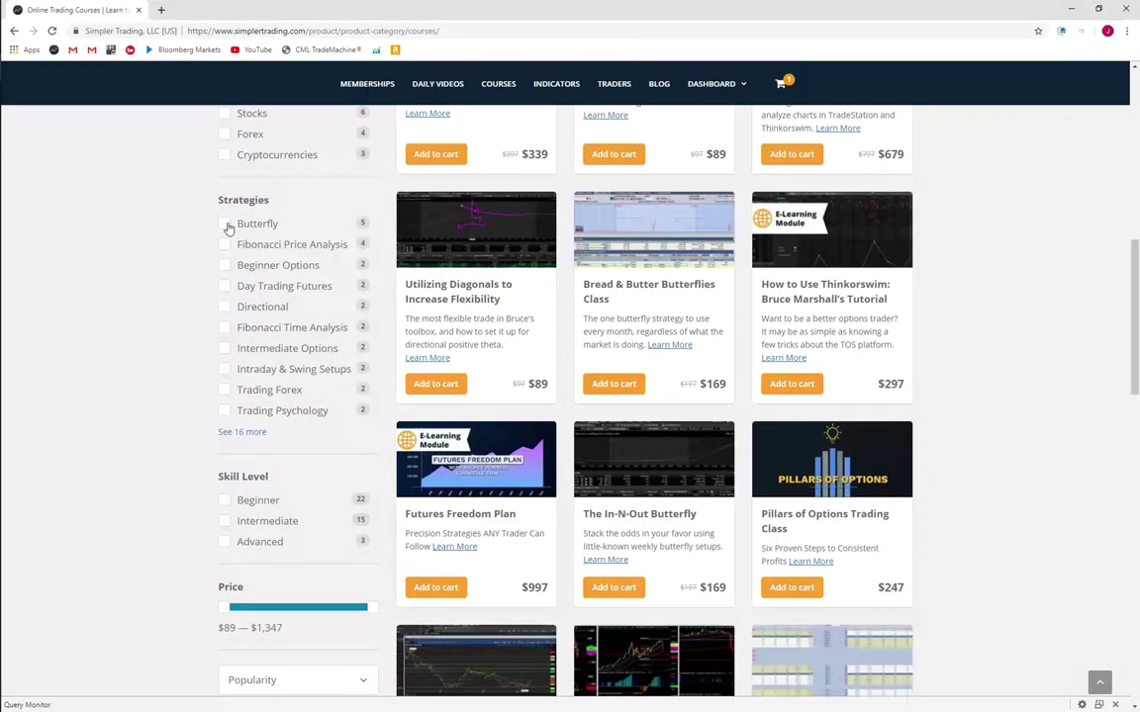
scroll(228, 229, up, 2)
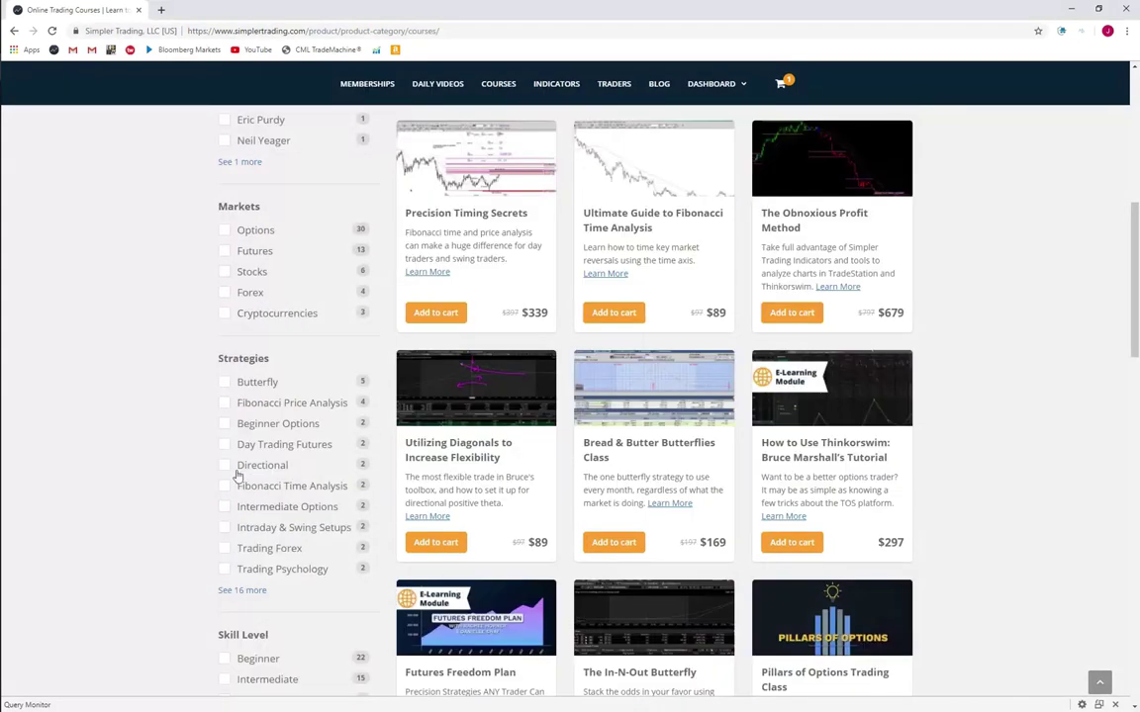
- Try to filter the courses by both the Butterfly and Beginner Options strategies
click(223, 382)
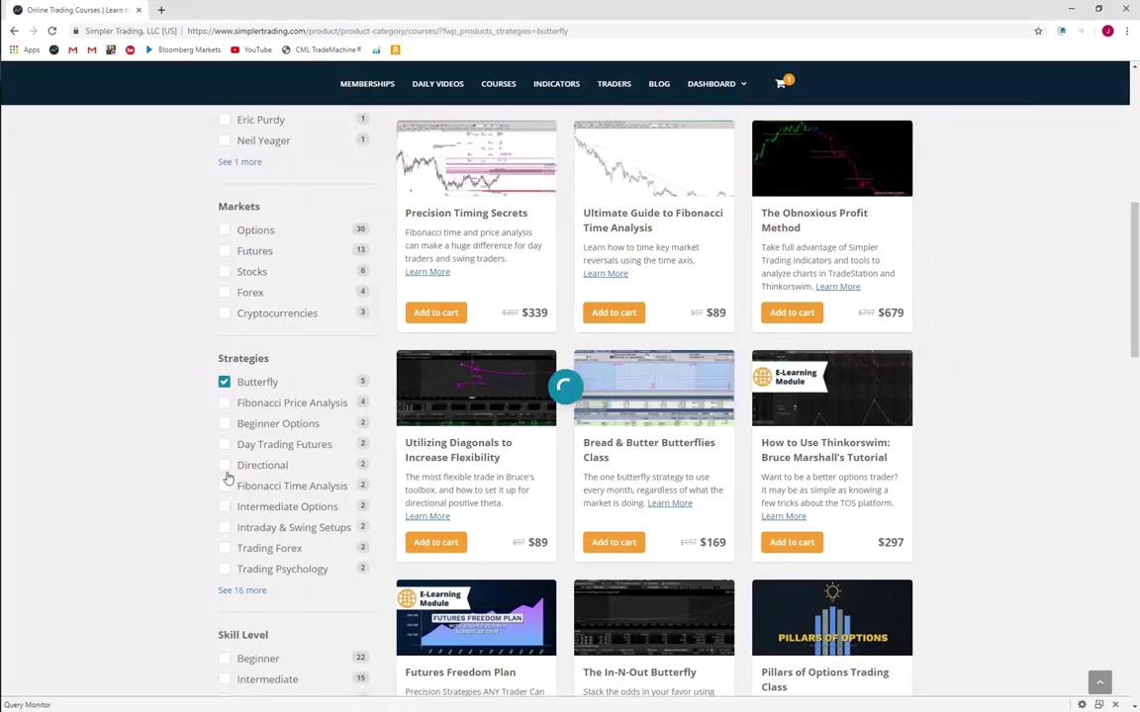
click(224, 424)
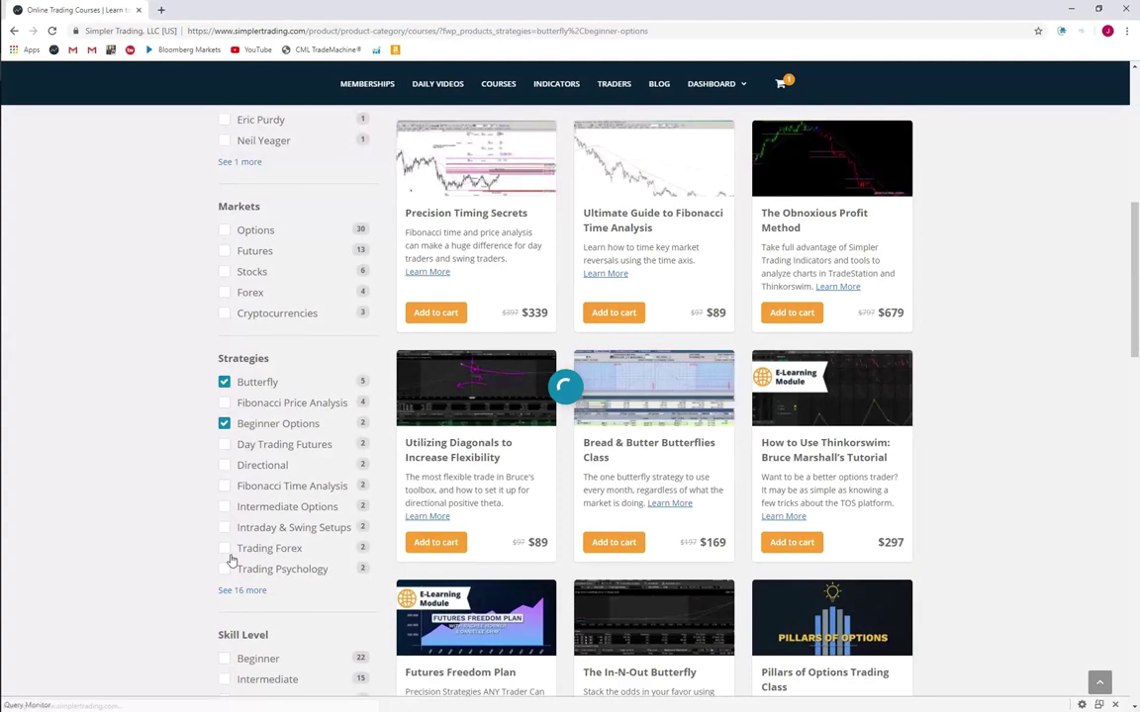
scroll(230, 561, down, 1)
click(240, 513)
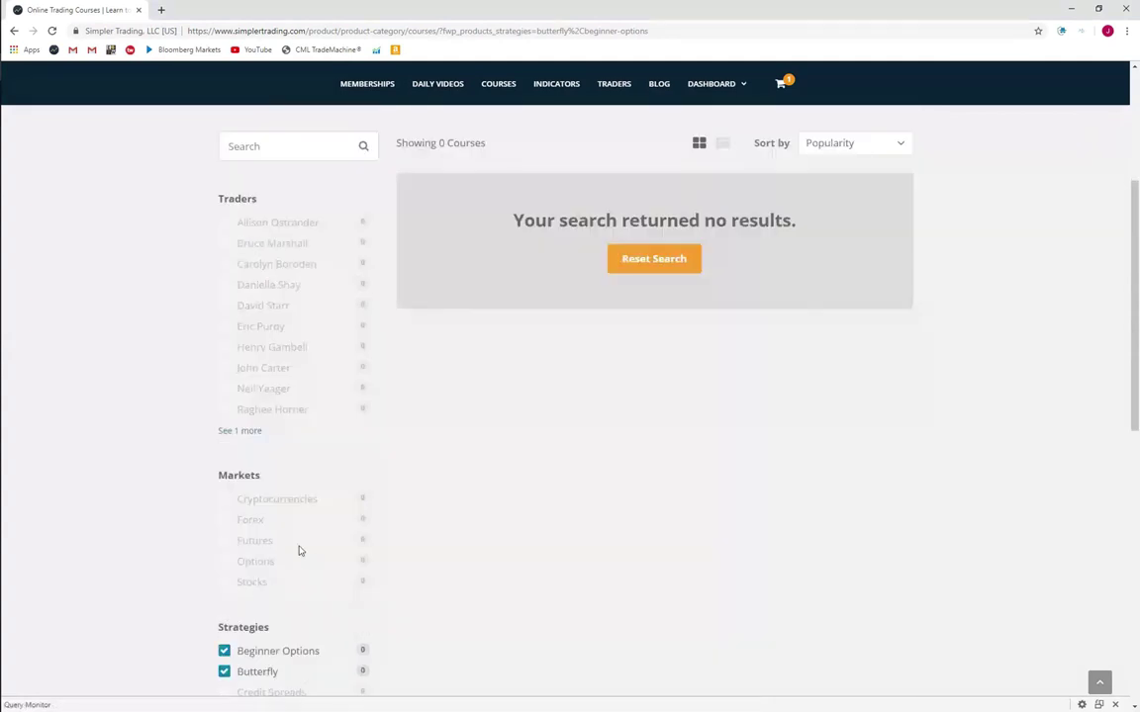
- Review the remaining filter choices and reset all course filters
scroll(299, 551, down, 5)
scroll(276, 463, up, 1)
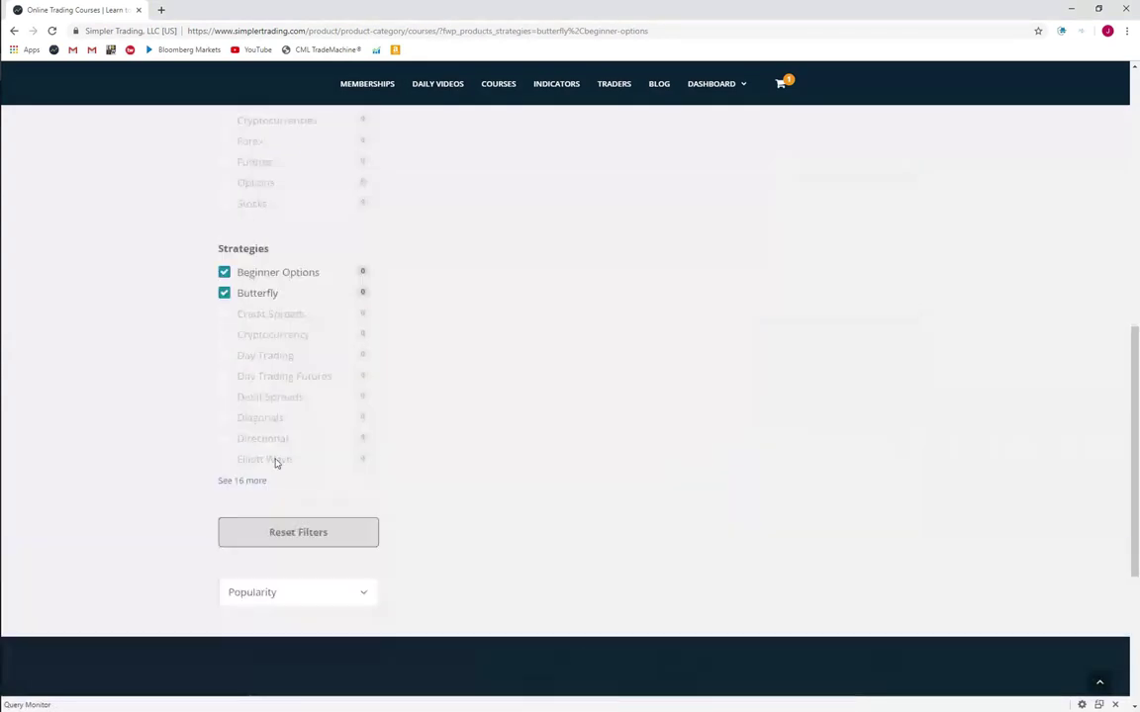
scroll(276, 463, up, 5)
scroll(269, 466, down, 2)
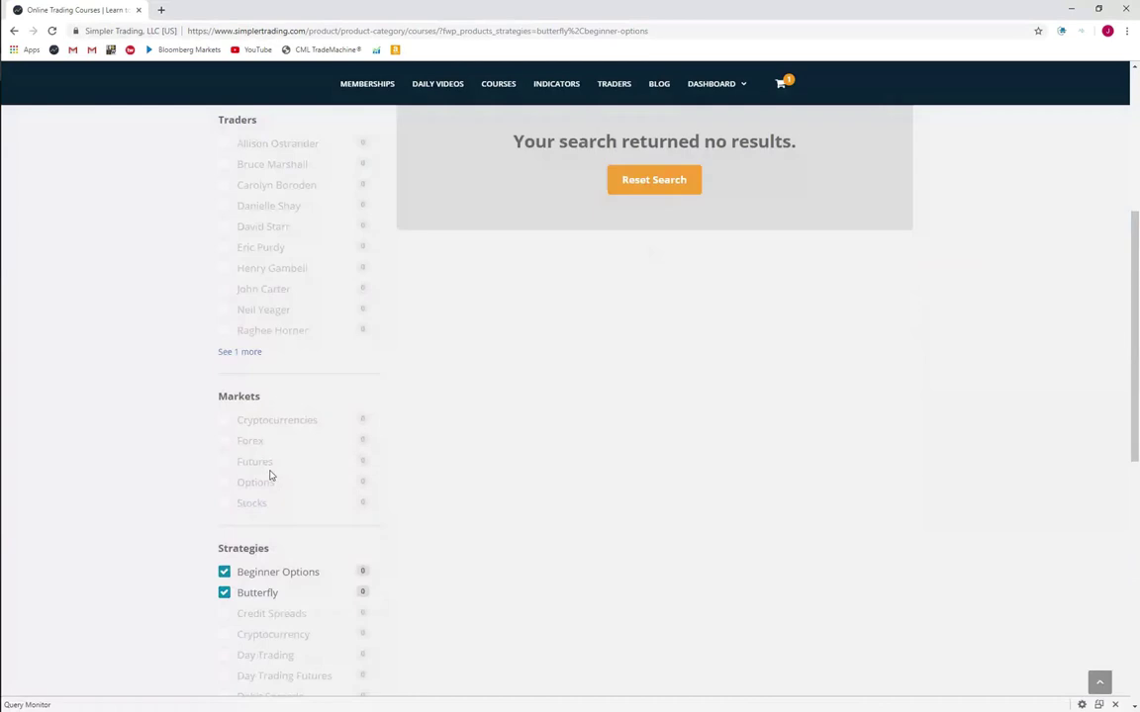
scroll(271, 524, down, 2)
click(275, 585)
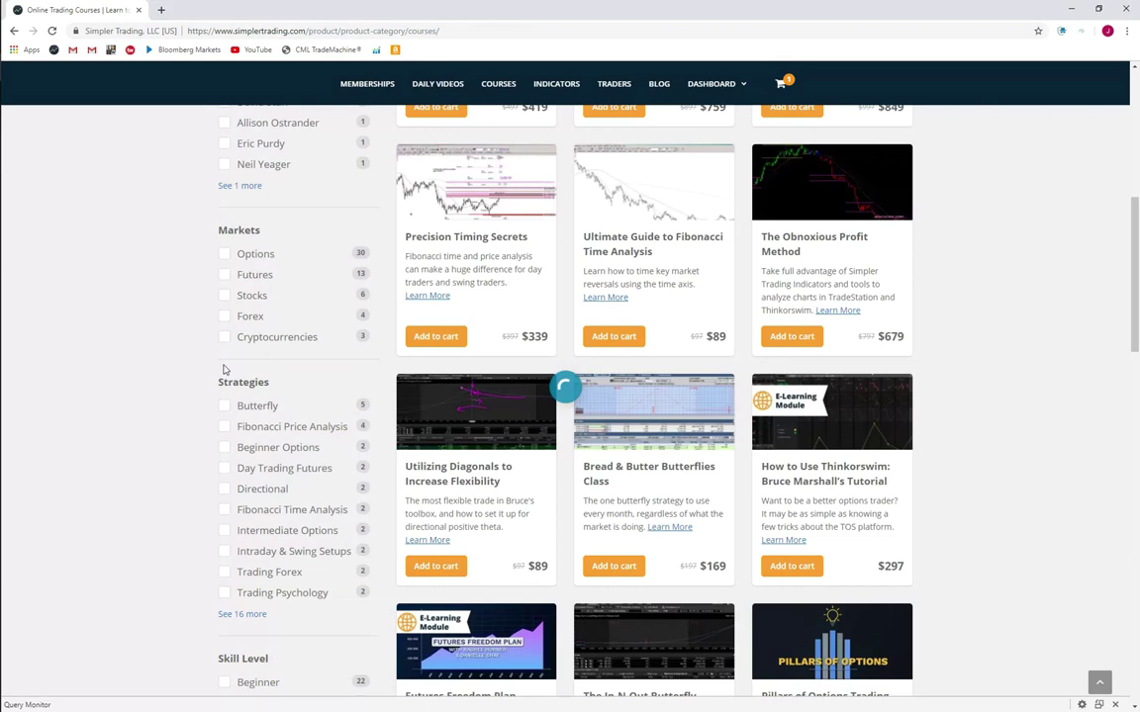
- Expand the full strategies list, filter the courses by Butterfly only and review the matching courses
scroll(224, 415, down, 1)
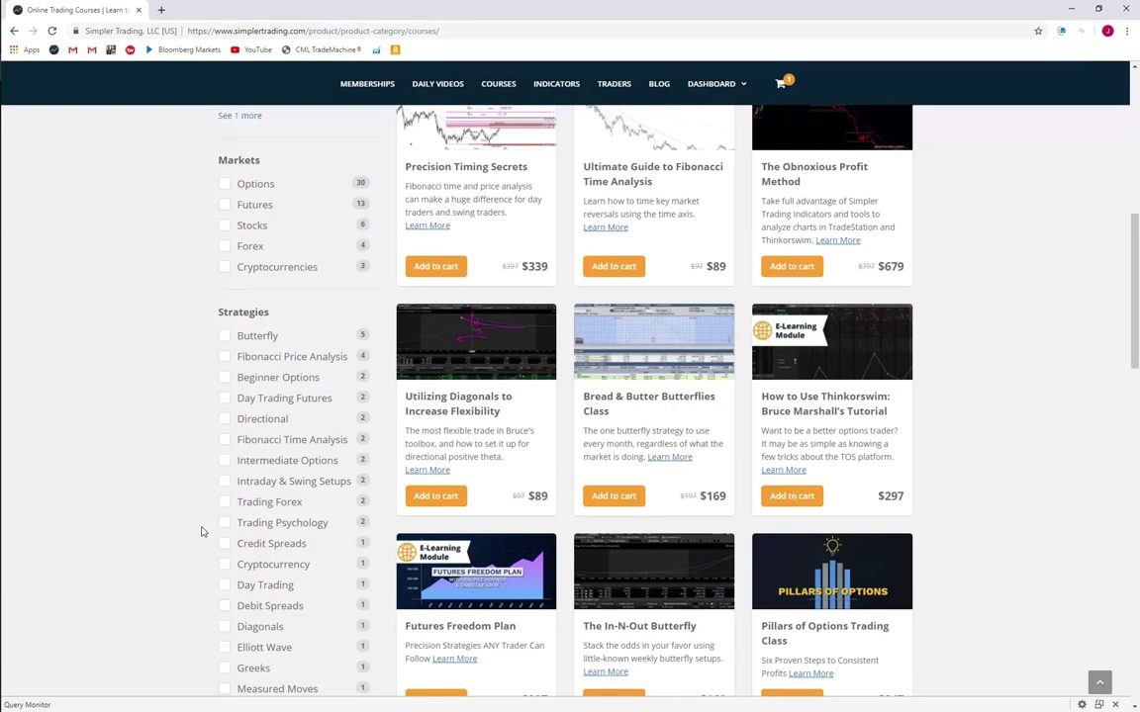
scroll(202, 532, down, 1)
click(223, 256)
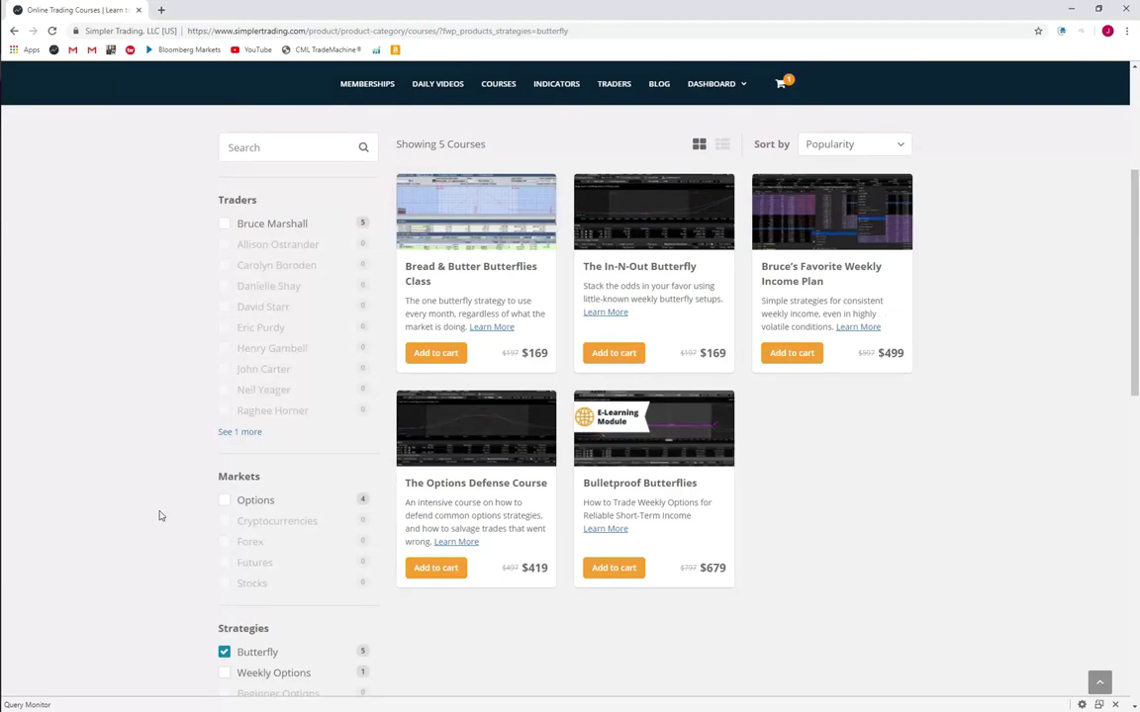
scroll(796, 334, down, 4)
scroll(815, 314, up, 1)
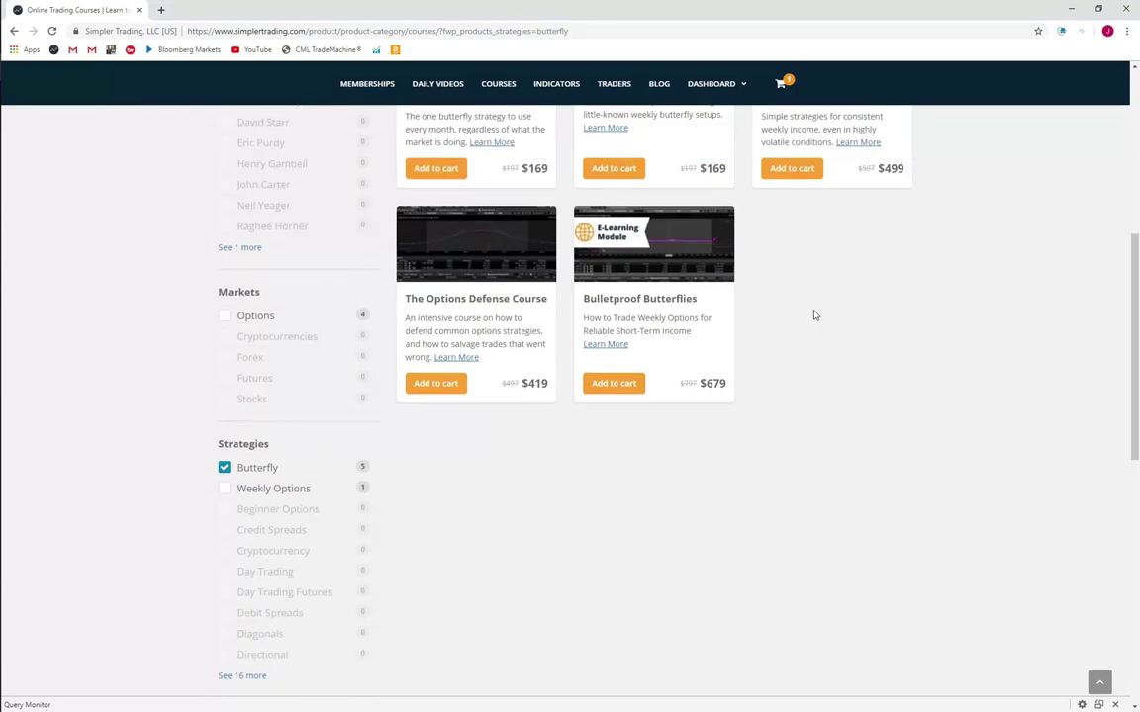
scroll(815, 314, up, 2)
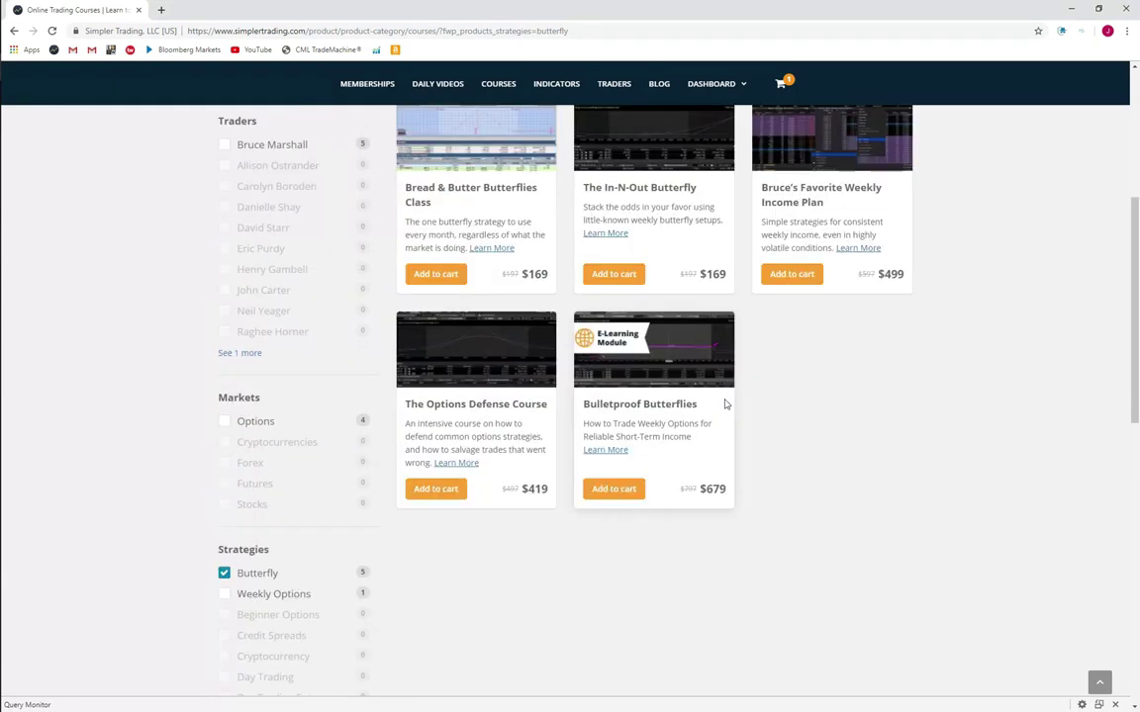
click(230, 597)
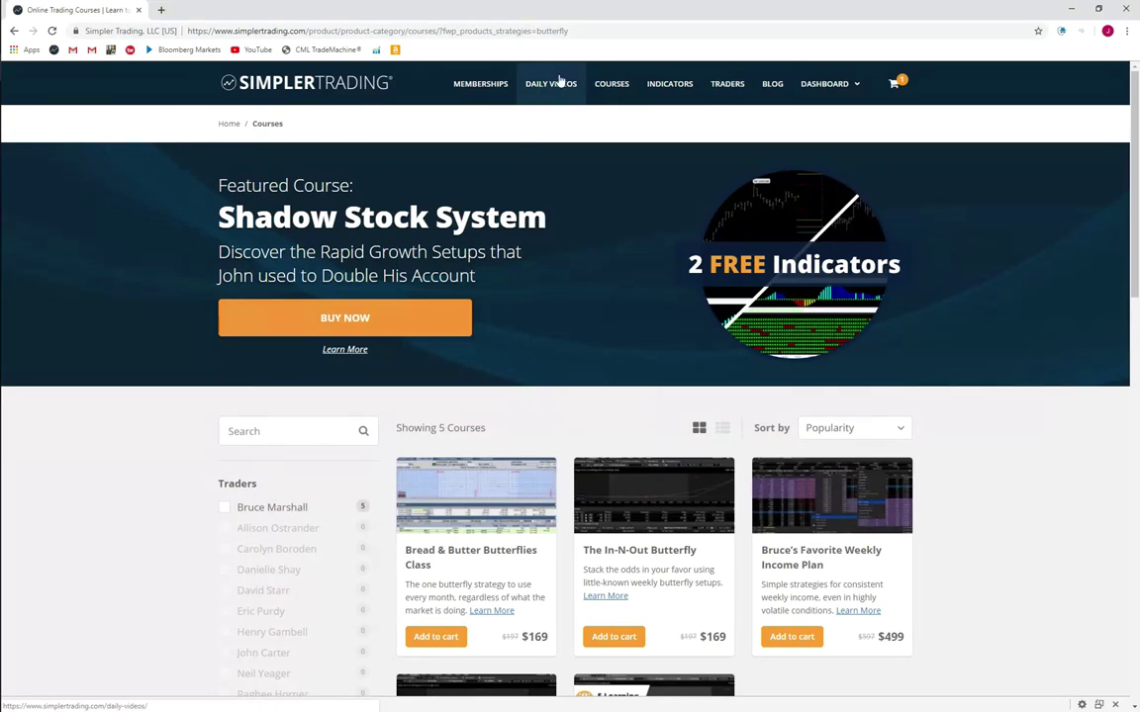
- Return to the Memberships page and review the plans from Small Account Mastery to Fibonacci Queen and BIAS
click(494, 88)
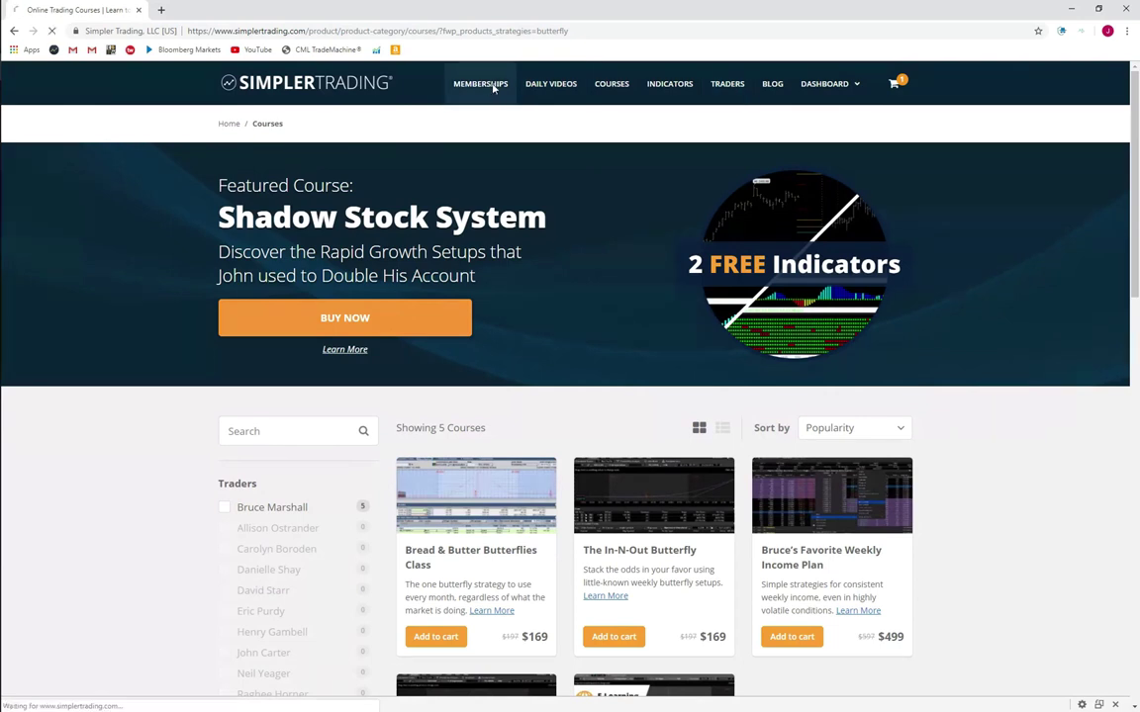
scroll(809, 305, down, 2)
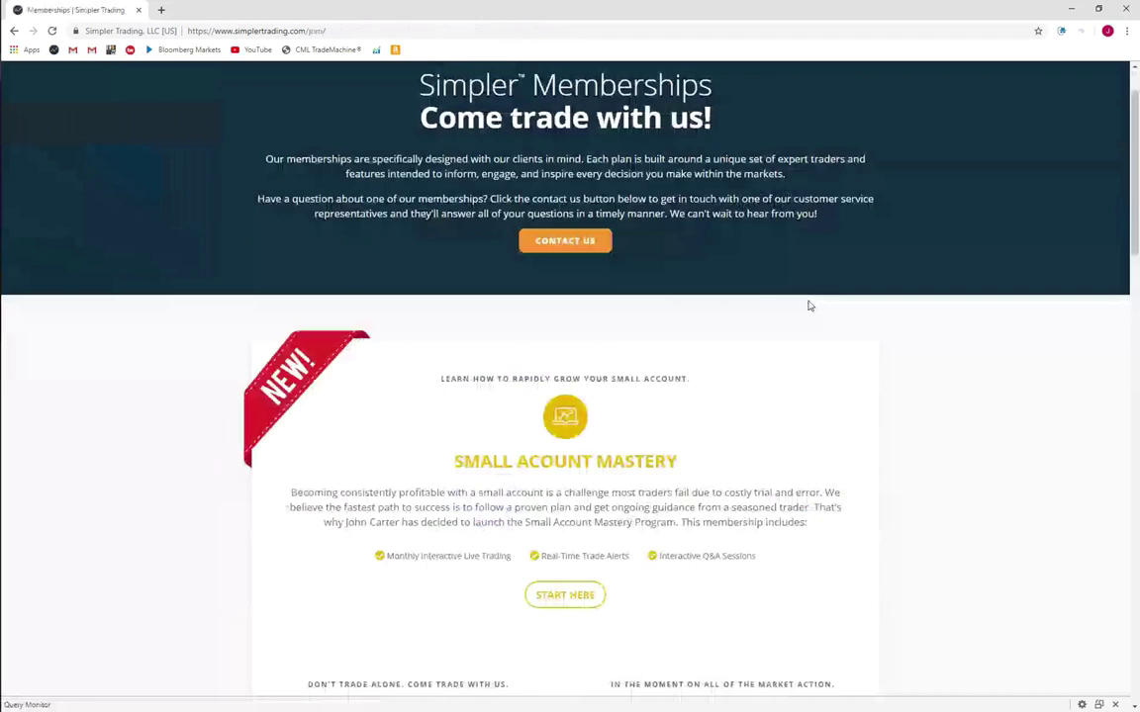
scroll(809, 306, down, 4)
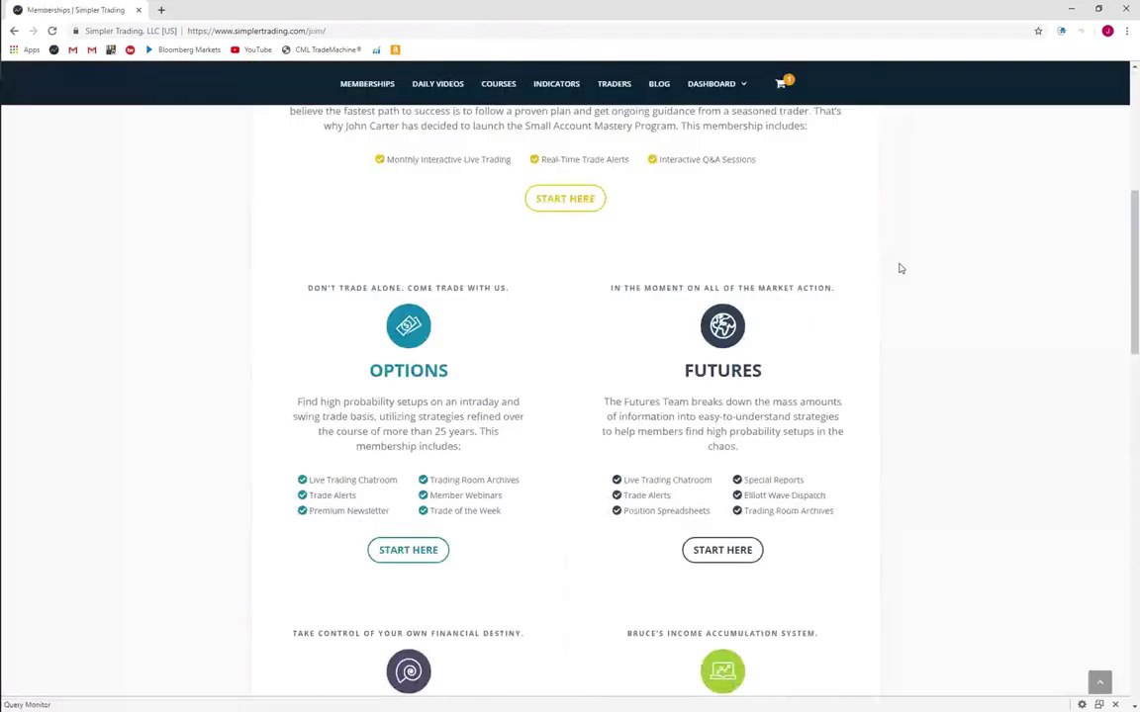
scroll(900, 268, up, 2)
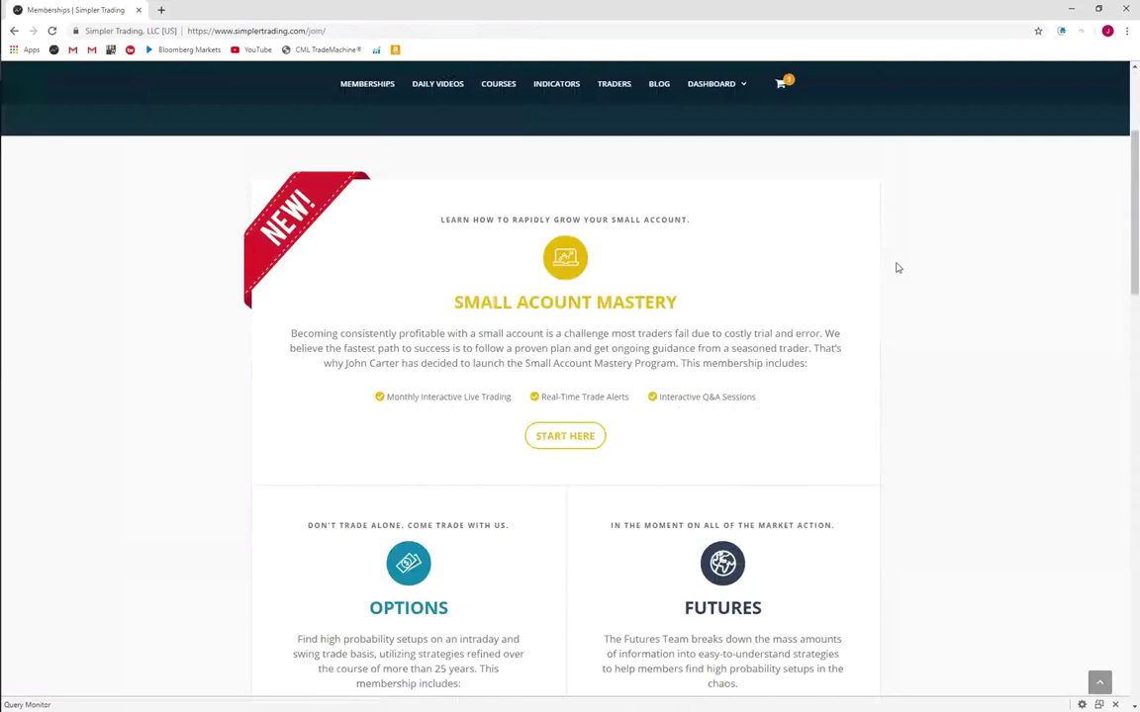
scroll(885, 287, down, 1)
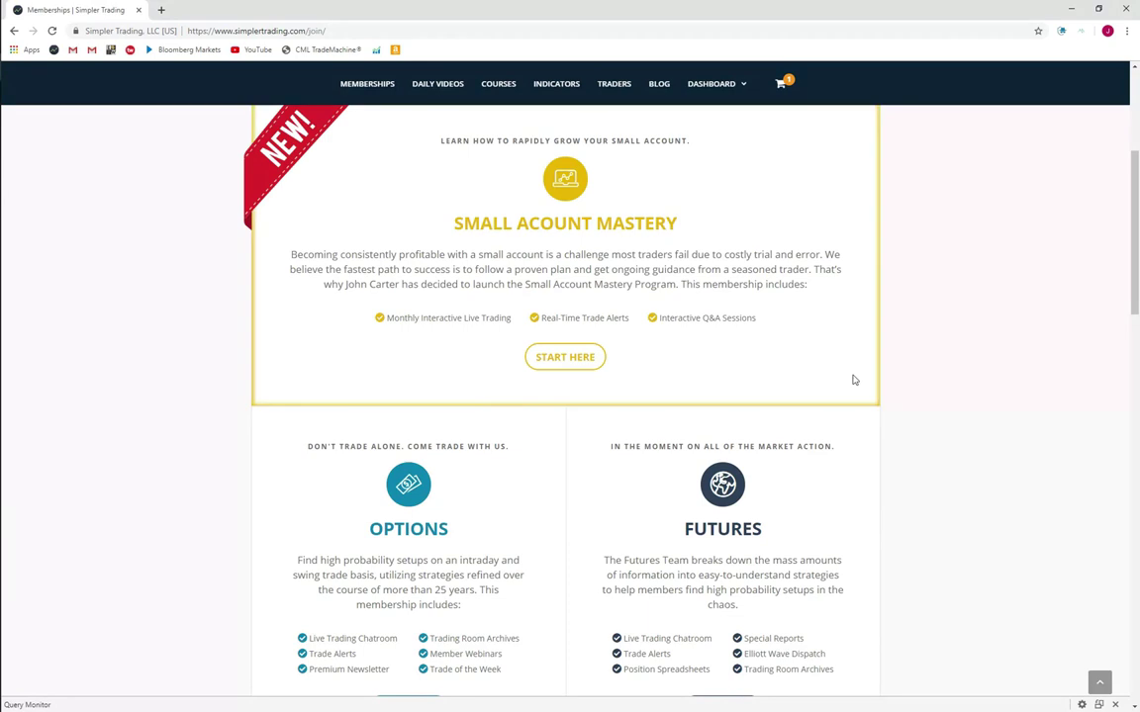
scroll(854, 380, down, 1)
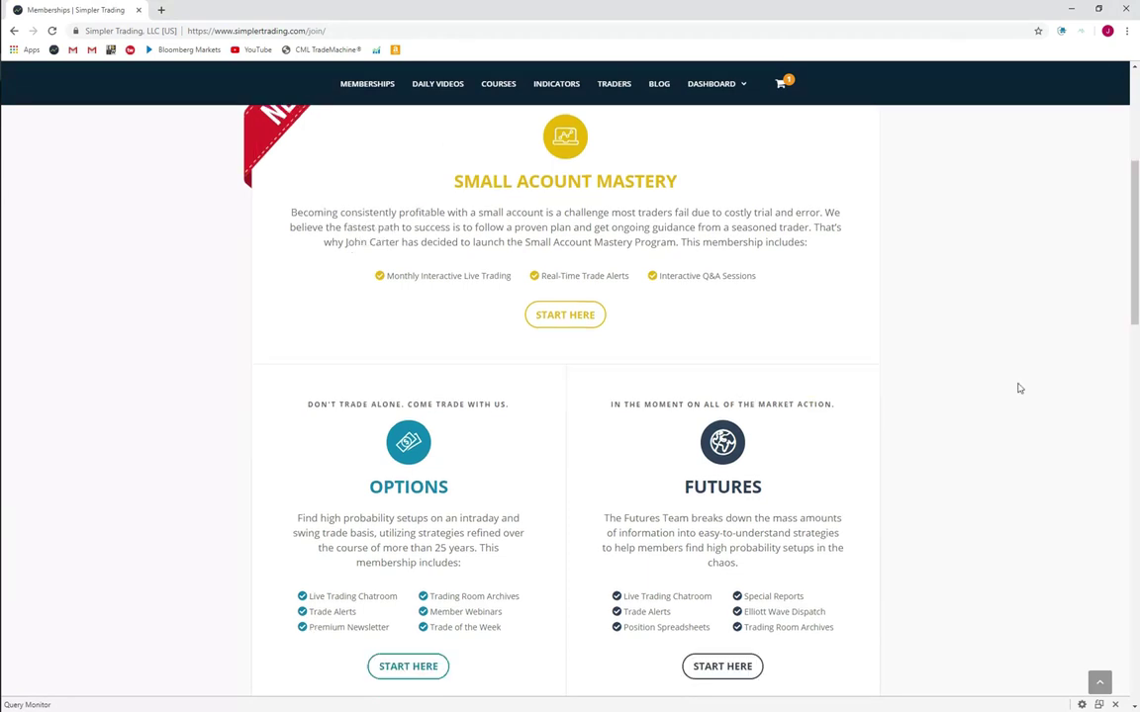
scroll(750, 385, down, 5)
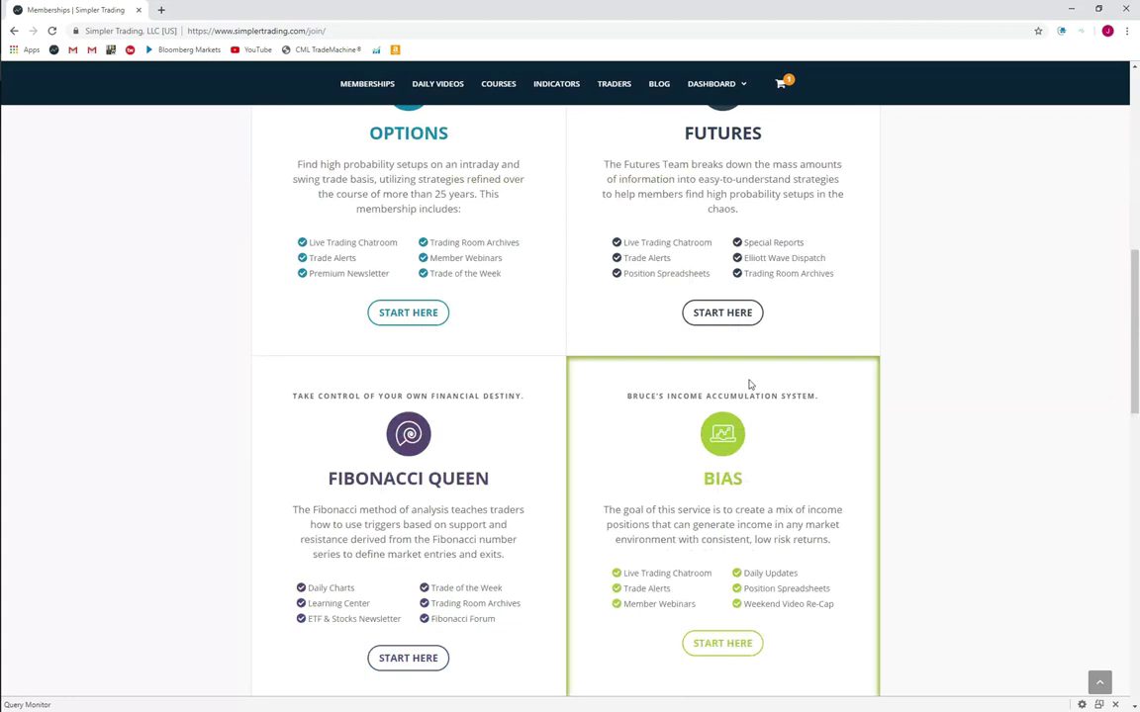
scroll(750, 385, up, 10)
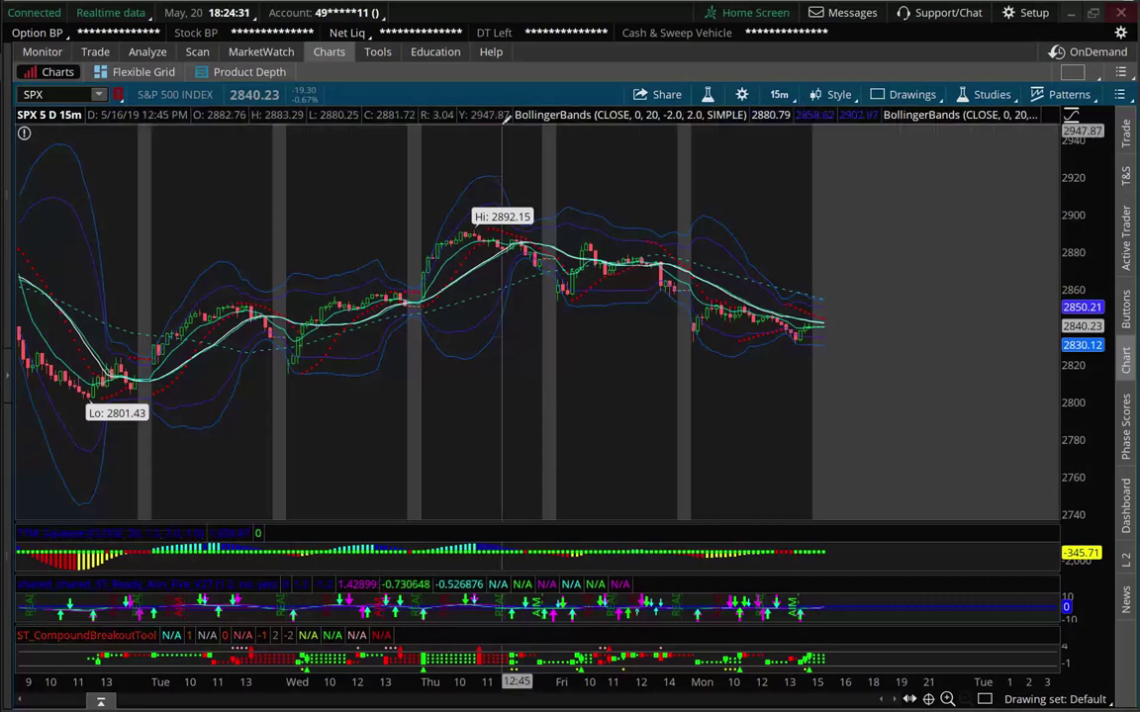
- Show the sidebar with the account info and watchlists and narrow it so the chart has more room
click(6, 368)
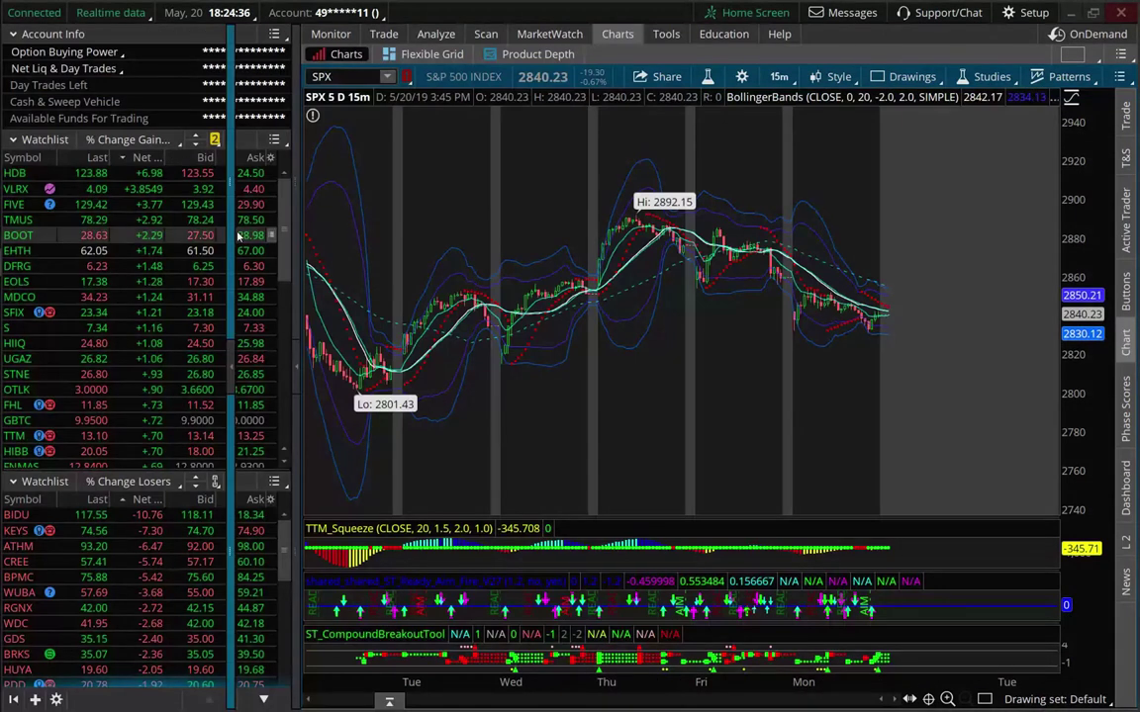
drag(238, 236, 233, 233)
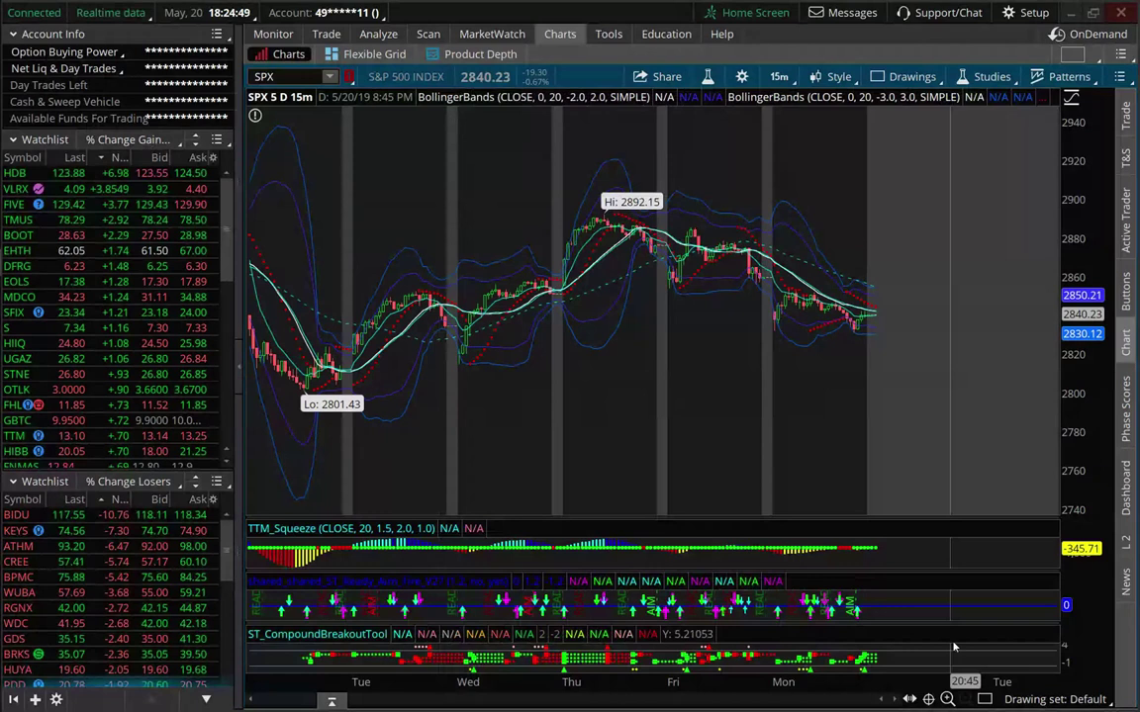
- Chart the E-mini S&P 500 futures symbol /ES and collapse the watchlist sidebar
click(296, 77)
text(/ES)
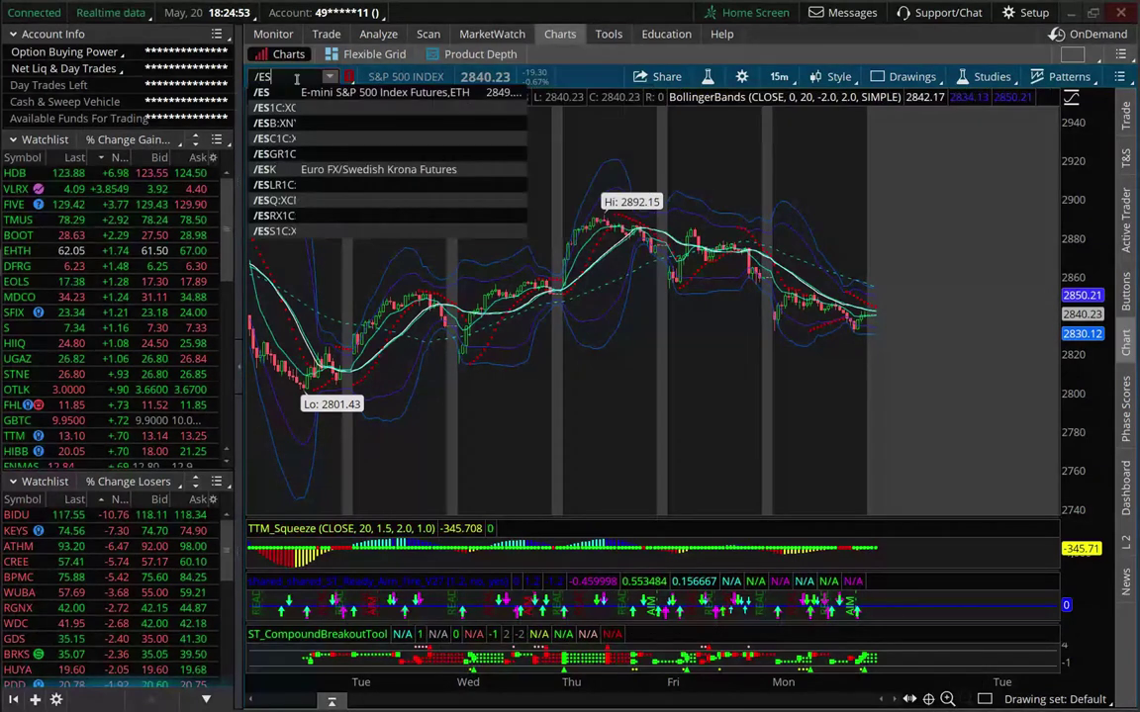
key(Return)
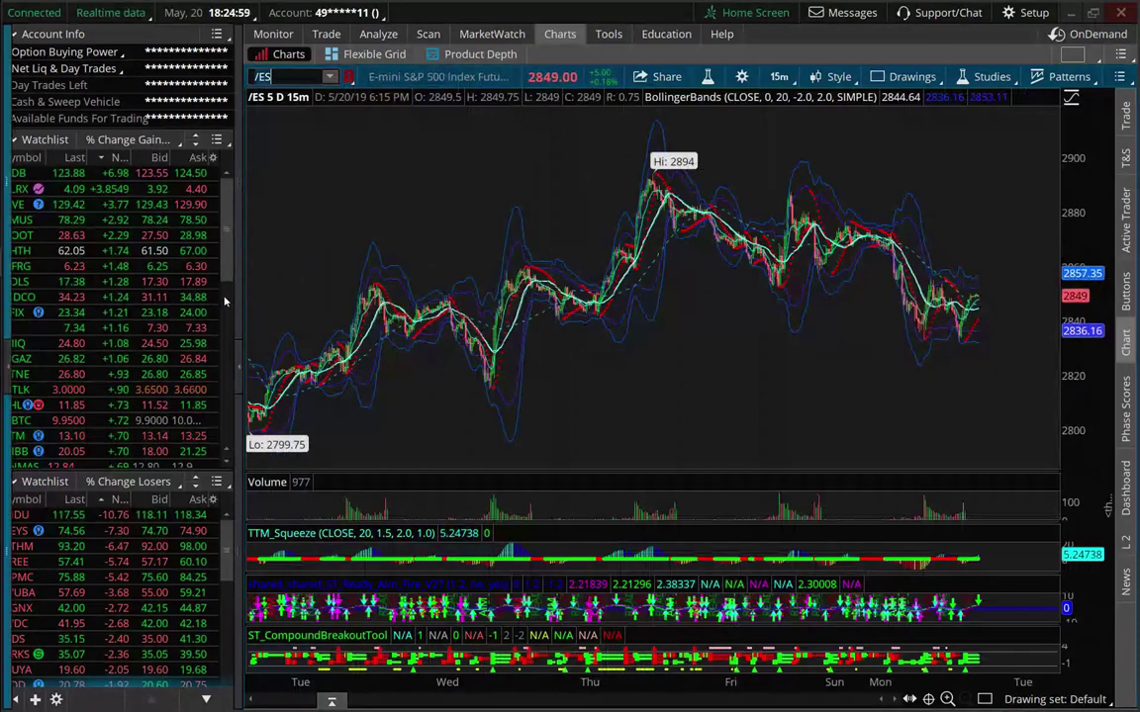
drag(225, 302, 219, 243)
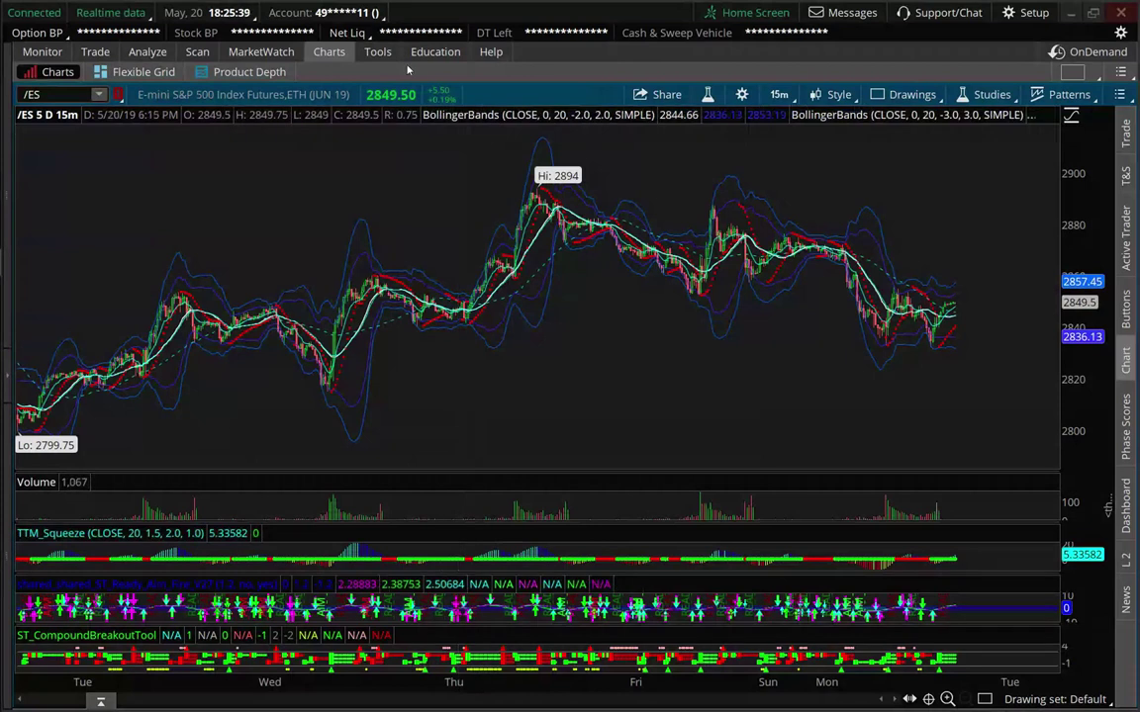
- Change the charted symbol to TSLA
mouse_move(463, 52)
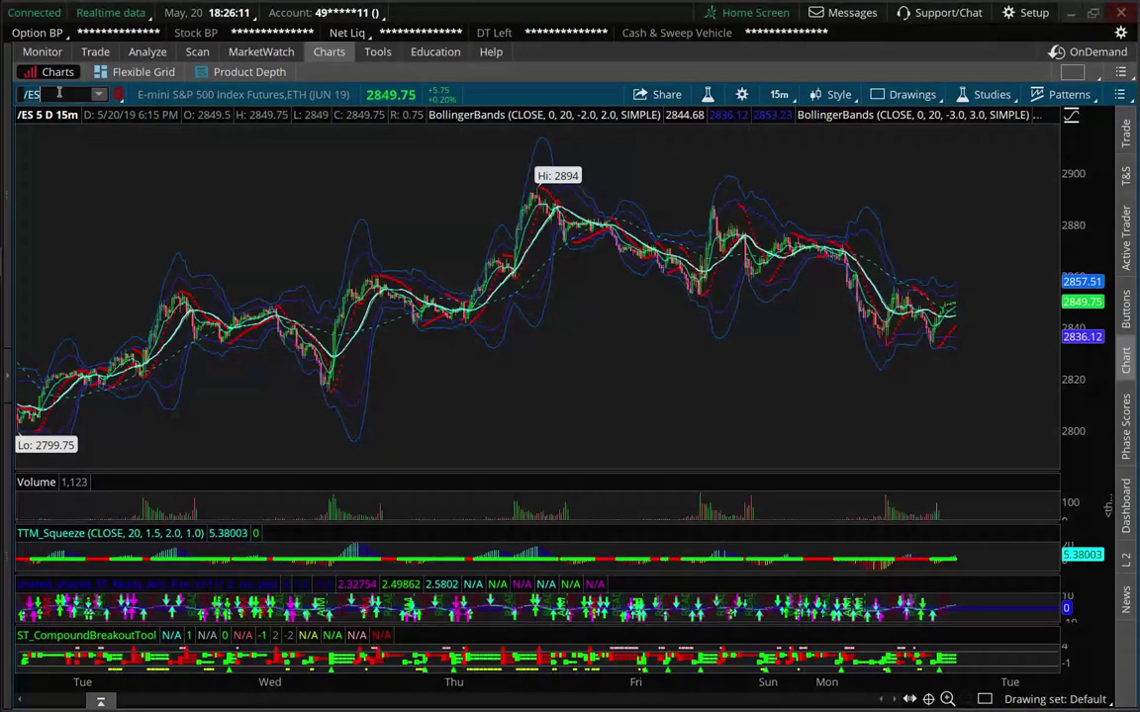
text(TSLA)
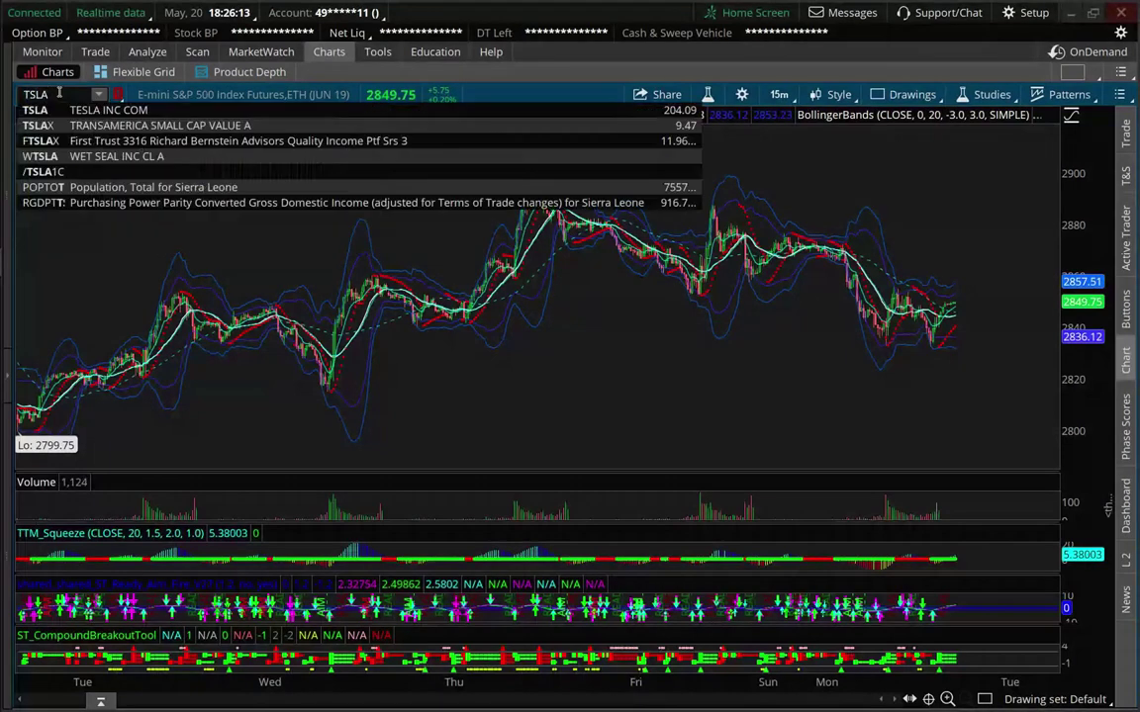
key(Return)
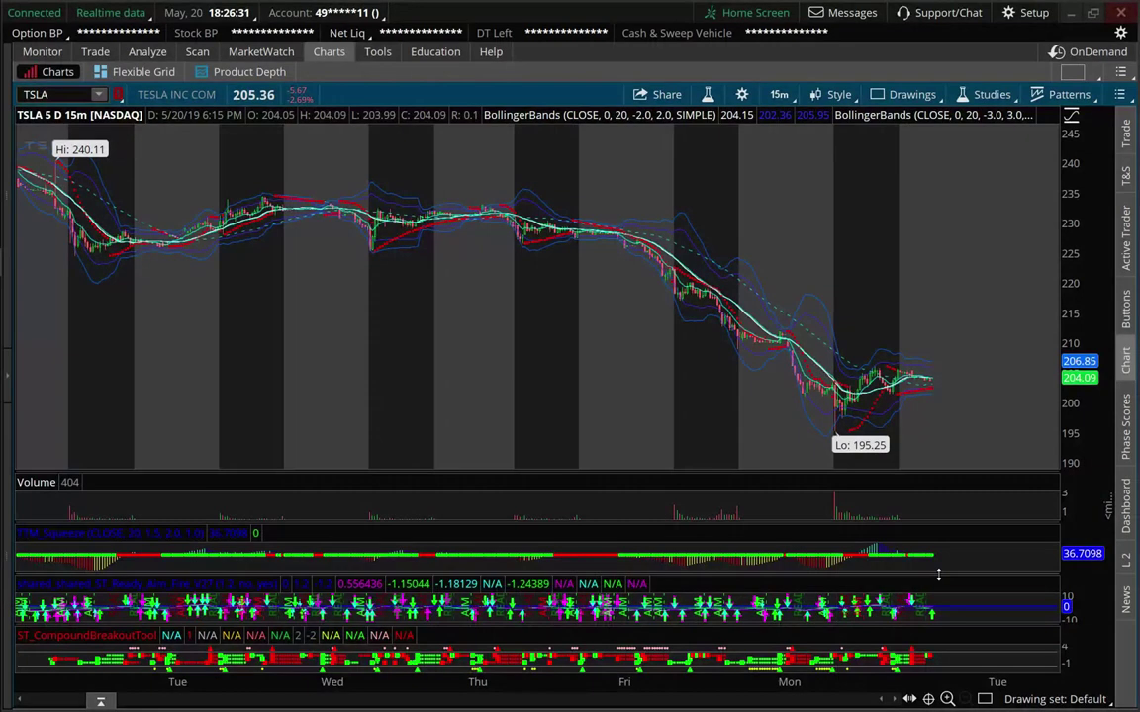
- Enlarge the ST_CompoundBreakoutTool, Ready_Aim_Fire and TTM_Squeeze panes in turn for inspection and shrink them back to compact strips
drag(938, 574, 926, 597)
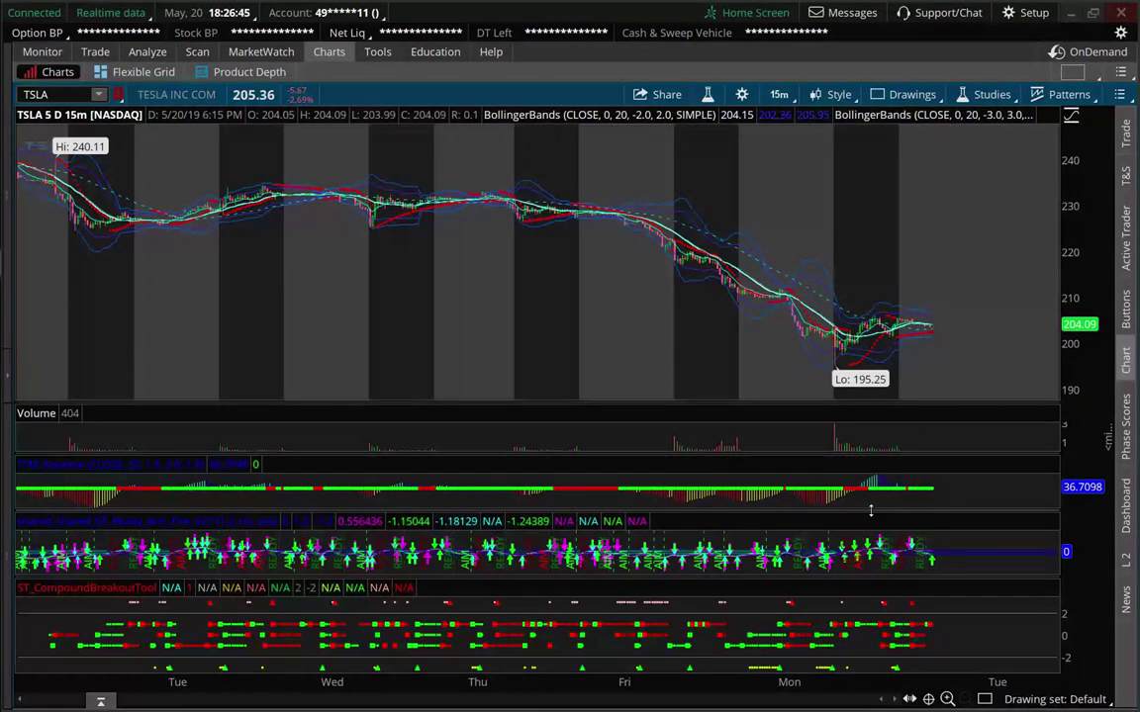
drag(871, 511, 871, 425)
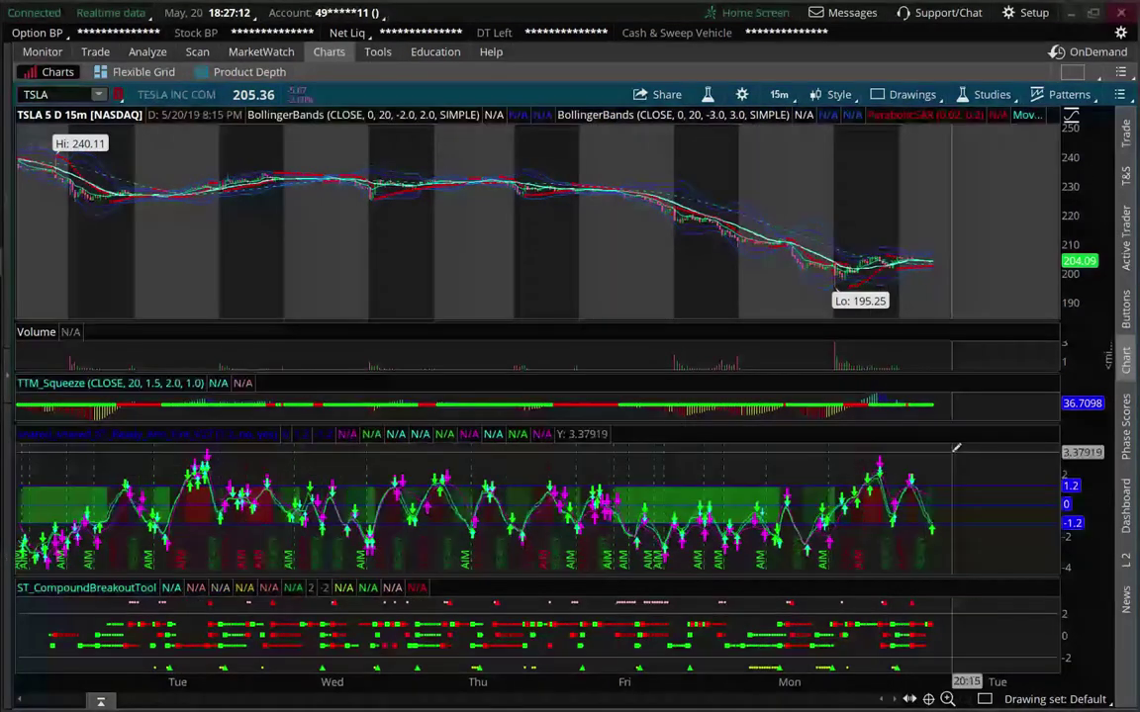
drag(857, 425, 903, 534)
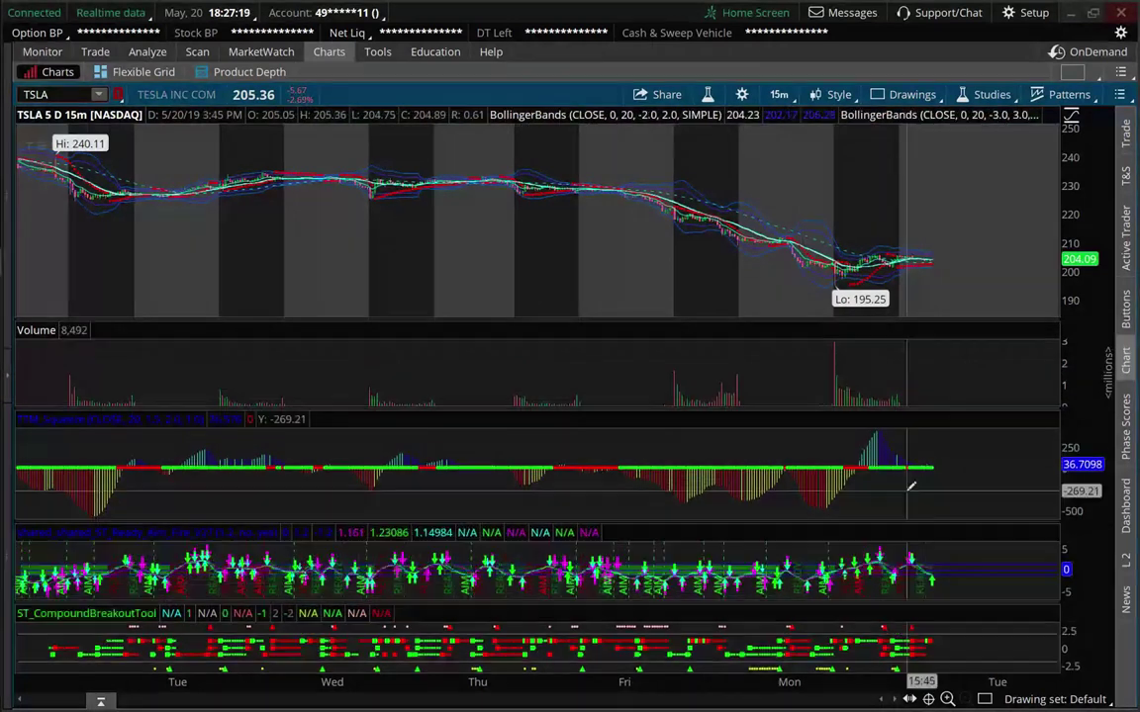
drag(947, 406, 939, 326)
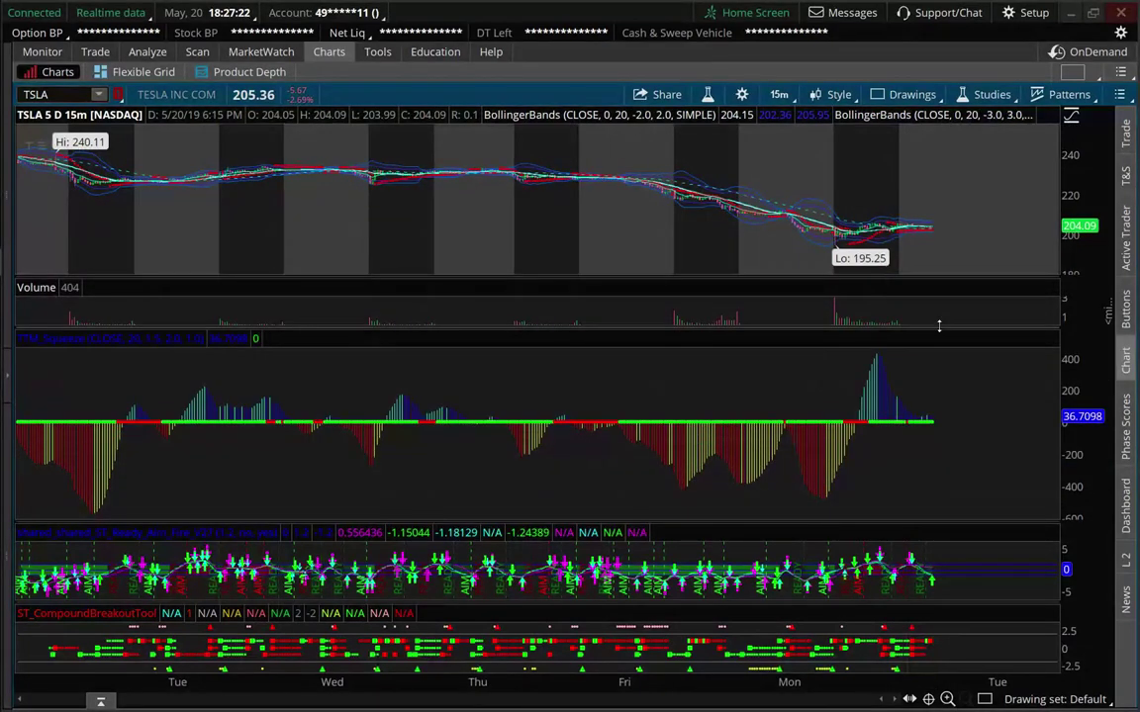
drag(887, 278, 880, 331)
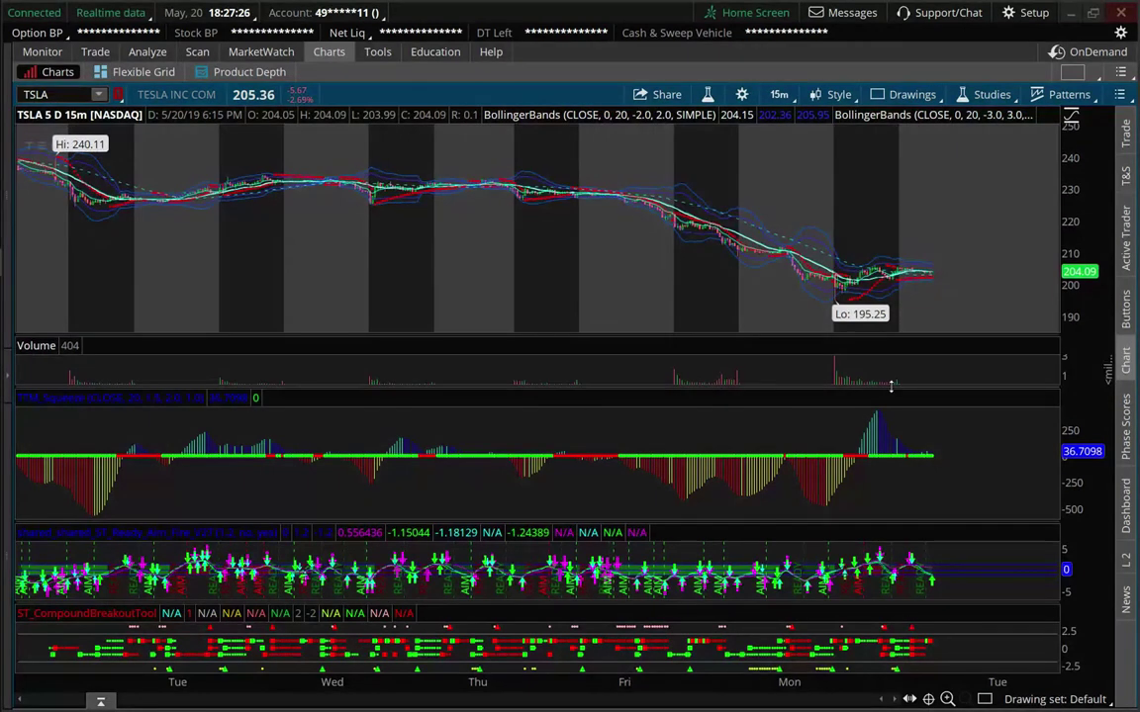
drag(890, 386, 902, 524)
drag(909, 328, 898, 449)
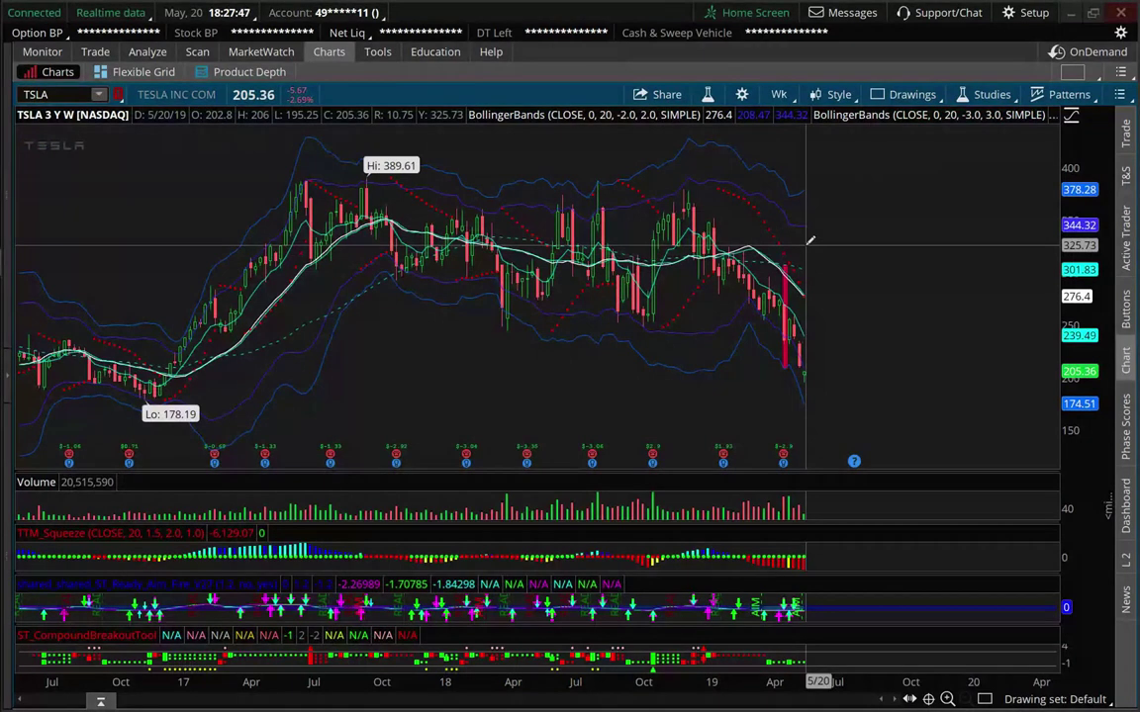
- Switch the TSLA chart to the 1 Y : 1D time frame and inspect the most recent daily candles
click(778, 94)
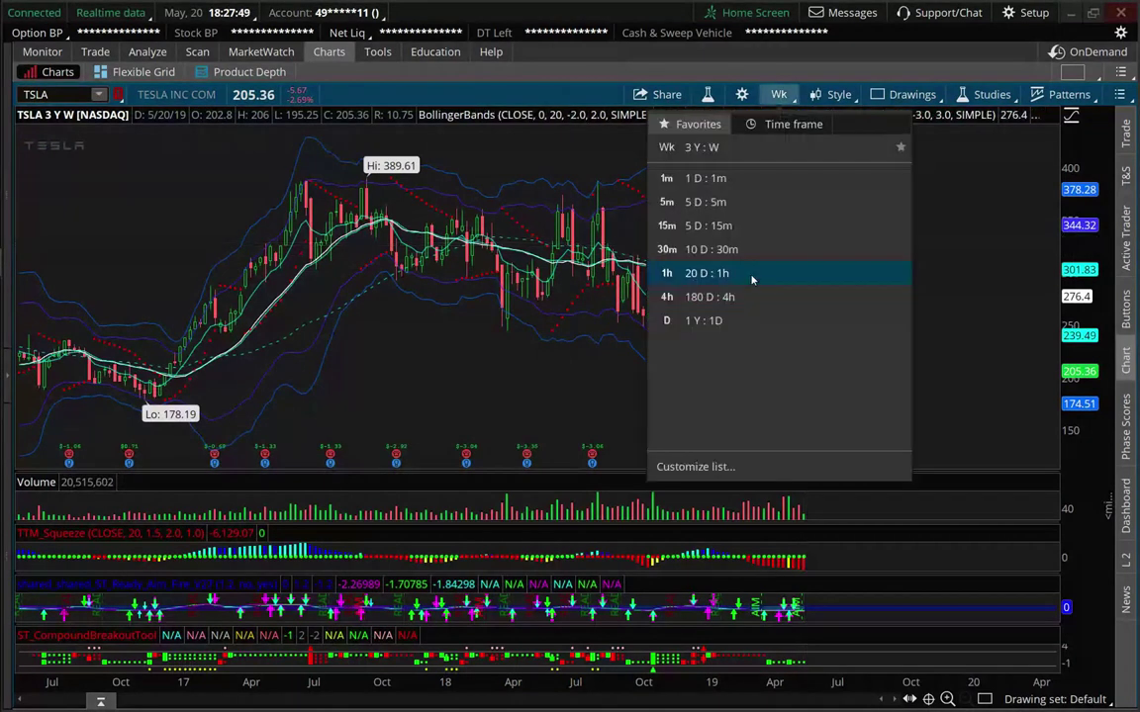
click(738, 321)
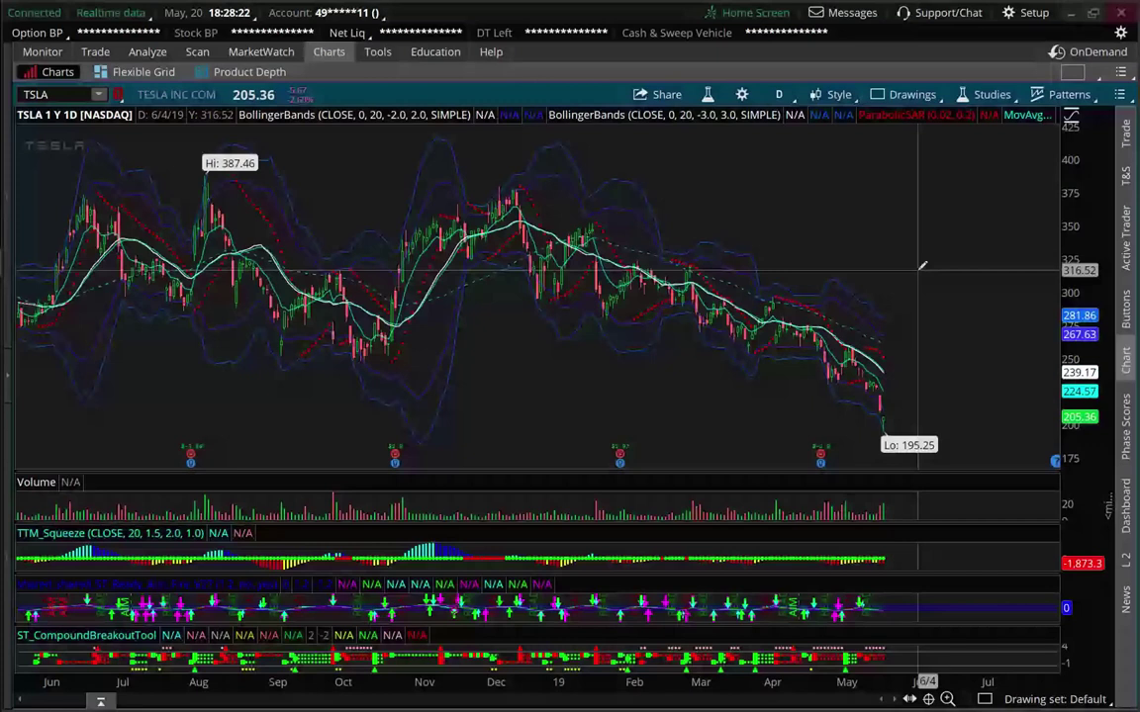
scroll(769, 146, up, 5)
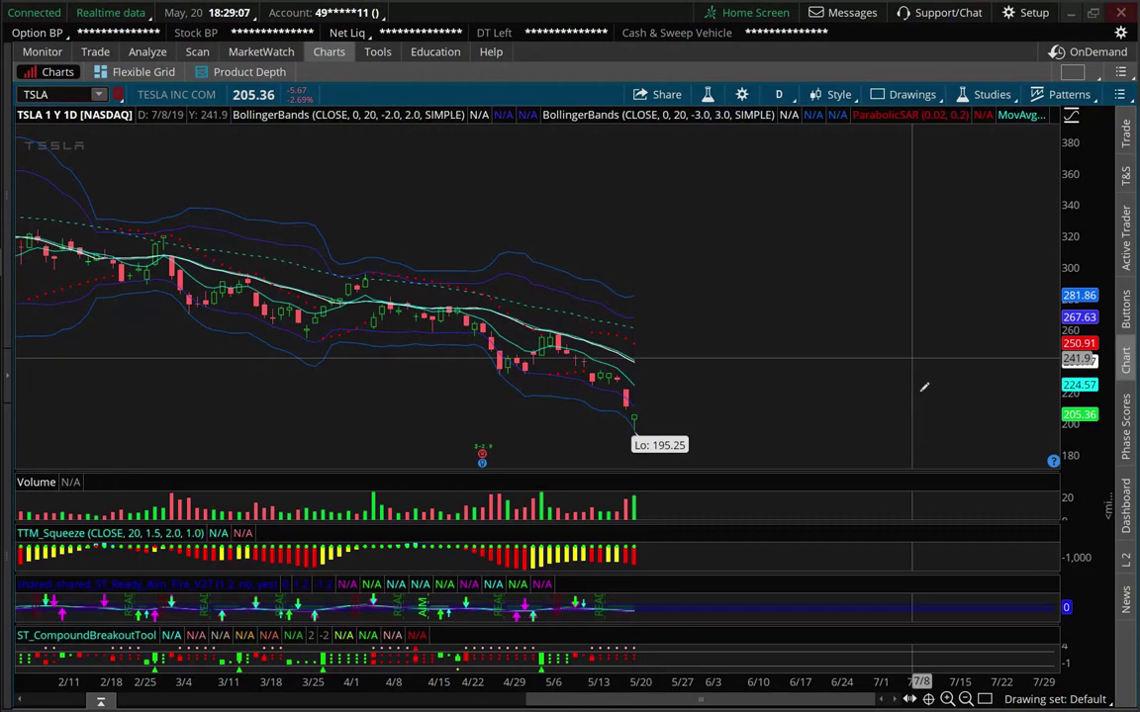
click(966, 700)
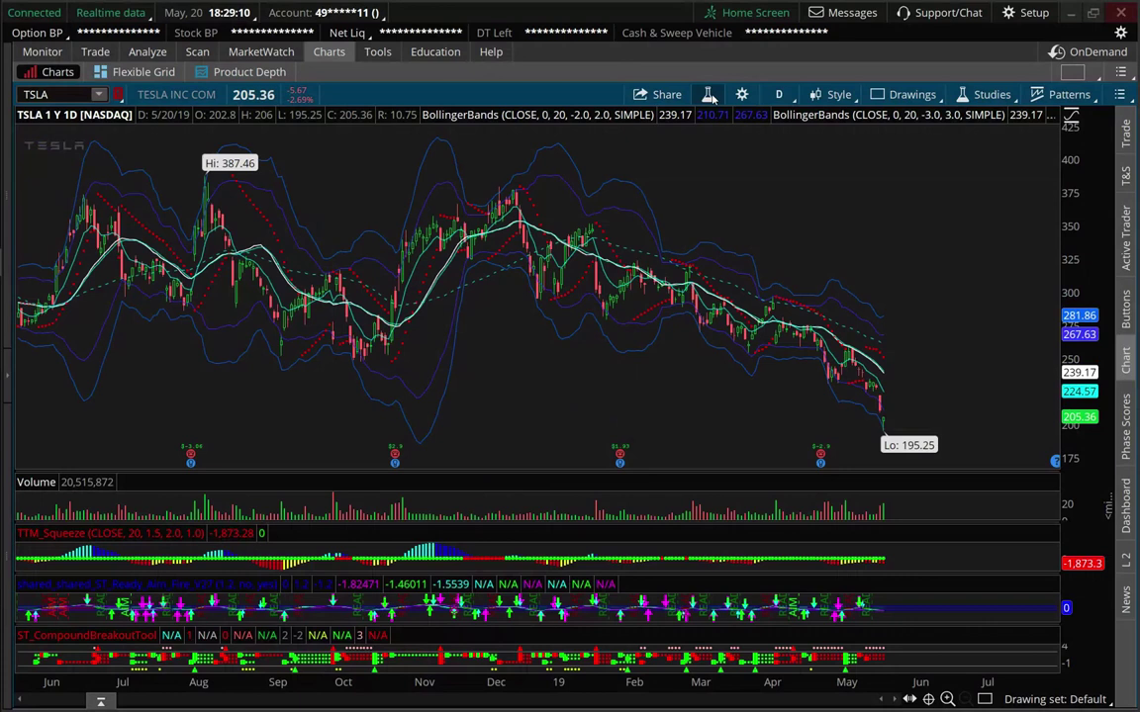
- Find the TTM_Voodoo_Lines_Stock study by searching for "voo" and add it to the chart's price studies
click(708, 94)
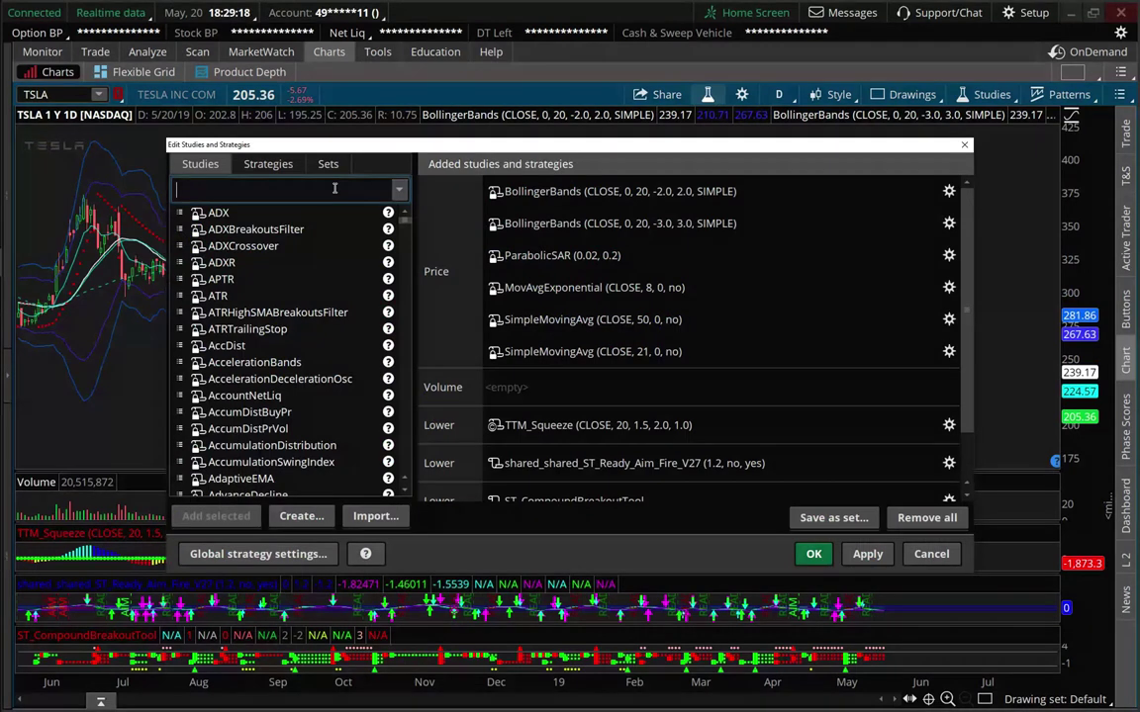
text(v)
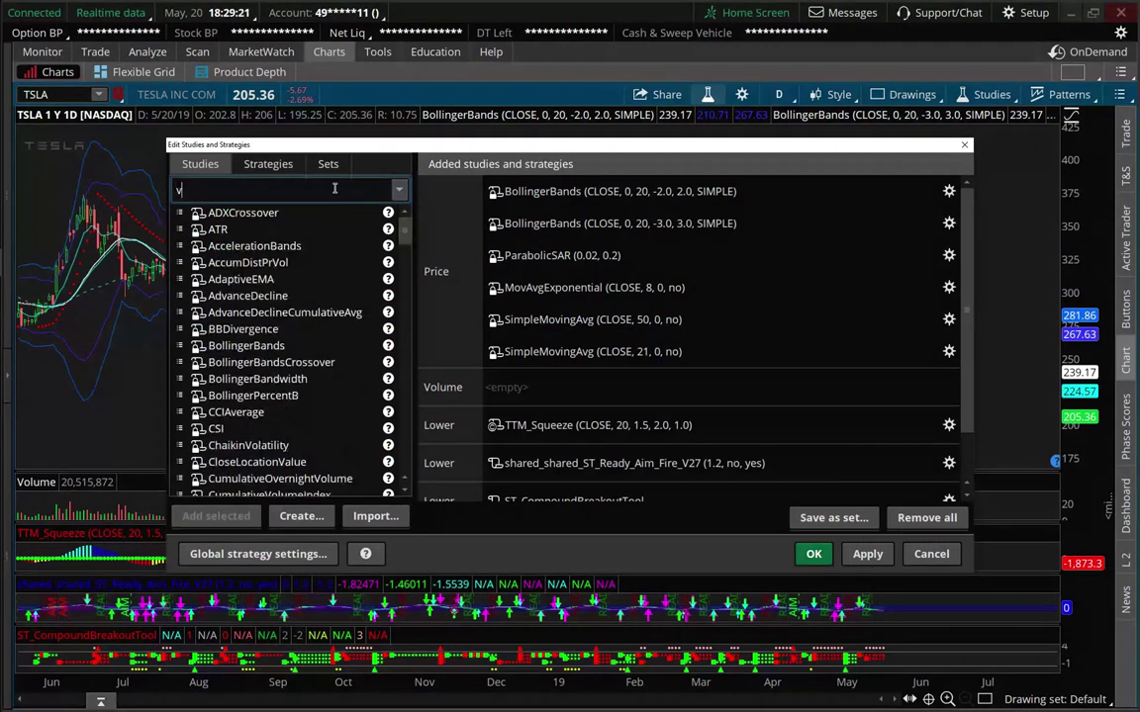
text(oo)
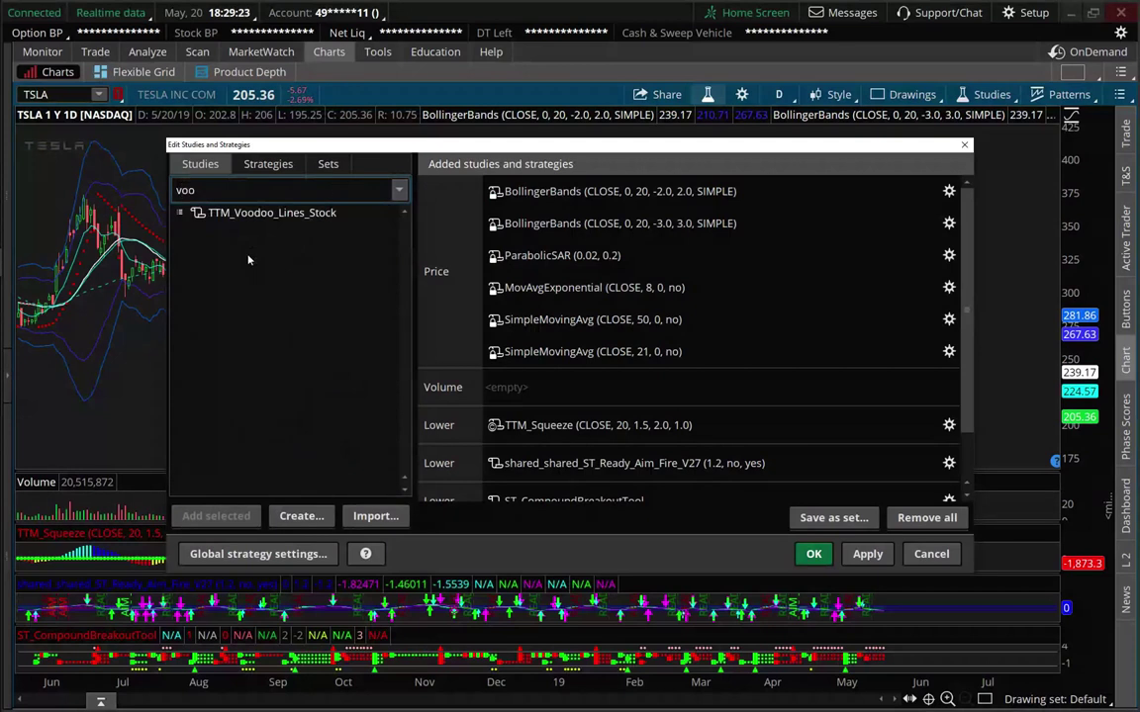
click(279, 214)
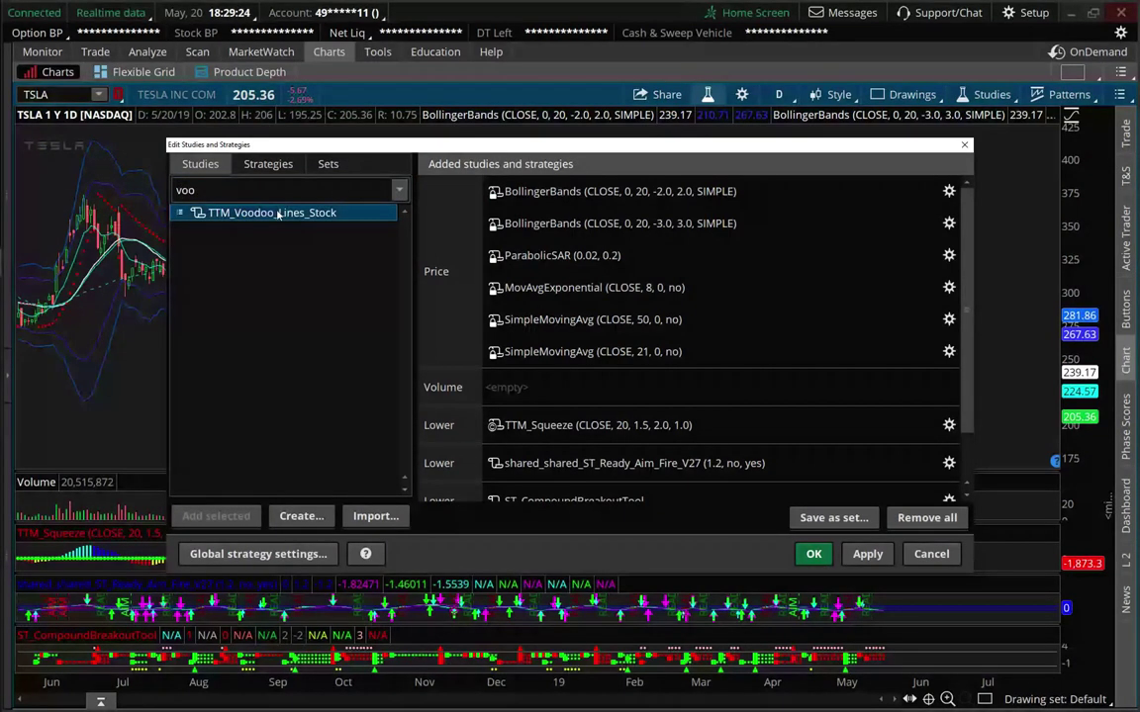
double_click(279, 214)
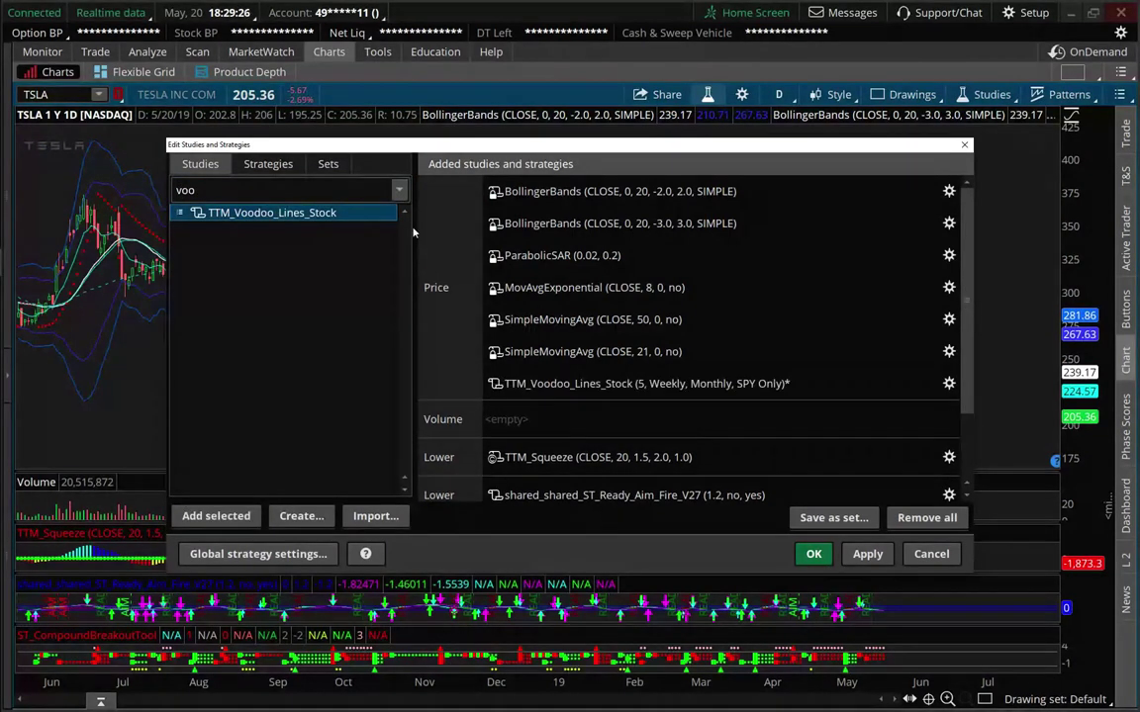
- Set the Voodoo lines study's levels to 3 and apply the study changes to the TSLA chart
click(948, 384)
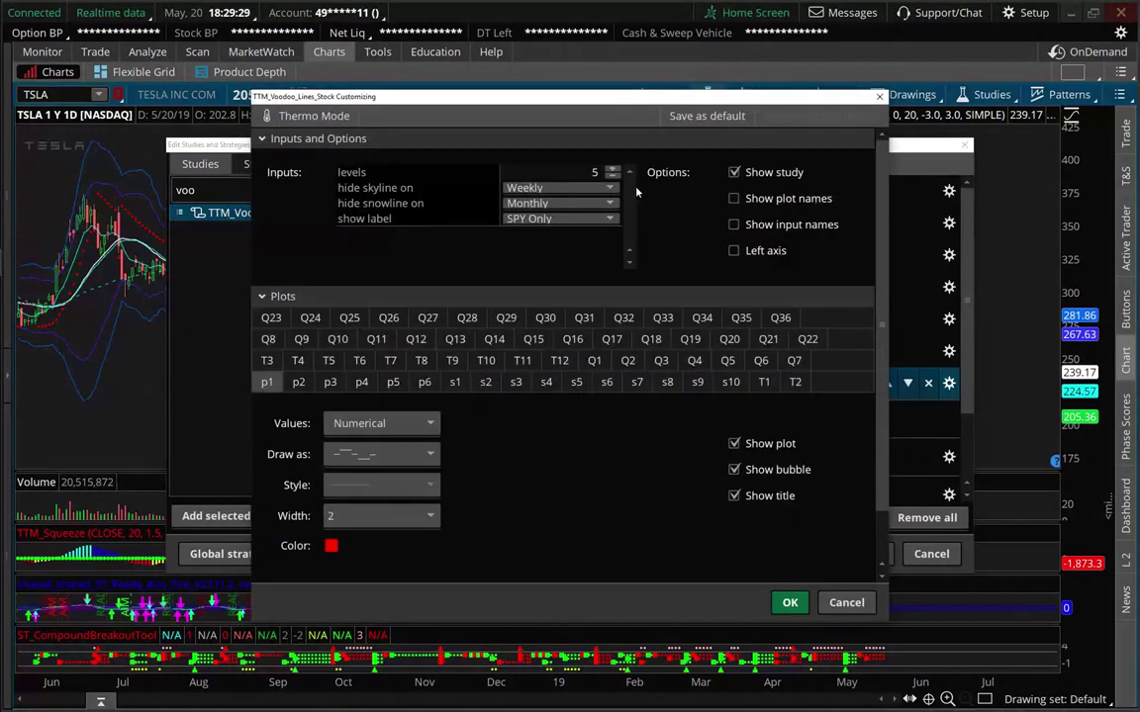
click(612, 176)
click(613, 176)
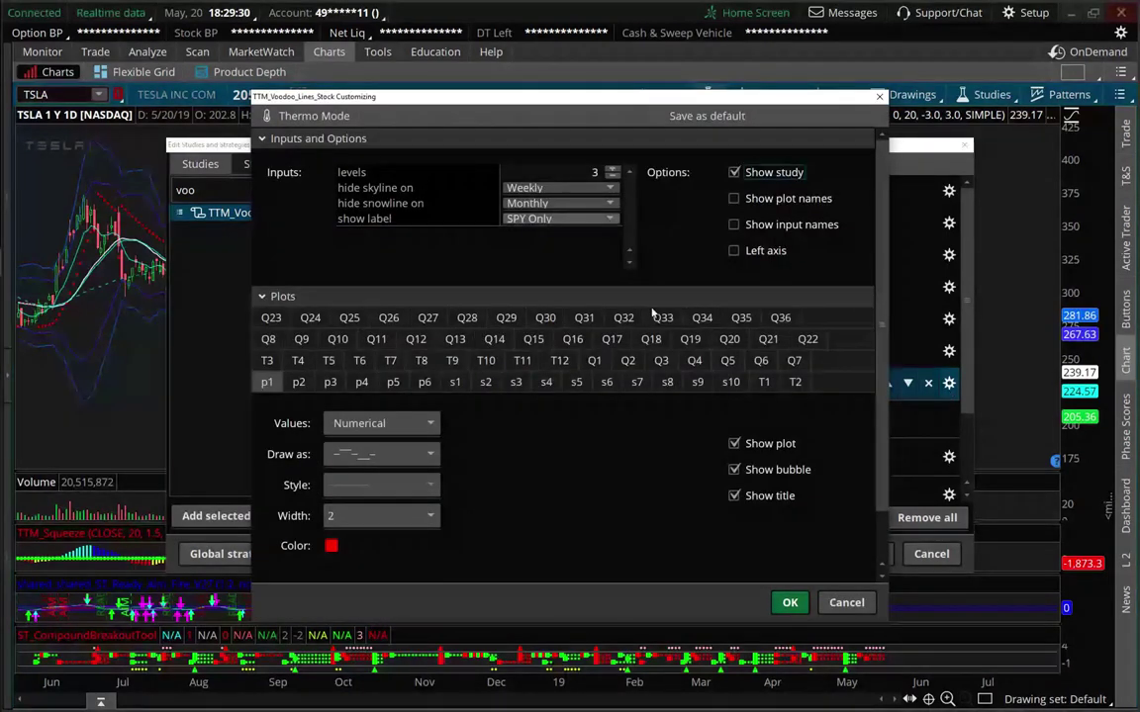
click(788, 605)
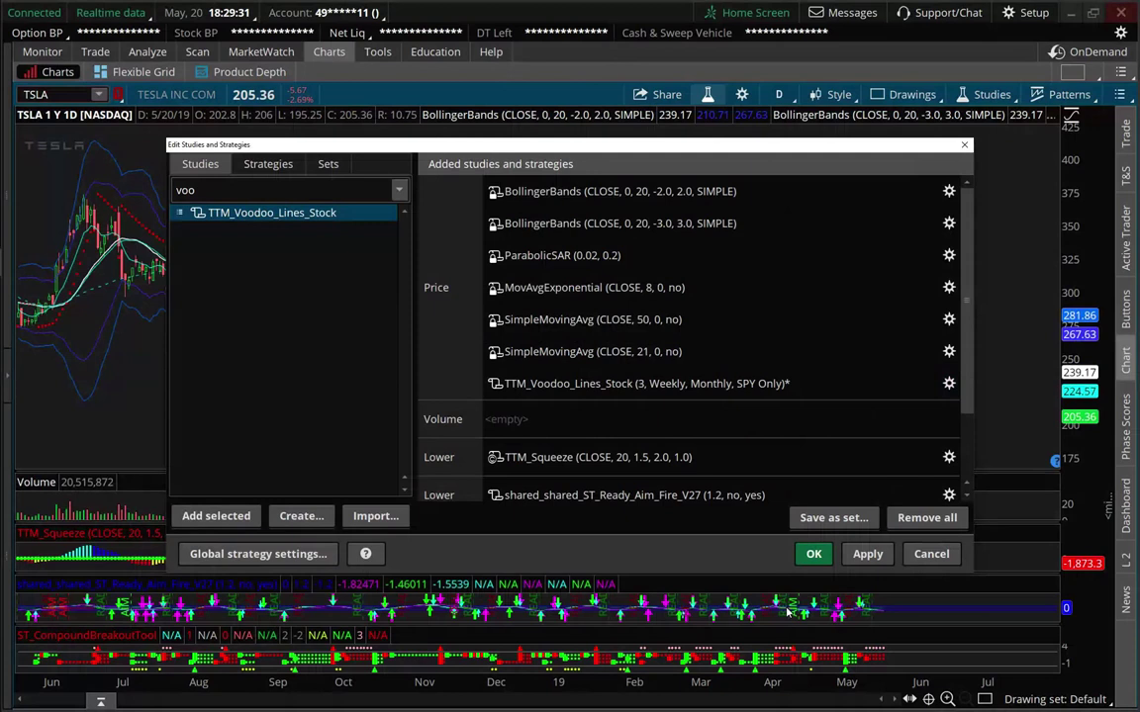
click(814, 554)
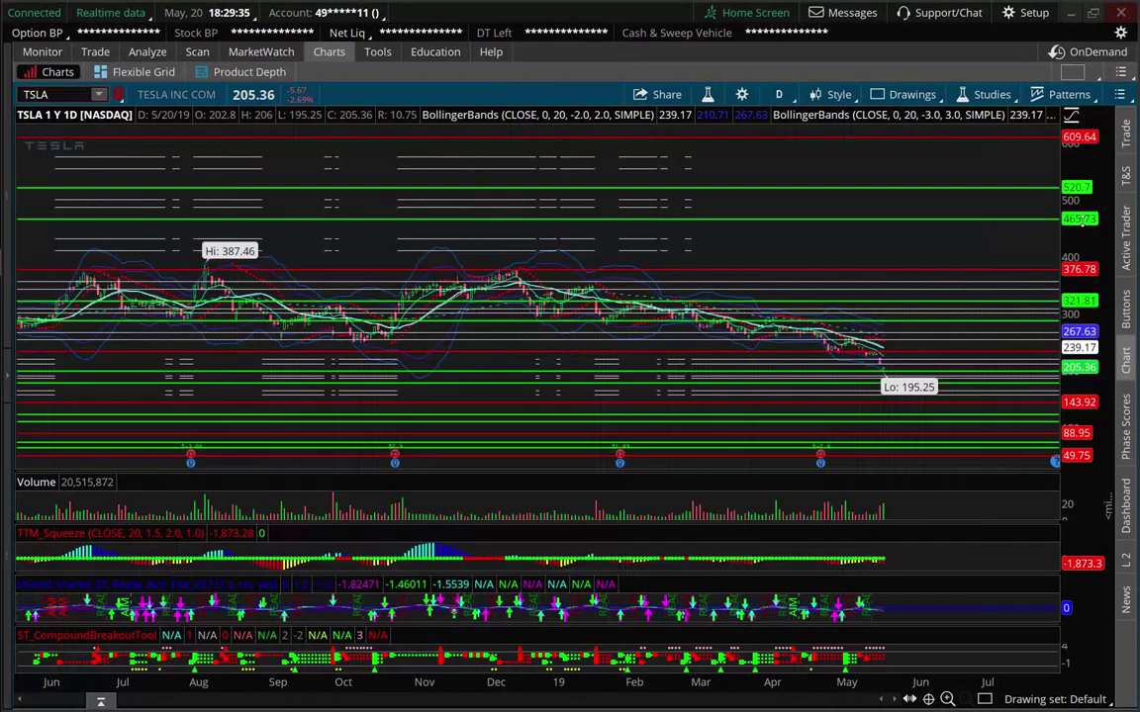
- Stretch the TSLA price scale and examine the Voodoo lines around the most recent candles
drag(1082, 220, 1065, 243)
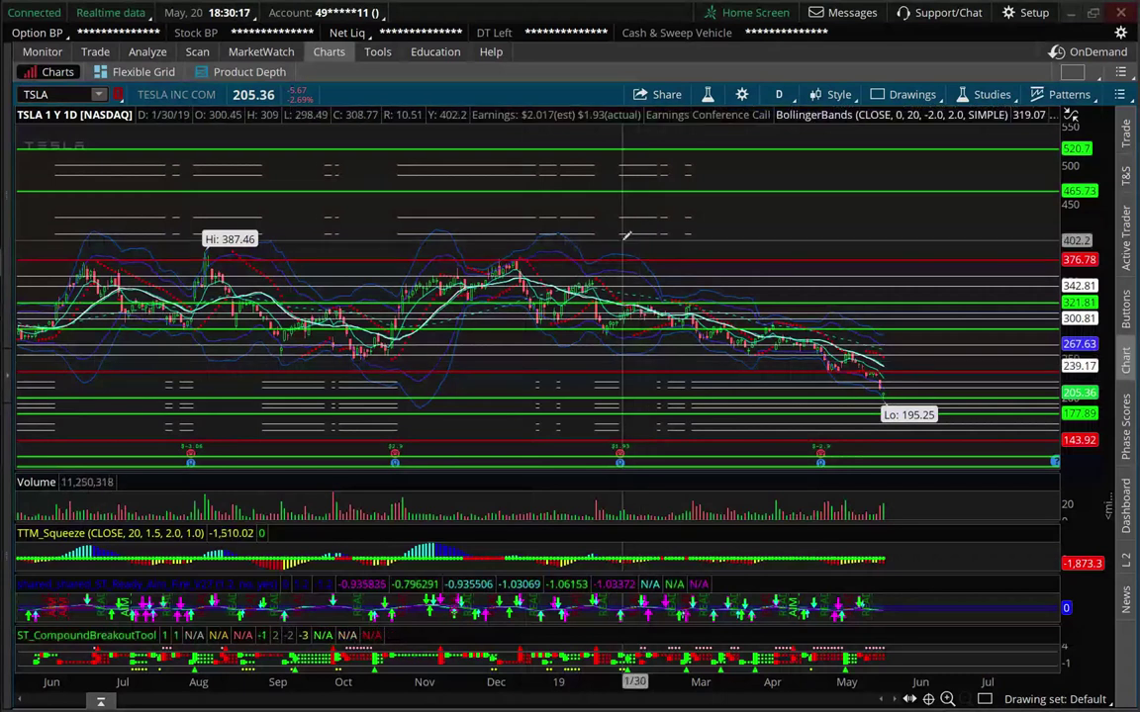
mouse_move(626, 236)
mouse_down()
mouse_move(1133, 274)
mouse_move(1136, 153)
mouse_move(1133, 469)
mouse_up()
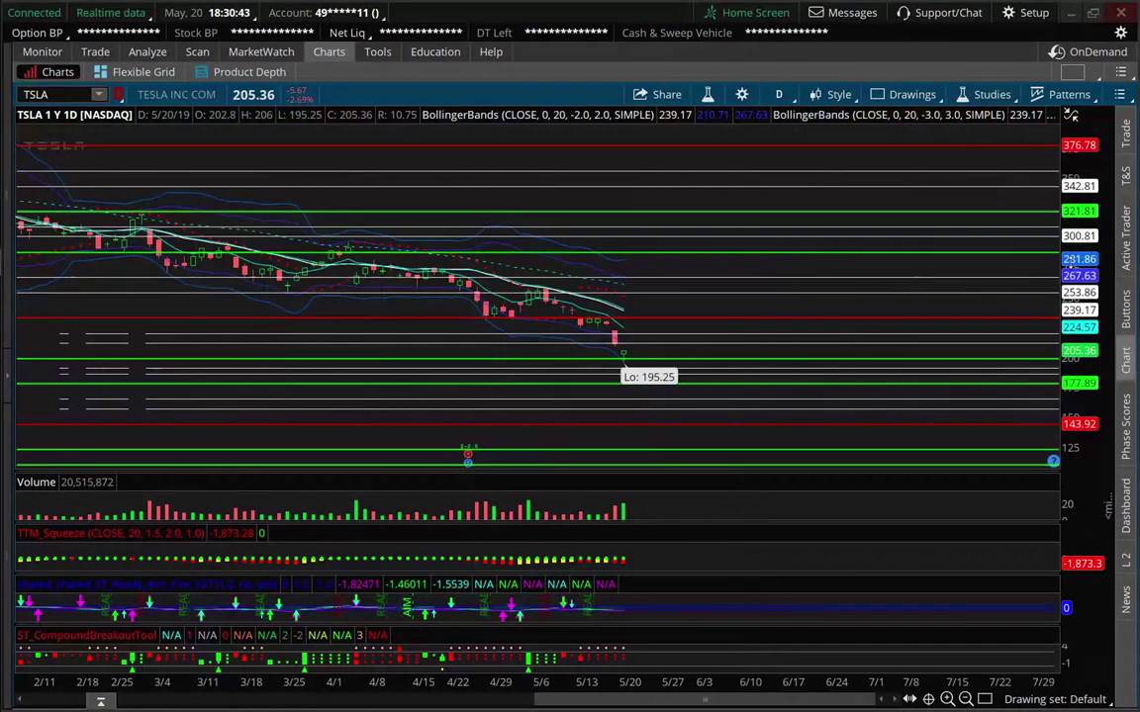
- Chart AMZN with a stretched price scale and examine how its candles react to the Voodoo lines
click(72, 92)
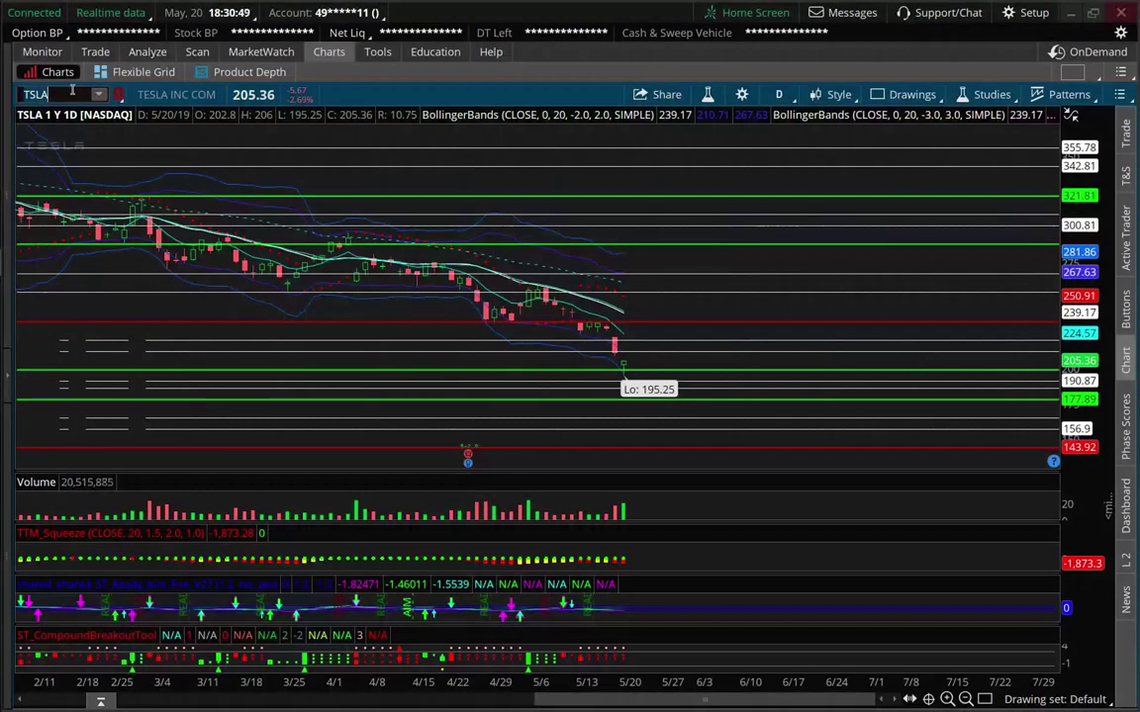
text(AMZN)
key(Return)
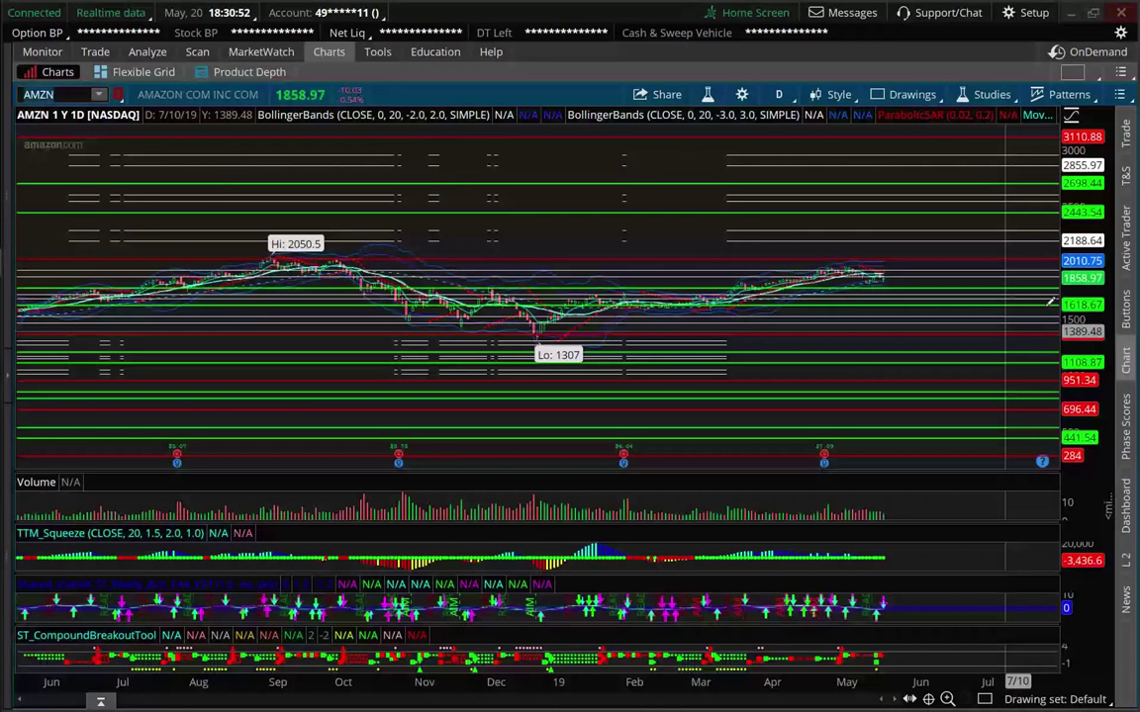
drag(1087, 211, 1092, 89)
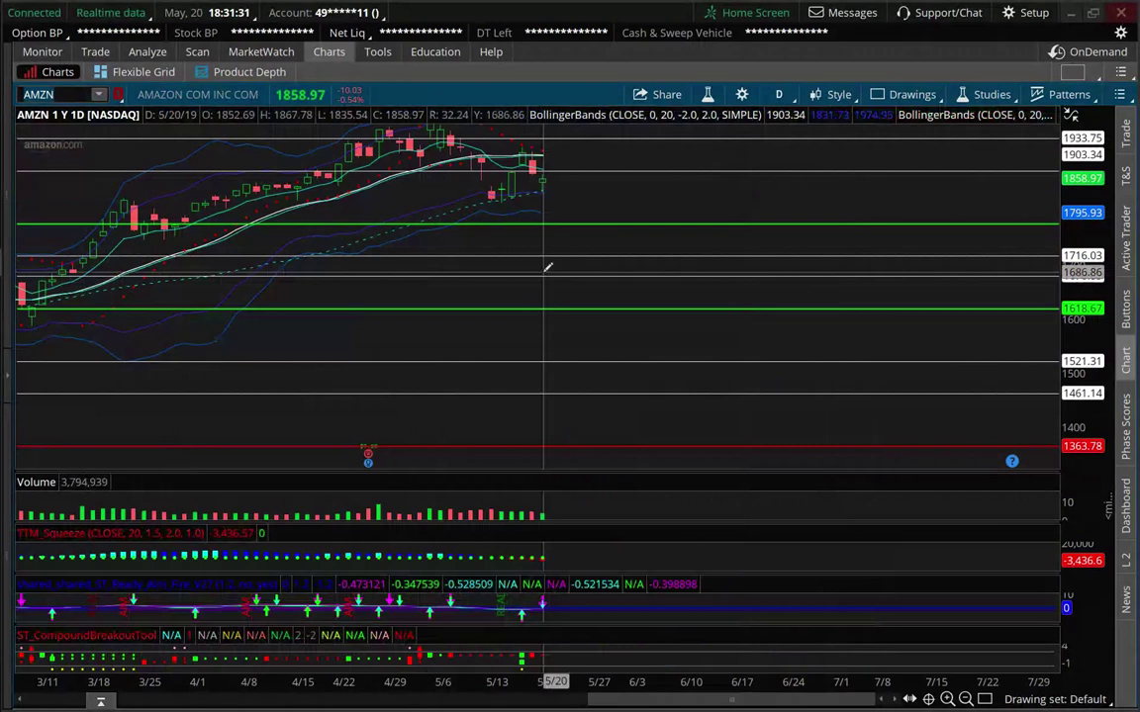
scroll(548, 266, down, 3)
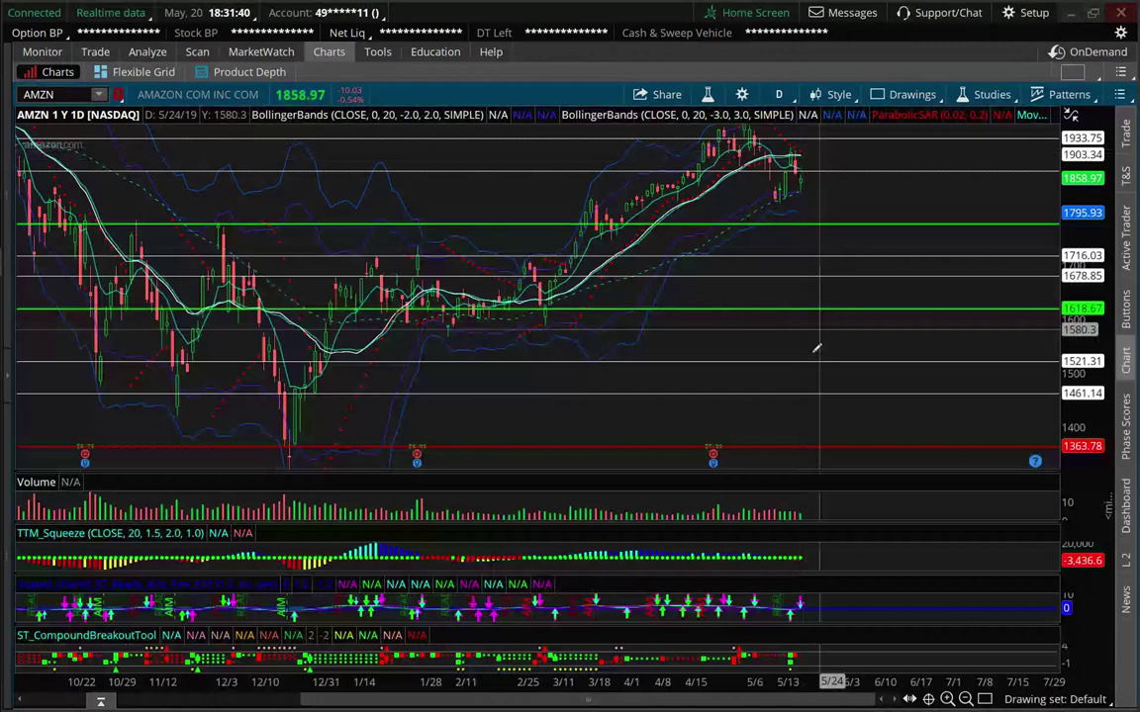
scroll(1037, 375, up, 3)
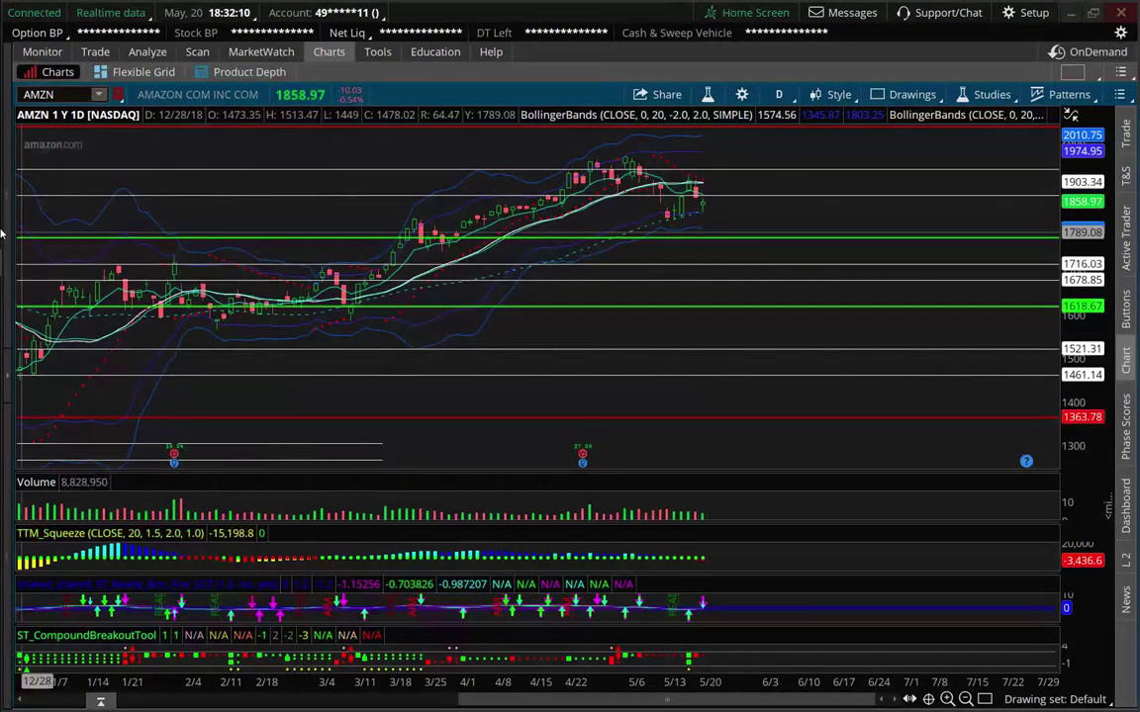
- Change the charted symbol to FB
click(59, 94)
text(FB)
key(Return)
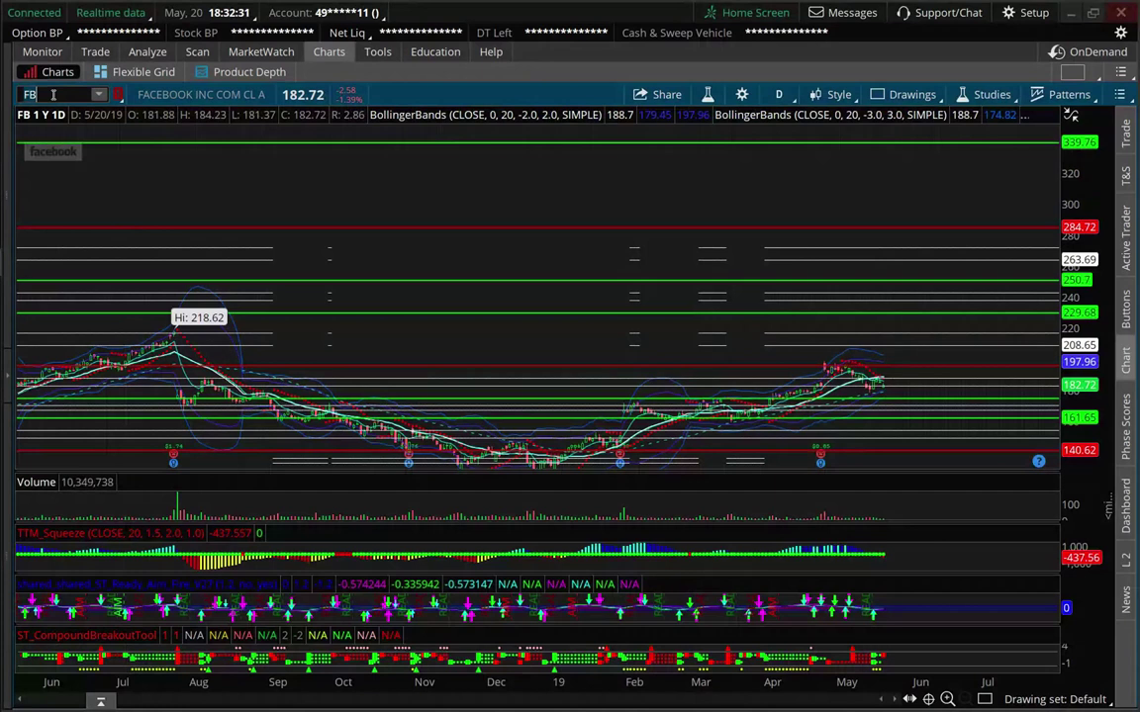
- Chart AMD and examine its most recent daily candles against the Voodoo lines
click(54, 94)
text(AMD)
key(Return)
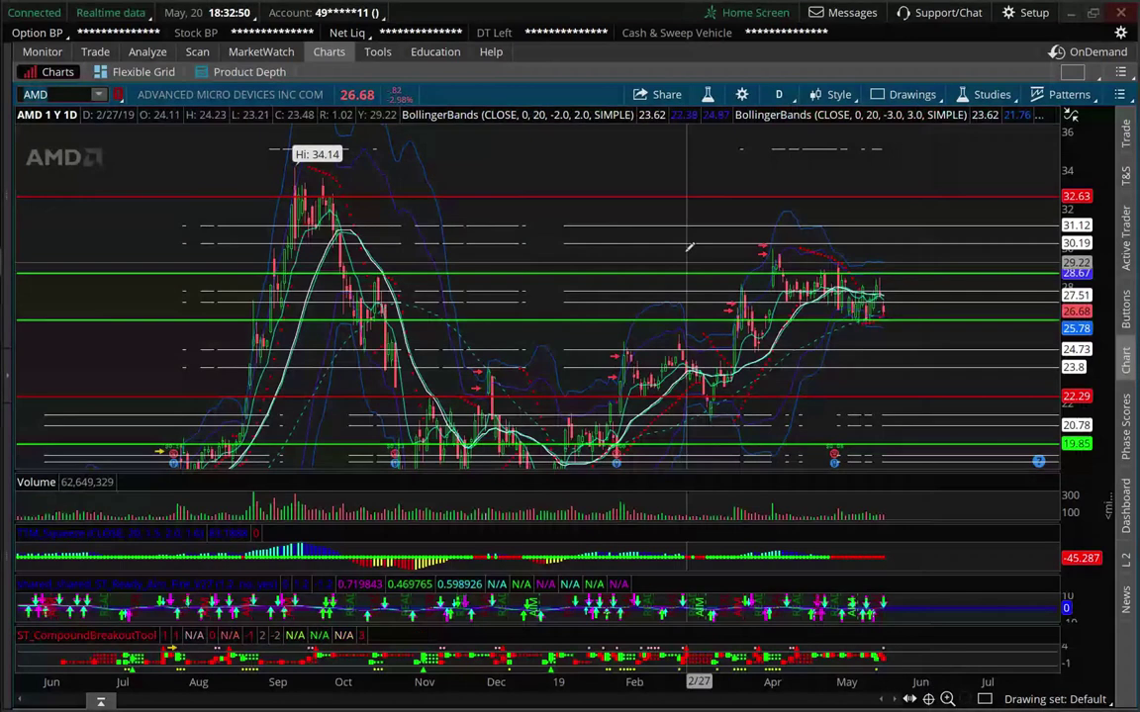
scroll(690, 247, up, 3)
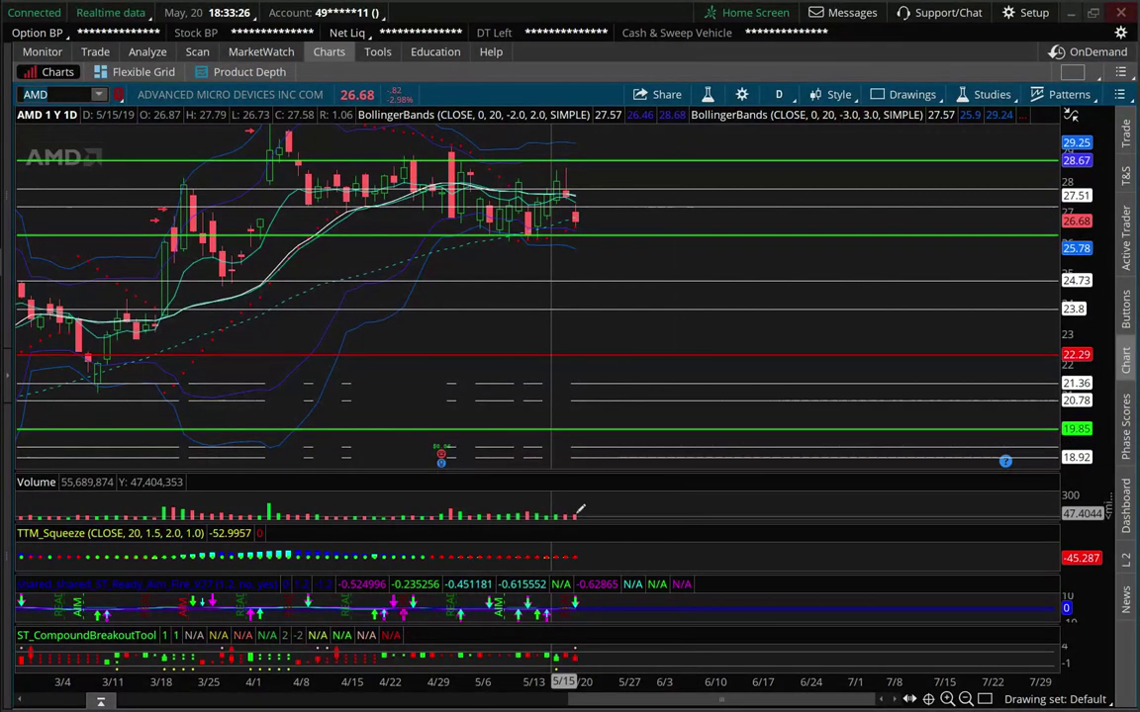
scroll(692, 512, up, 2)
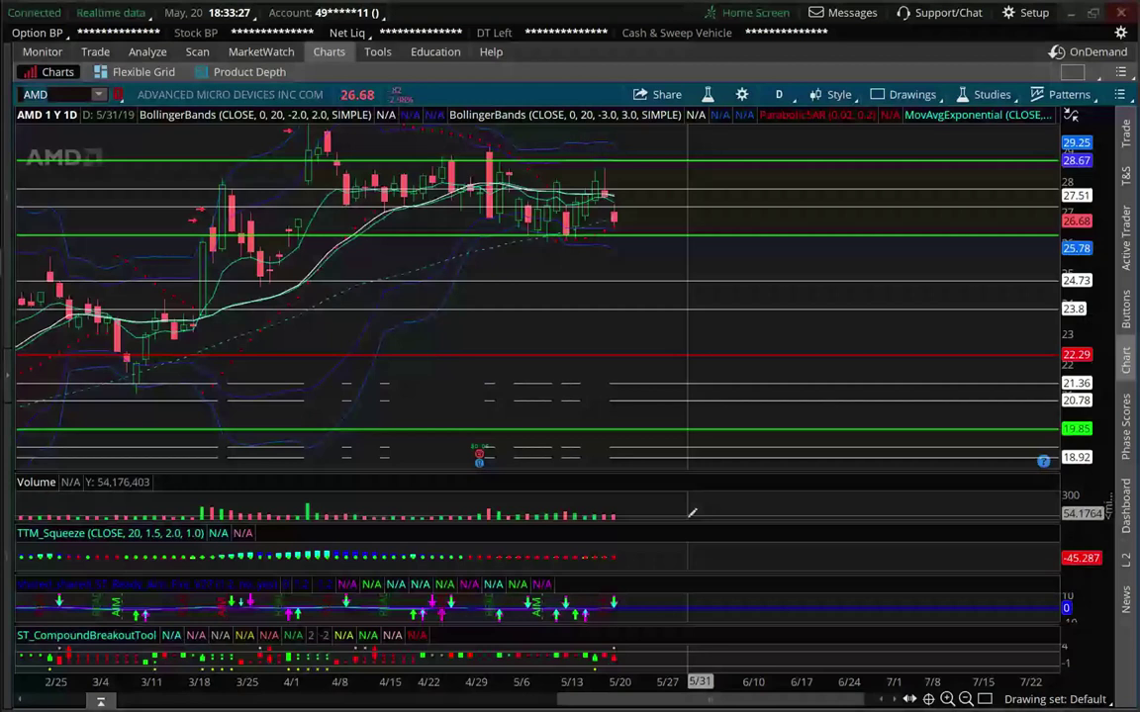
- Enlarge the AMD chart's TTM_Squeeze, Volume and Ready_Aim_Fire panes in turn to inspect each study
drag(691, 513, 716, 460)
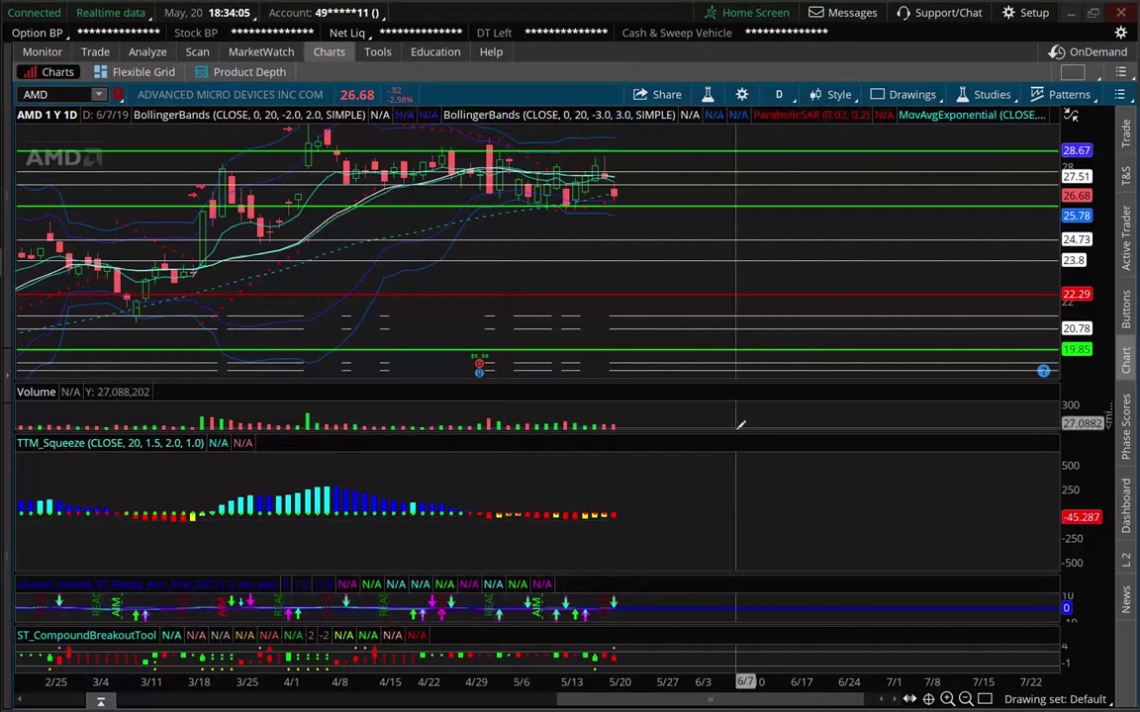
drag(737, 432, 705, 487)
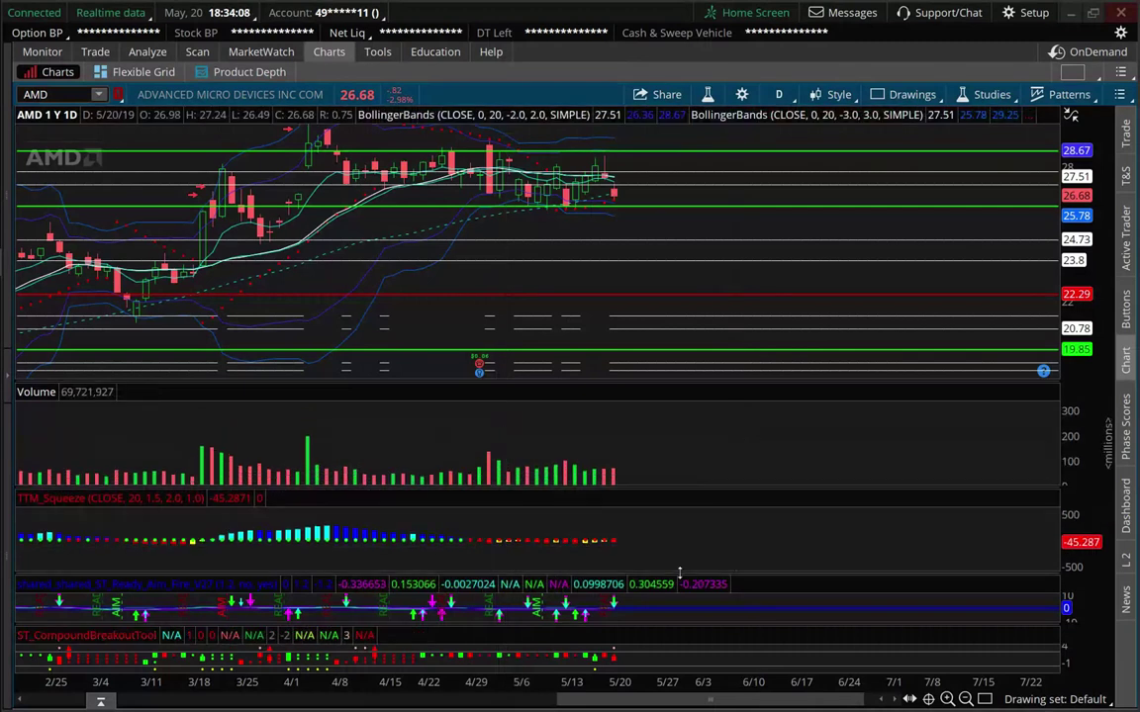
drag(680, 572, 686, 492)
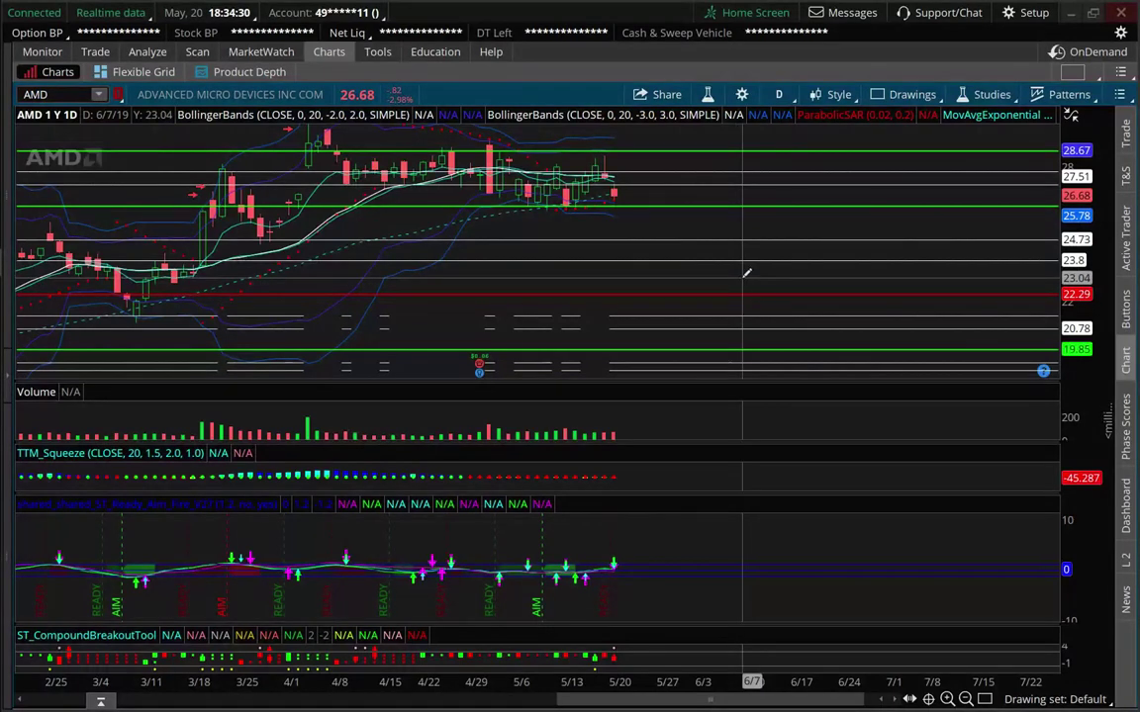
click(965, 698)
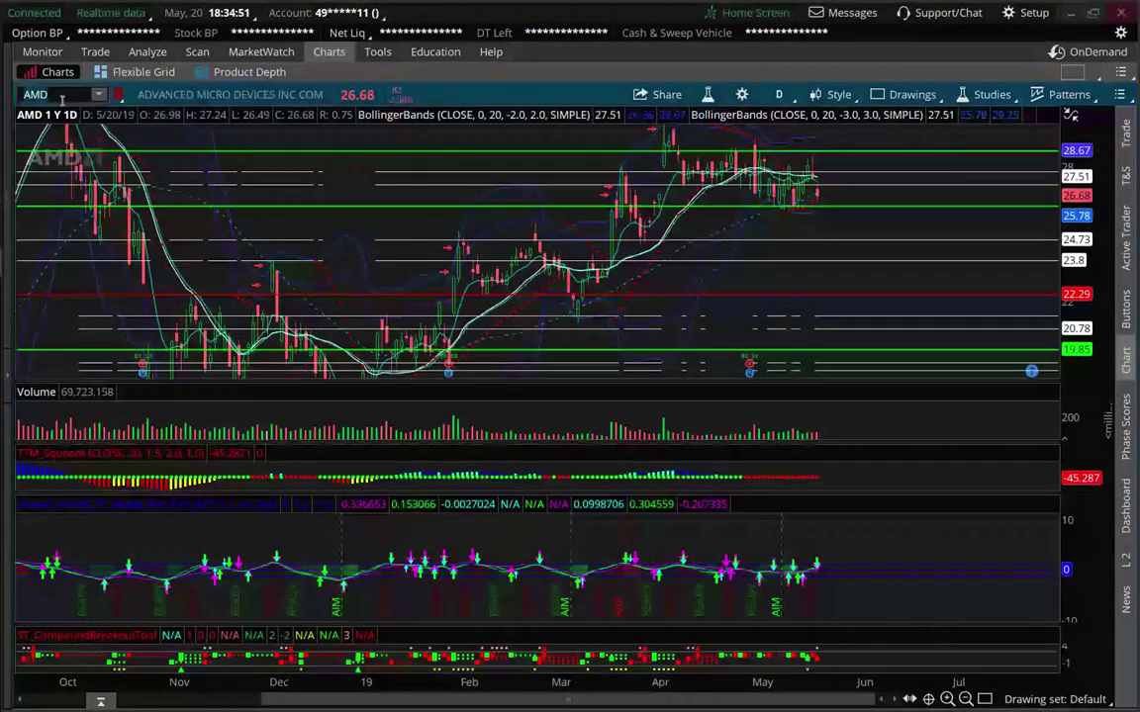
click(62, 99)
text(M)
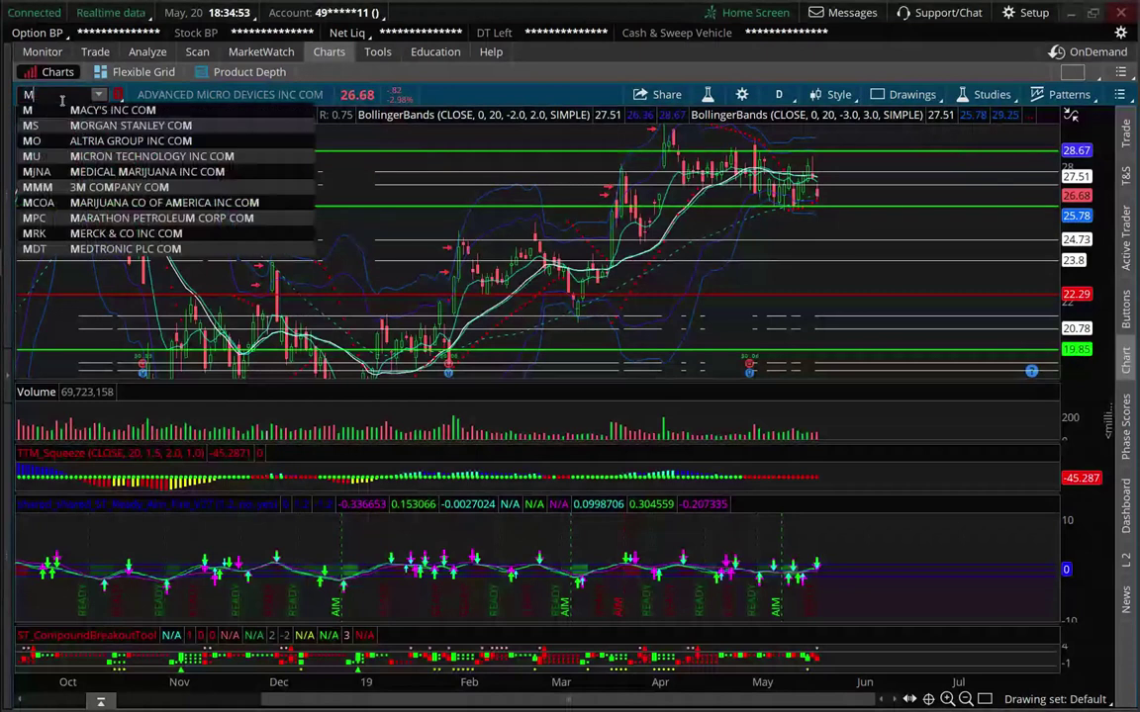
text(CS)
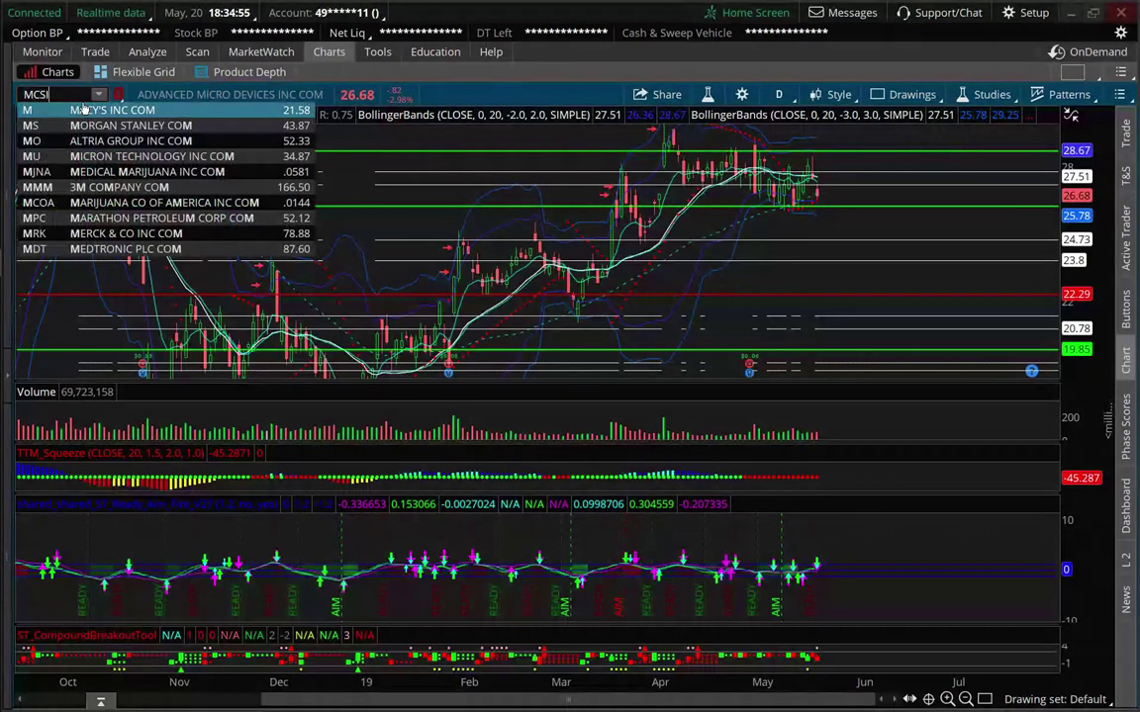
key(BackSpace)
key(BackSpace)
key(BackSpace)
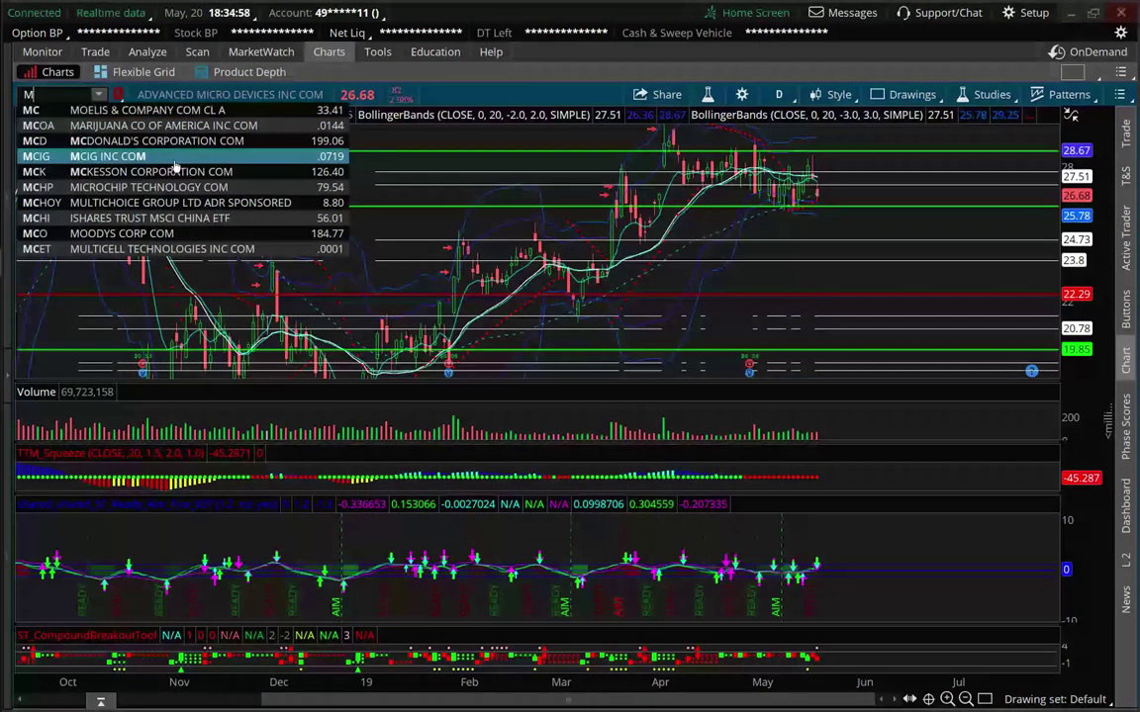
text(SCI)
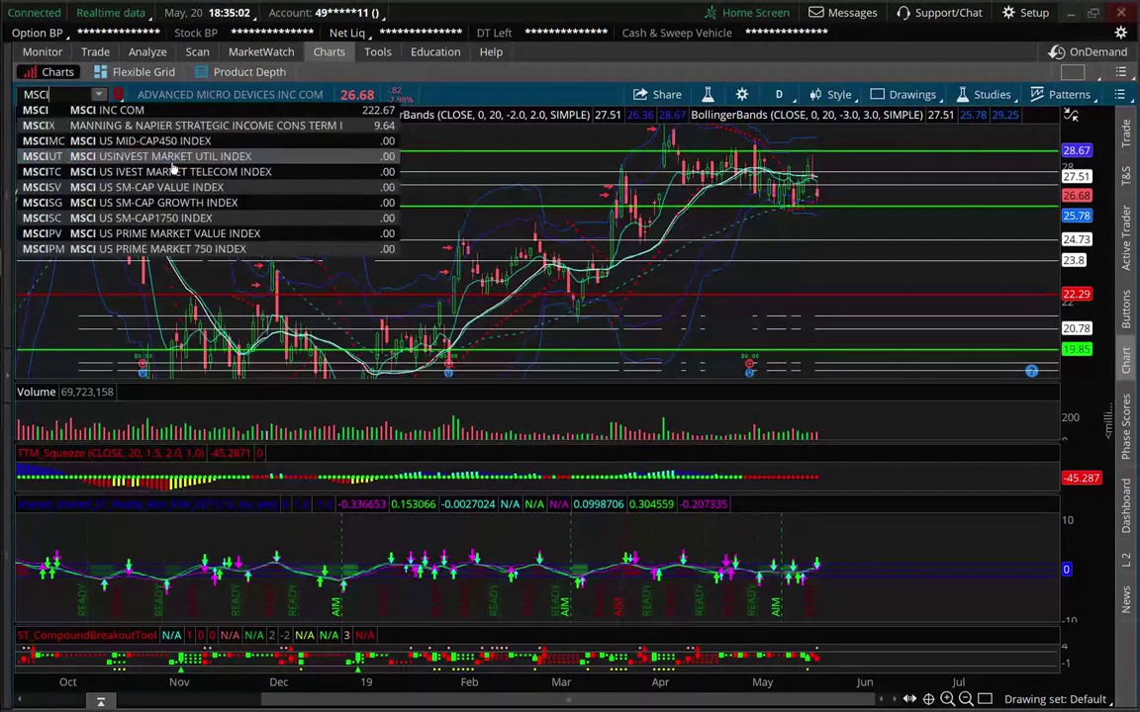
mouse_move(20, 240)
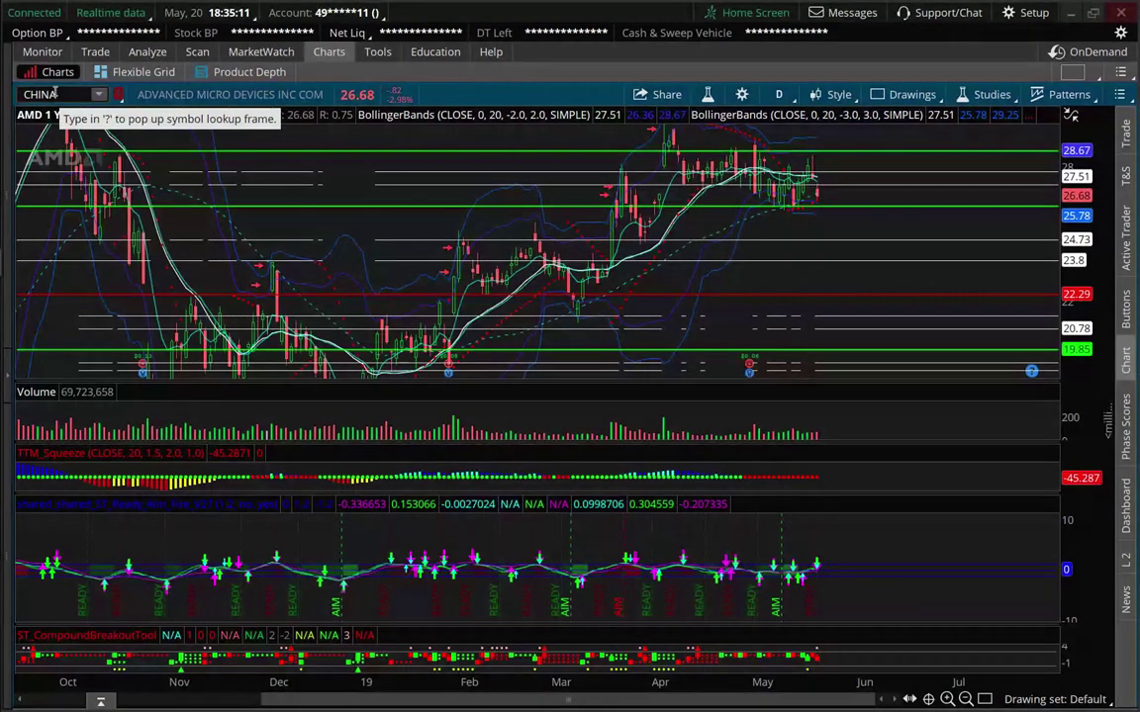
- Change the charted symbol to CHAD, the Direxion CSI300 China ETF
click(55, 93)
key(BackSpace)
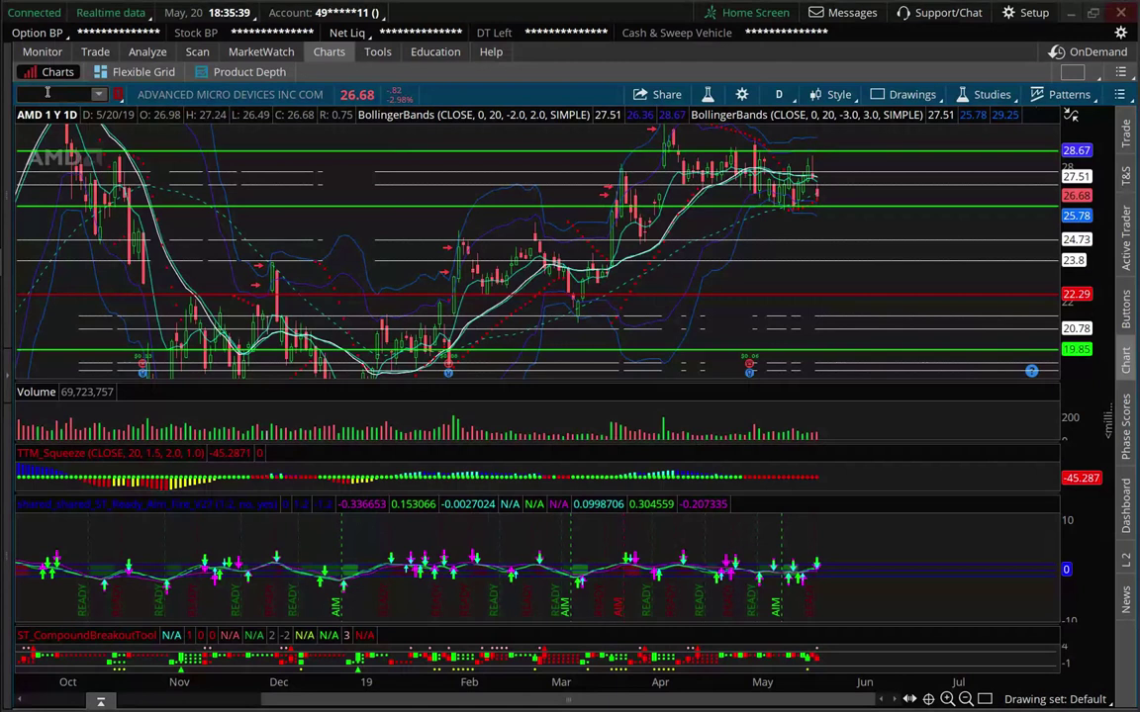
text(CHAD)
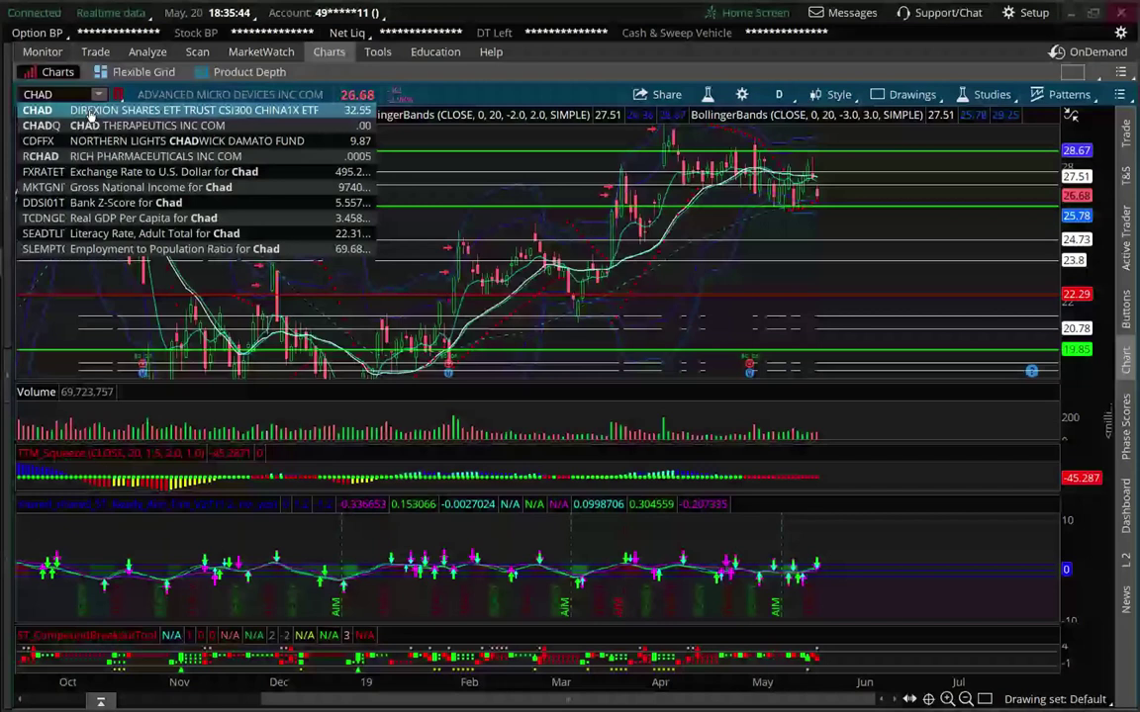
click(89, 112)
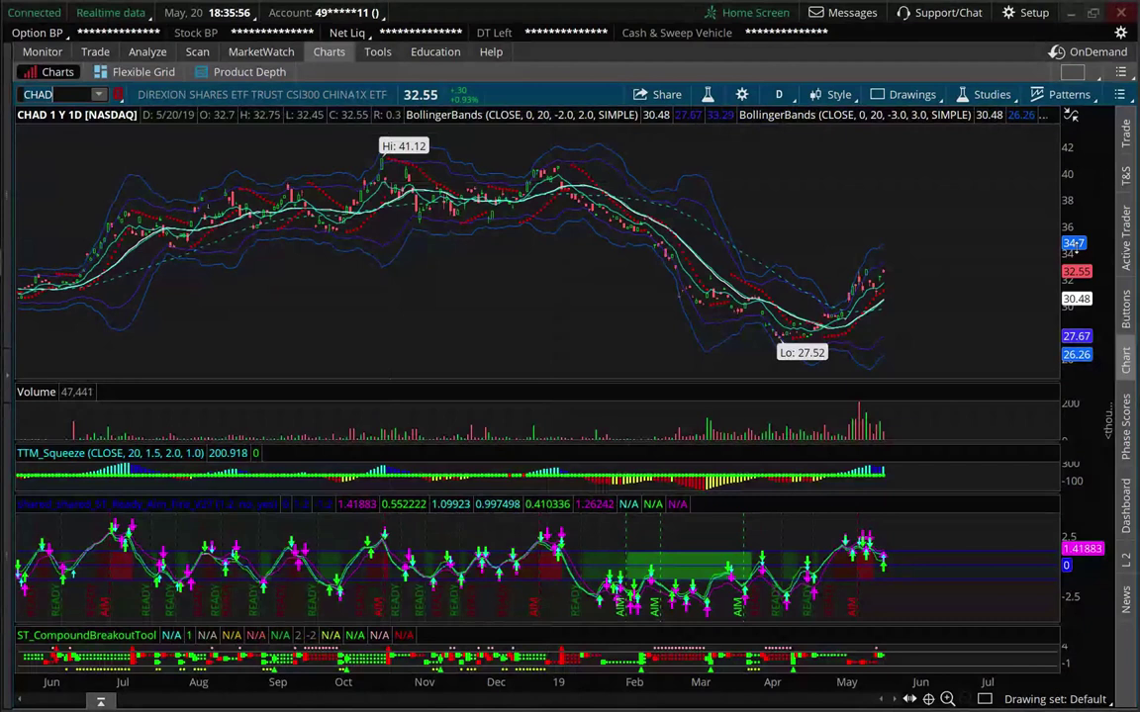
- Enlarge the CHAD chart's price pane by shrinking the Ready_Aim_Fire pane, and stretch the price scale
click(1071, 115)
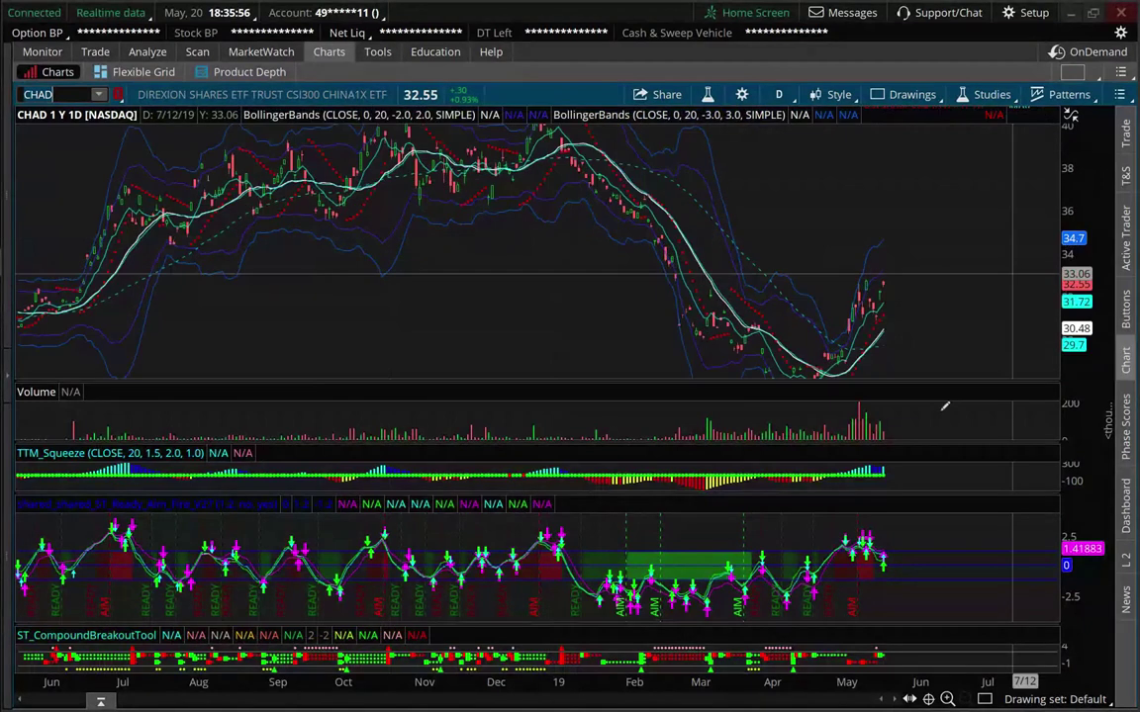
drag(945, 406, 964, 492)
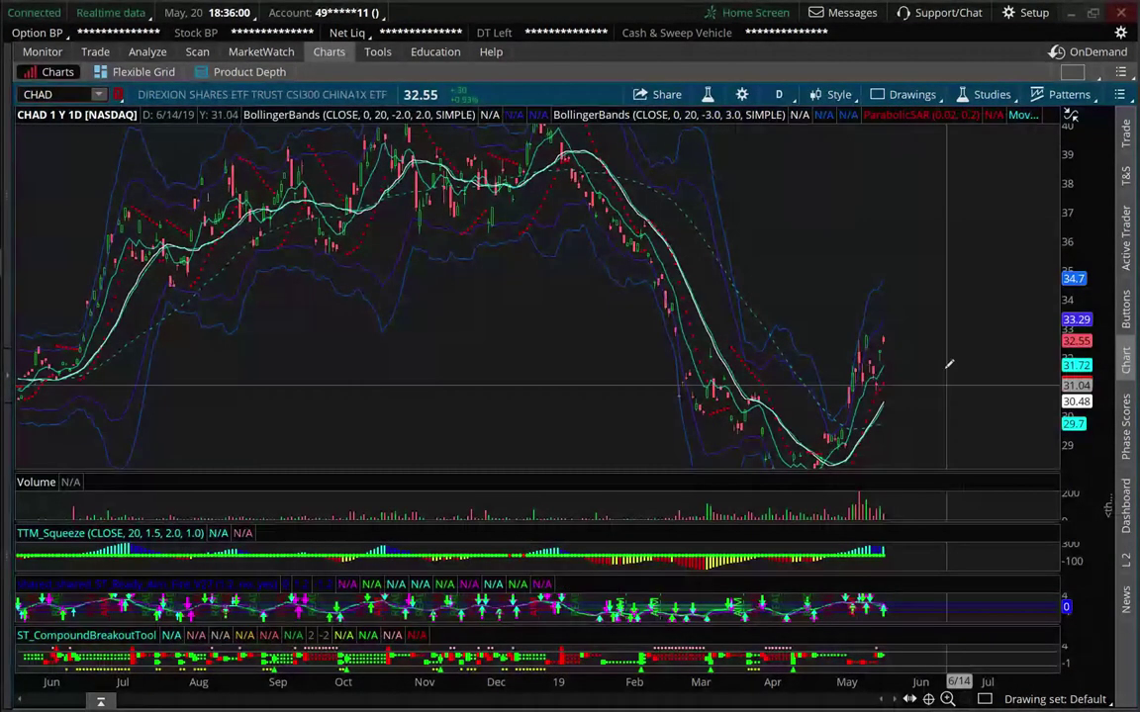
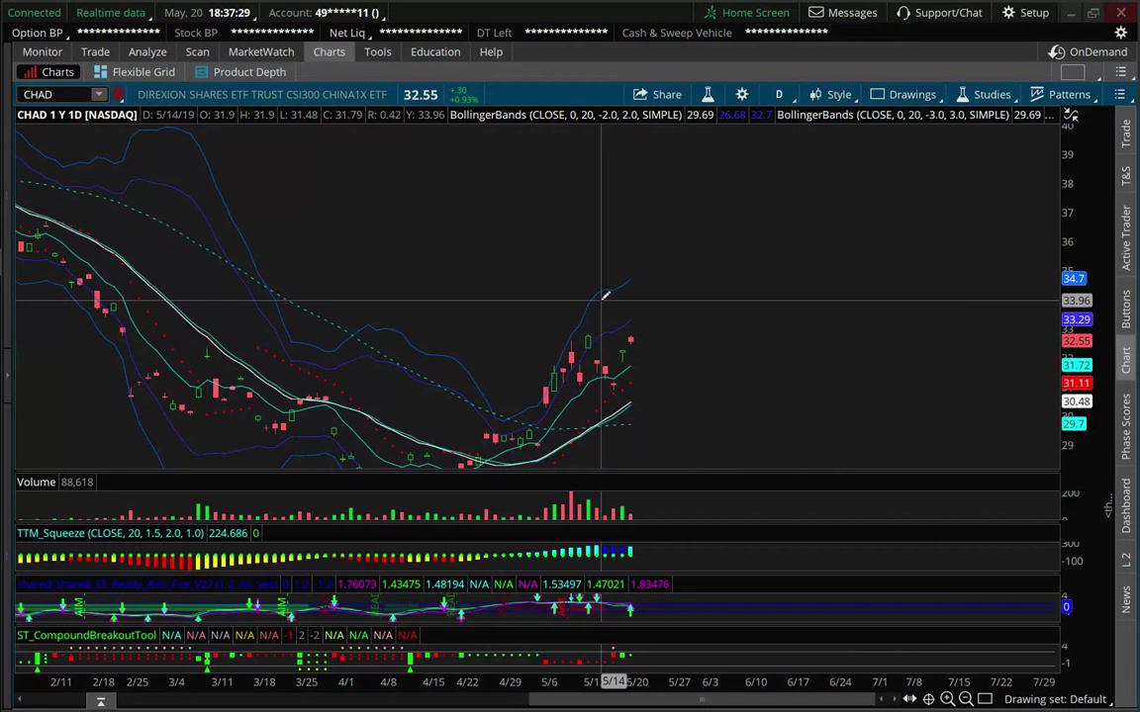
scroll(952, 308, down, 3)
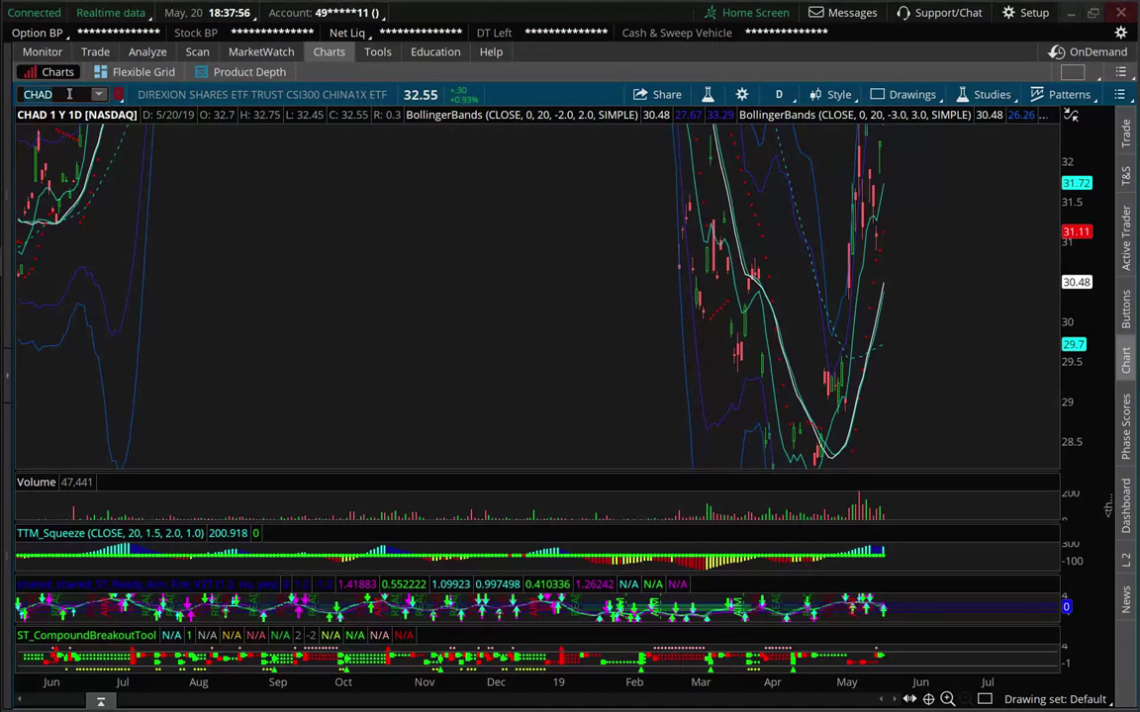
- Chart MSCI on the 3-year weekly time frame
click(70, 94)
text(MSCI)
key(Return)
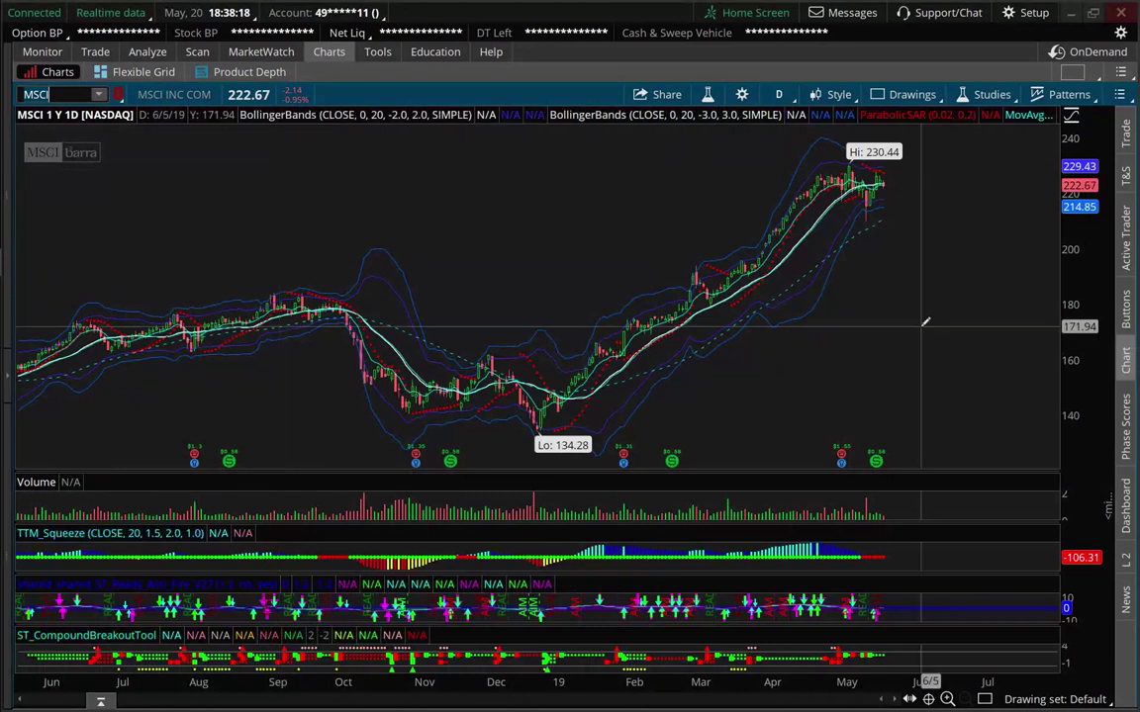
click(778, 94)
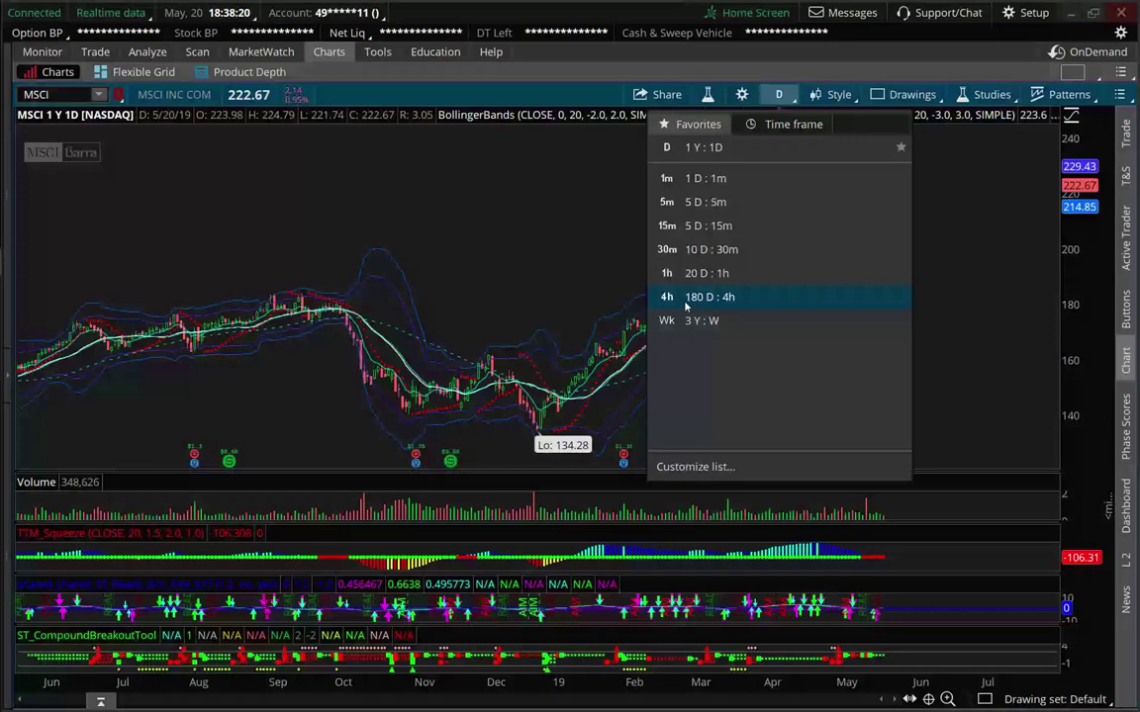
click(693, 319)
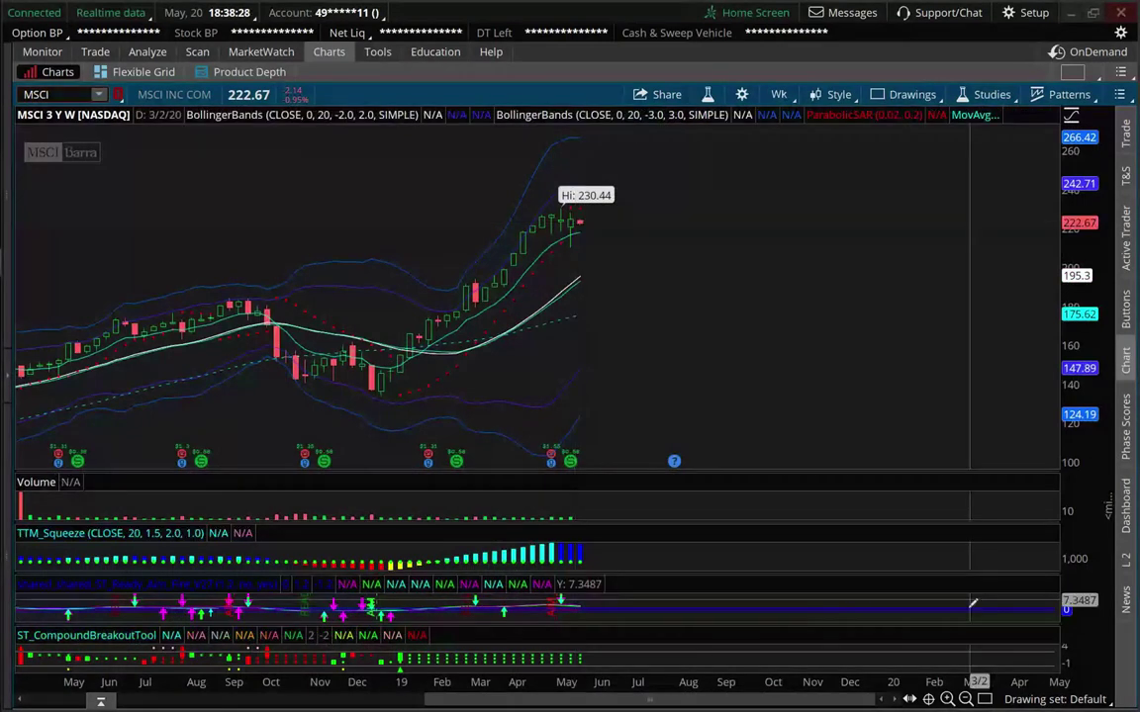
- Focus on the latest MSCI weekly candles and enlarge the Ready_Aim_Fire pane
click(966, 698)
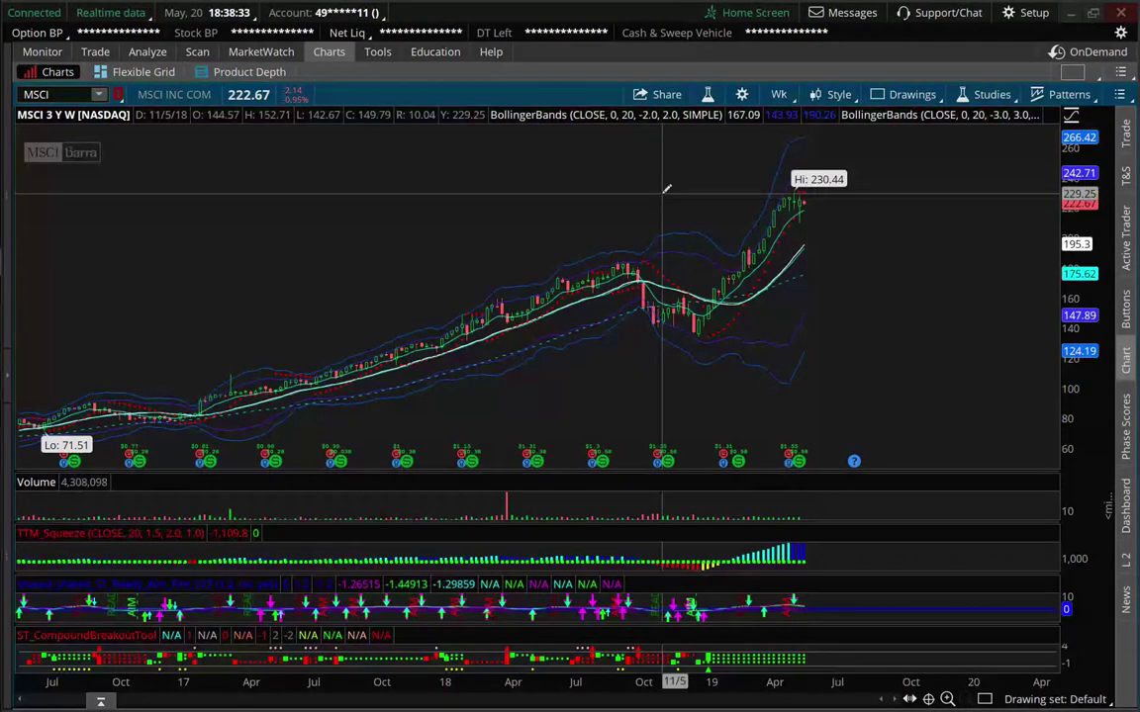
drag(666, 188, 751, 265)
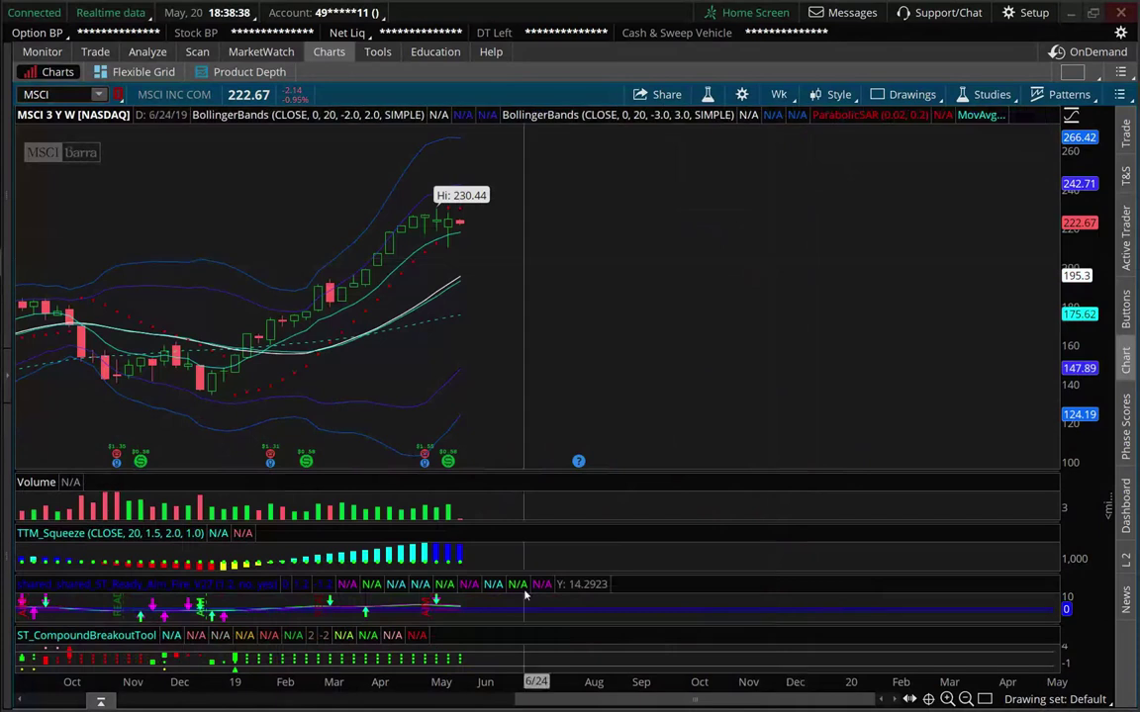
drag(529, 572, 540, 486)
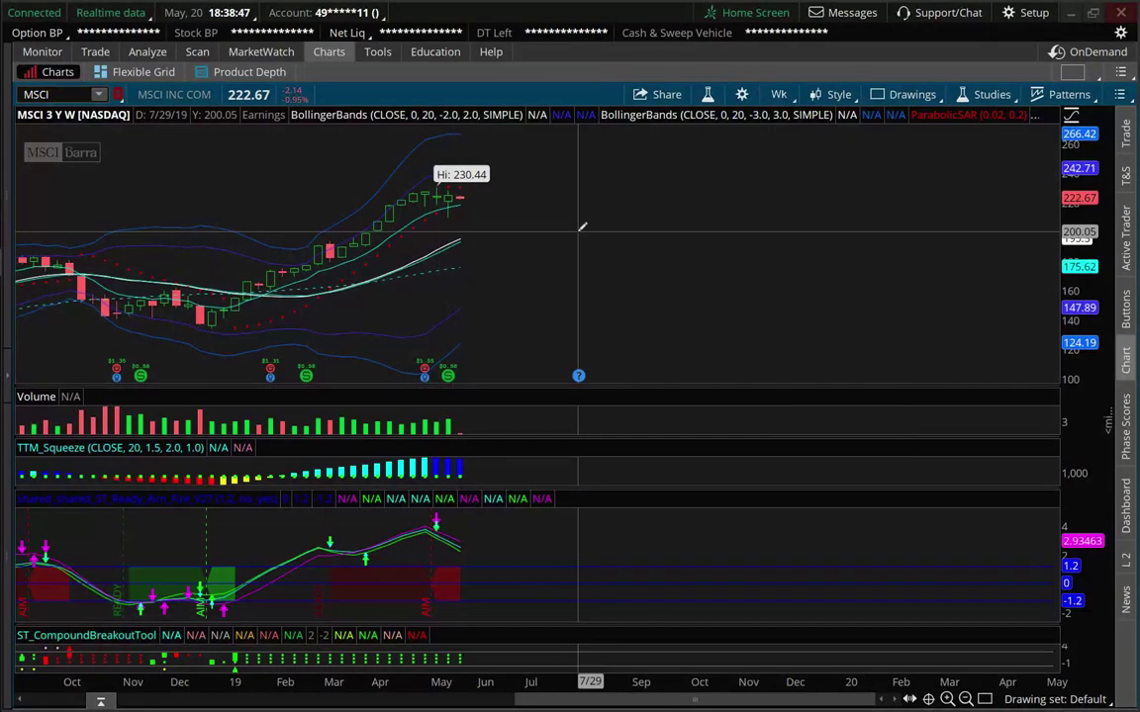
- Set the MSCI chart to the 1-year daily time frame and enlarge its TTM_Squeeze and price panes
click(779, 94)
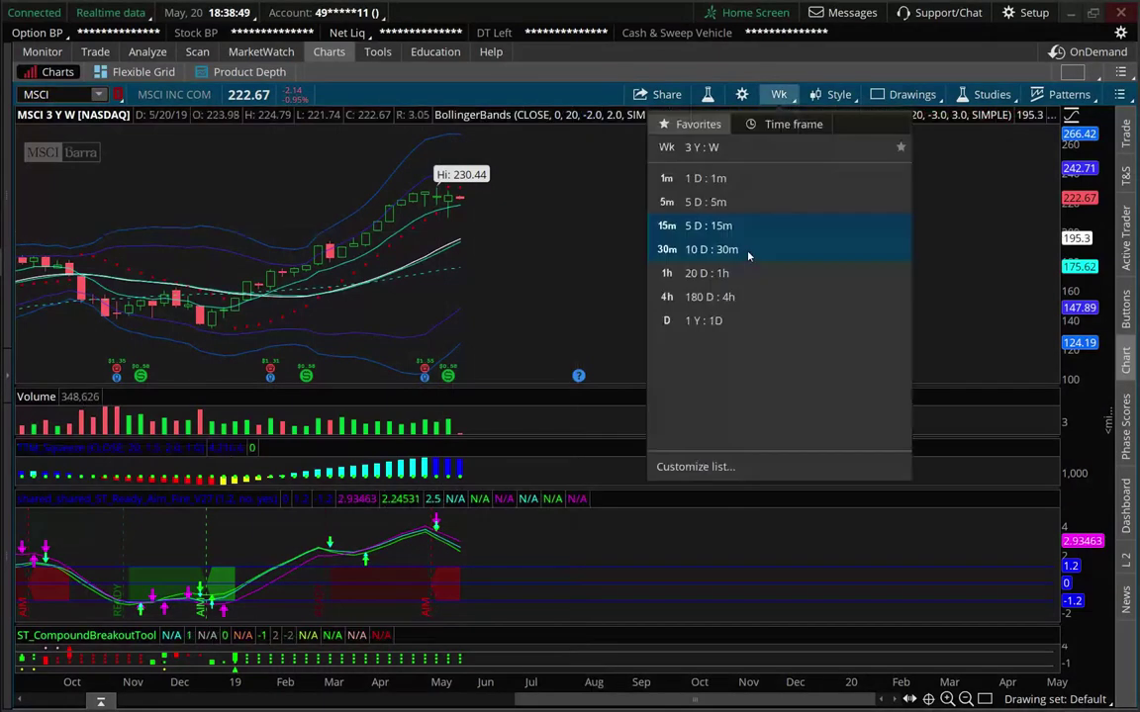
click(737, 319)
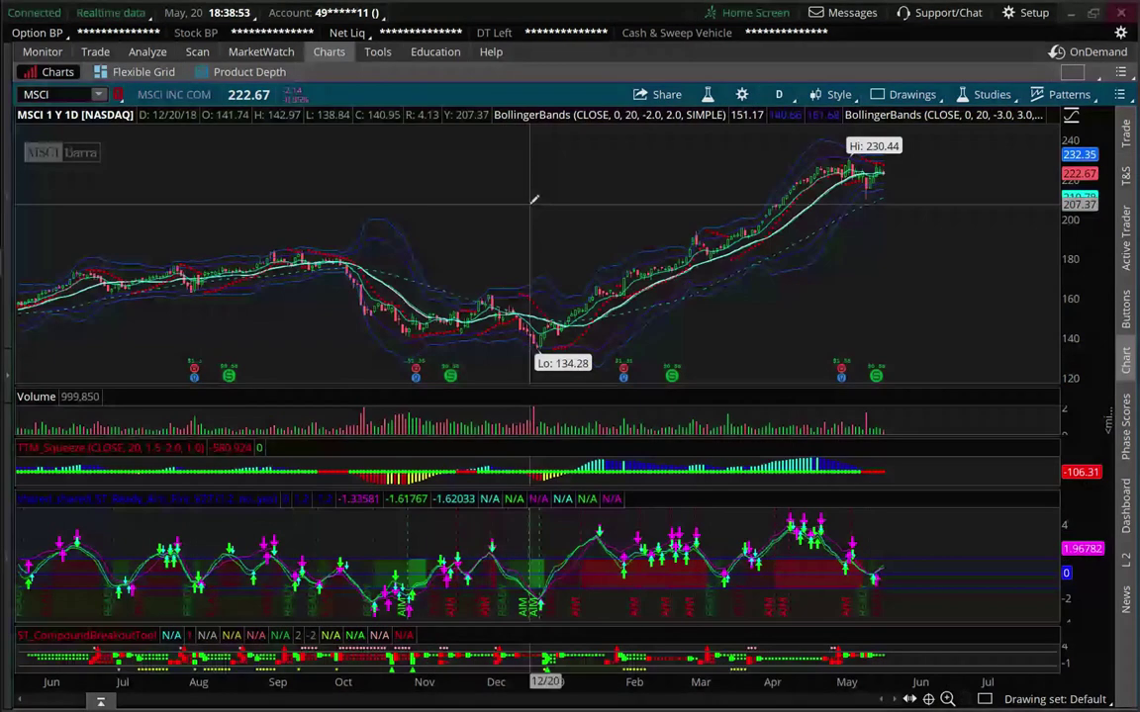
scroll(766, 233, up, 2)
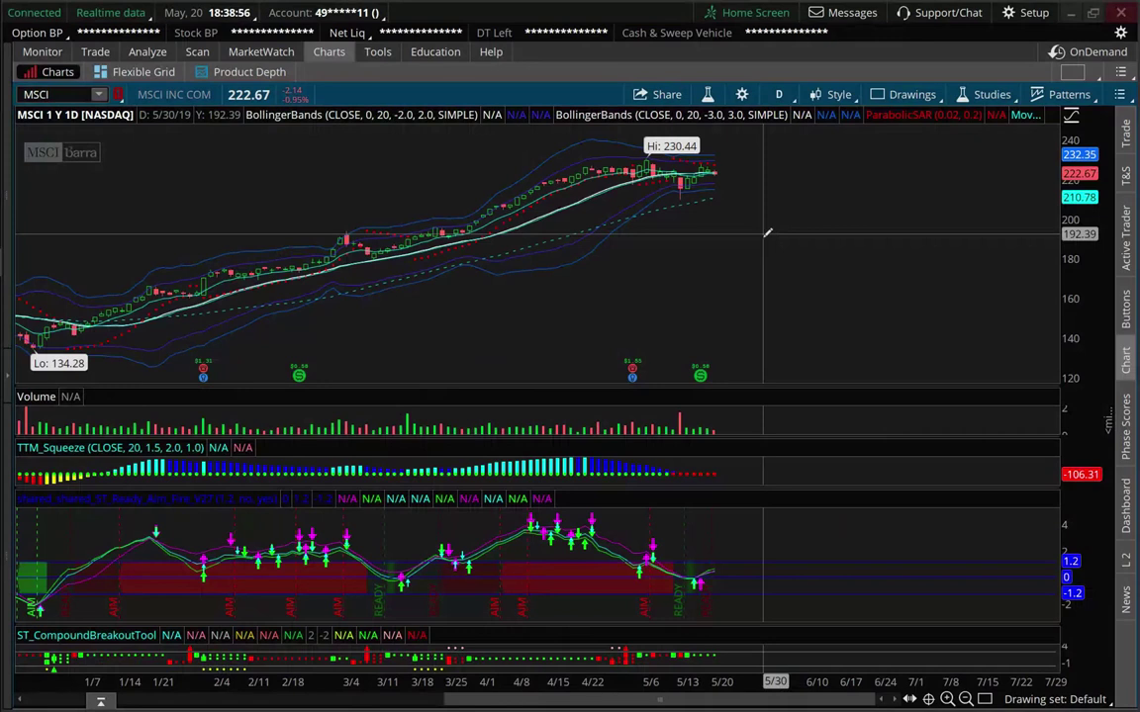
scroll(767, 233, up, 2)
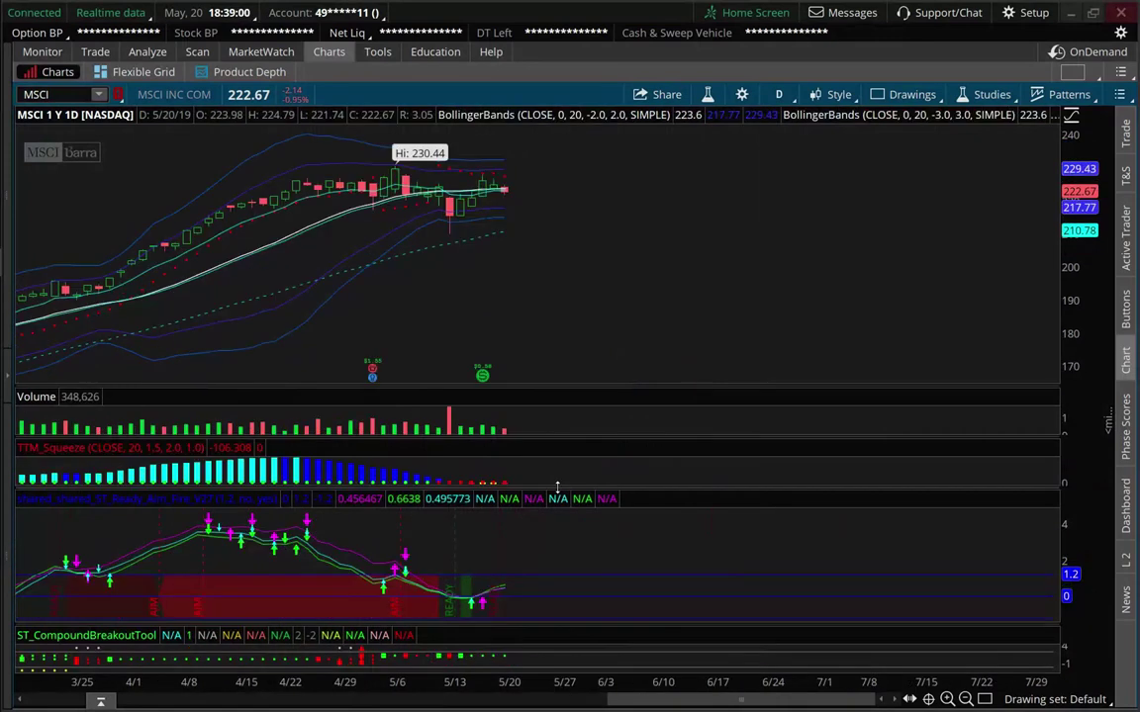
drag(557, 485, 557, 524)
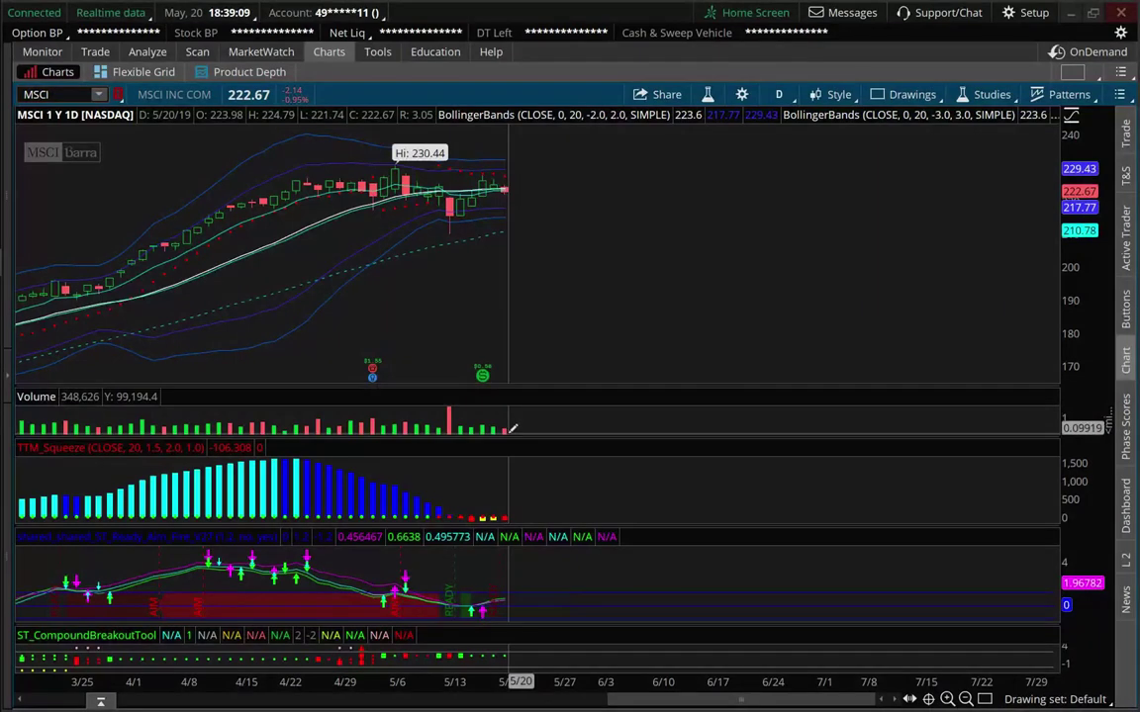
drag(690, 385, 691, 402)
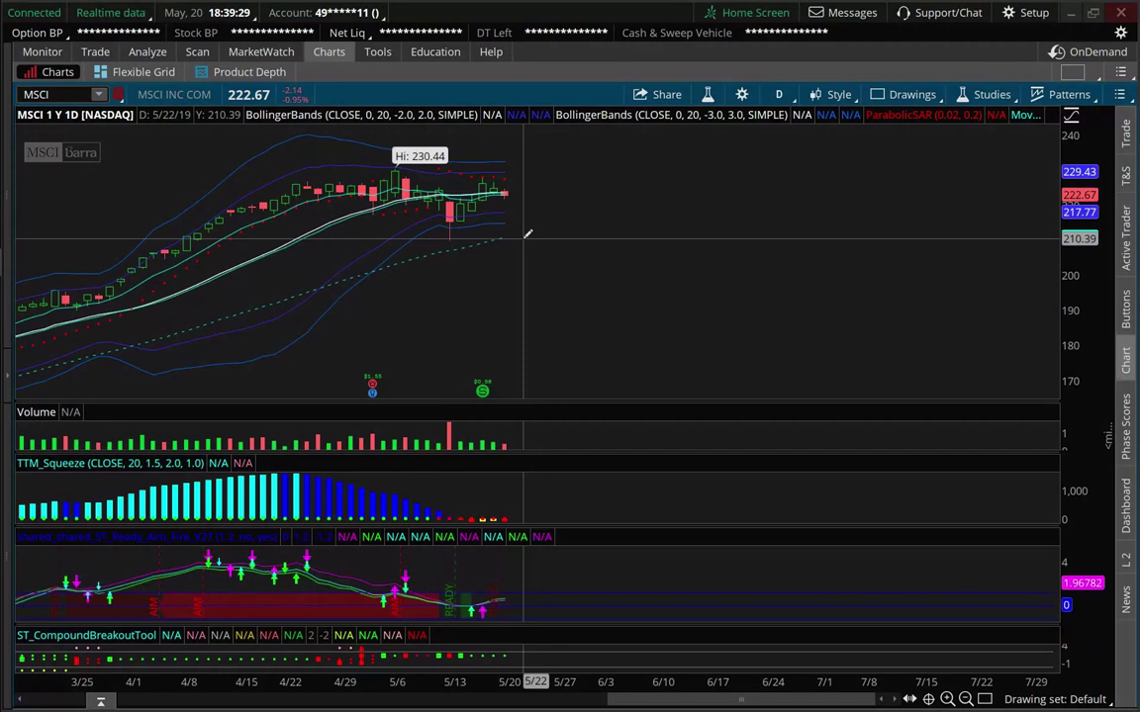
- Enlarge the Volume and TTM_Squeeze panes to examine MSCI's most recent daily bars
click(966, 700)
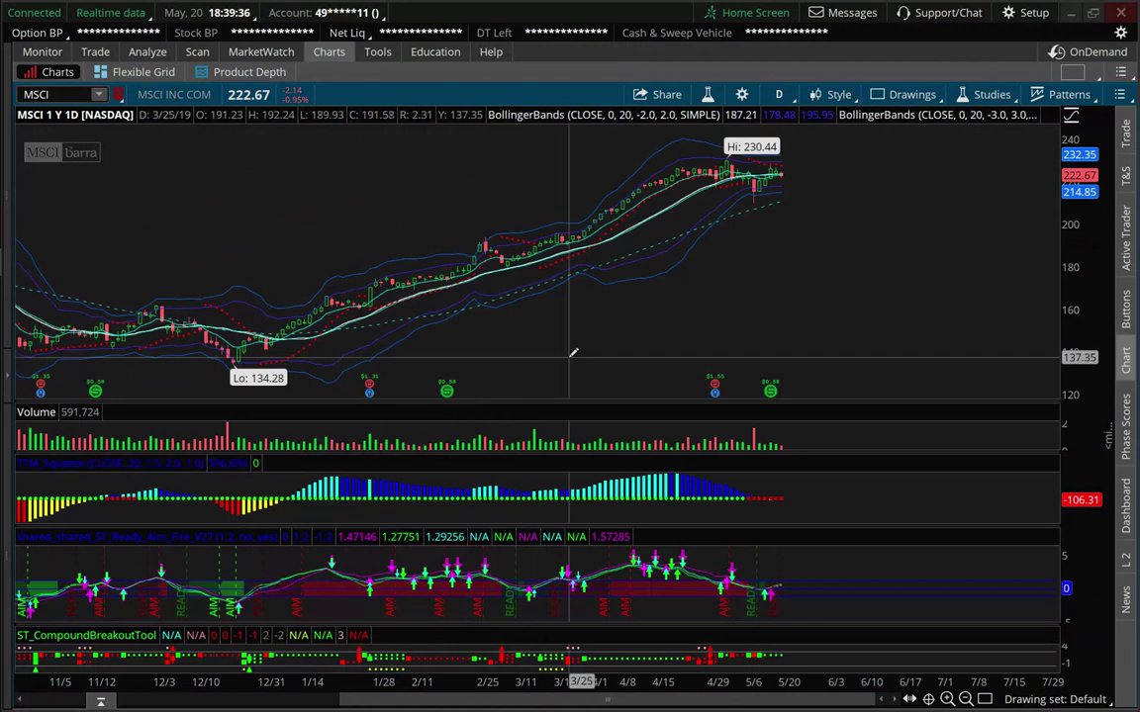
scroll(675, 465, up, 3)
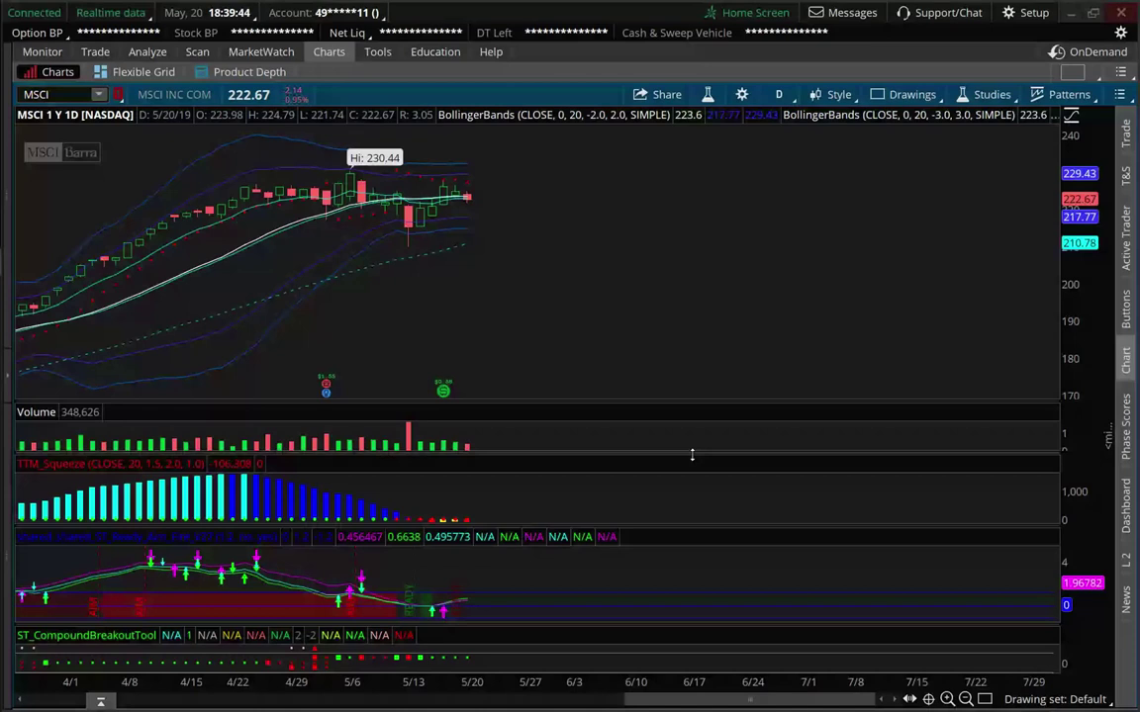
drag(693, 455, 692, 468)
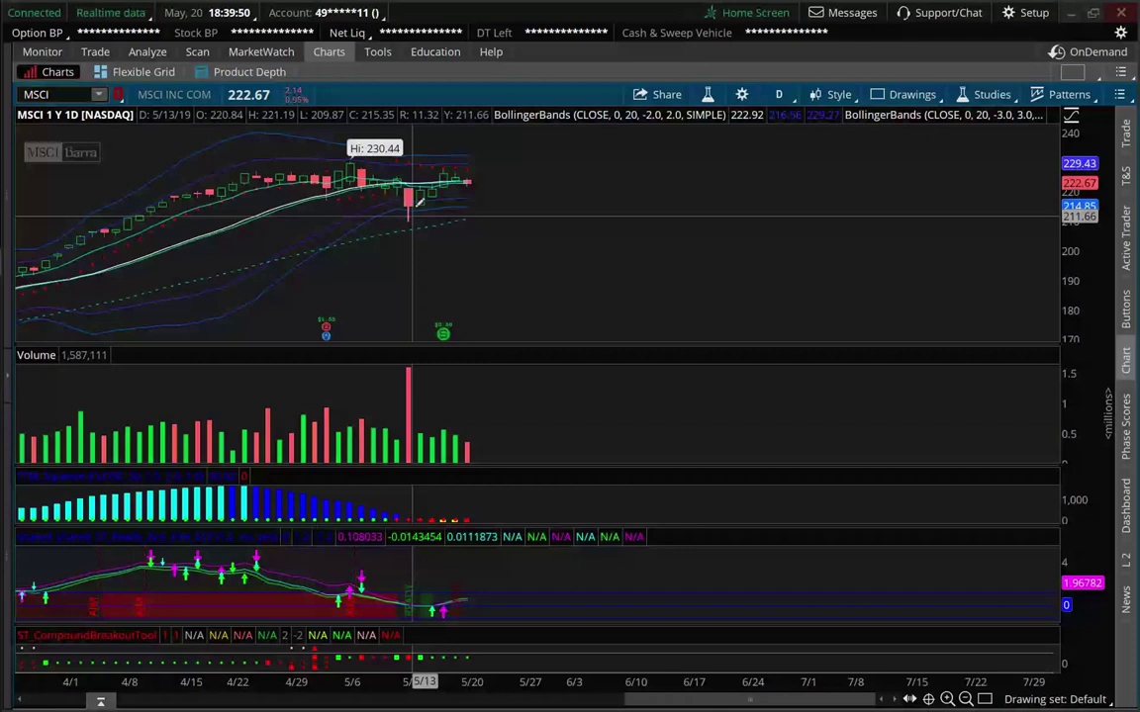
drag(638, 527, 638, 556)
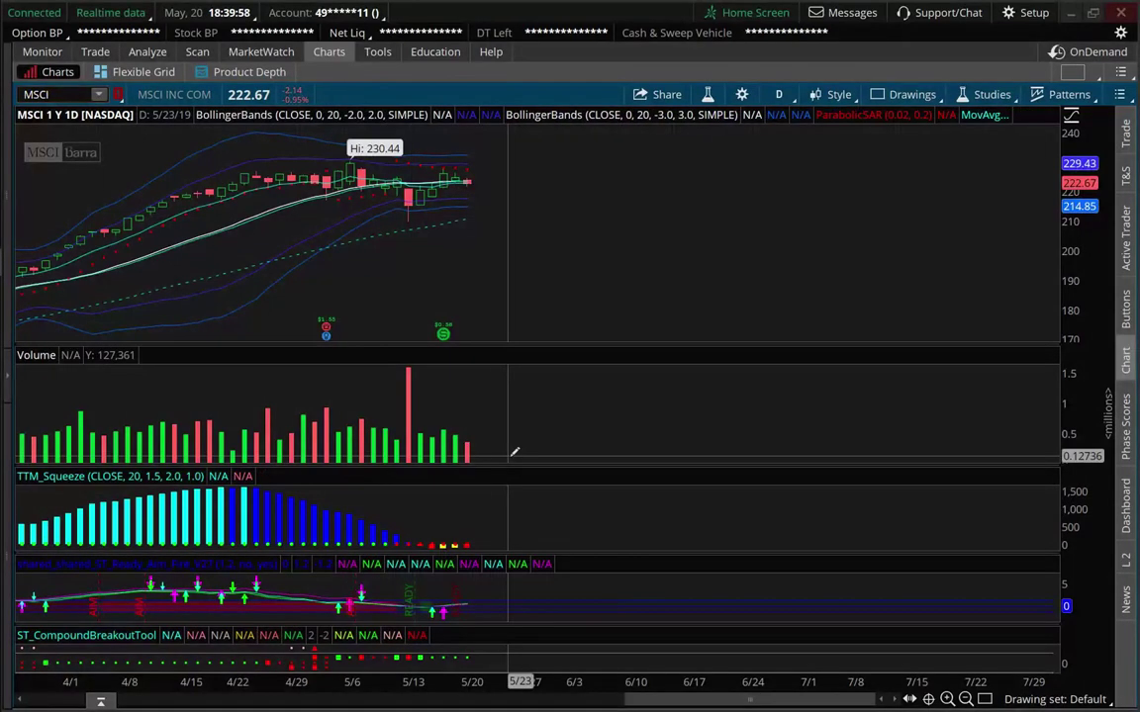
- Enlarge the Volume pane and the price pane of the MSCI daily chart
drag(514, 457, 505, 473)
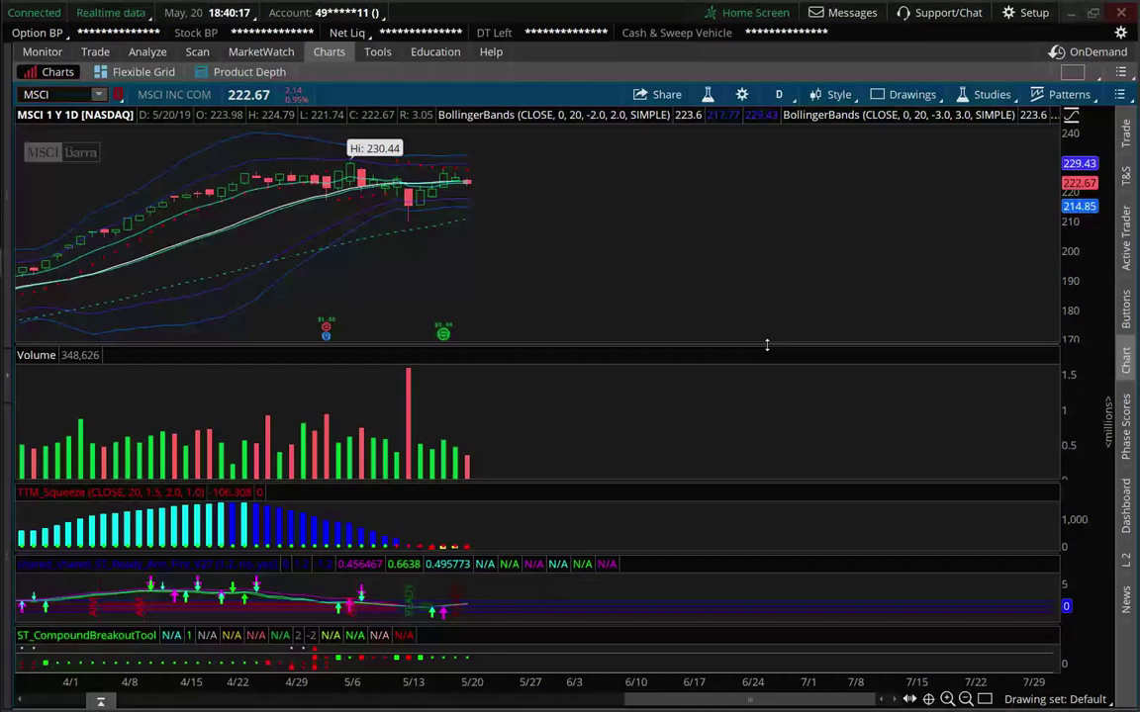
drag(766, 345, 770, 428)
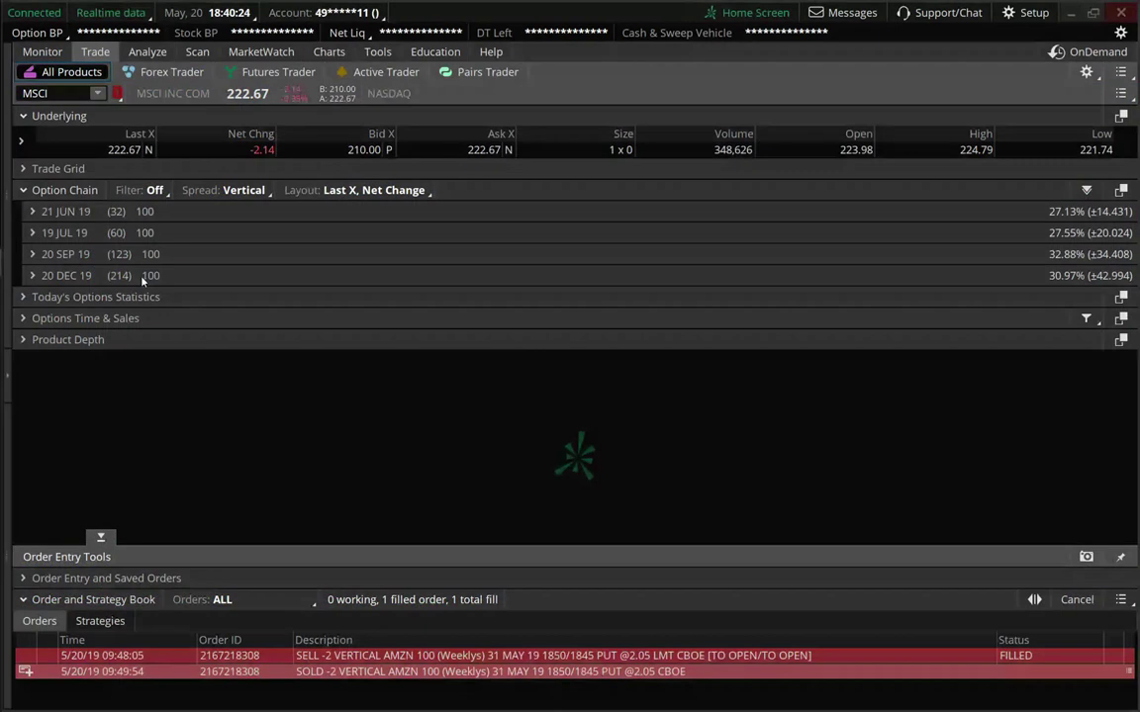
- Expand MSCI's 20 SEP 19 option chain and replace its Net Change column with Volume
click(63, 254)
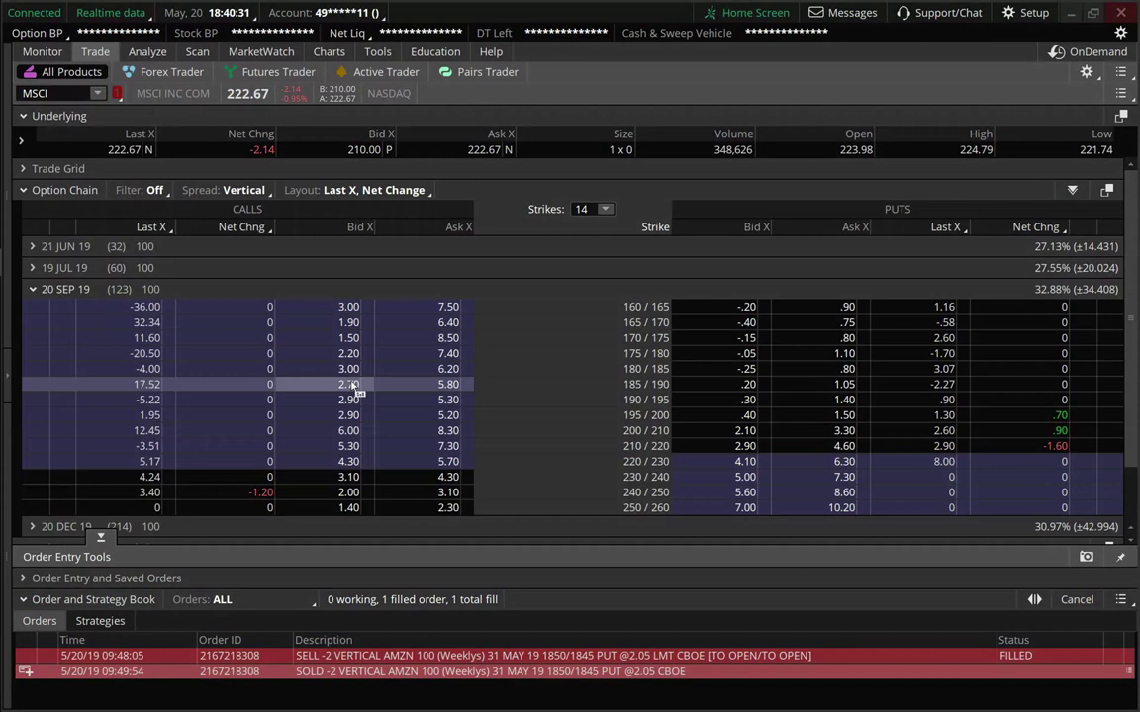
click(1035, 202)
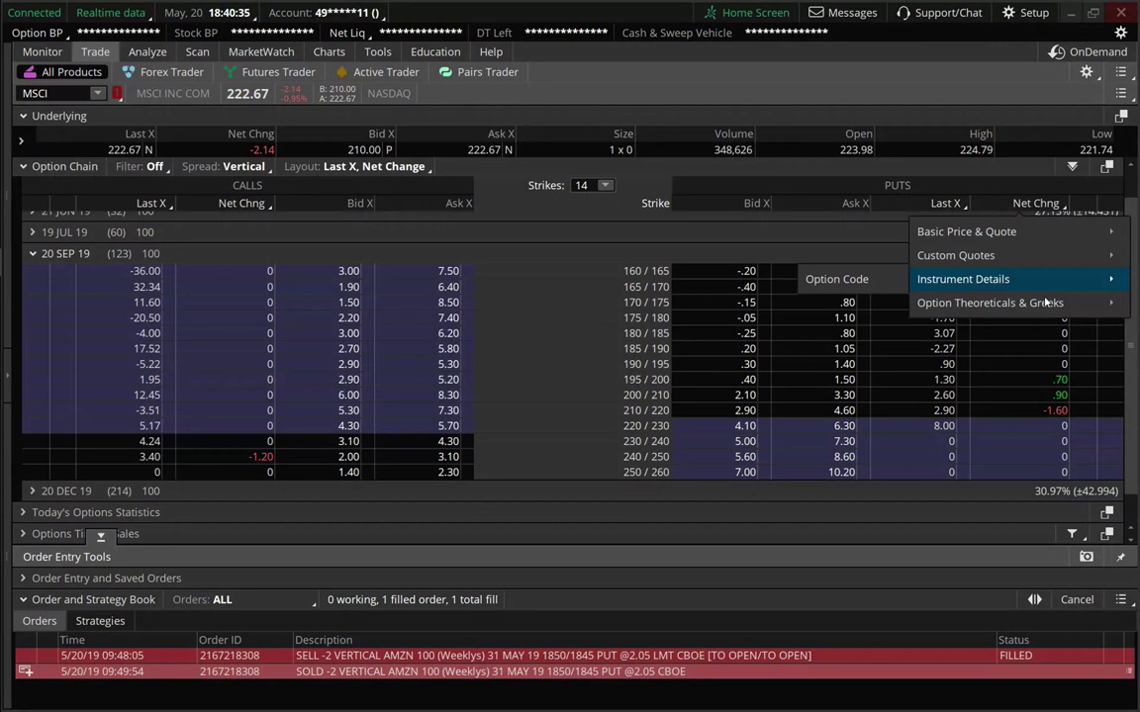
mouse_move(966, 231)
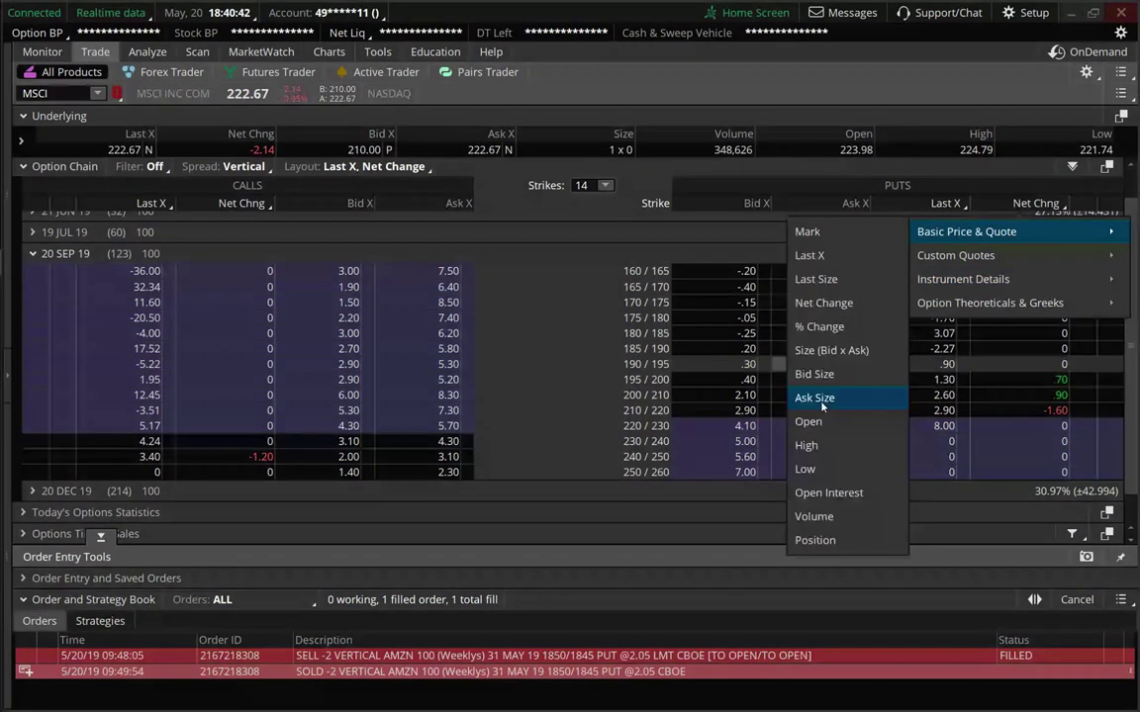
click(833, 521)
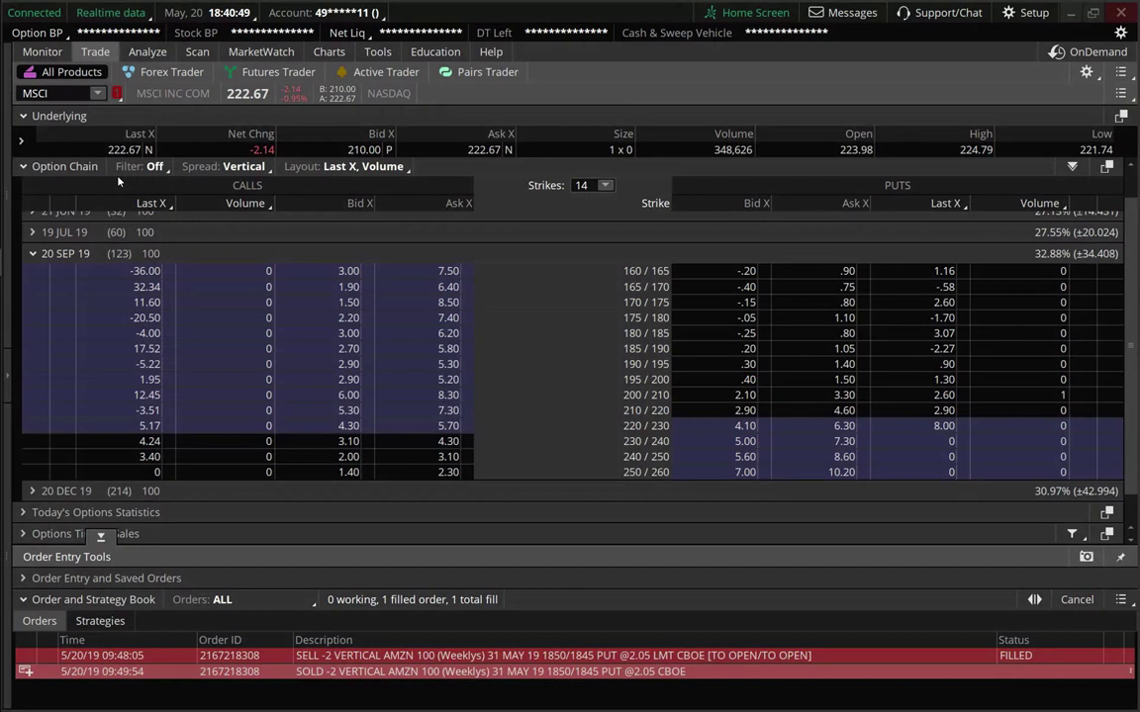
- Set the MSCI option chain's spread to Single and examine the 20 SEP 19 strikes
scroll(432, 337, up, 2)
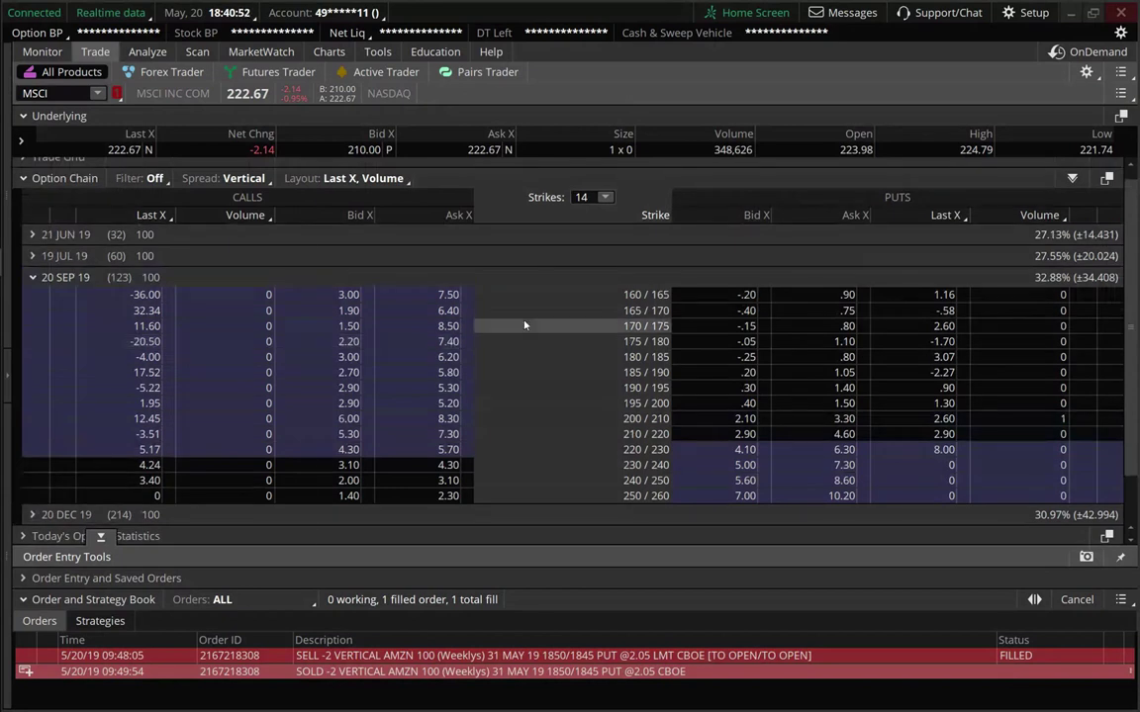
click(238, 178)
click(228, 210)
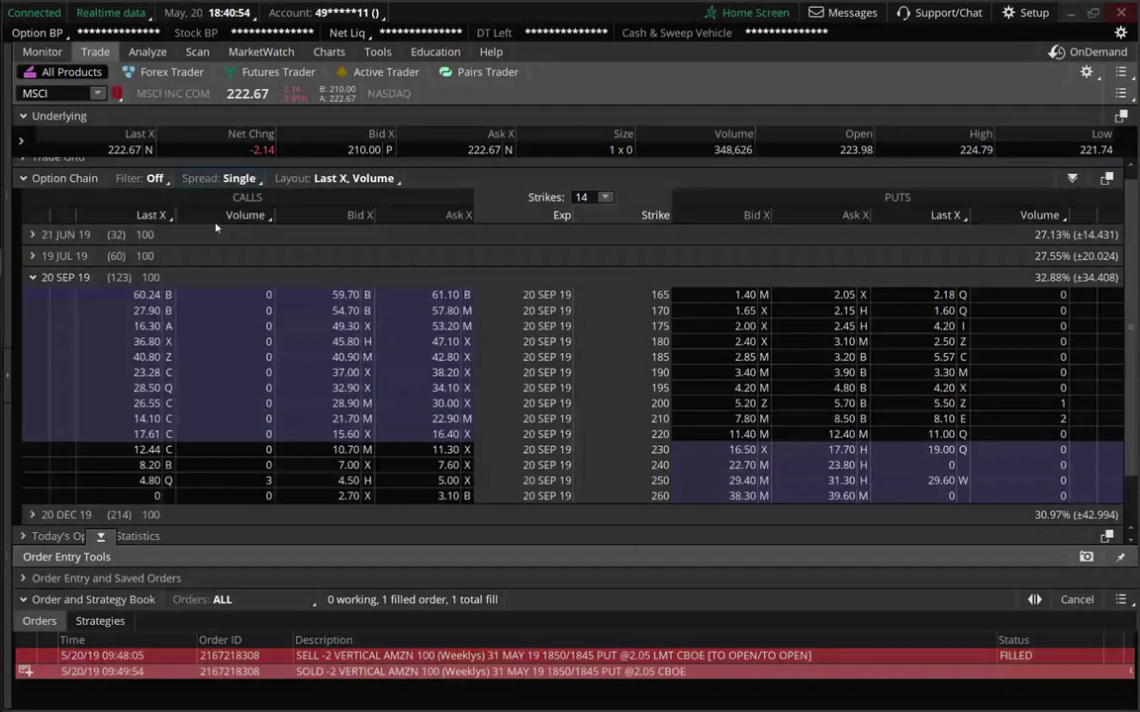
scroll(434, 306, down, 2)
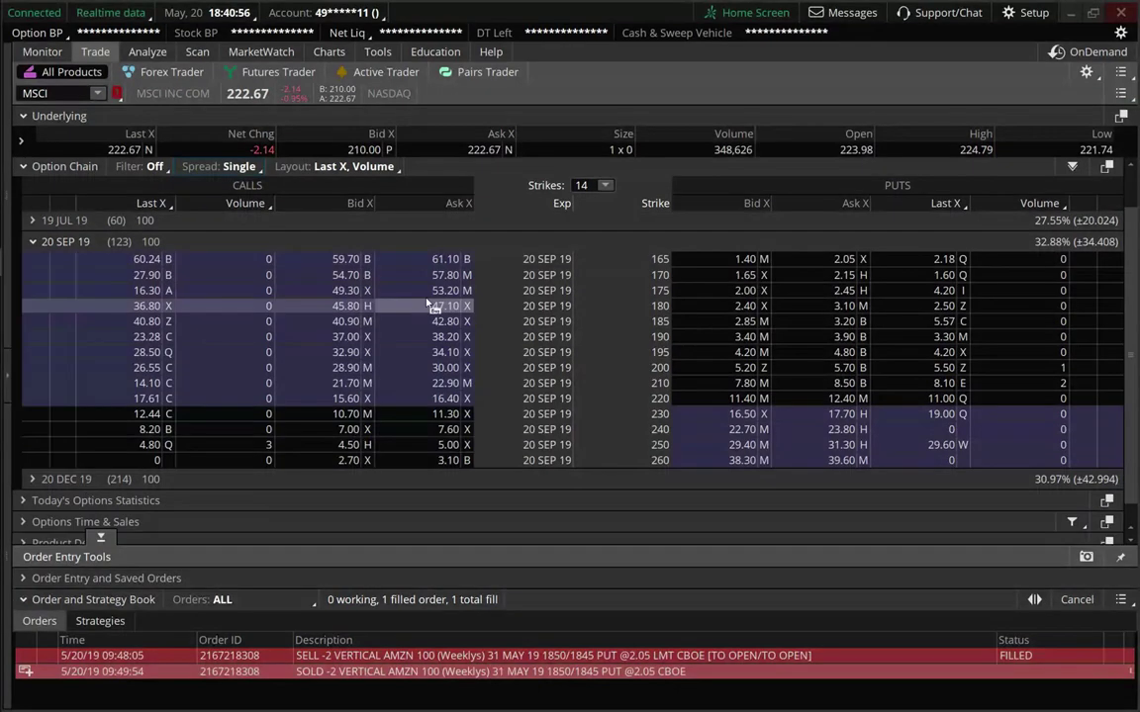
scroll(433, 307, up, 3)
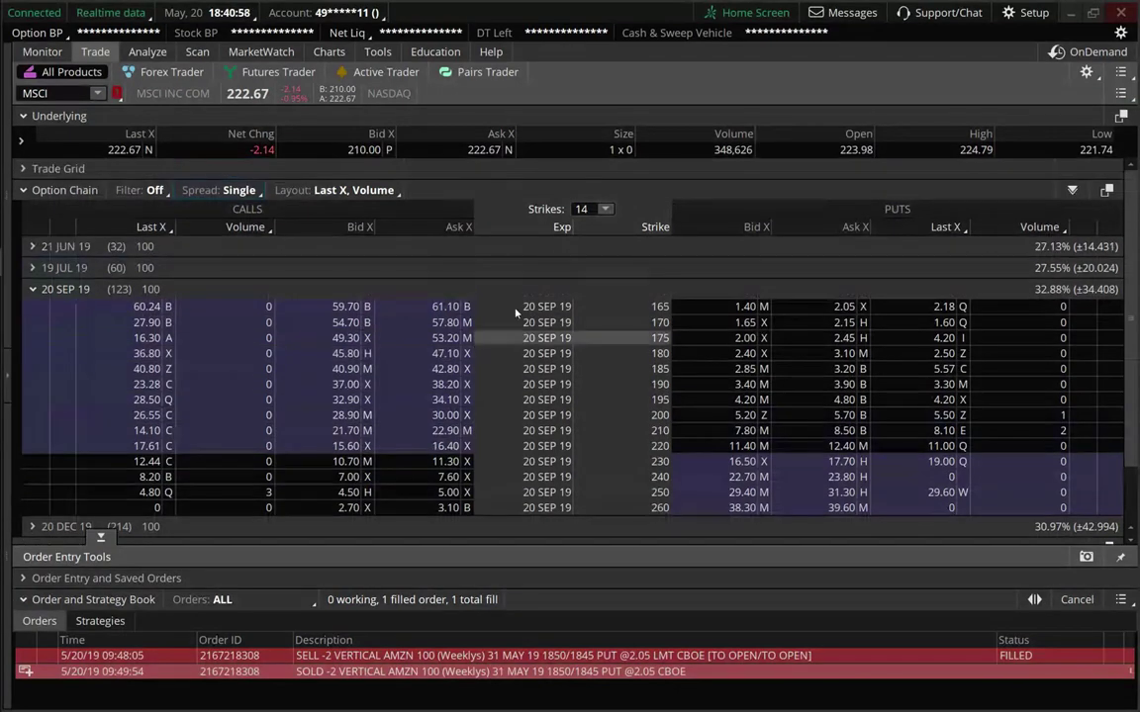
- Return to the MSCI daily chart to examine its longer price history and its latest candles
click(332, 52)
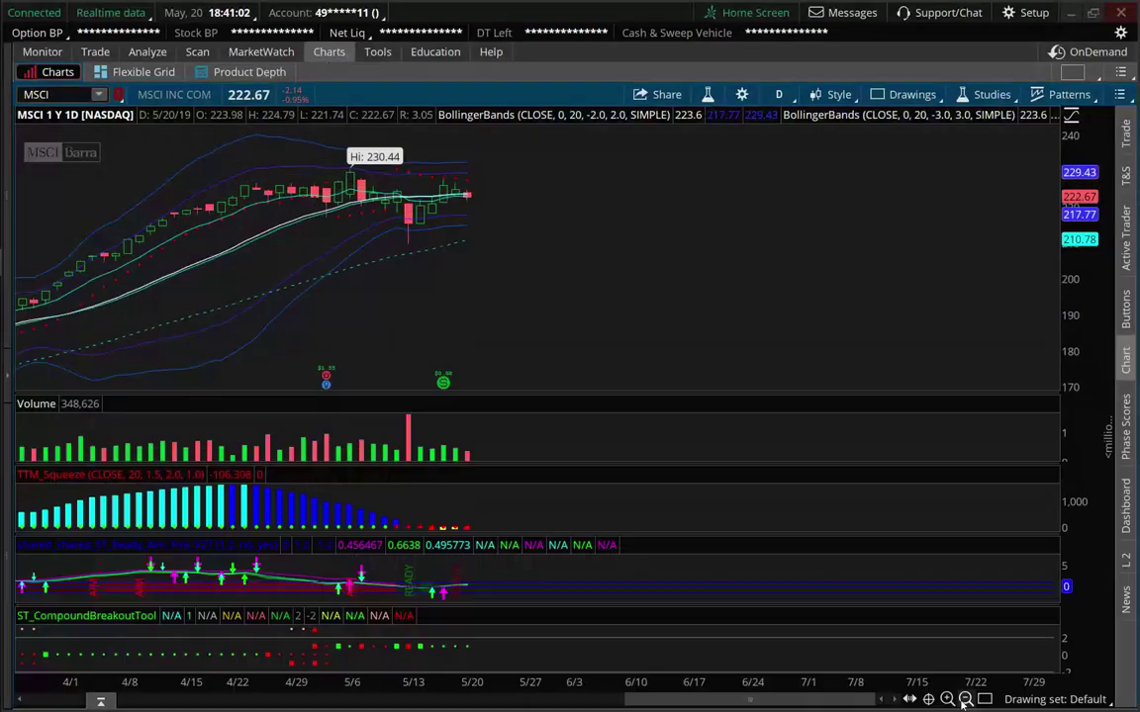
click(965, 700)
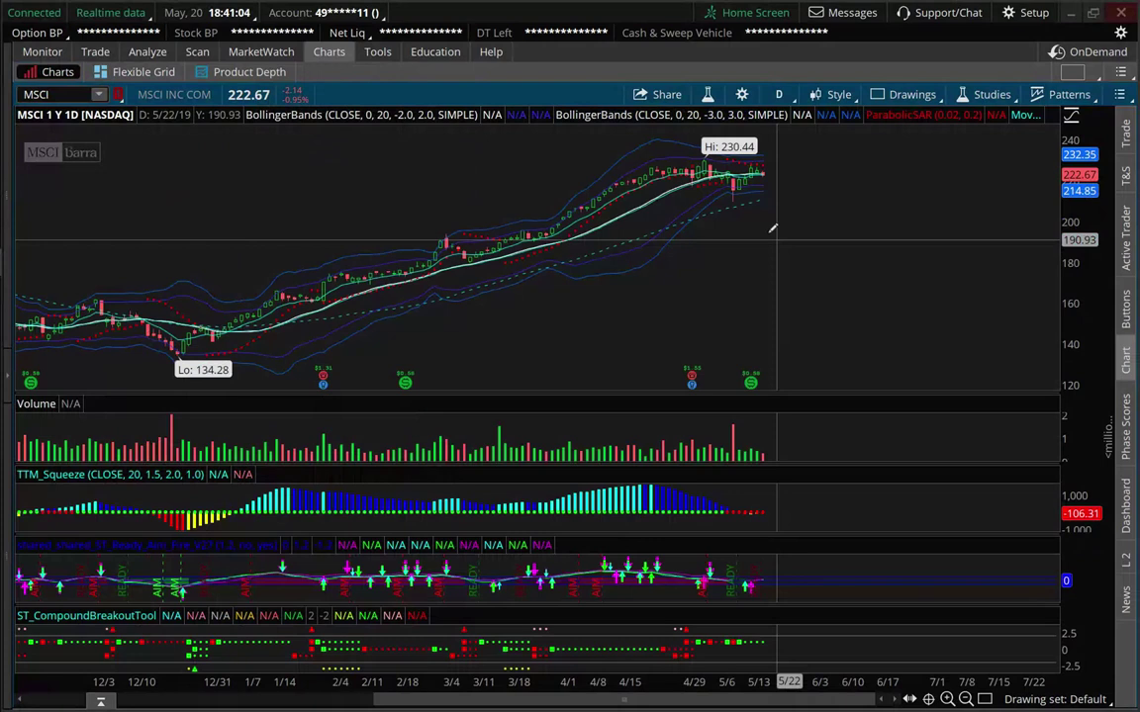
scroll(520, 238, up, 3)
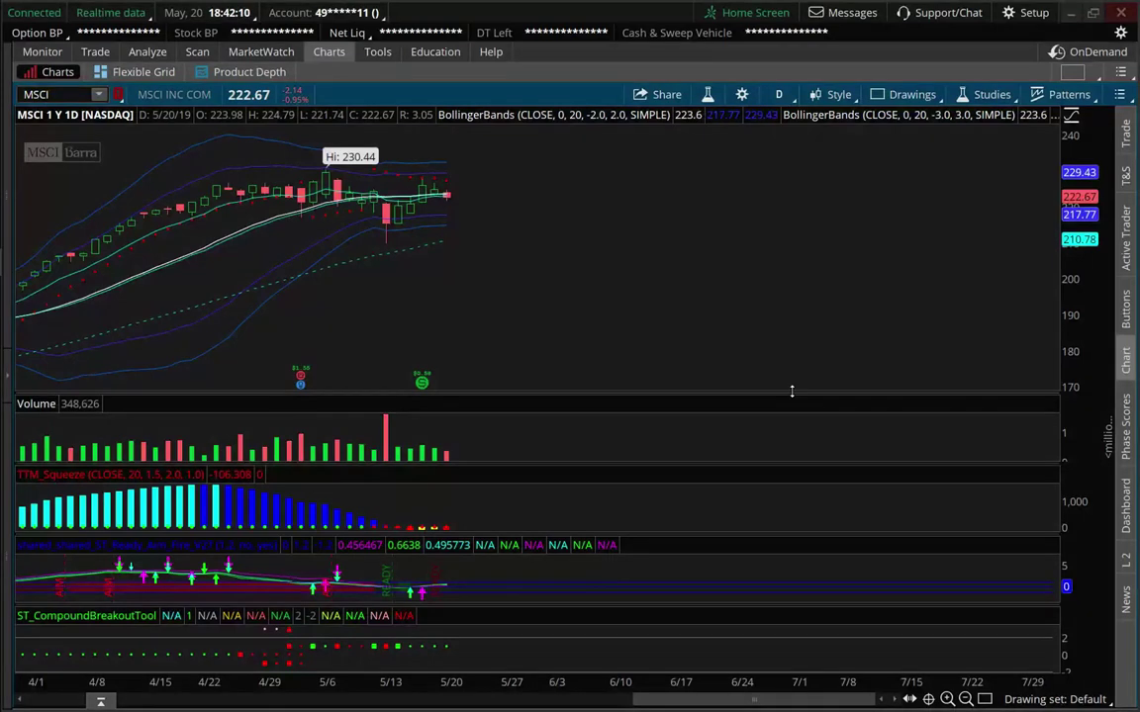
- Adjust the heights of MSCI's price, Volume and TTM_Squeeze panes, enlarging the price pane
drag(791, 391, 801, 443)
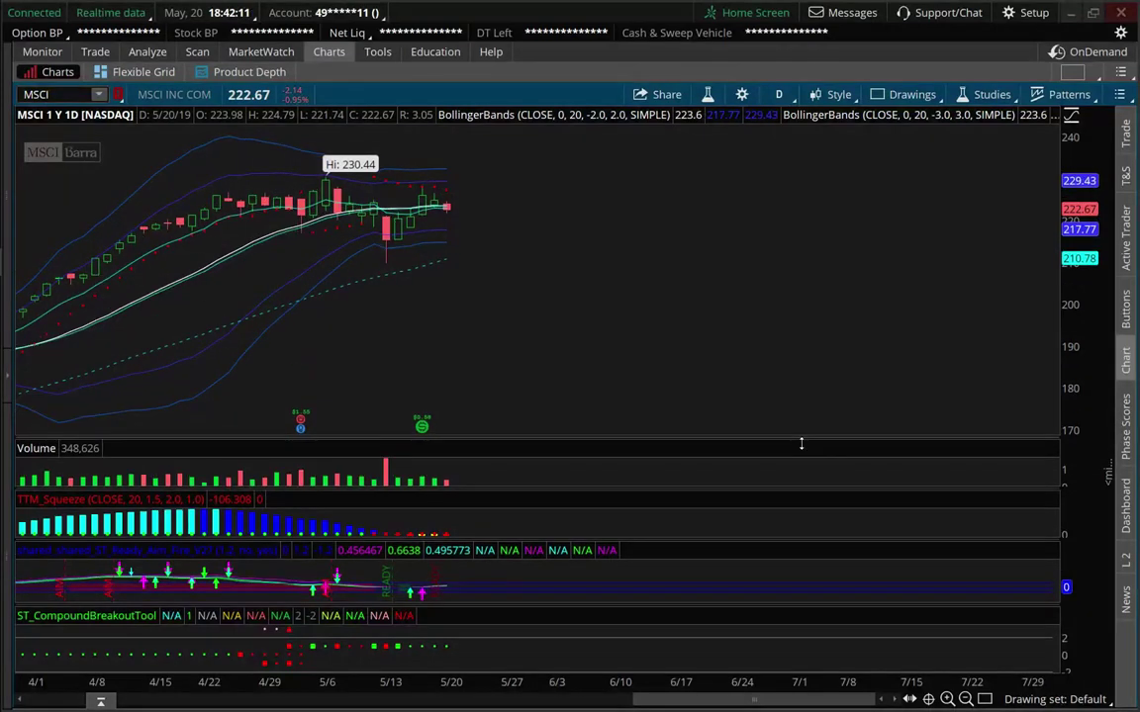
drag(809, 489, 817, 523)
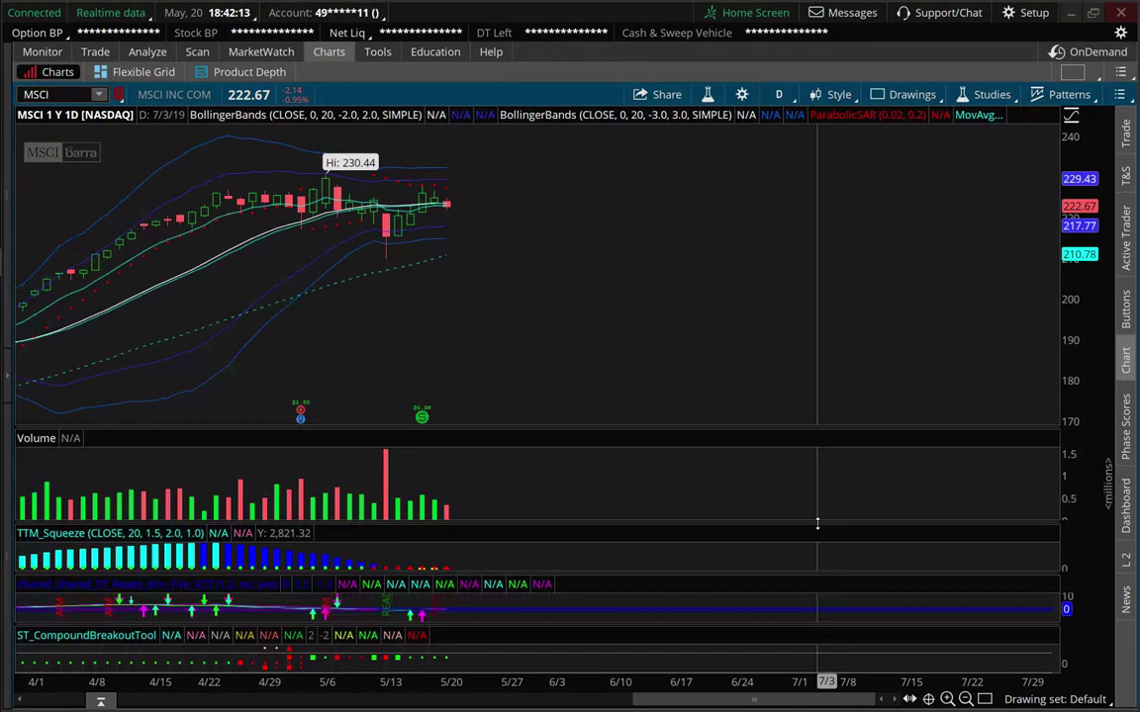
drag(817, 523, 819, 495)
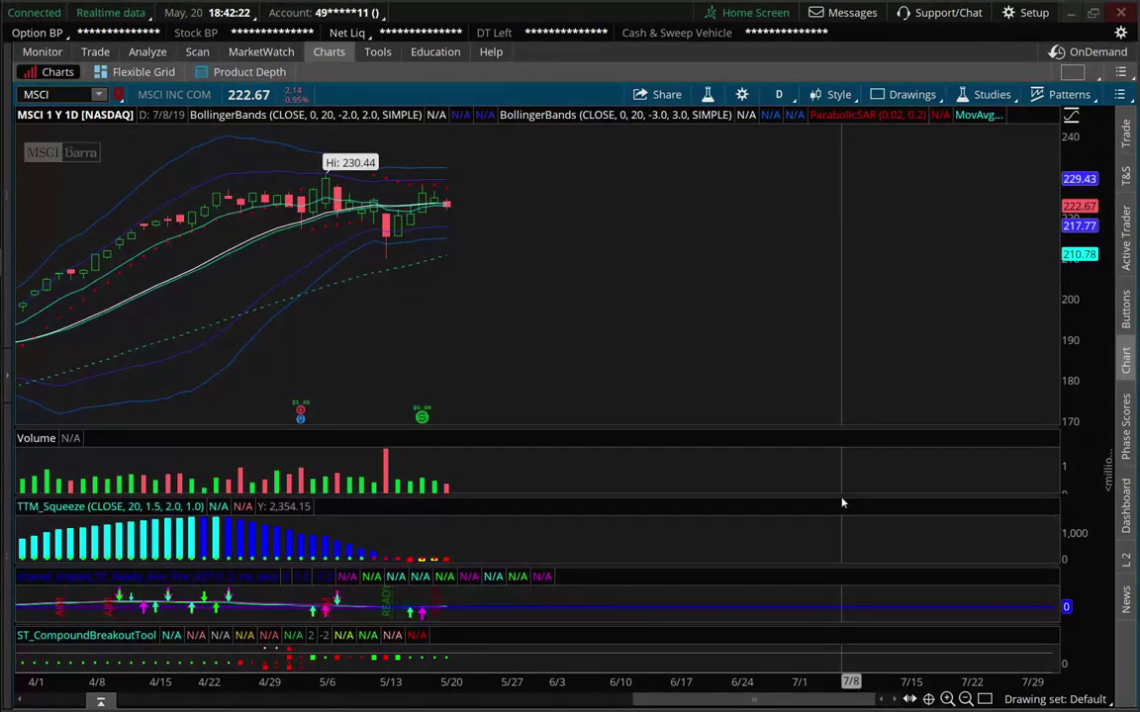
drag(842, 504, 842, 494)
drag(840, 428, 841, 395)
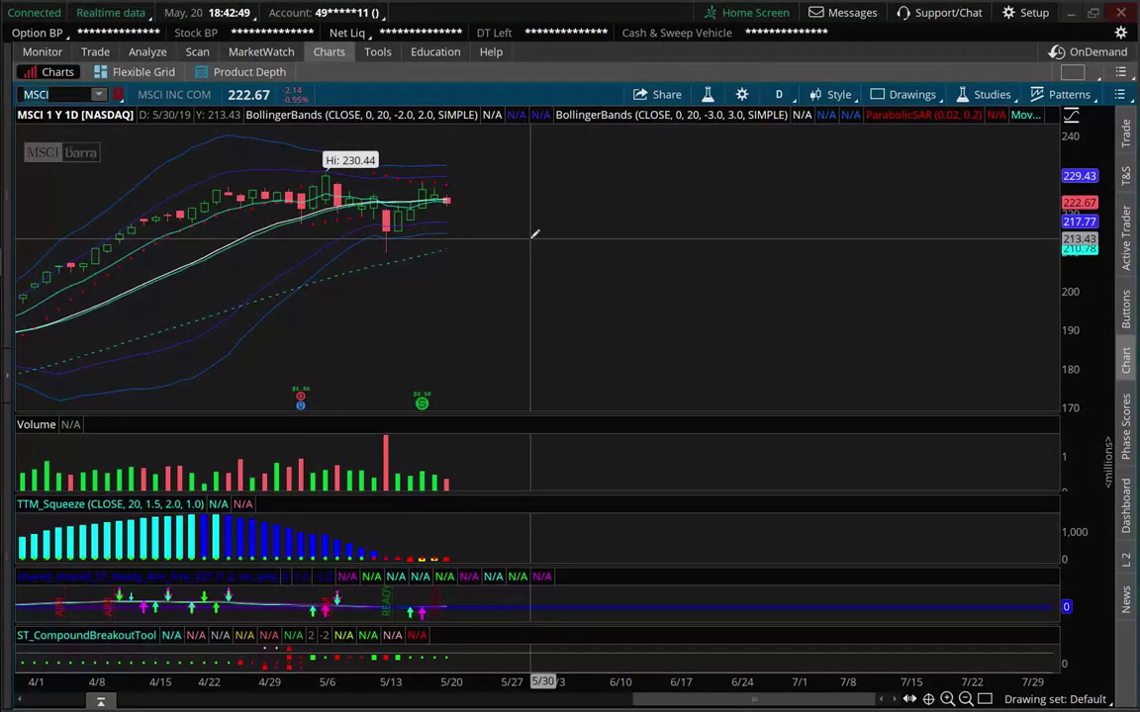
- Chart BABA and remove the TTM_Voodoo_Lines_Stock study from it
text(BABA)
key(Return)
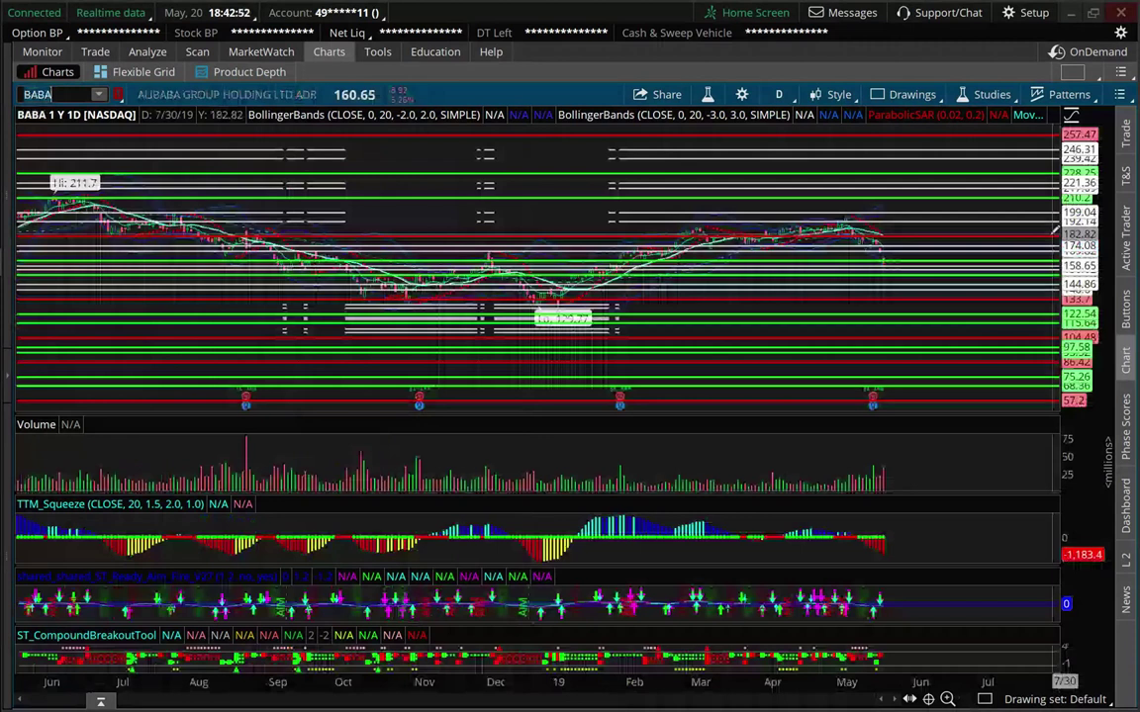
right_click(1048, 245)
click(1029, 279)
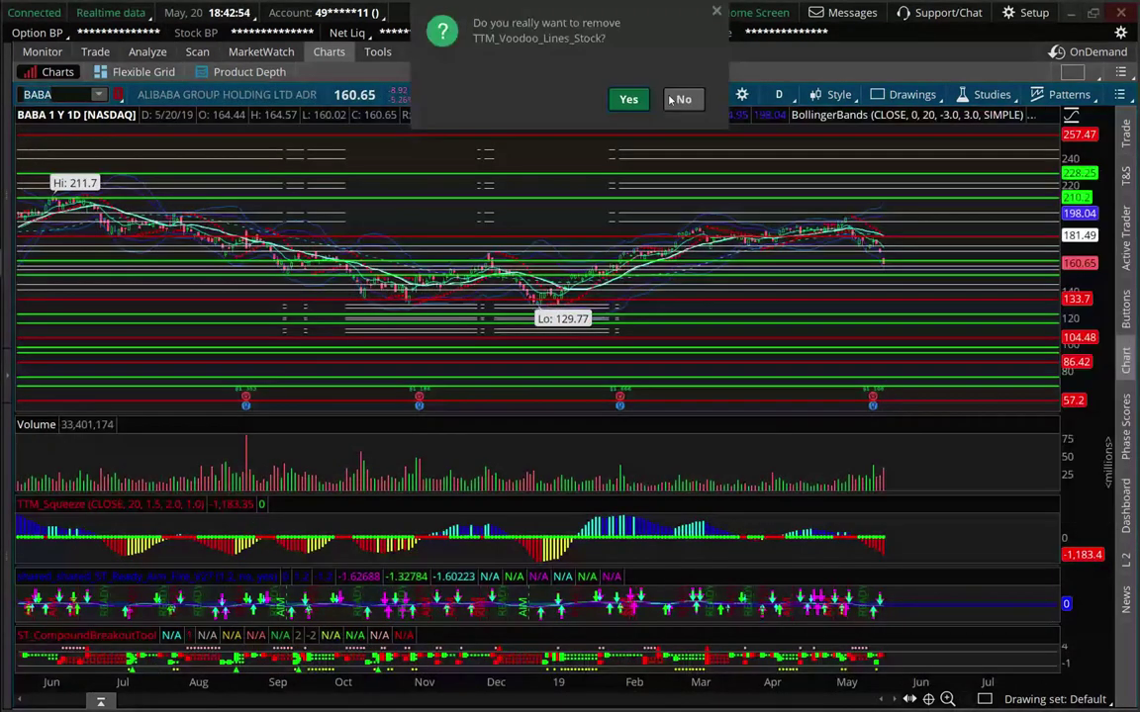
key(Return)
- Focus on BABA's latest daily candles and enlarge the Ready_Aim_Fire pane
drag(913, 426, 911, 526)
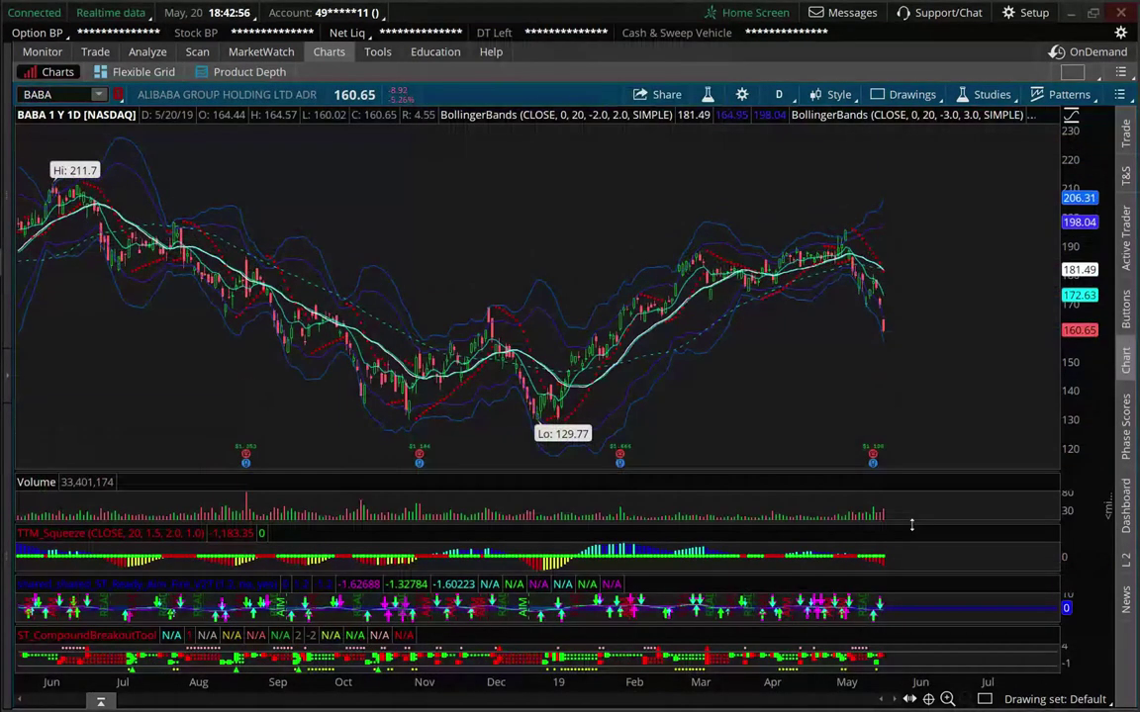
scroll(911, 525, up, 3)
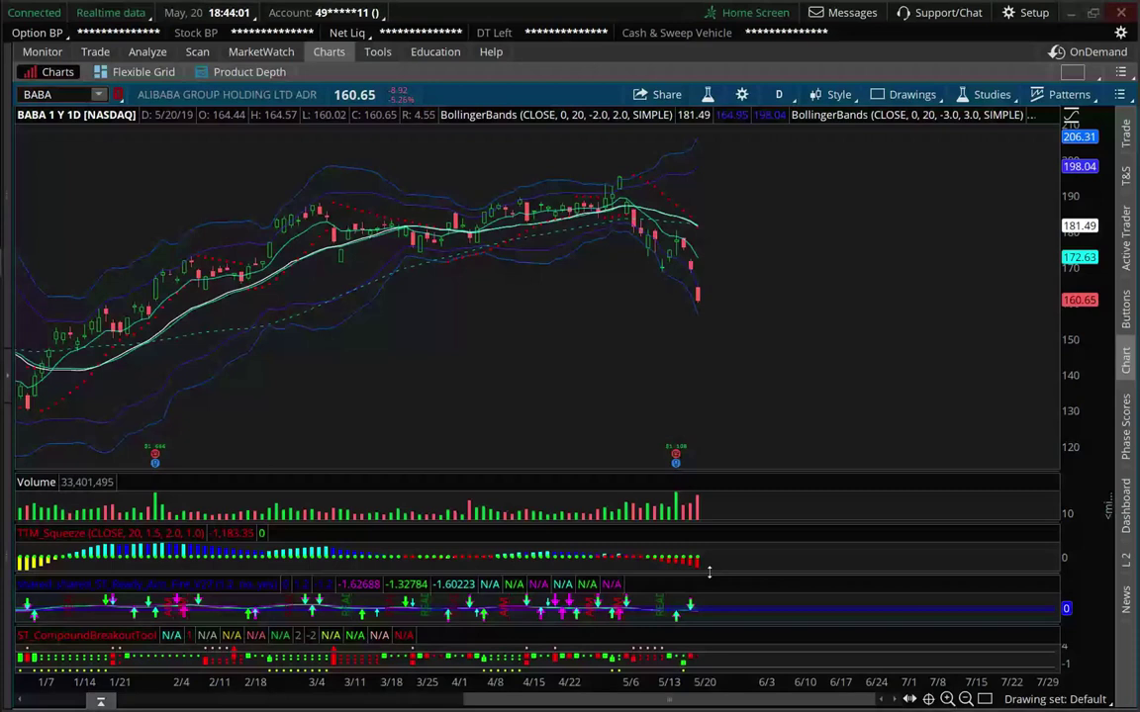
drag(708, 572, 701, 521)
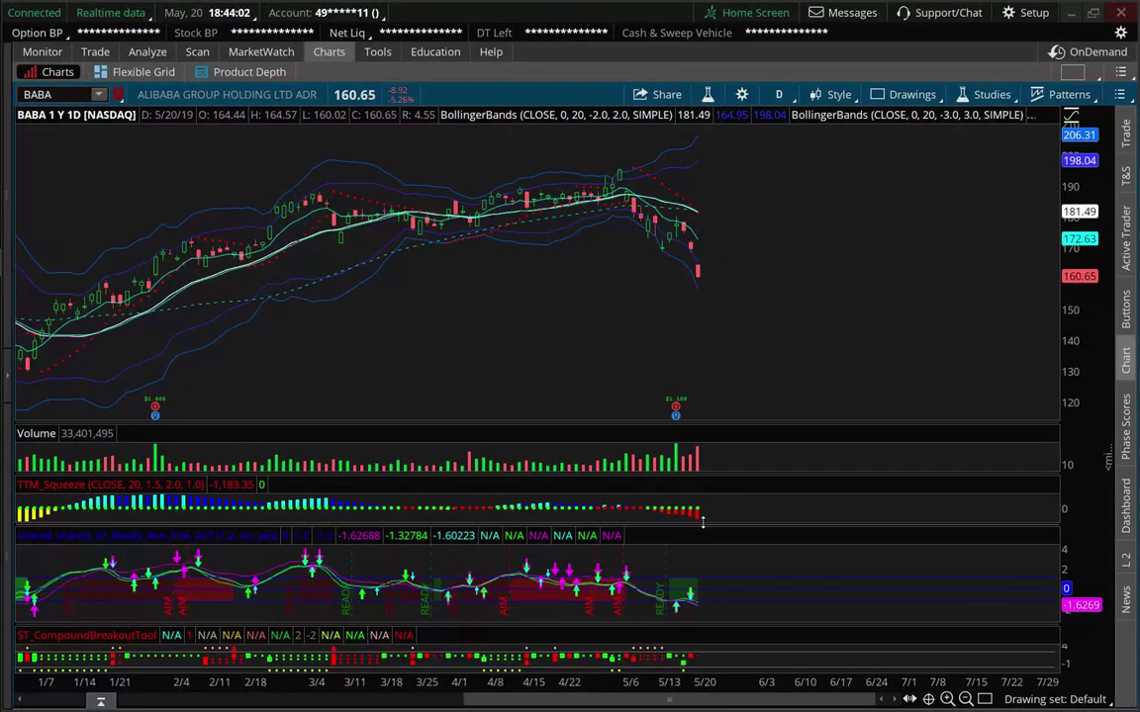
drag(701, 521, 702, 498)
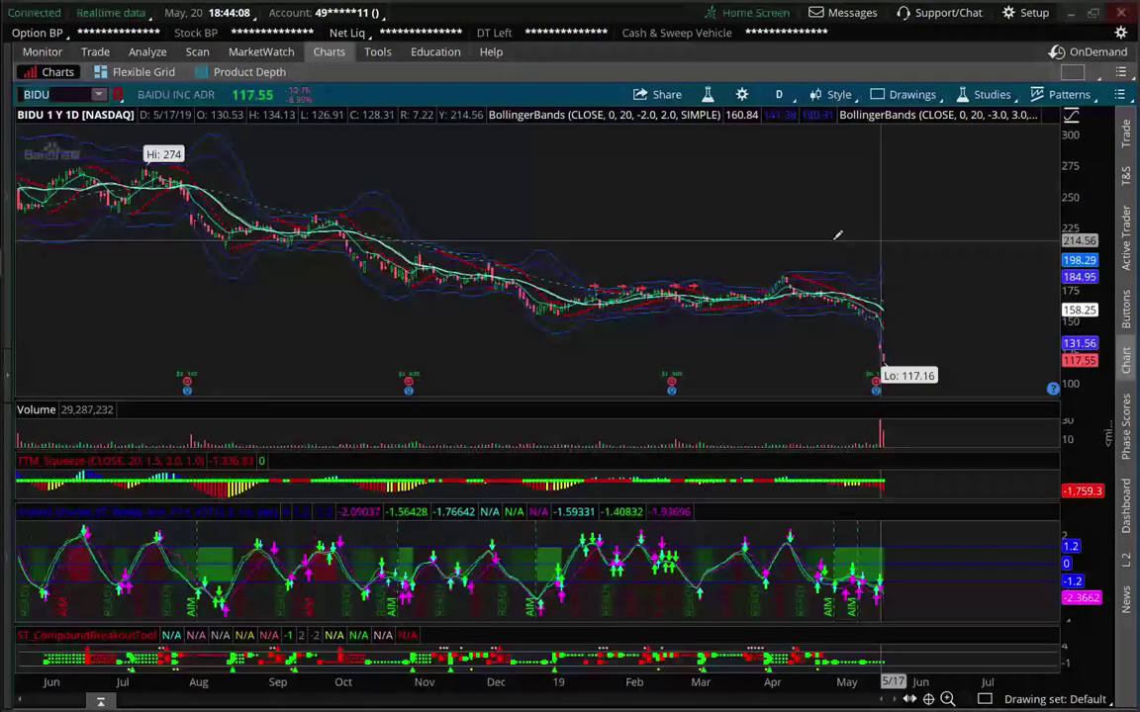
- Chart BIDU to examine its latest daily candles and full-year decline, and enlarge the price pane
drag(545, 259, 1089, 276)
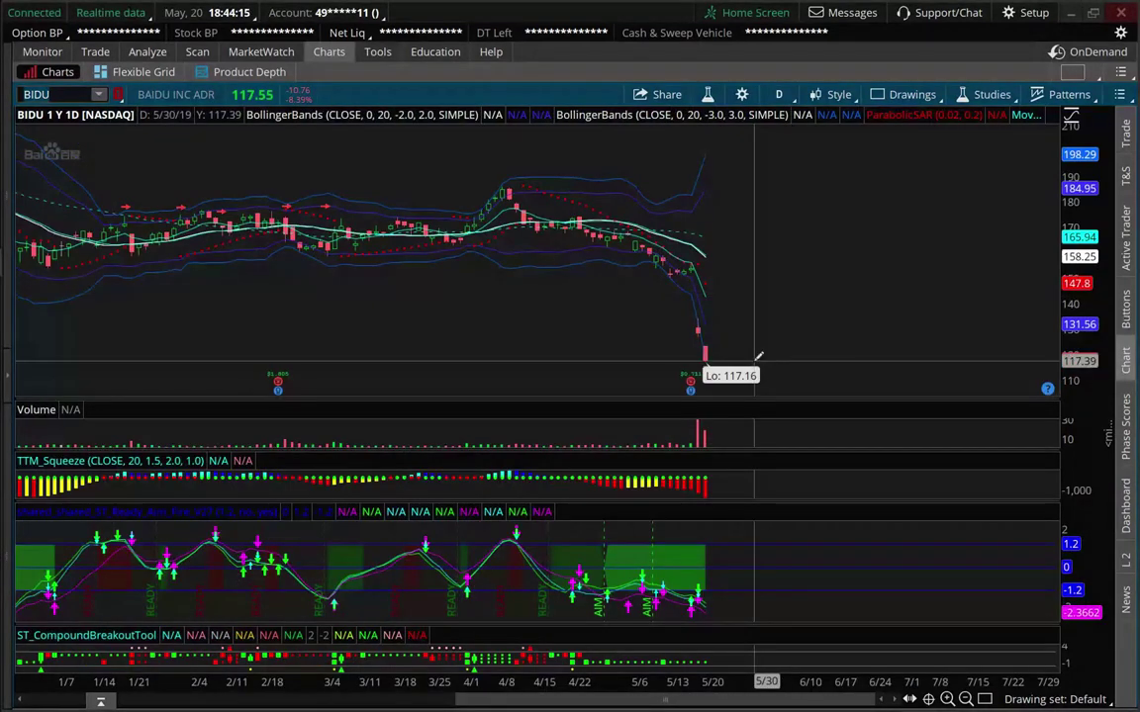
click(966, 698)
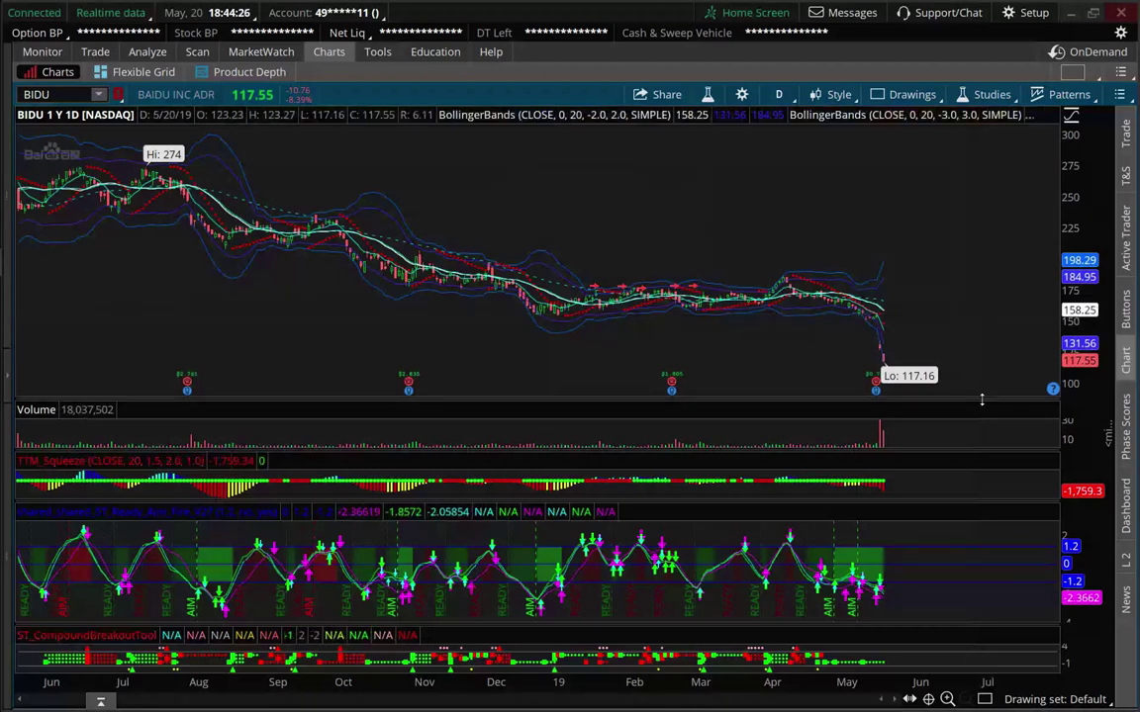
drag(981, 400, 988, 476)
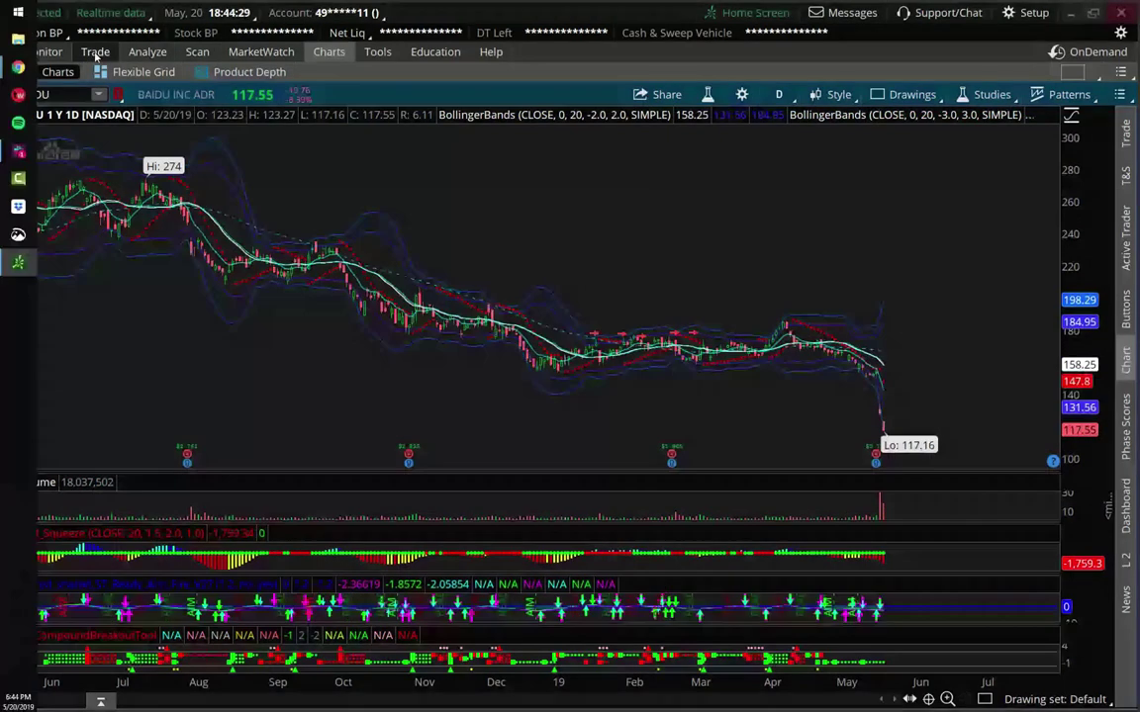
- View BIDU's option chain and return to its chart, focusing on the latest daily candles
click(96, 53)
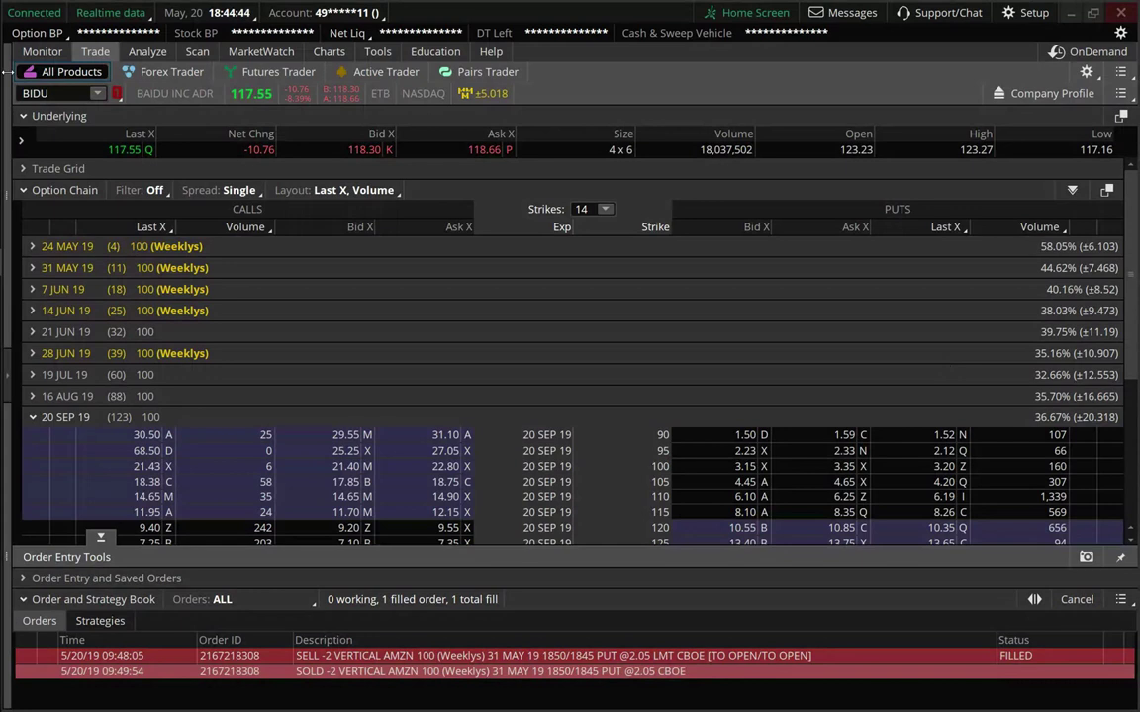
click(61, 94)
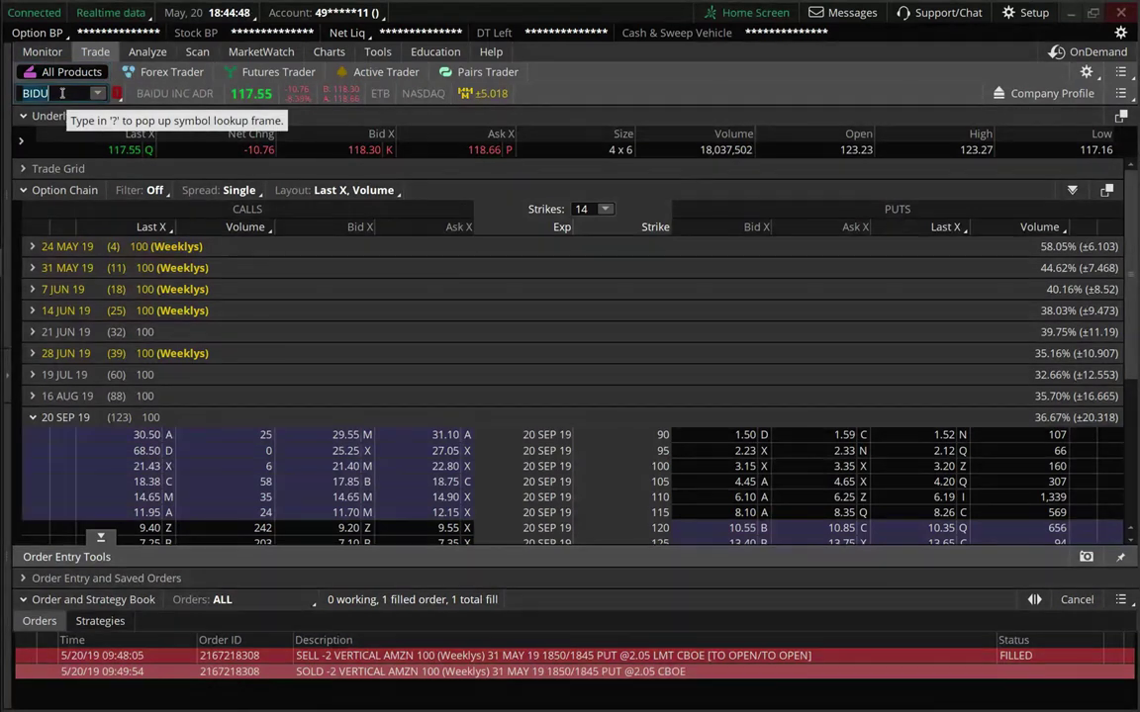
click(329, 51)
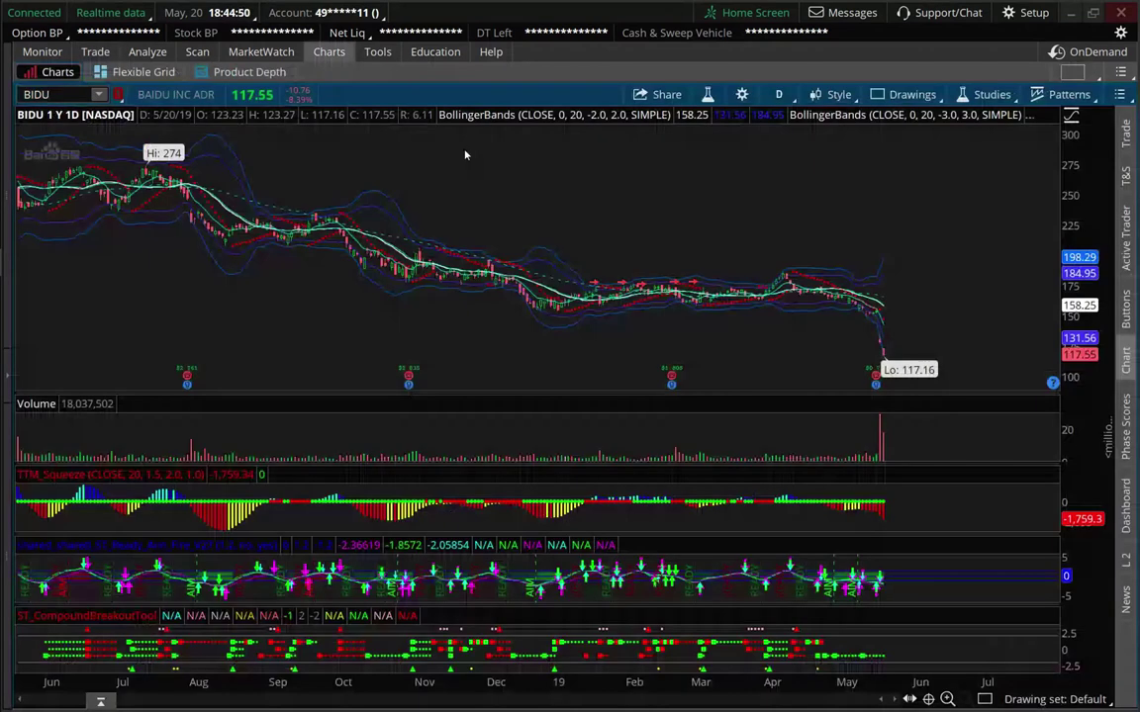
scroll(848, 363, up, 3)
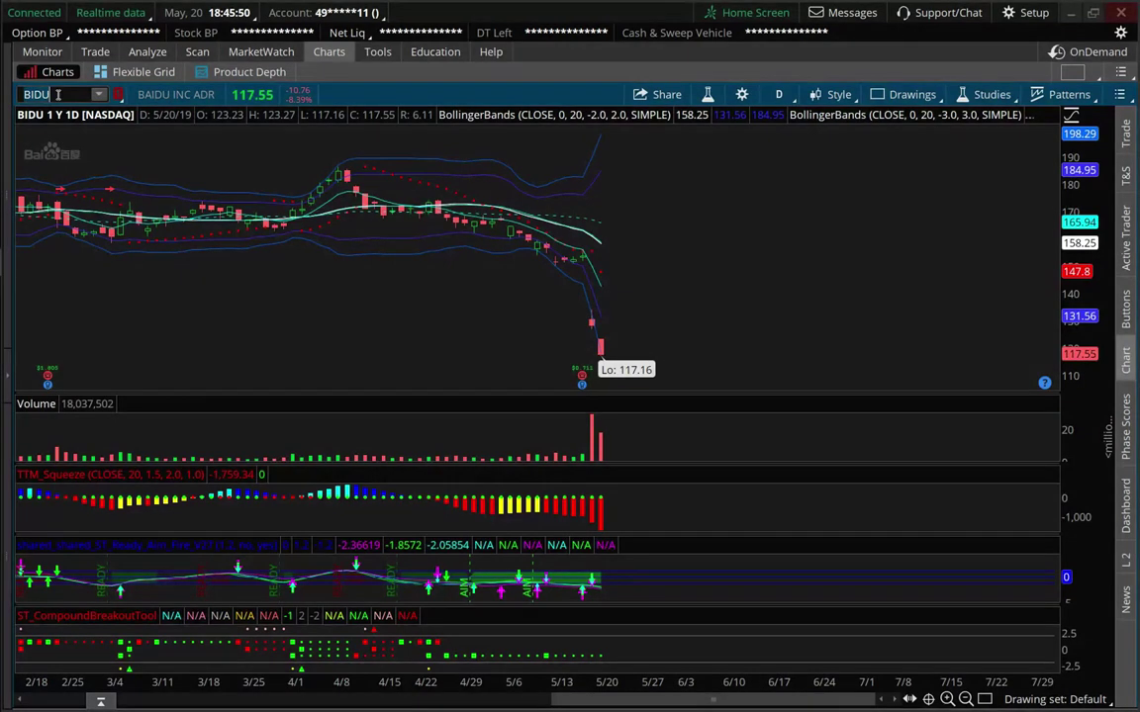
click(57, 94)
text(MA)
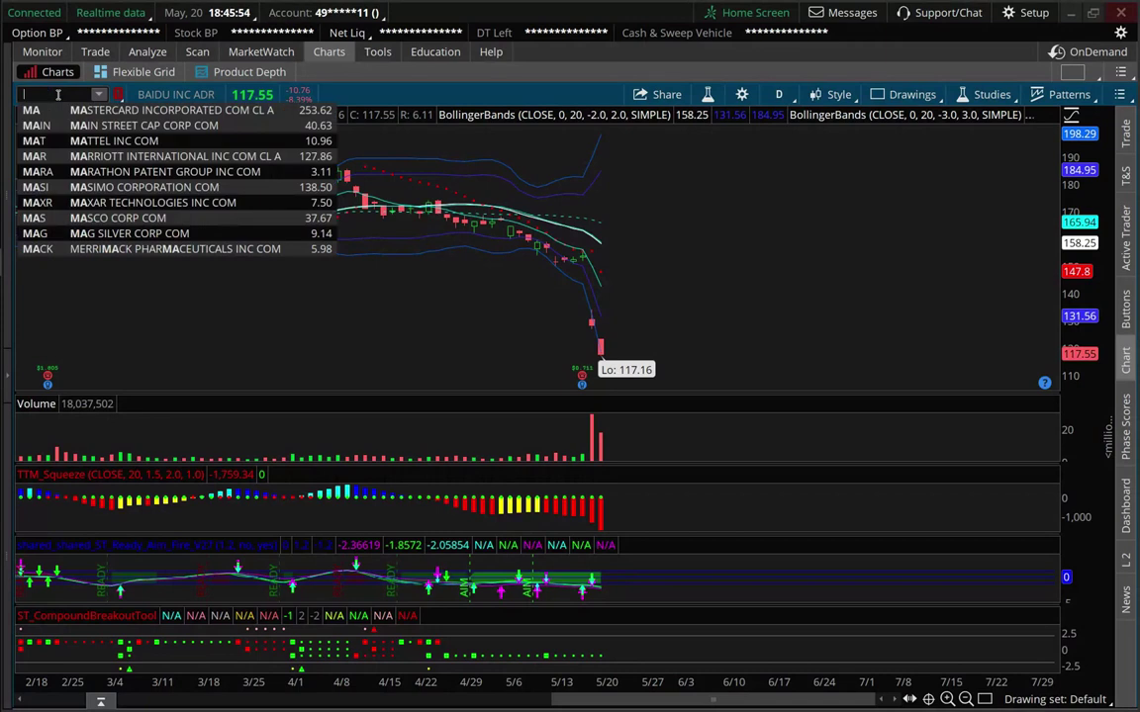
key(Escape)
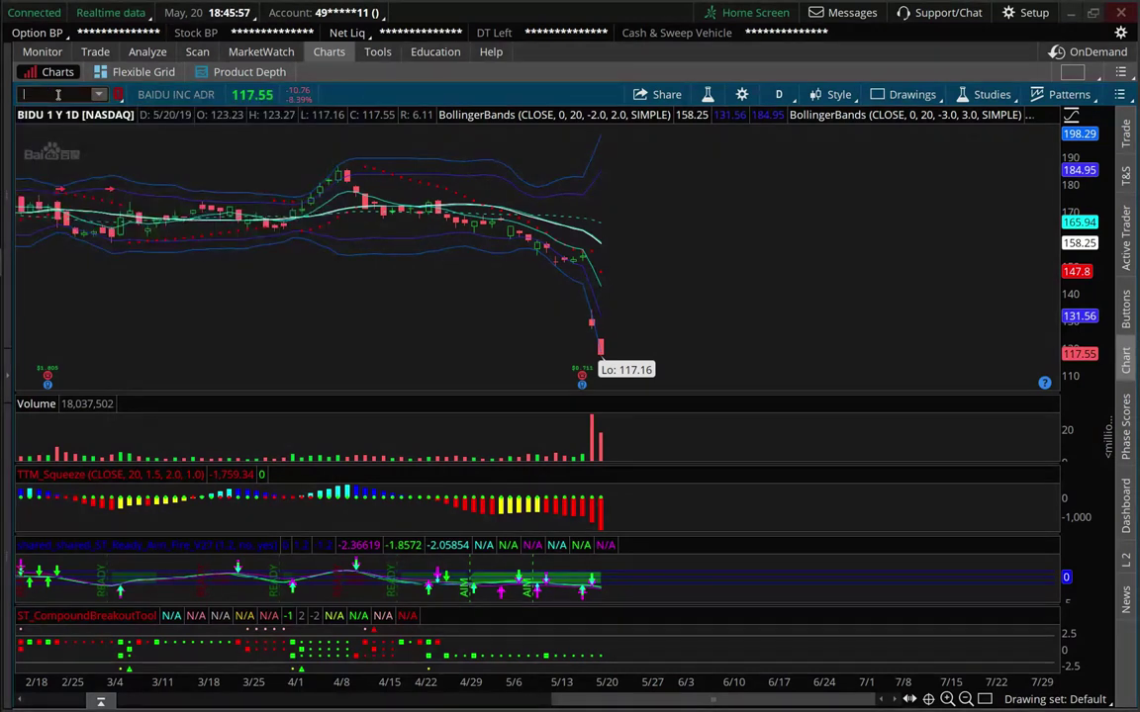
- Reload the chart for the symbol BIDU
text(BIDU)
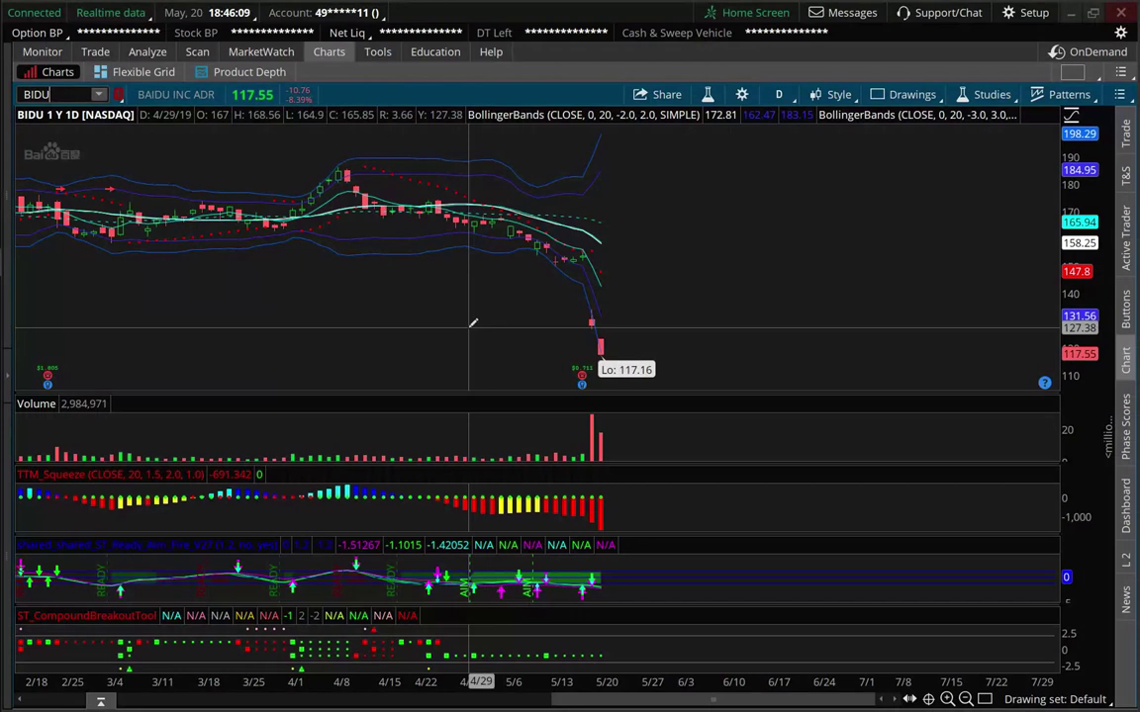
click(66, 95)
text(BI)
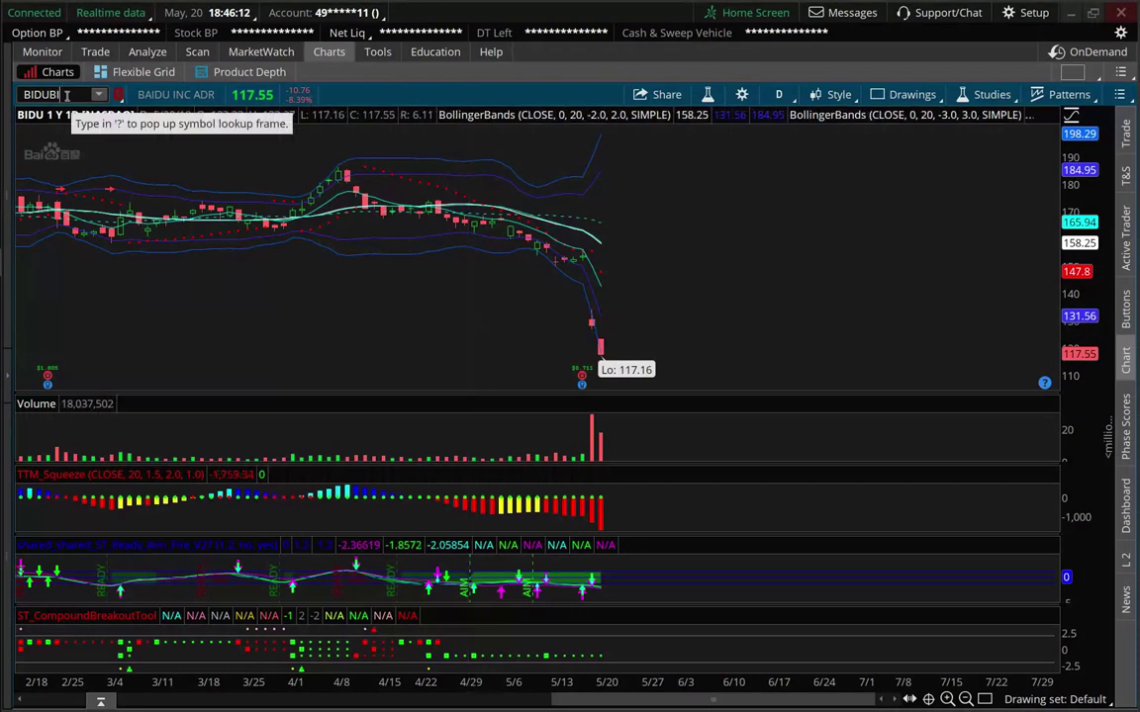
text(DU)
key(Return)
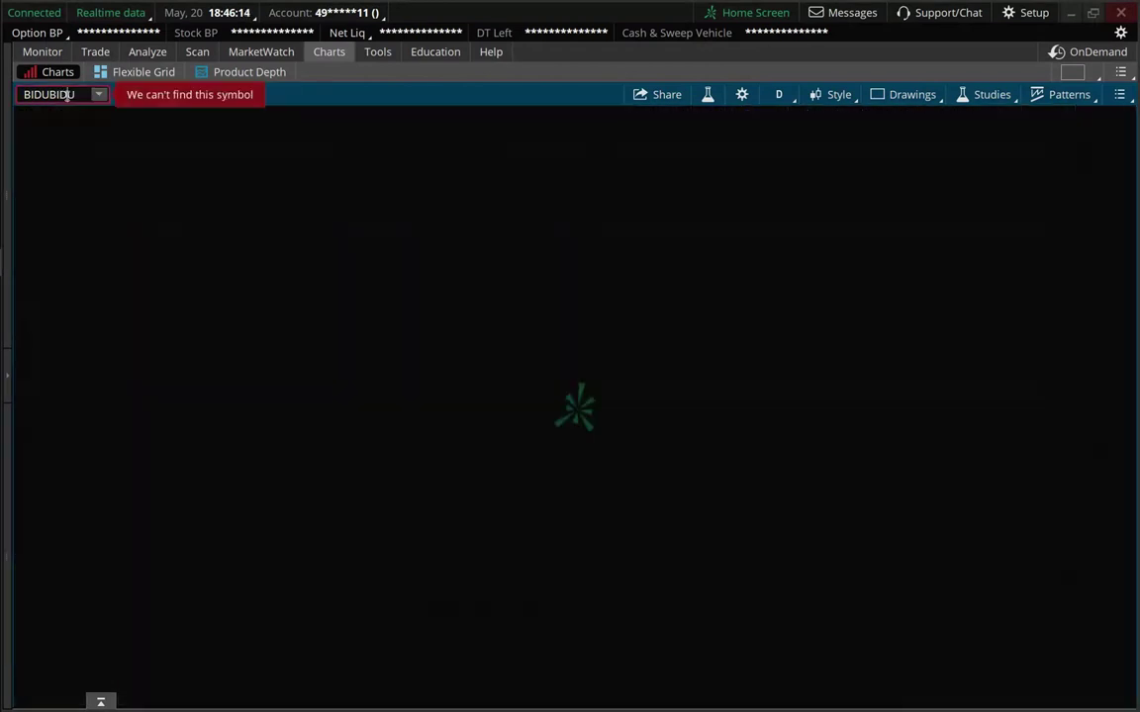
click(66, 95)
text(BIDU)
key(Return)
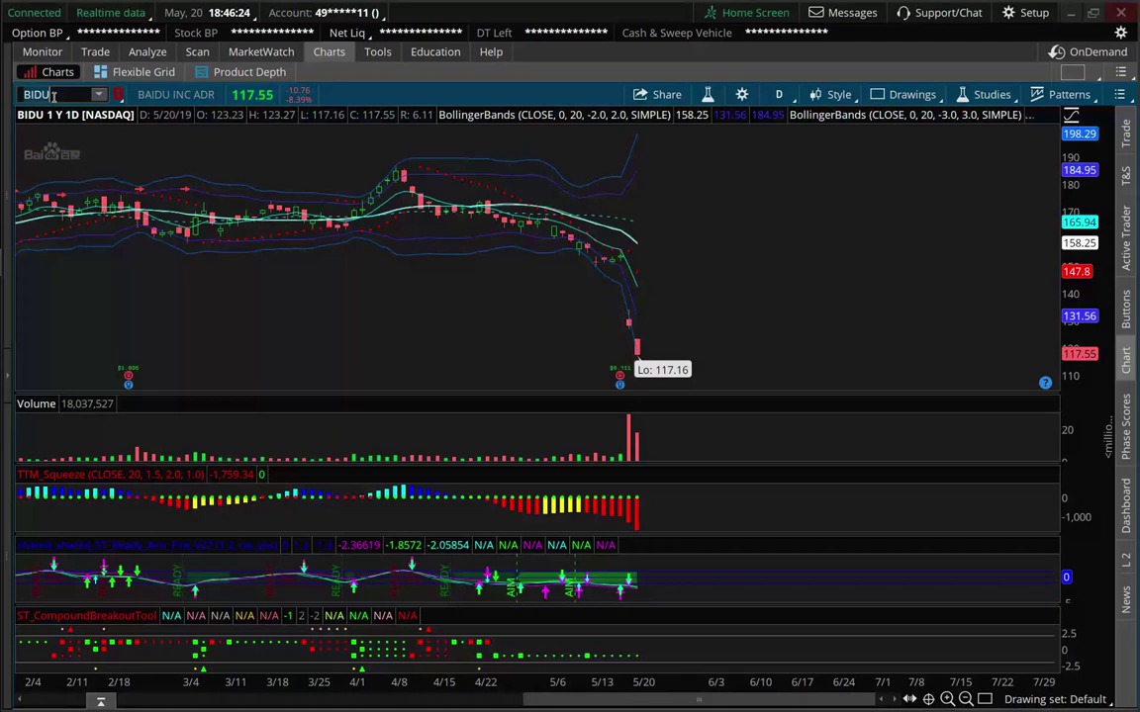
- Try the symbols MSCI and MCSI on the chart
text(MSCI)
key(Return)
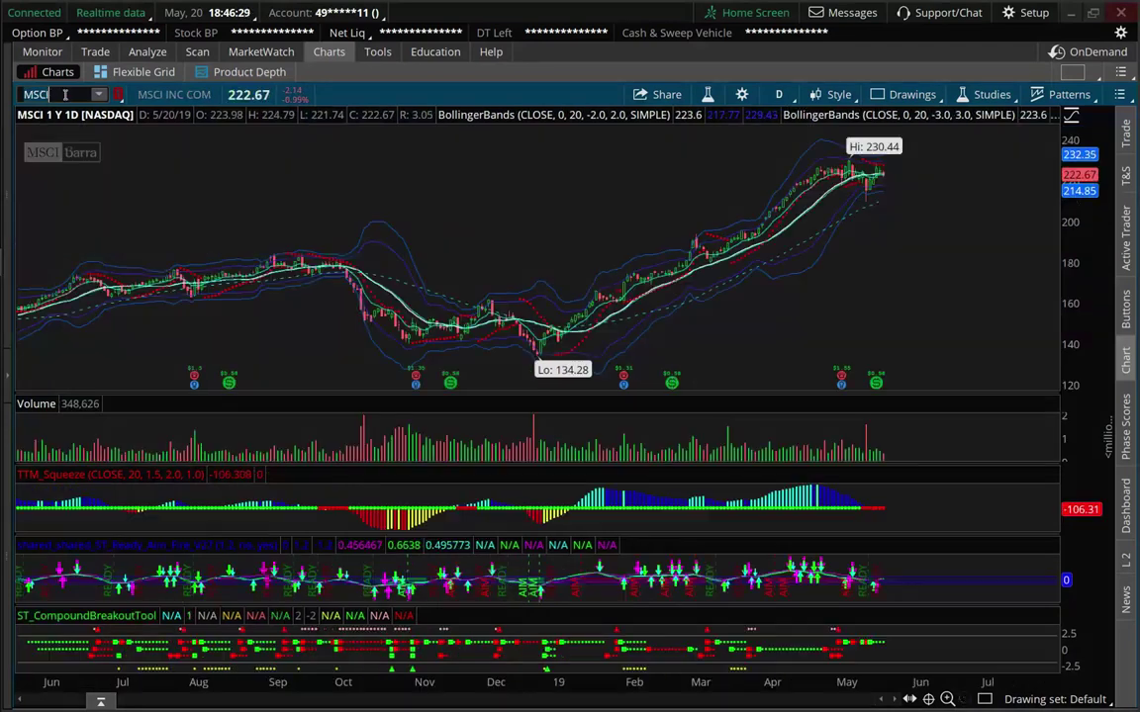
text(MCSI)
key(Return)
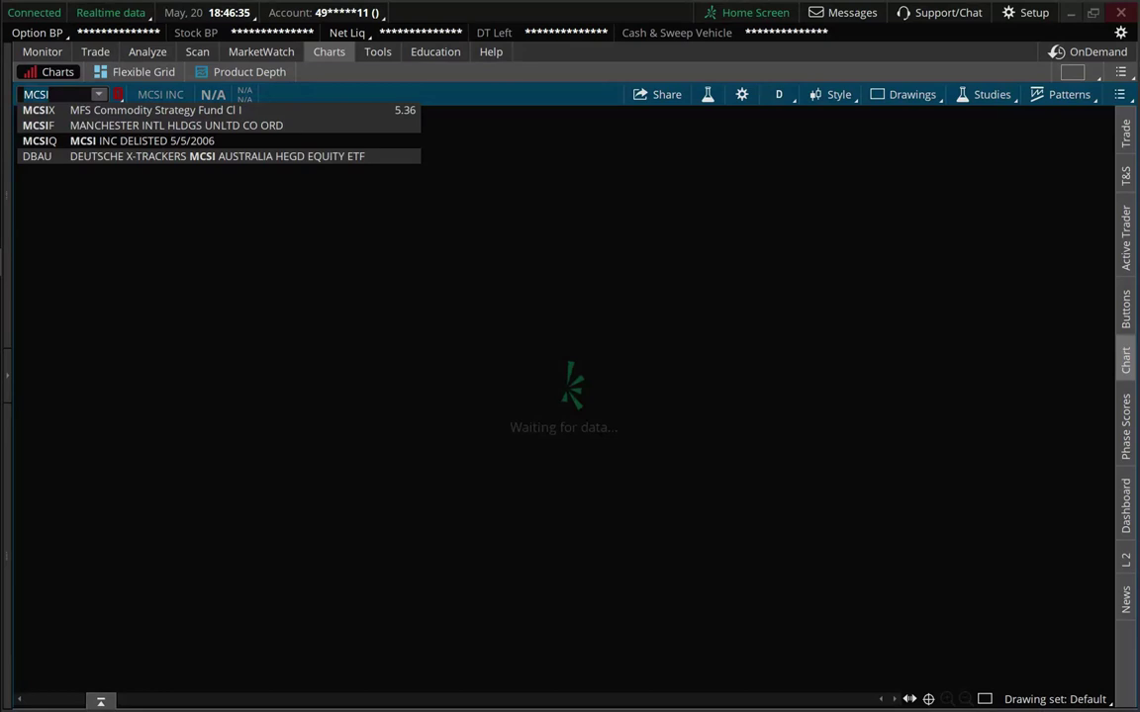
click(56, 47)
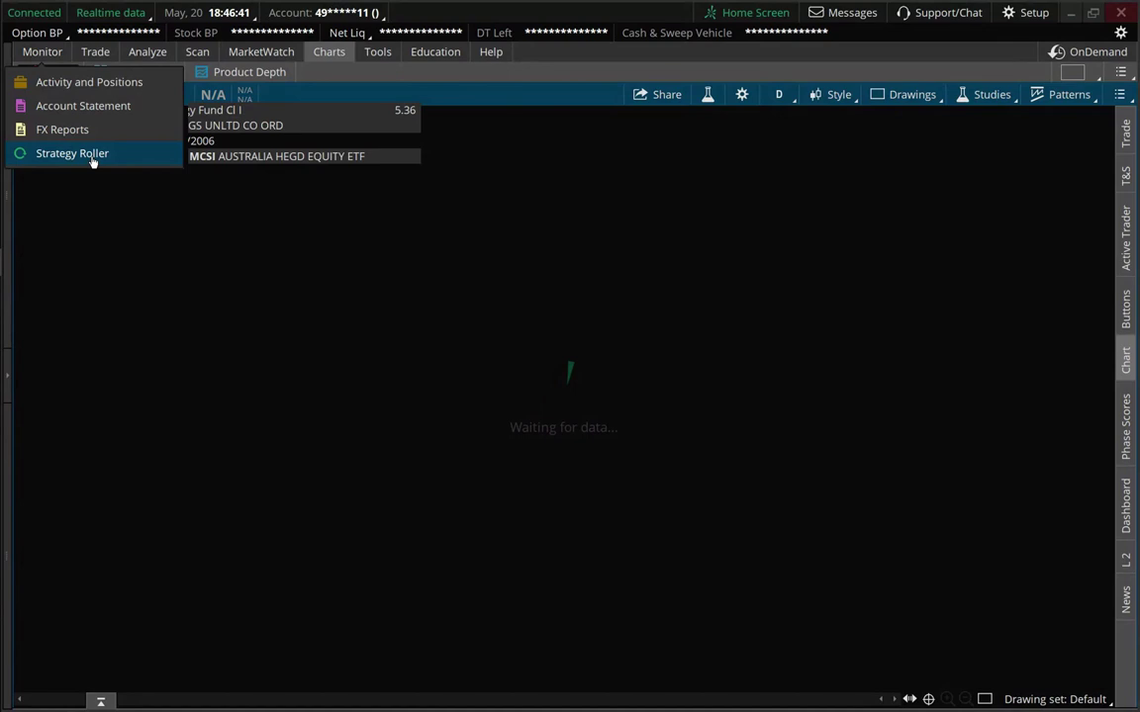
click(94, 248)
- Chart MCHI, the iShares MSCI China ETF, on the three-year weekly time frame and enlarge the Ready_Aim_Fire pane
click(62, 96)
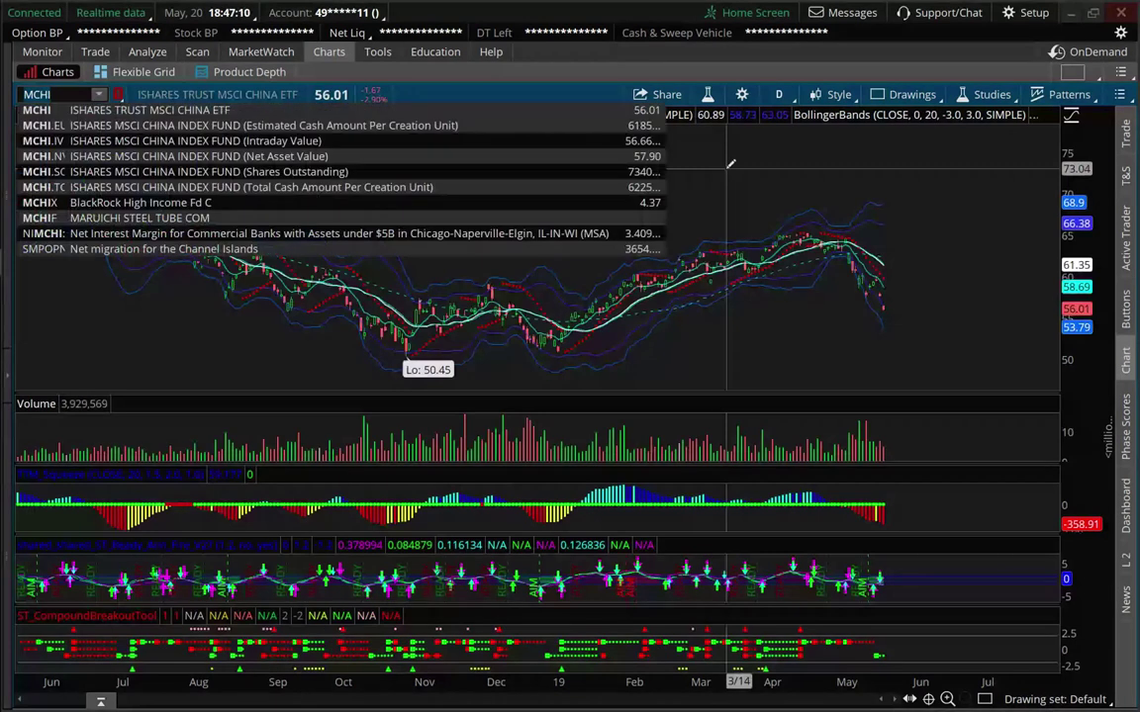
click(170, 110)
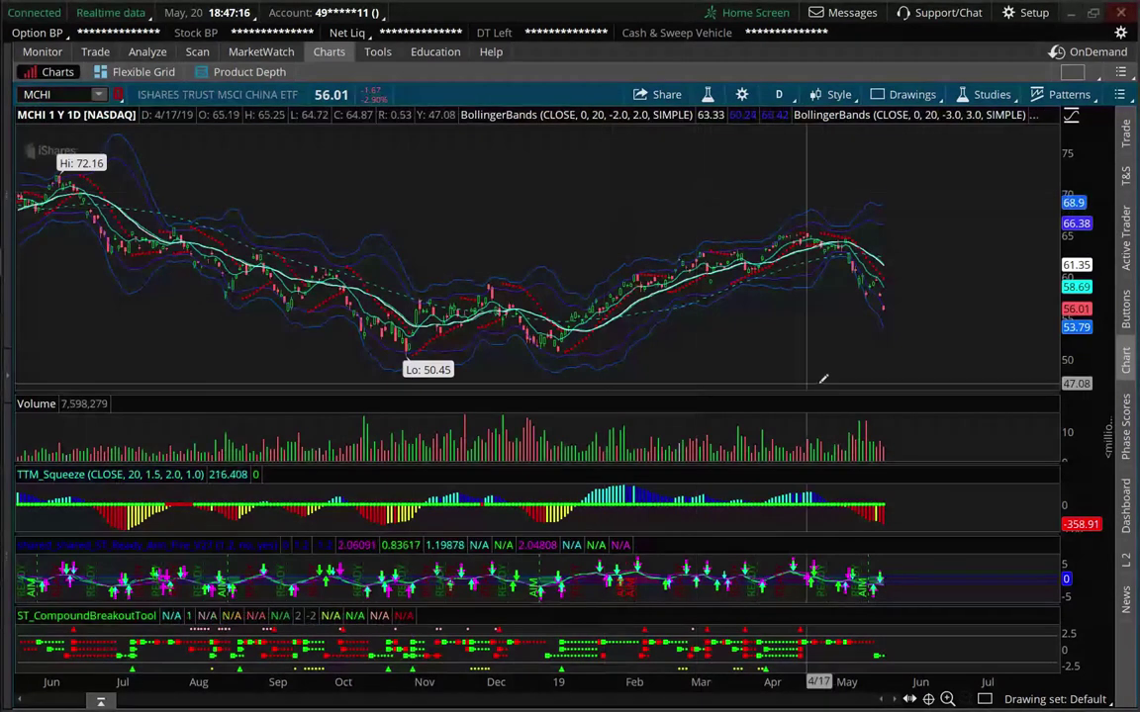
drag(822, 382, 920, 450)
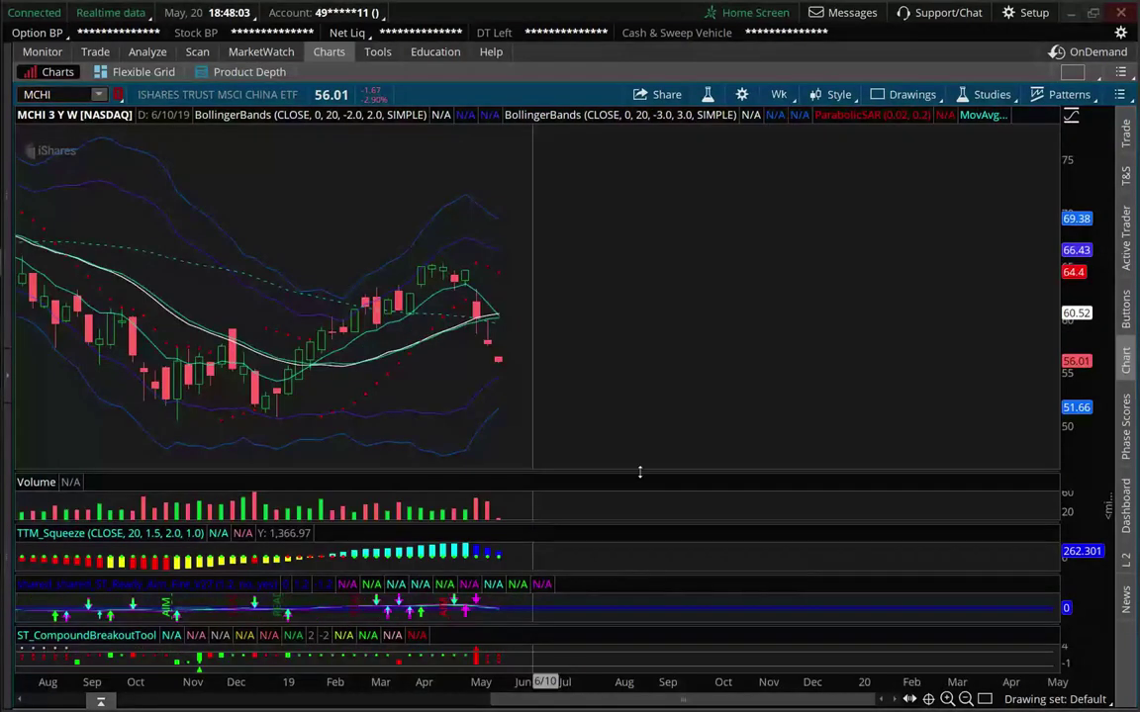
mouse_move(639, 471)
mouse_down()
mouse_move(648, 414)
mouse_move(658, 463)
mouse_up()
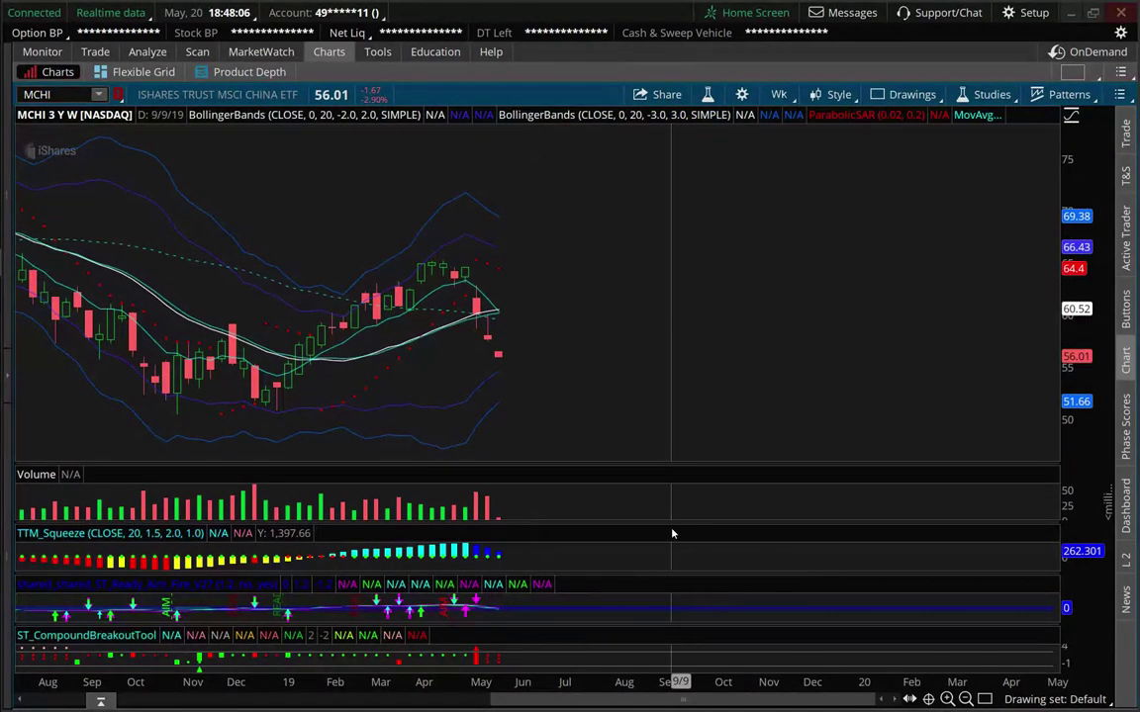
mouse_move(671, 535)
mouse_down()
mouse_move(665, 572)
mouse_move(663, 516)
mouse_up()
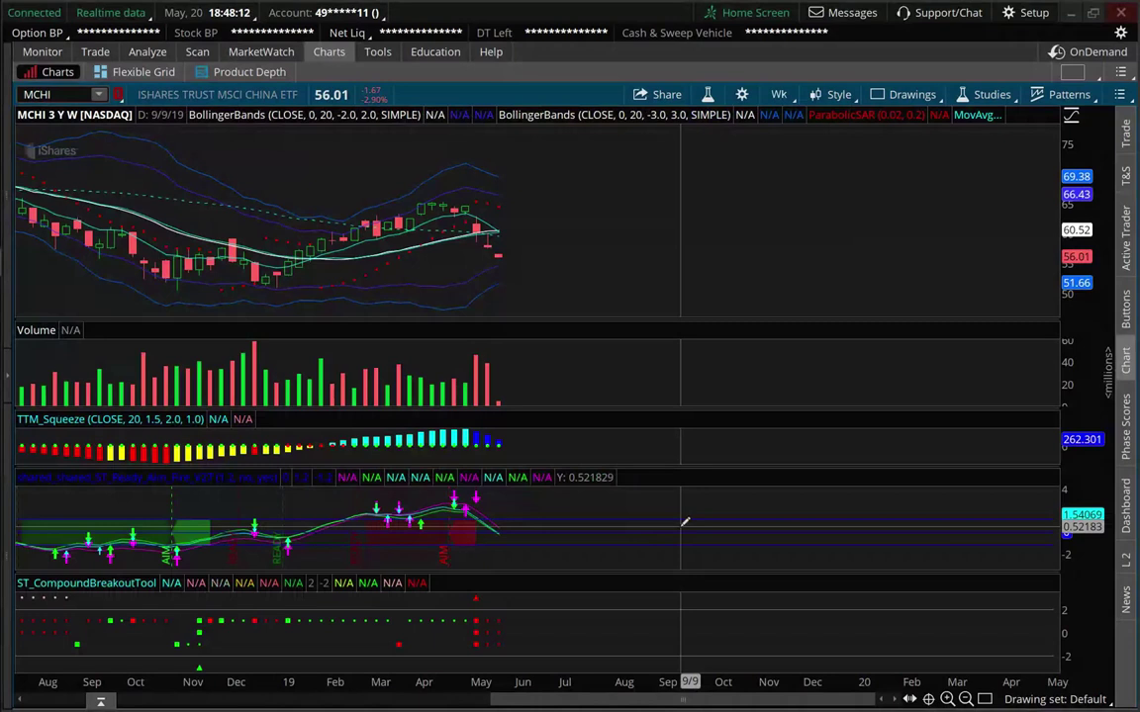
- Chart FB on the weekly time frame and resize the panes to enlarge TTM_Squeeze and the price chart
mouse_move(5, 515)
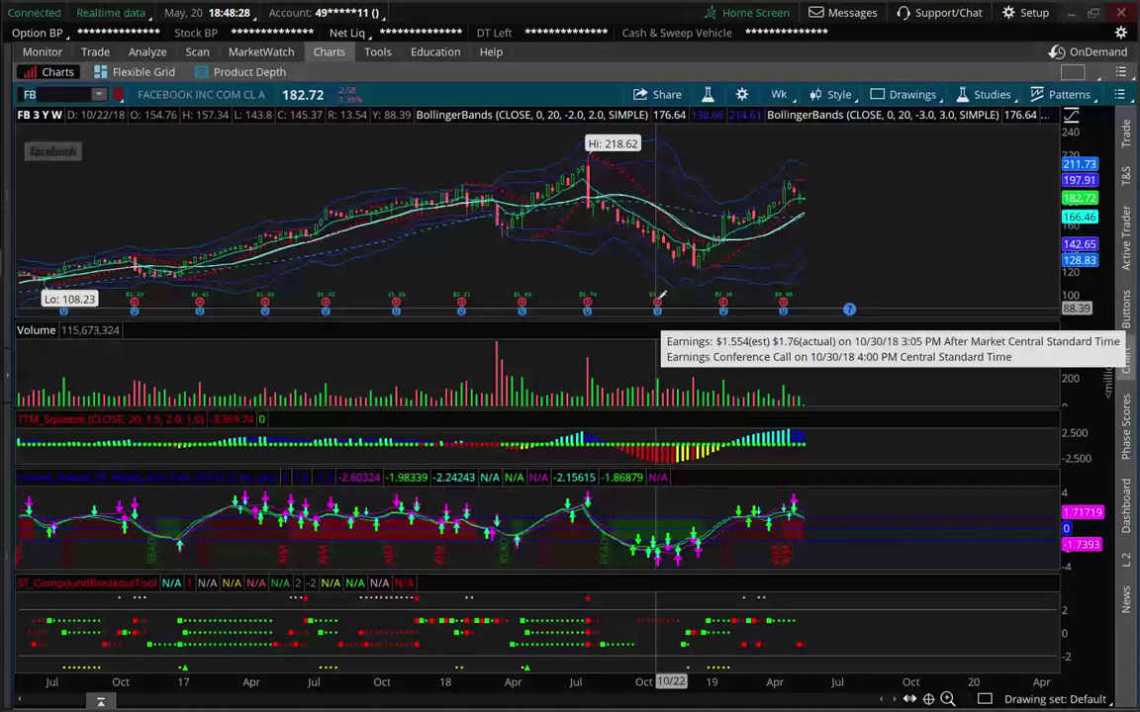
drag(955, 573, 955, 599)
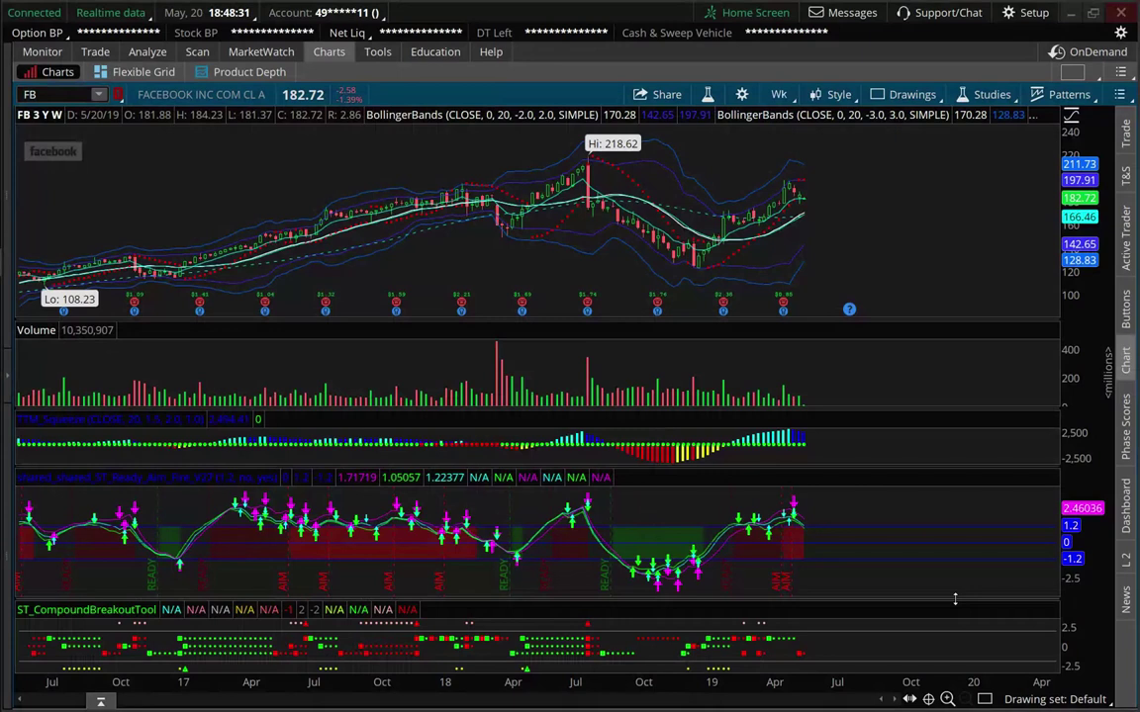
drag(931, 468, 931, 533)
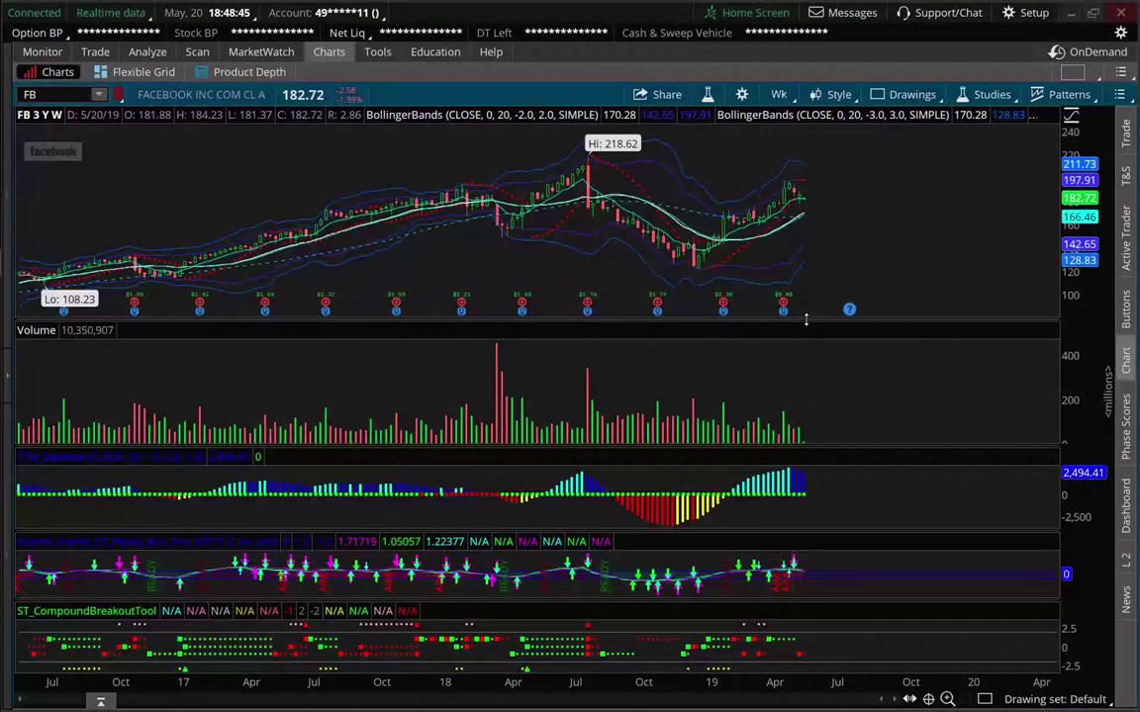
drag(805, 319, 806, 441)
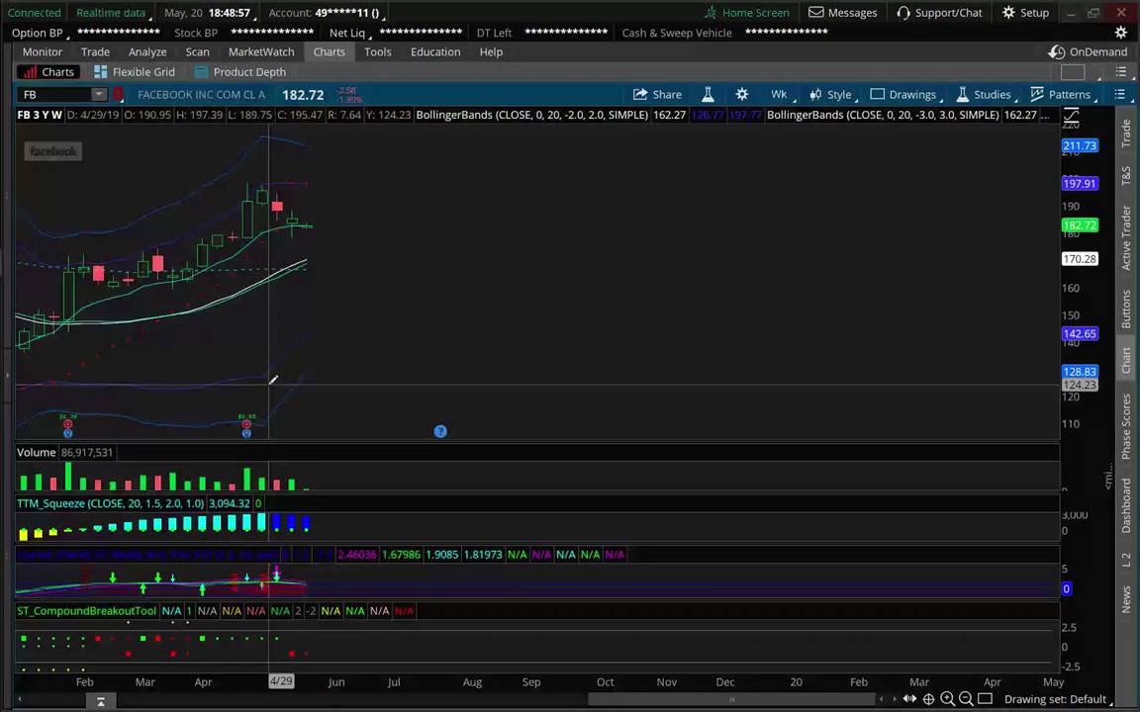
- Switch FB to the 1 Y : 1D time frame and examine its latest daily candles
click(778, 94)
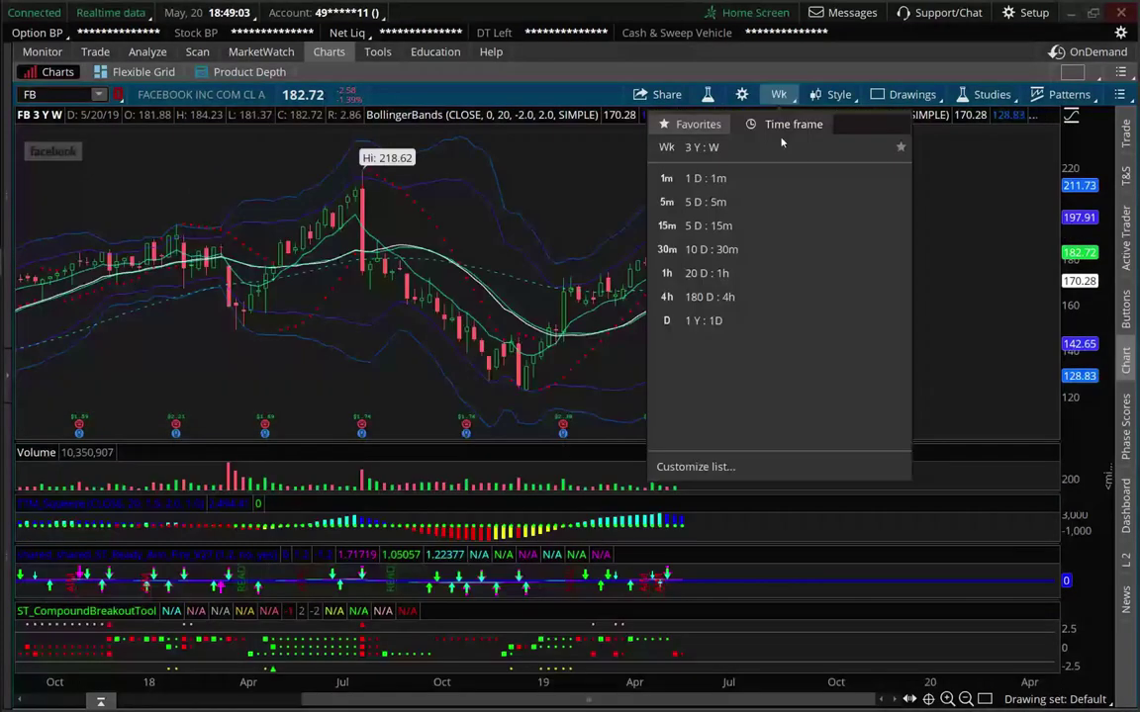
click(749, 328)
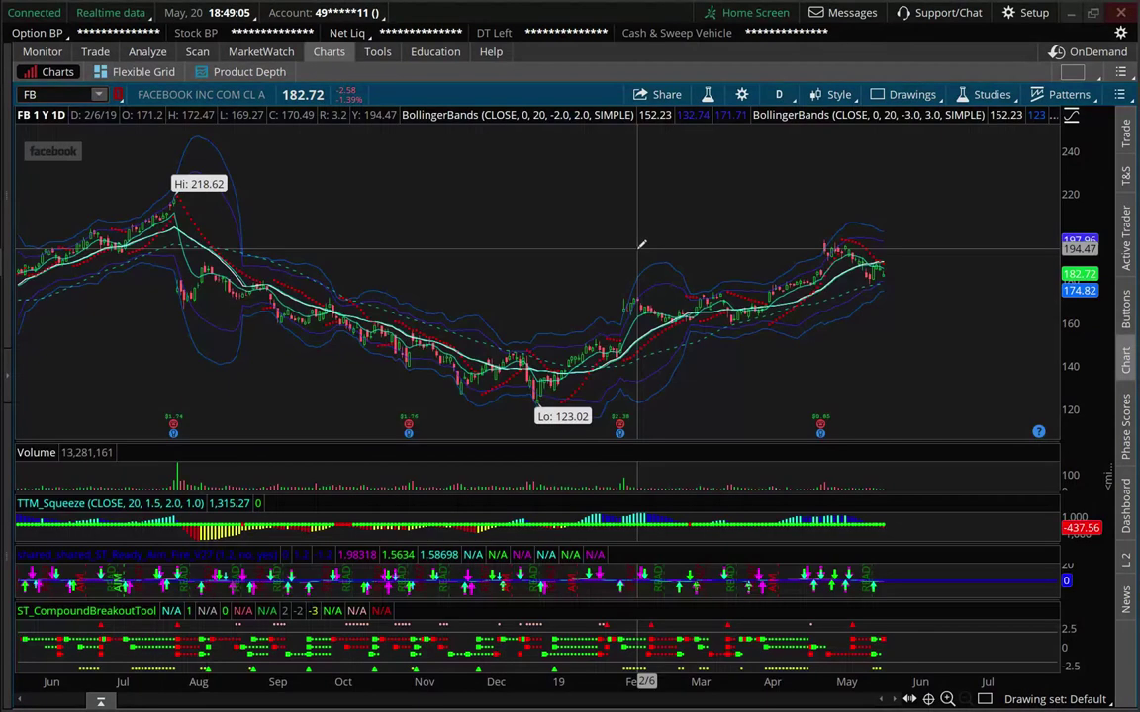
scroll(656, 320, up, 3)
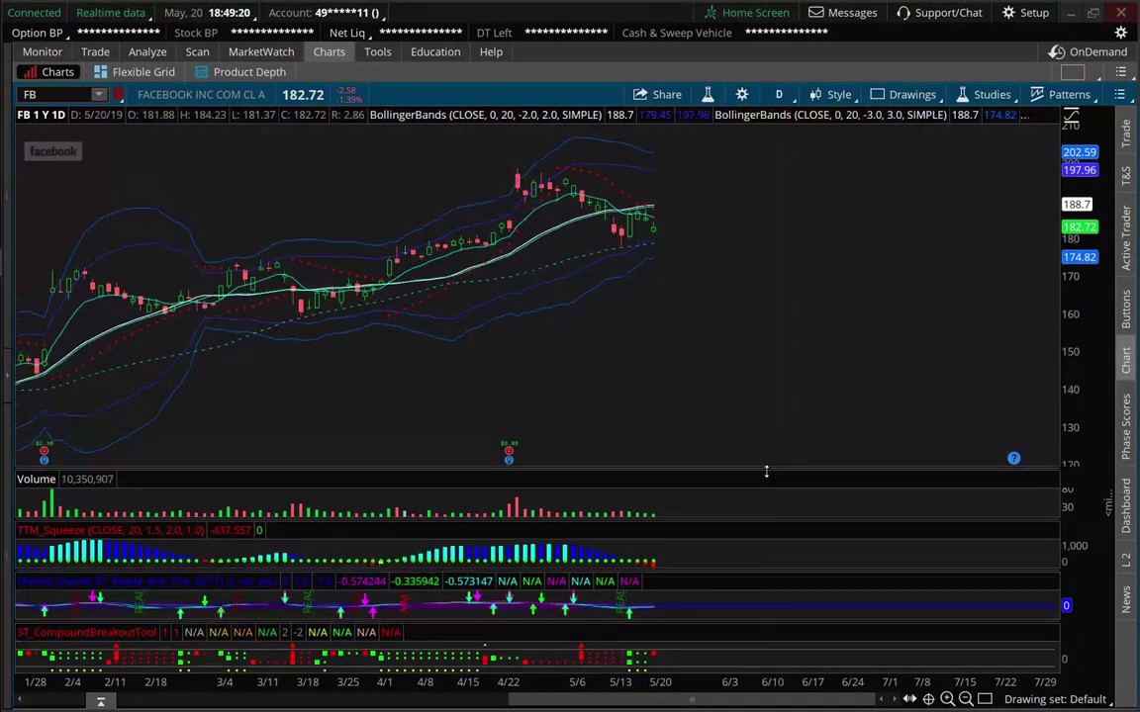
drag(265, 241, 570, 241)
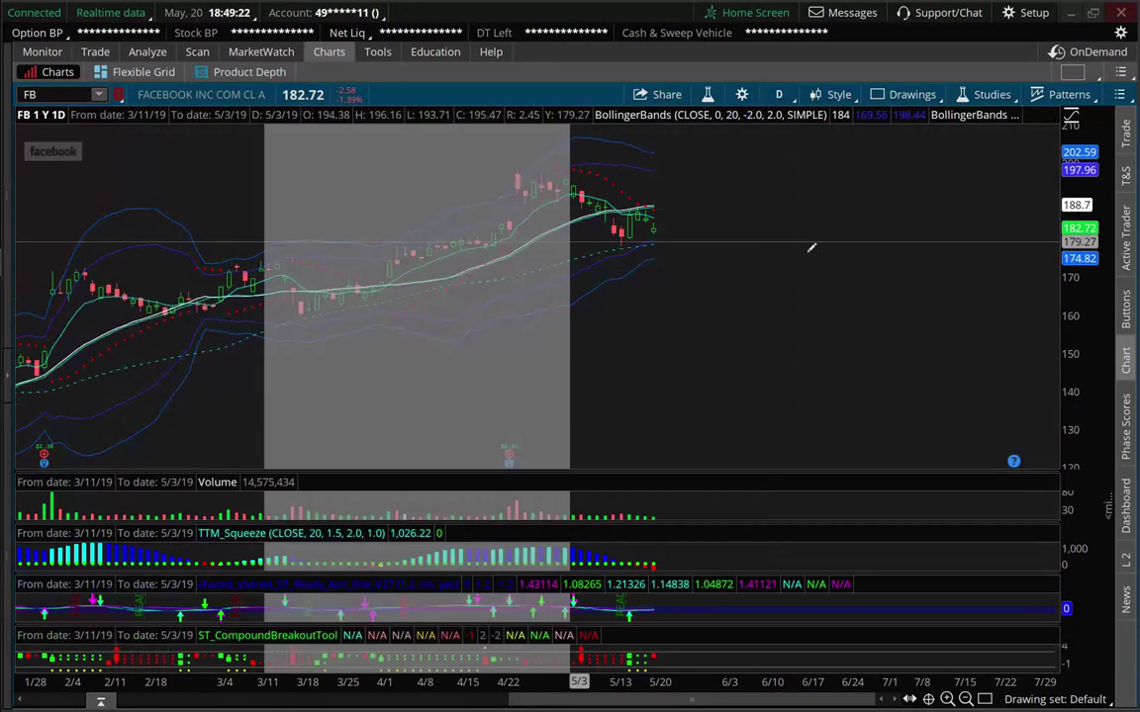
scroll(778, 373, up, 2)
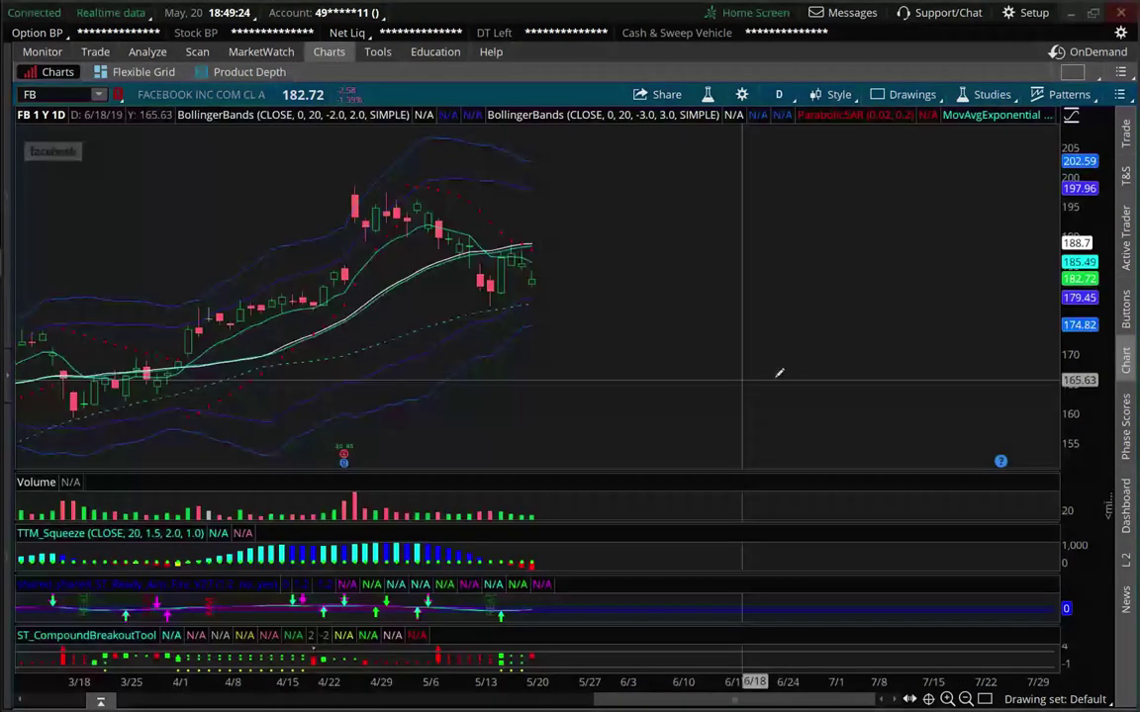
click(968, 699)
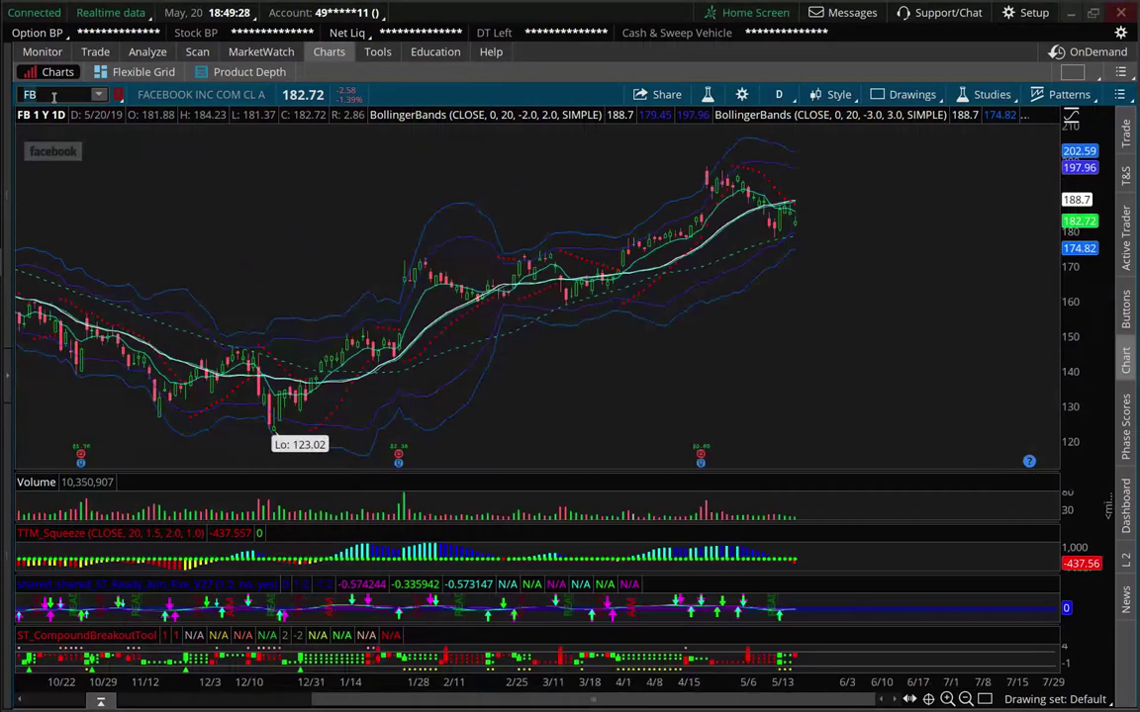
- Chart MSFT and focus on its latest daily candles
click(53, 95)
text(MSFT)
key(Return)
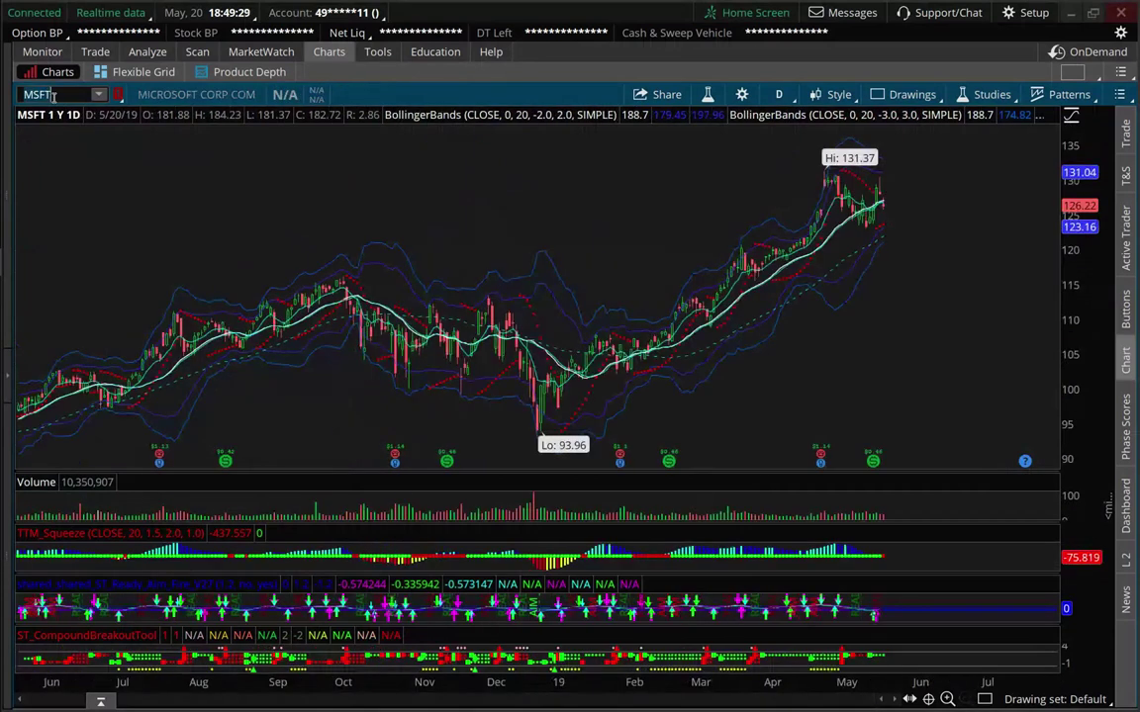
scroll(699, 245, up, 3)
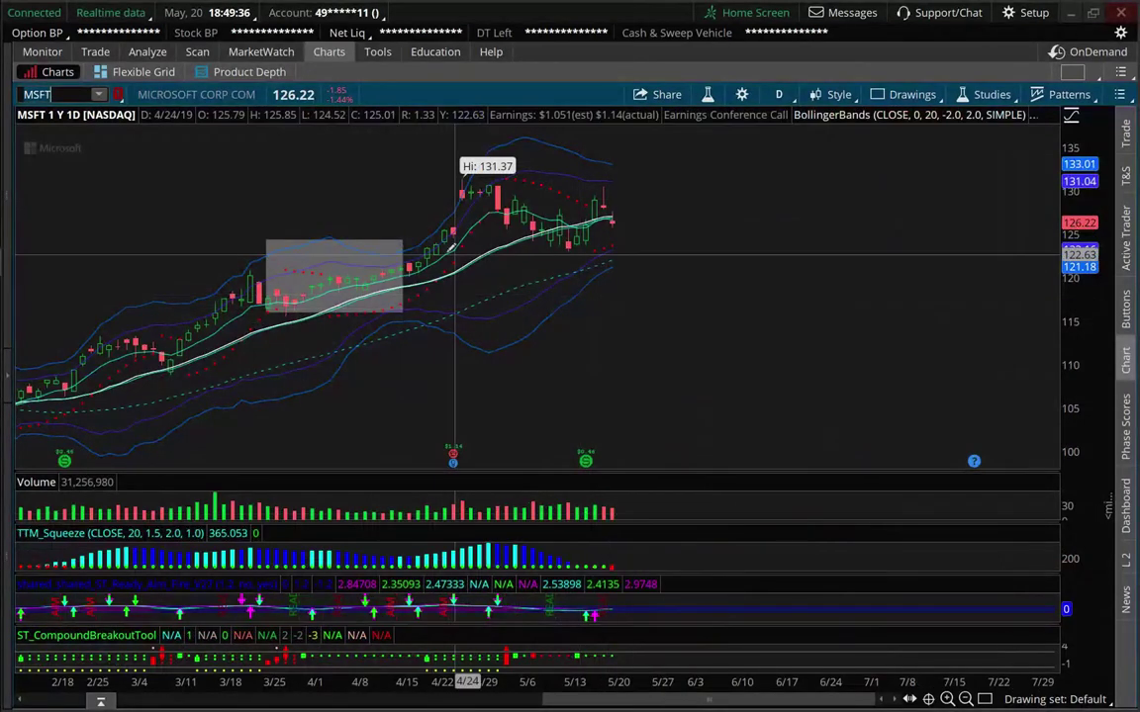
scroll(454, 255, up, 3)
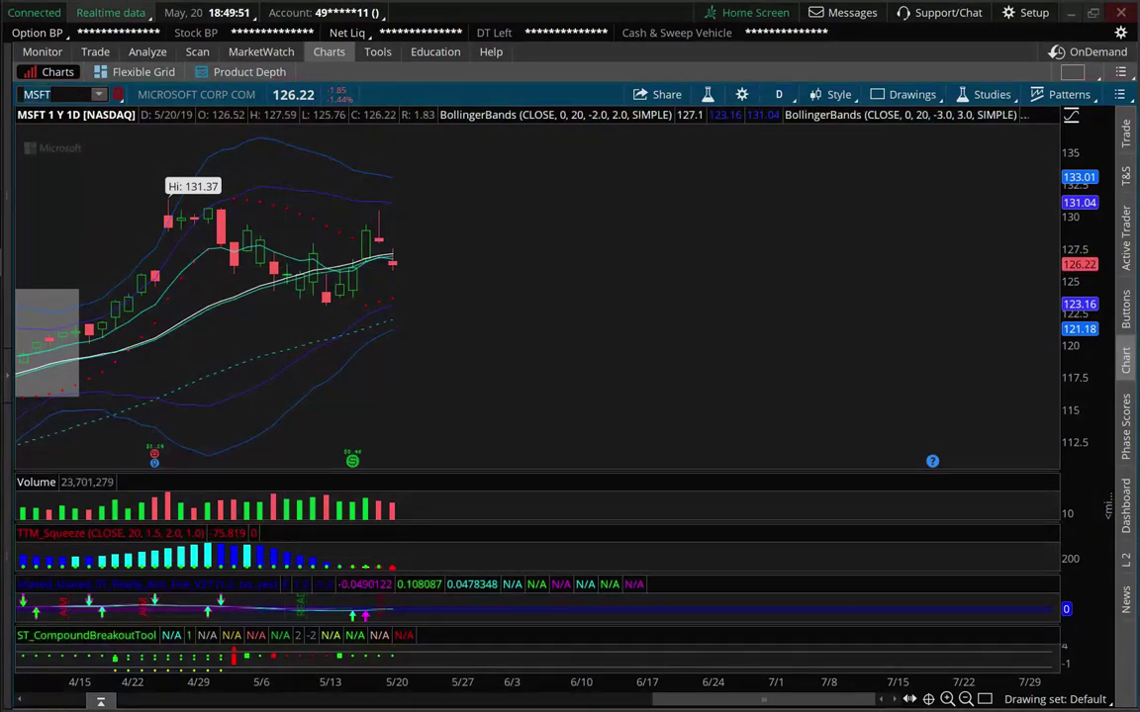
- Switch to the Simpler Trading website in the browser and open the Daily Bullish Nested Squeeze scan from the Scanner dashboard
key(alt+Tab)
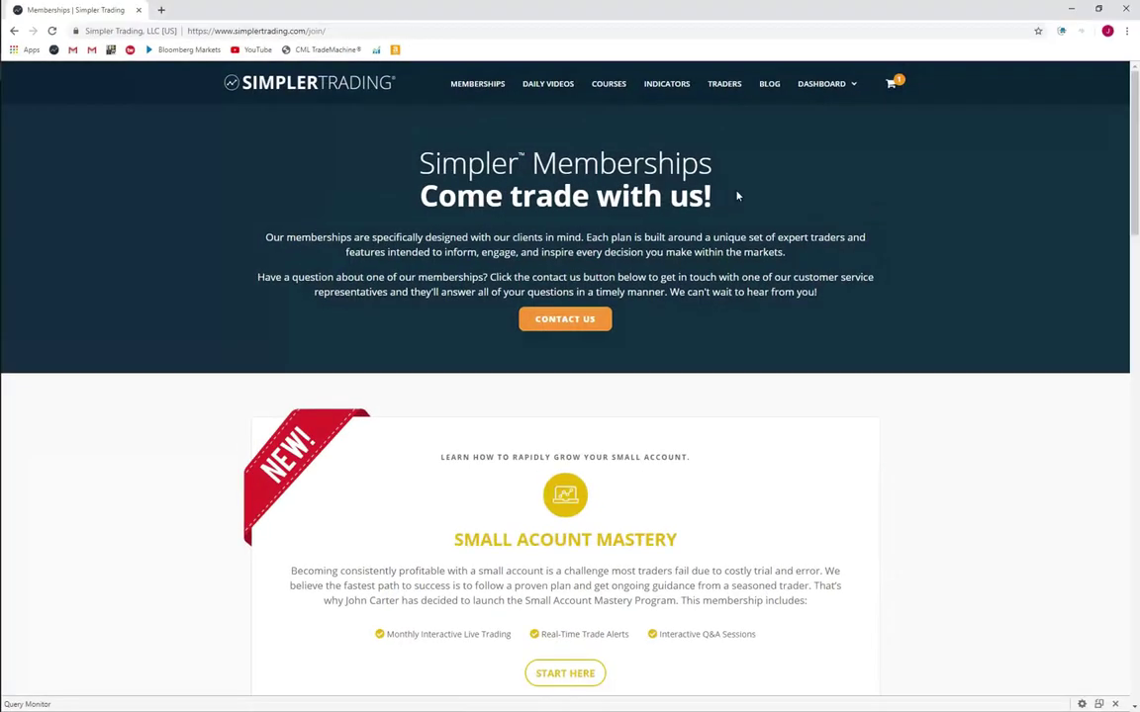
mouse_move(833, 95)
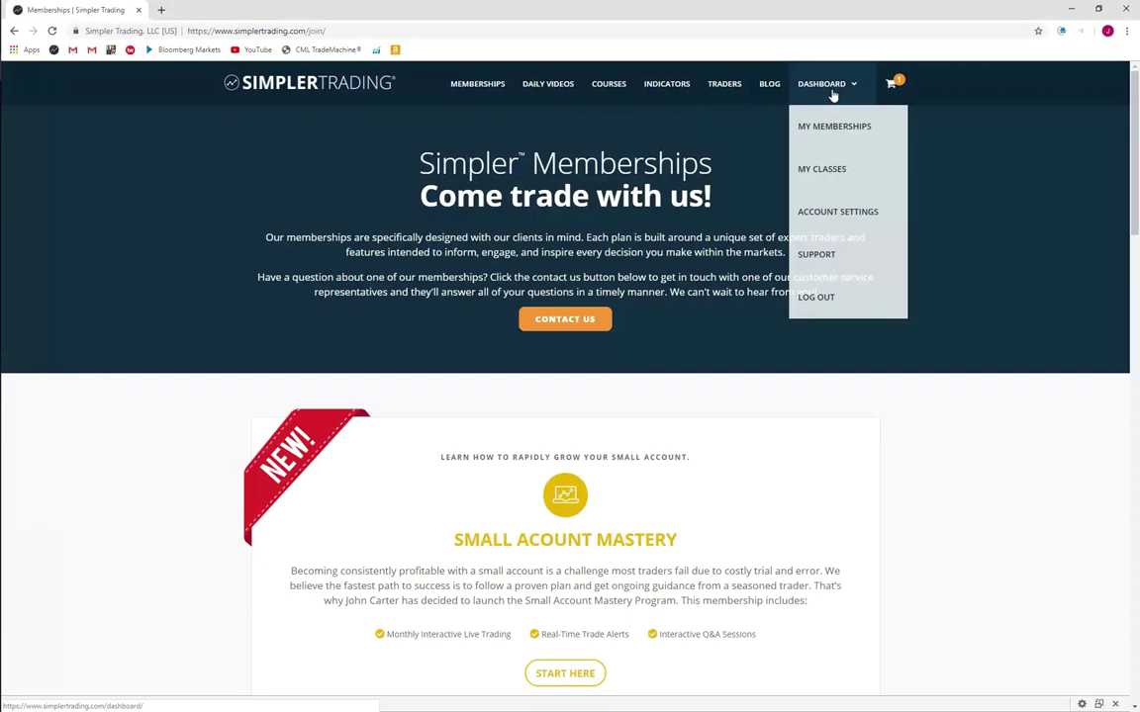
click(833, 95)
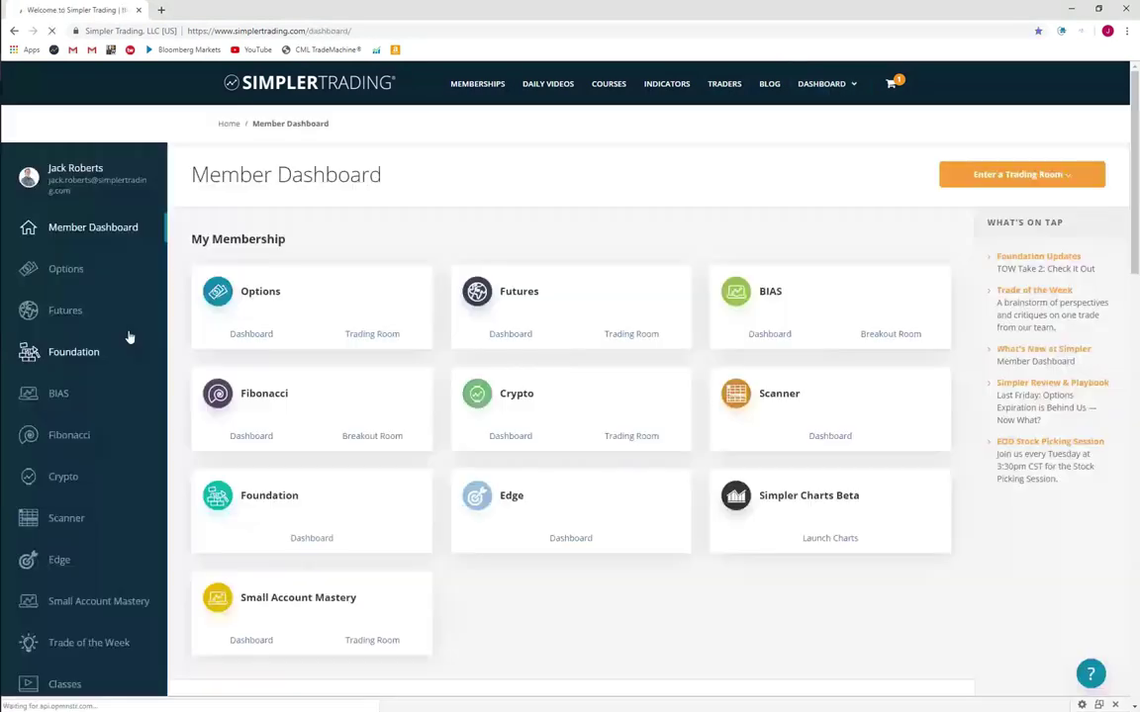
click(67, 520)
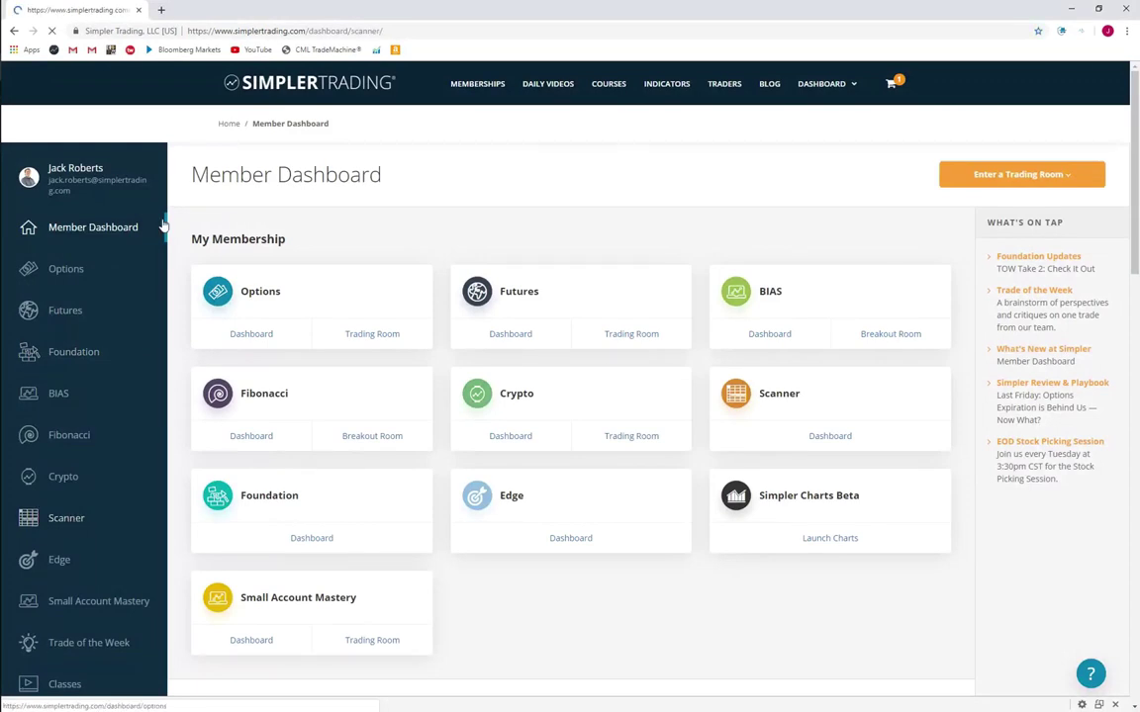
mouse_move(183, 241)
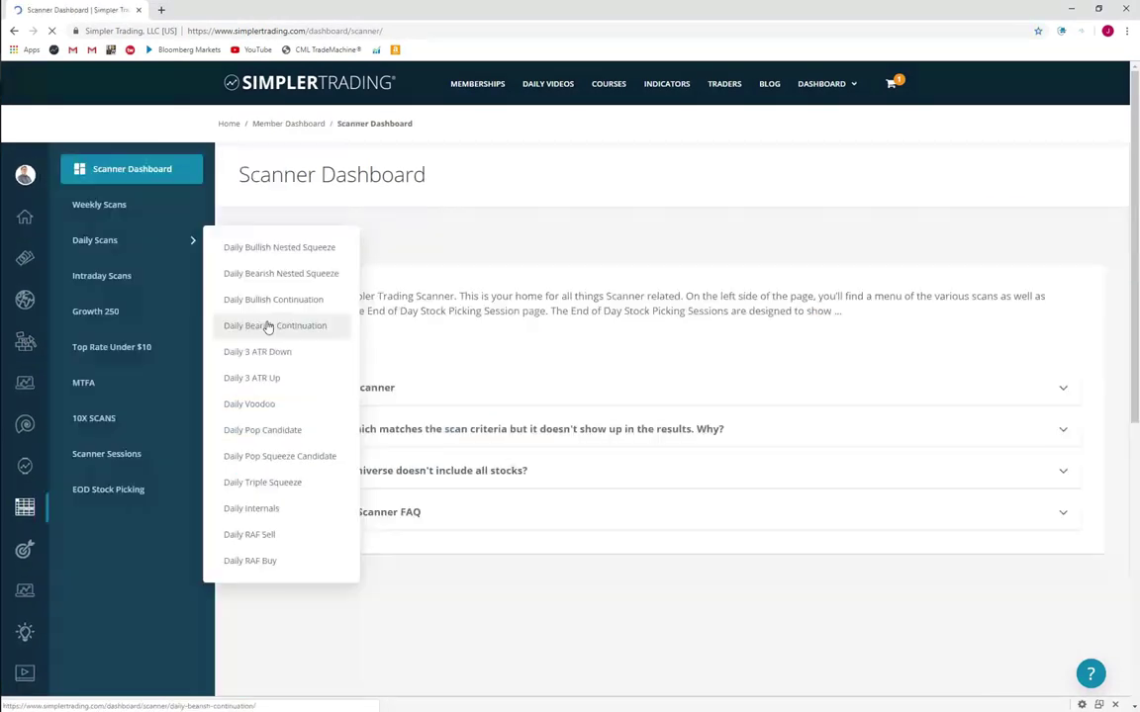
click(323, 251)
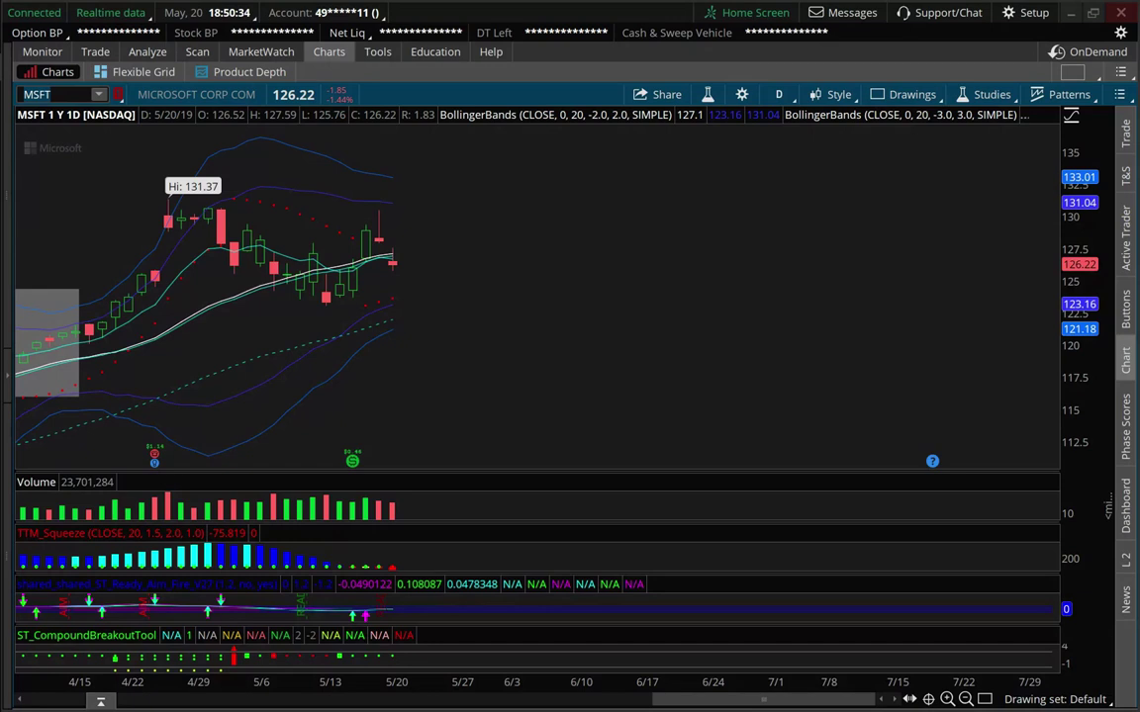
- Return to thinkorswim, chart DIS and focus on its latest daily candles
click(68, 97)
text(DIS)
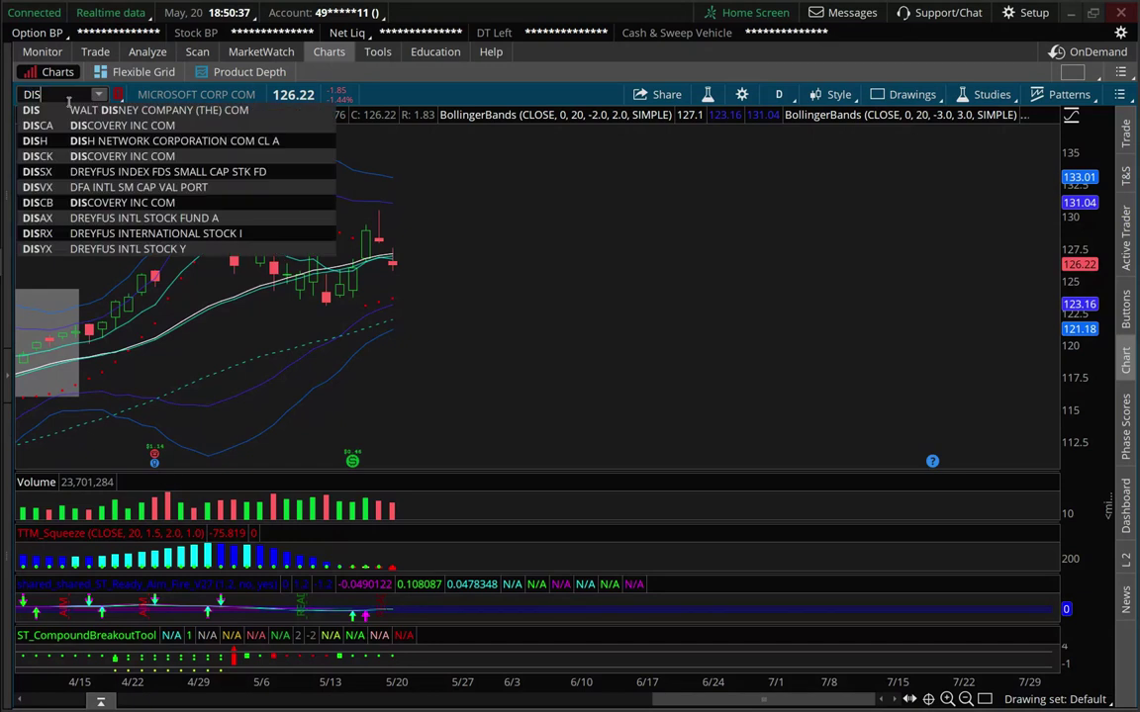
key(Return)
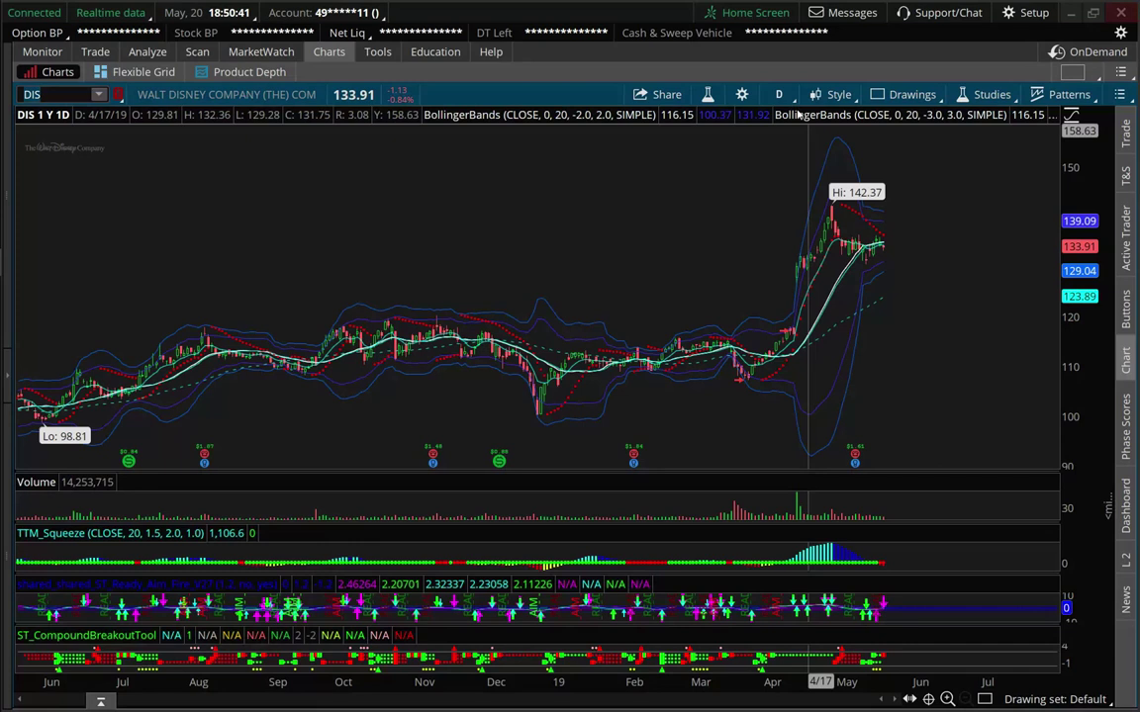
scroll(456, 207, up, 5)
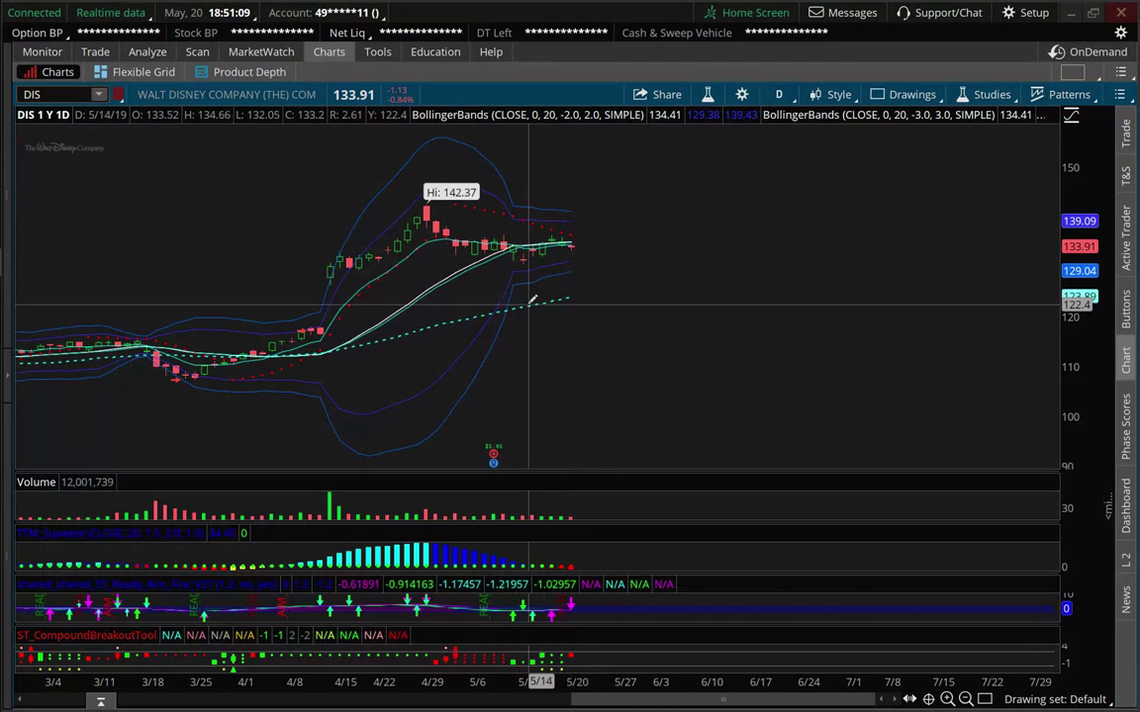
scroll(531, 299, up, 2)
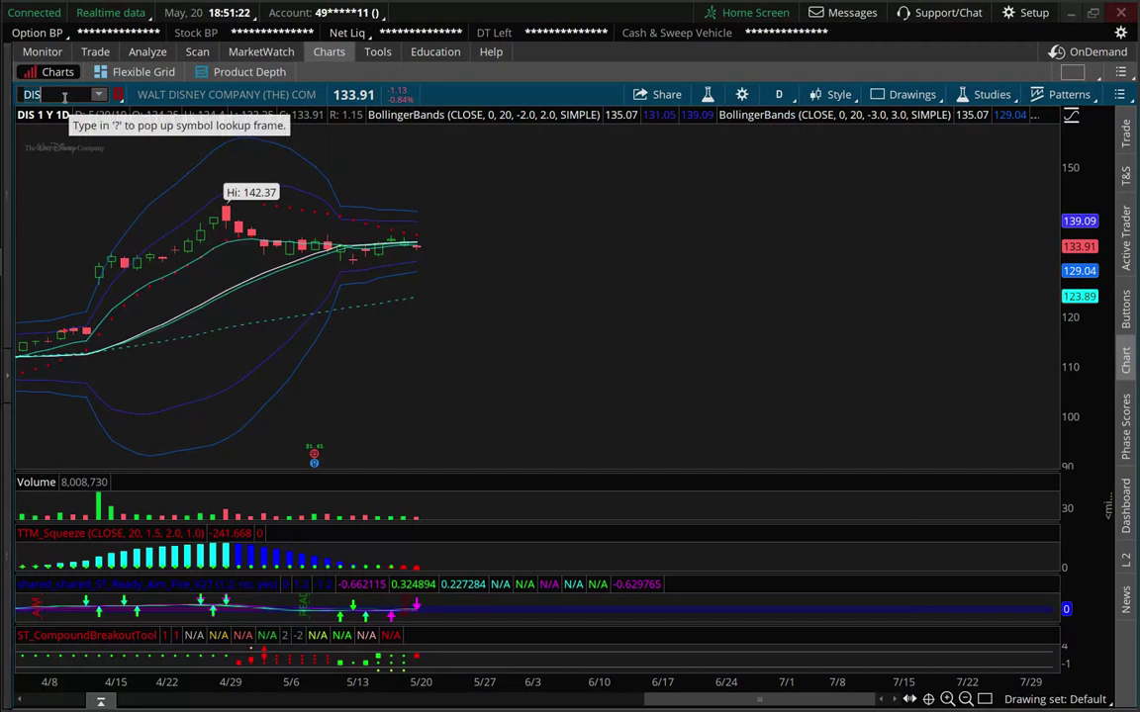
- Chart BX and switch it to the three-year weekly time frame
text(BX)
key(Return)
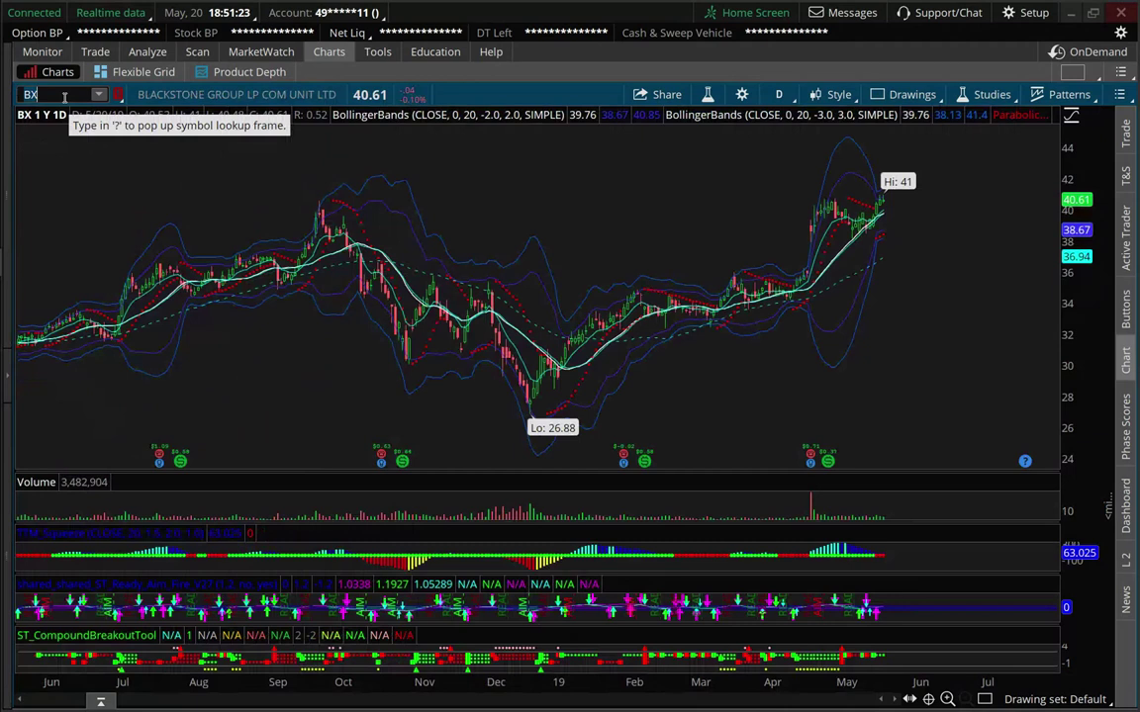
click(779, 94)
click(733, 319)
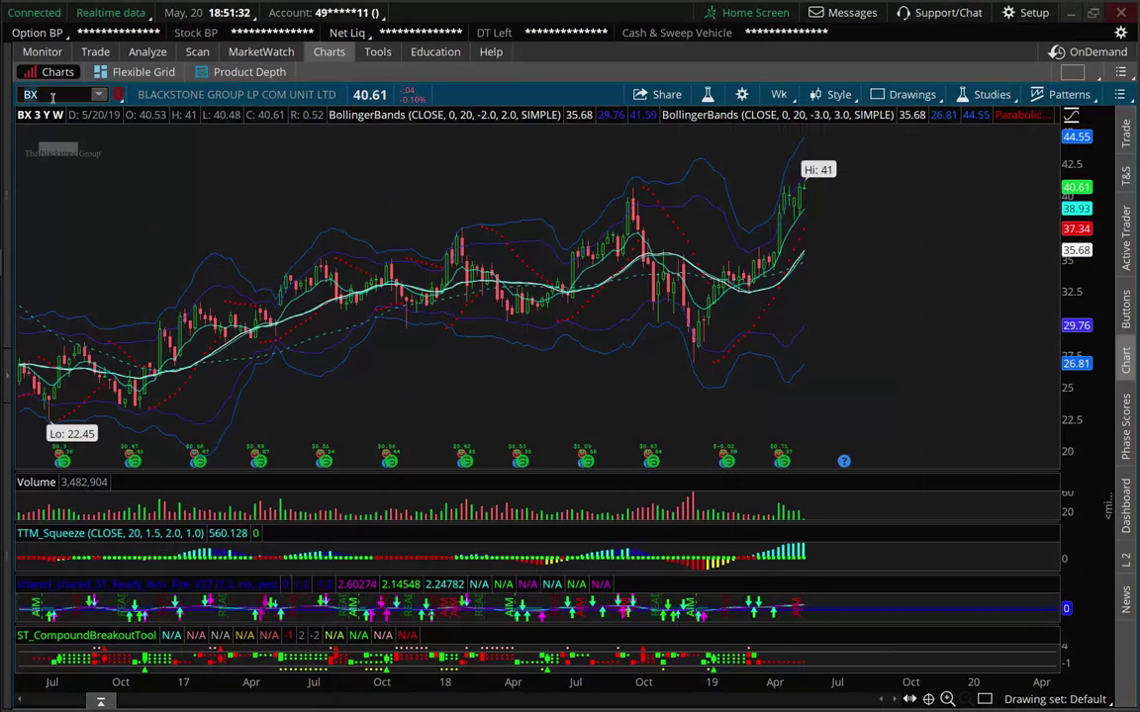
- Look up chart symbols starting with KM
click(53, 96)
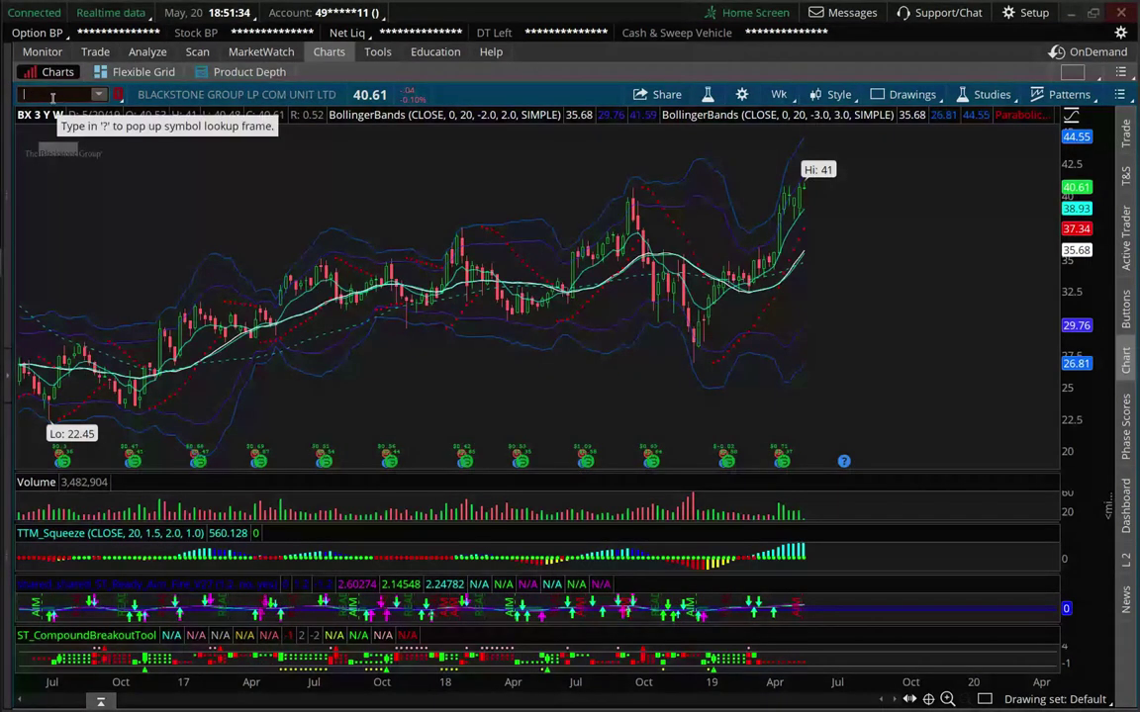
text(KM)
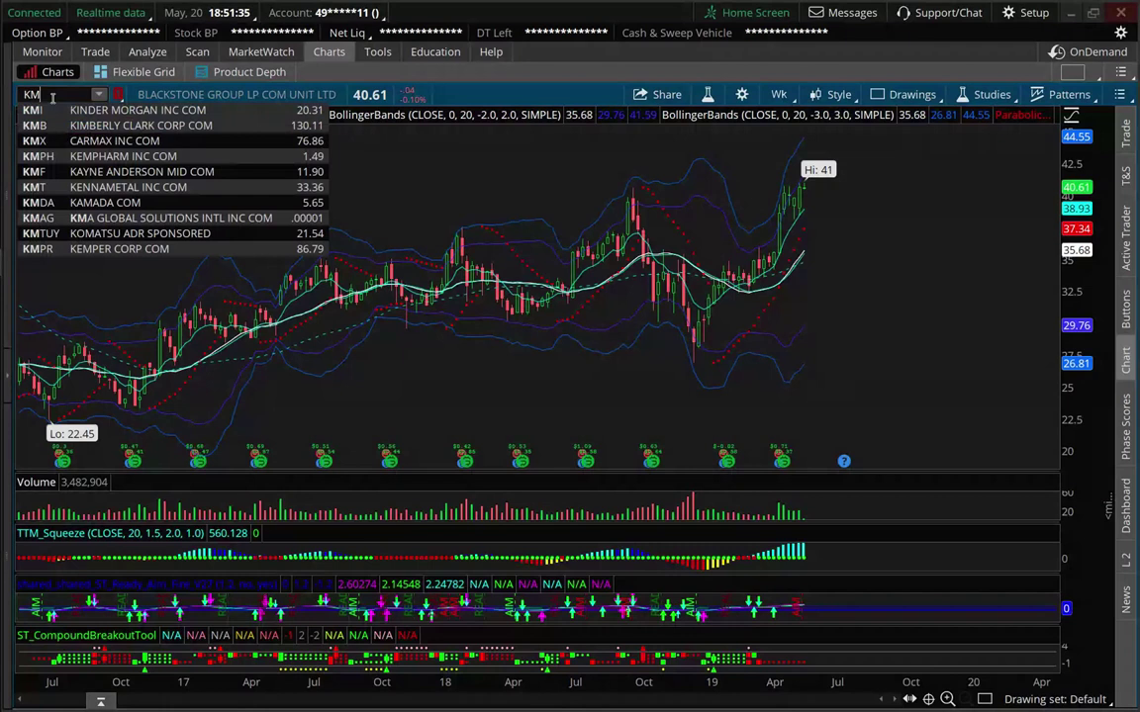